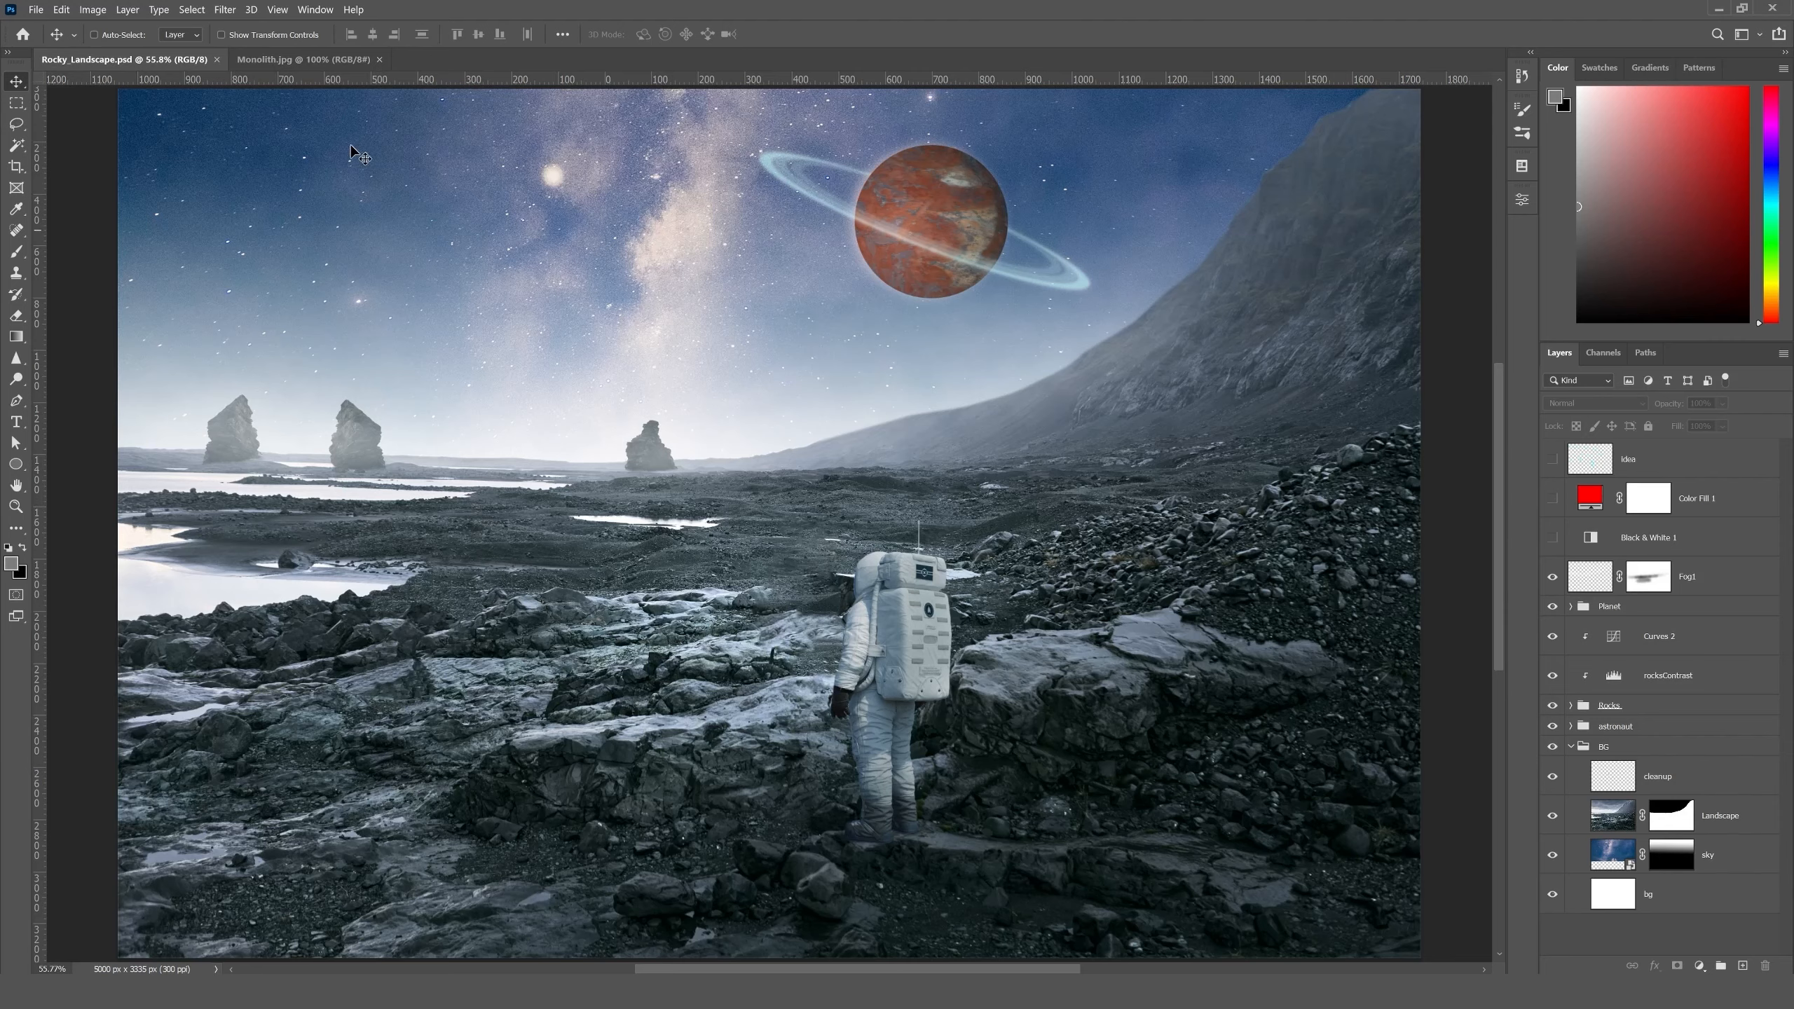
# - Copy the Monolith.jpg image into the Rocky_Landscape document and put its layer in a group named Monolith
pyautogui.click(304, 60)
pyautogui.moveTo(755, 440); pyautogui.dragTo(515, 609)
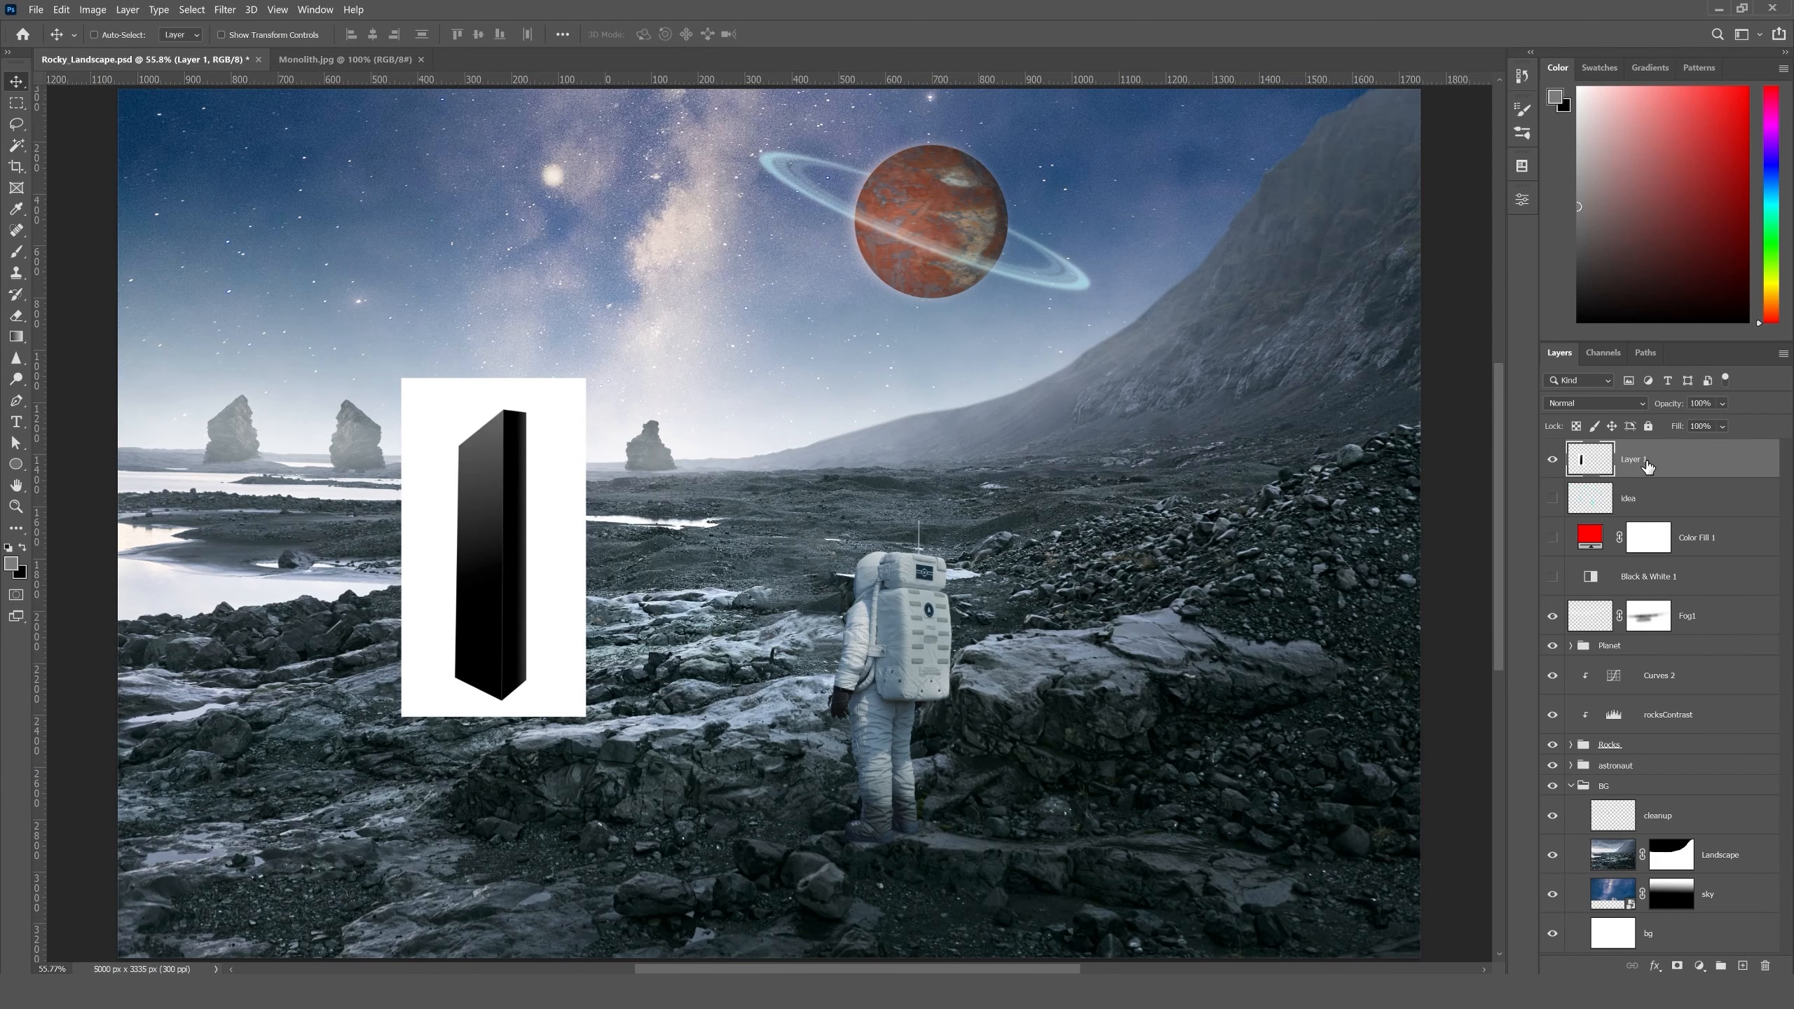
pyautogui.hotkey('ctrl', 'g')
pyautogui.doubleClick(1625, 449)
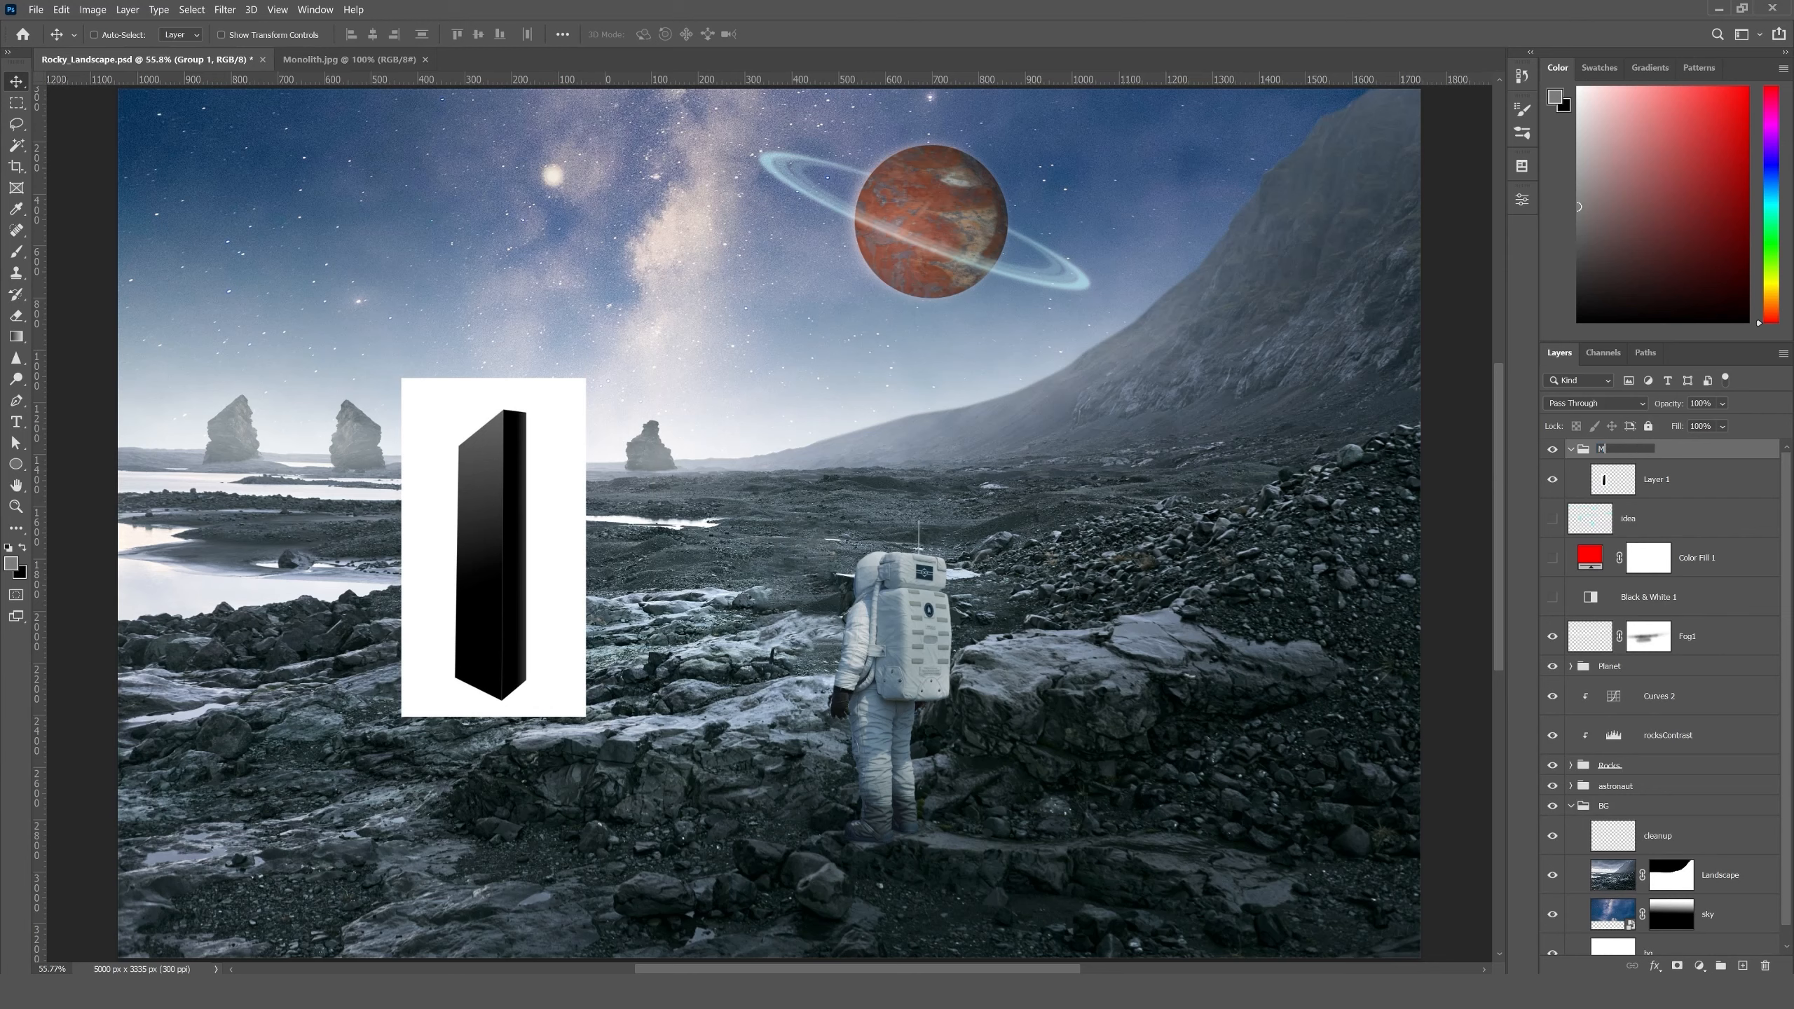
pyautogui.write('Monolith')
pyautogui.press('Return')
# - Convert the monolith layer to a smart object and name it mono
pyautogui.doubleClick(1658, 480)
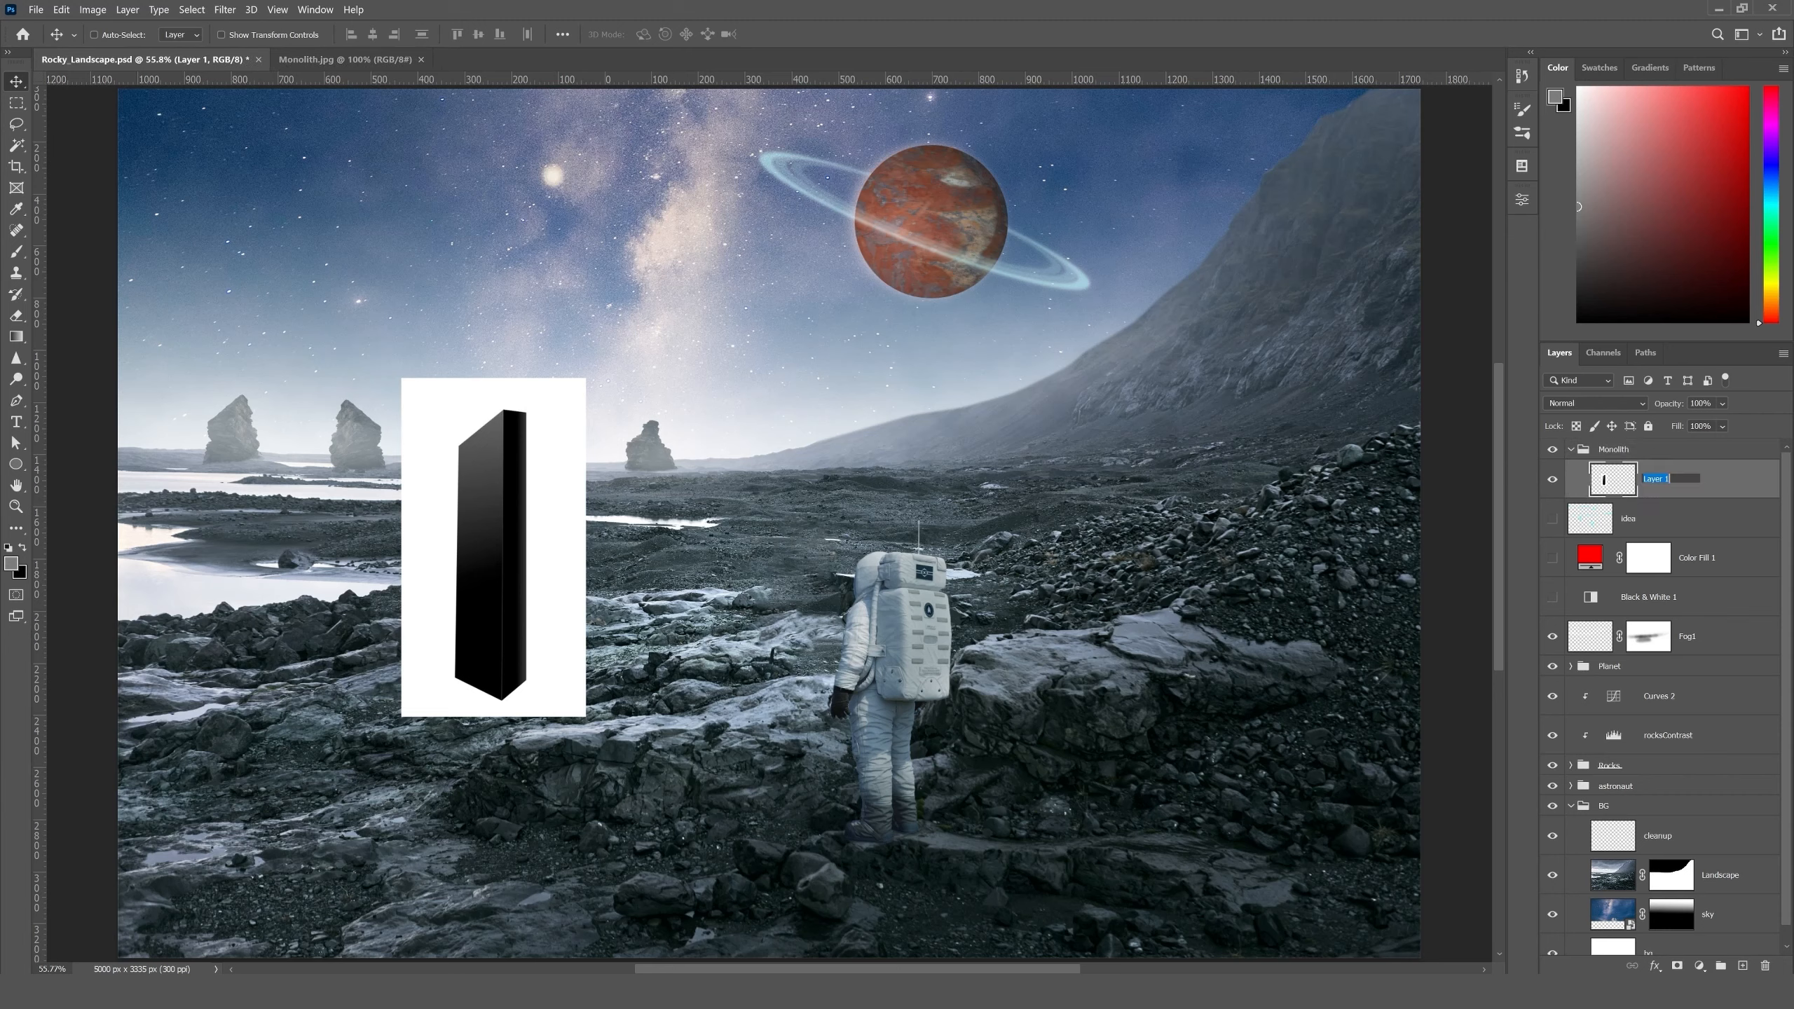
pyautogui.click(1687, 493)
pyautogui.rightClick(1678, 485)
pyautogui.click(1646, 514)
pyautogui.doubleClick(1656, 481)
pyautogui.press('Return')
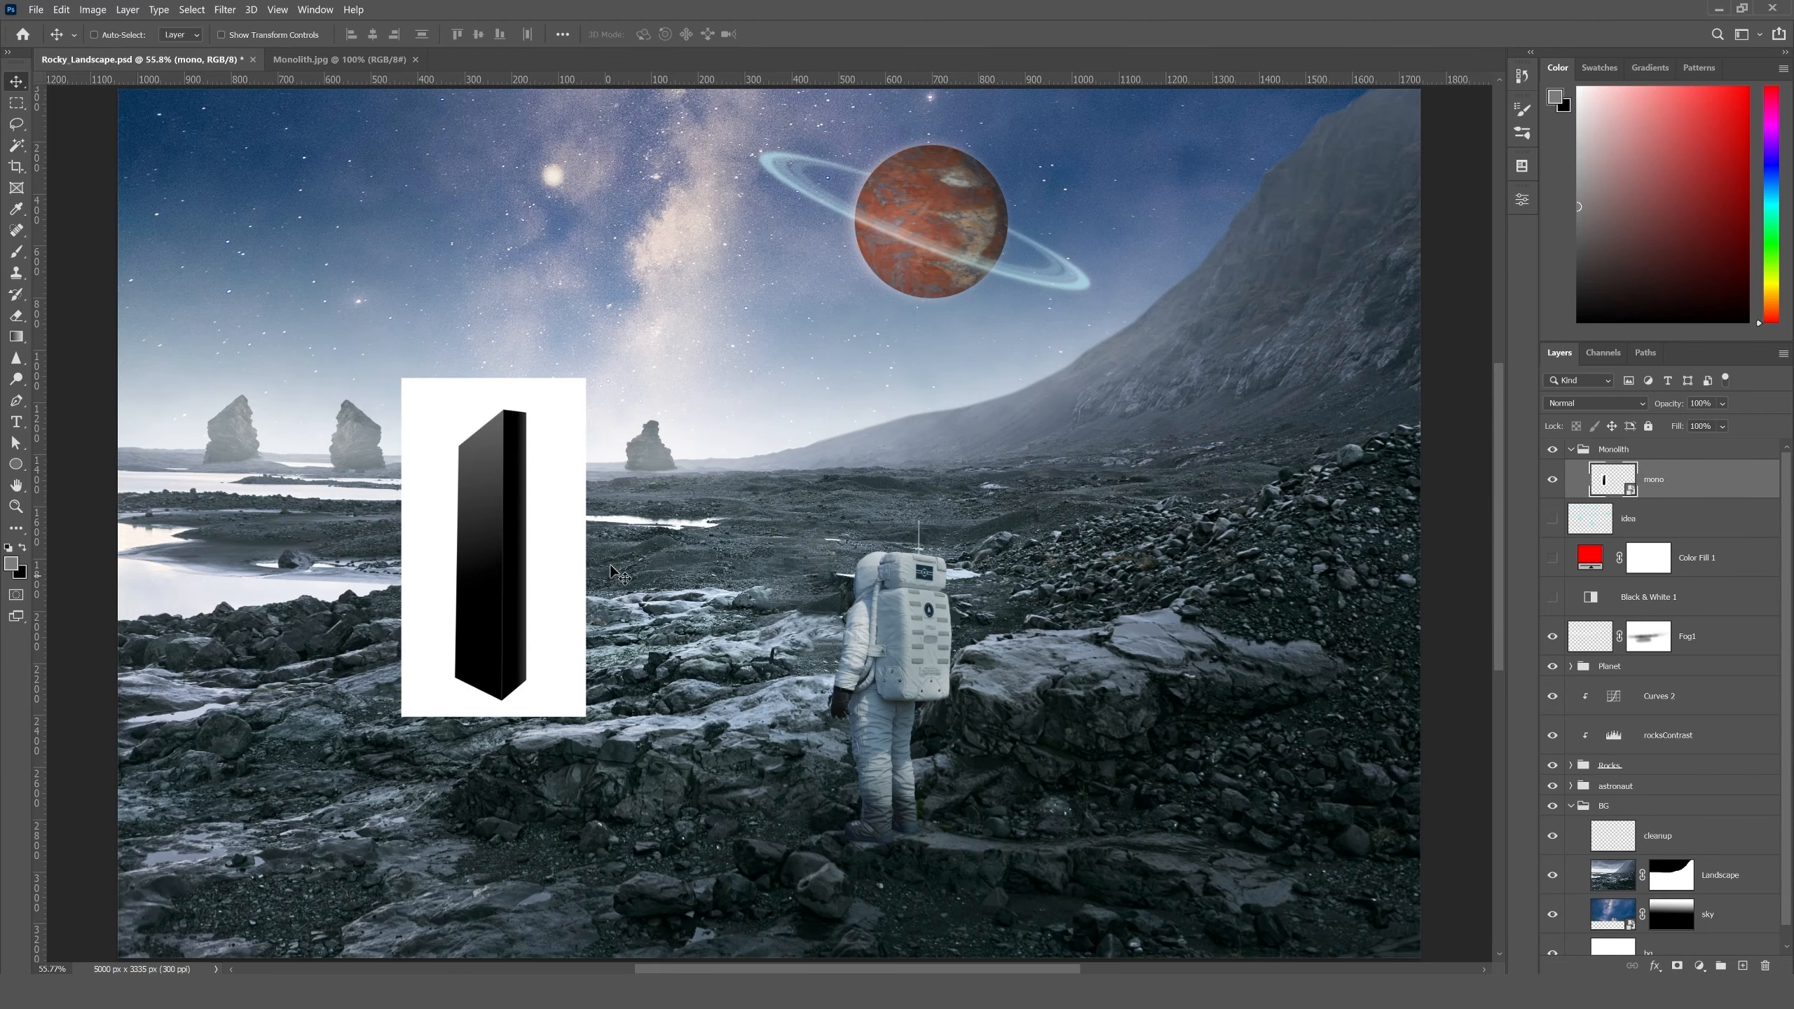
# - Select the white background around the monolith with the Magic Wand and hide it with a layer mask
pyautogui.hotkey('ctrl', '+')
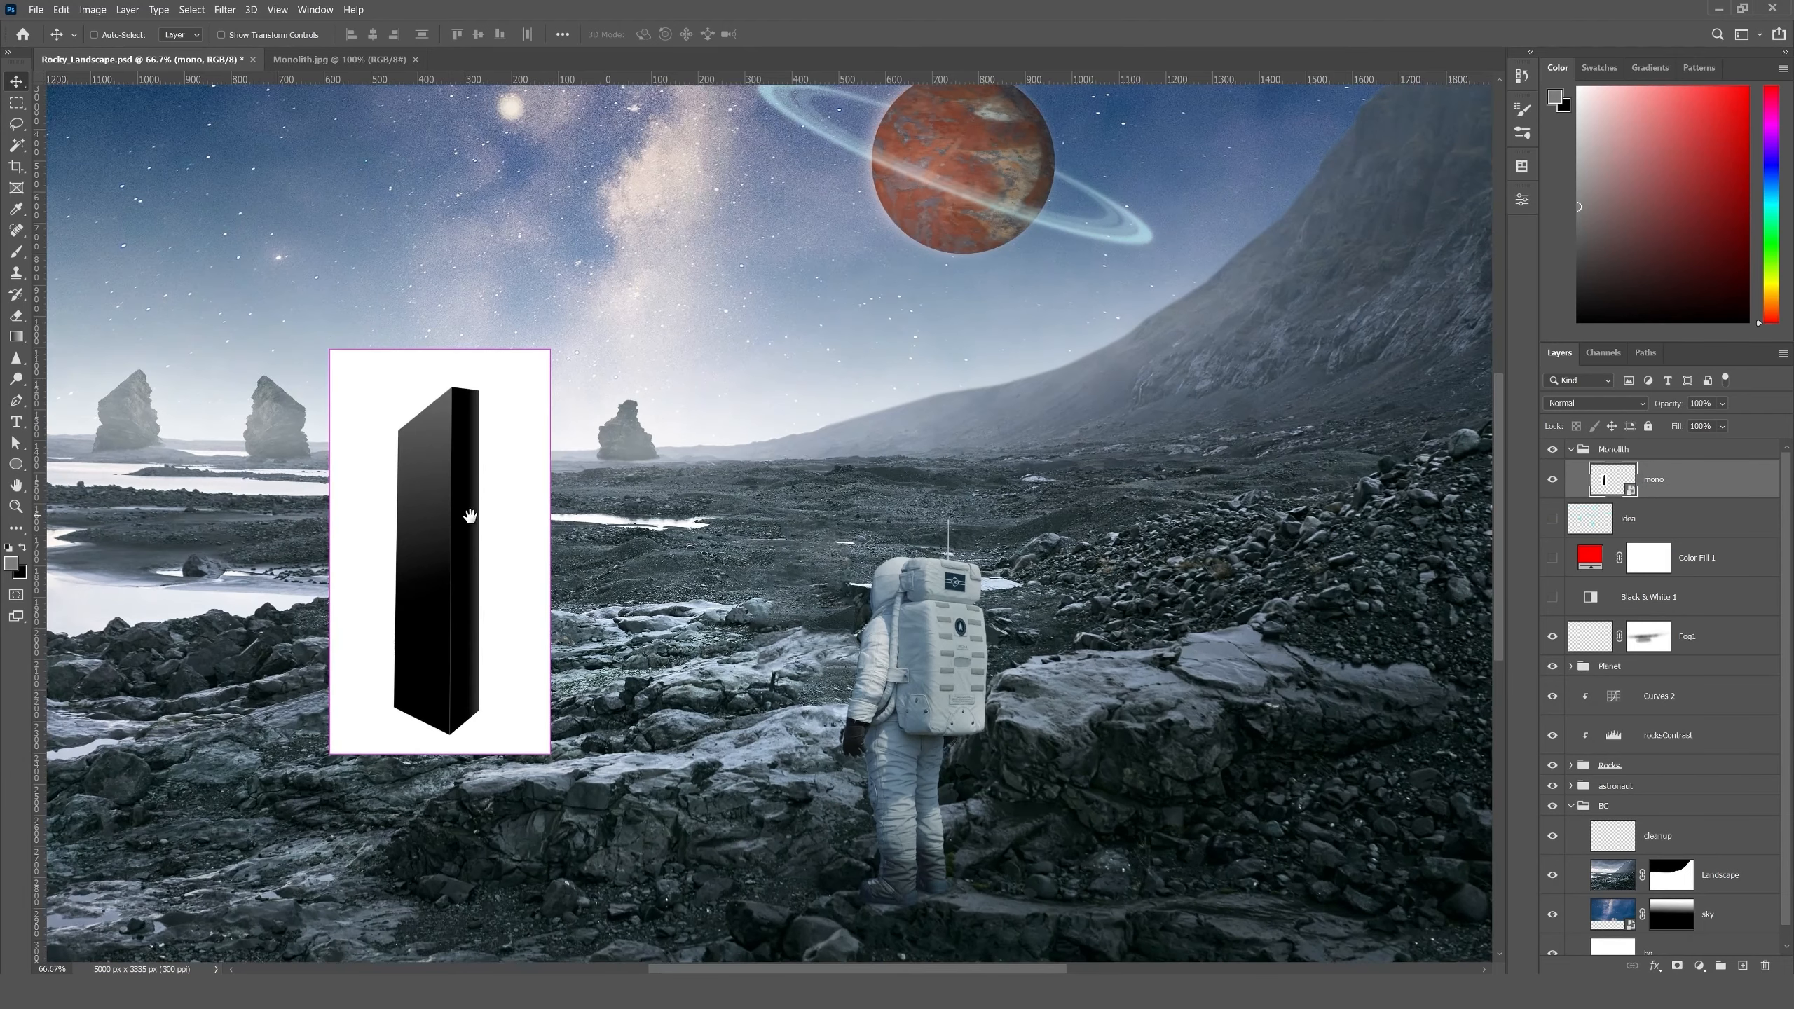
pyautogui.hotkey('ctrl', '+')
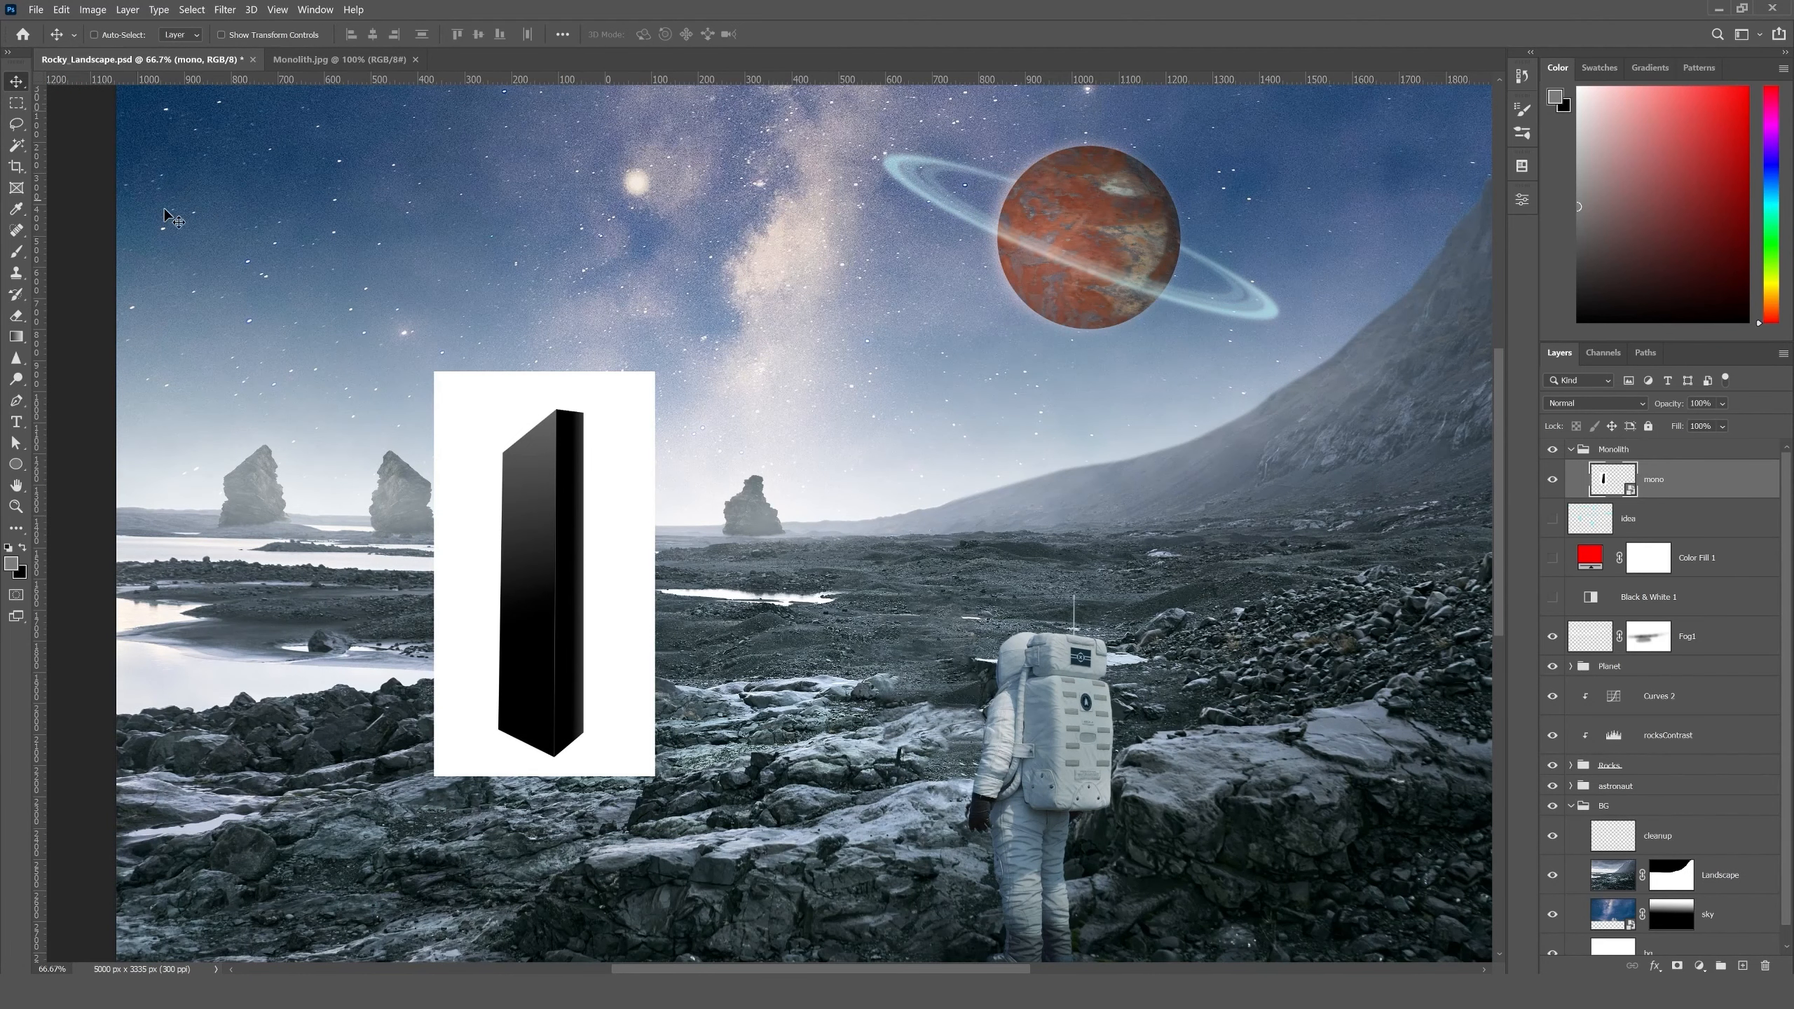
pyautogui.click(16, 146)
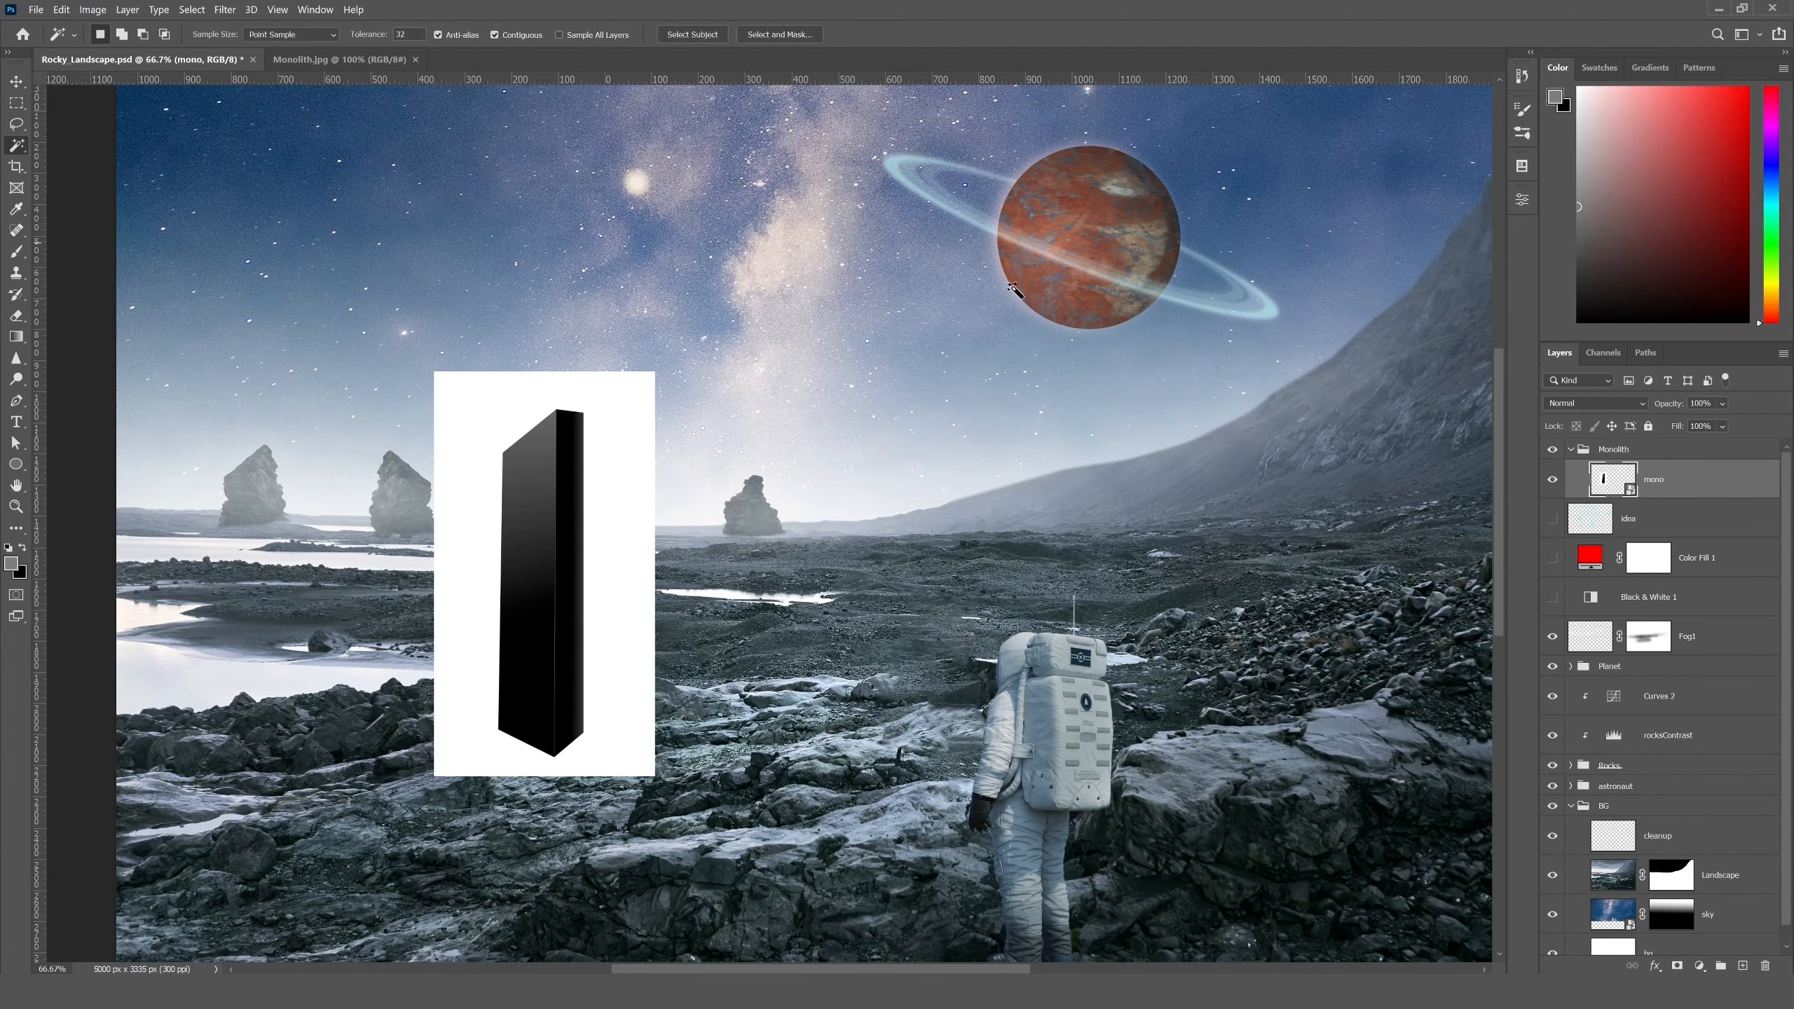
pyautogui.click(623, 689)
pyautogui.keyDown('alt'); pyautogui.click(1677, 966); pyautogui.keyUp('alt')
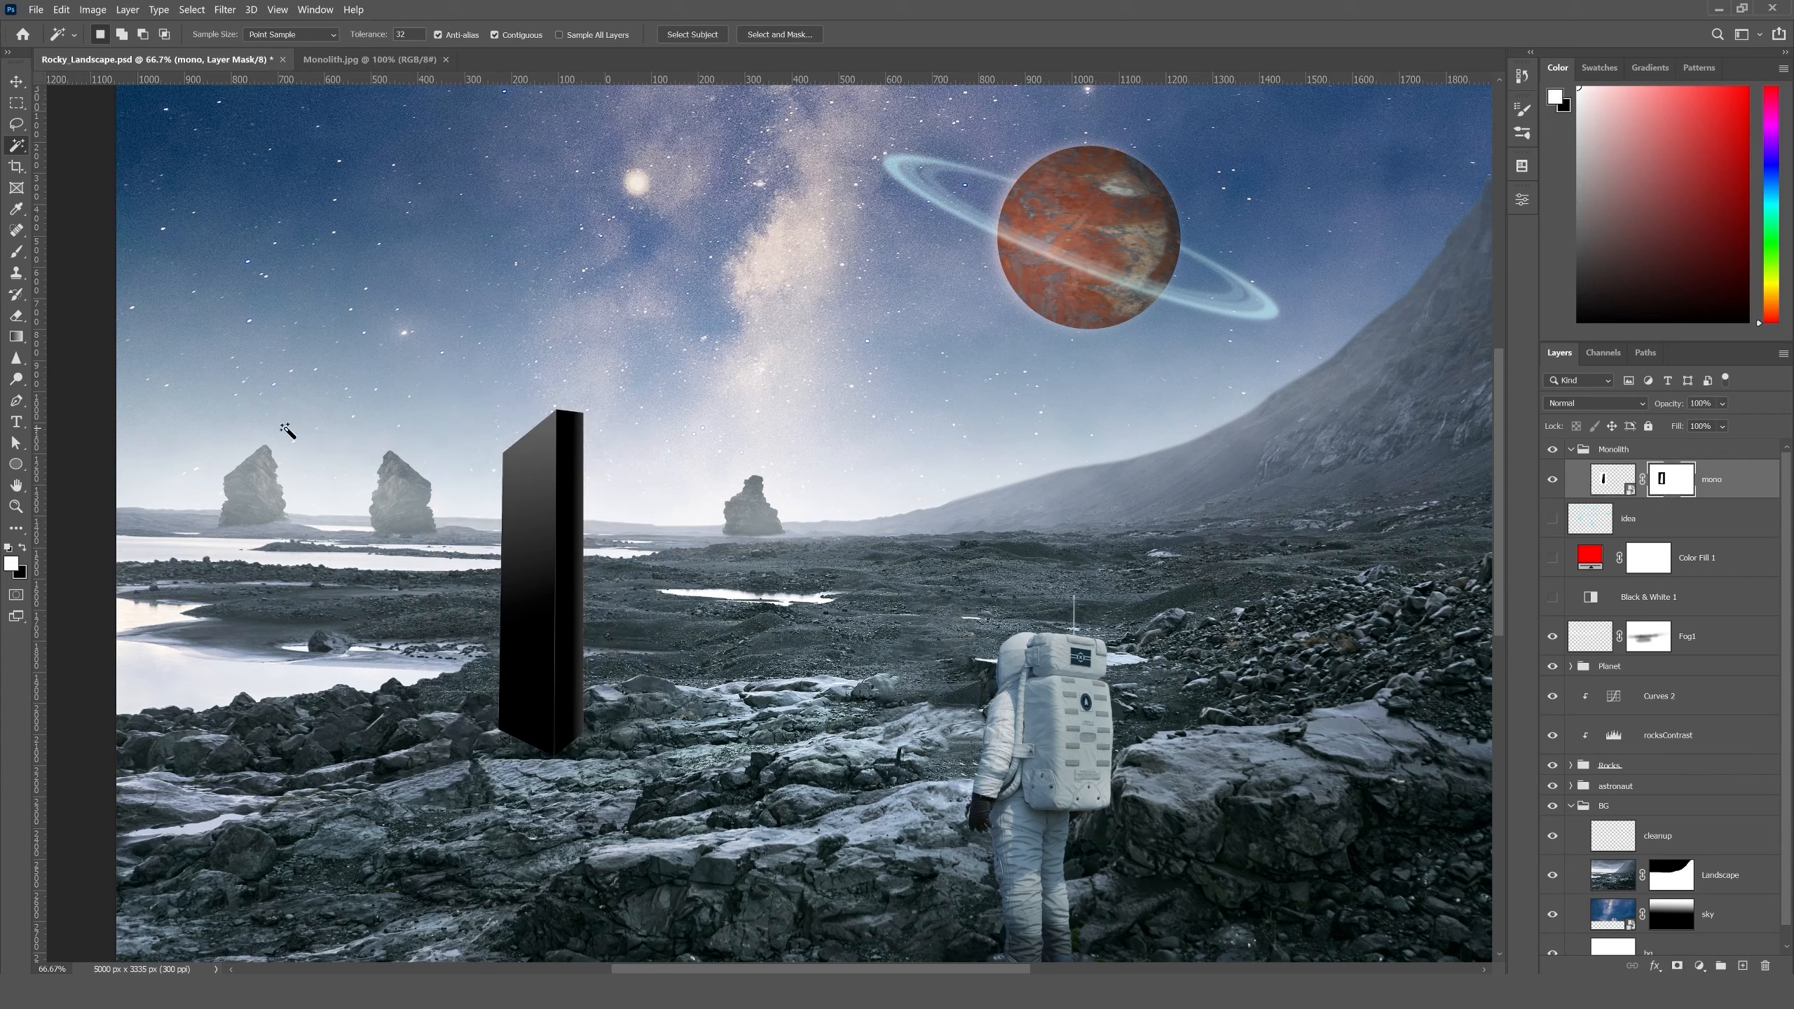
# - Flip the monolith horizontally with Free Transform, working on the layer's image rather than its mask
pyautogui.press('v')
pyautogui.click(1616, 481)
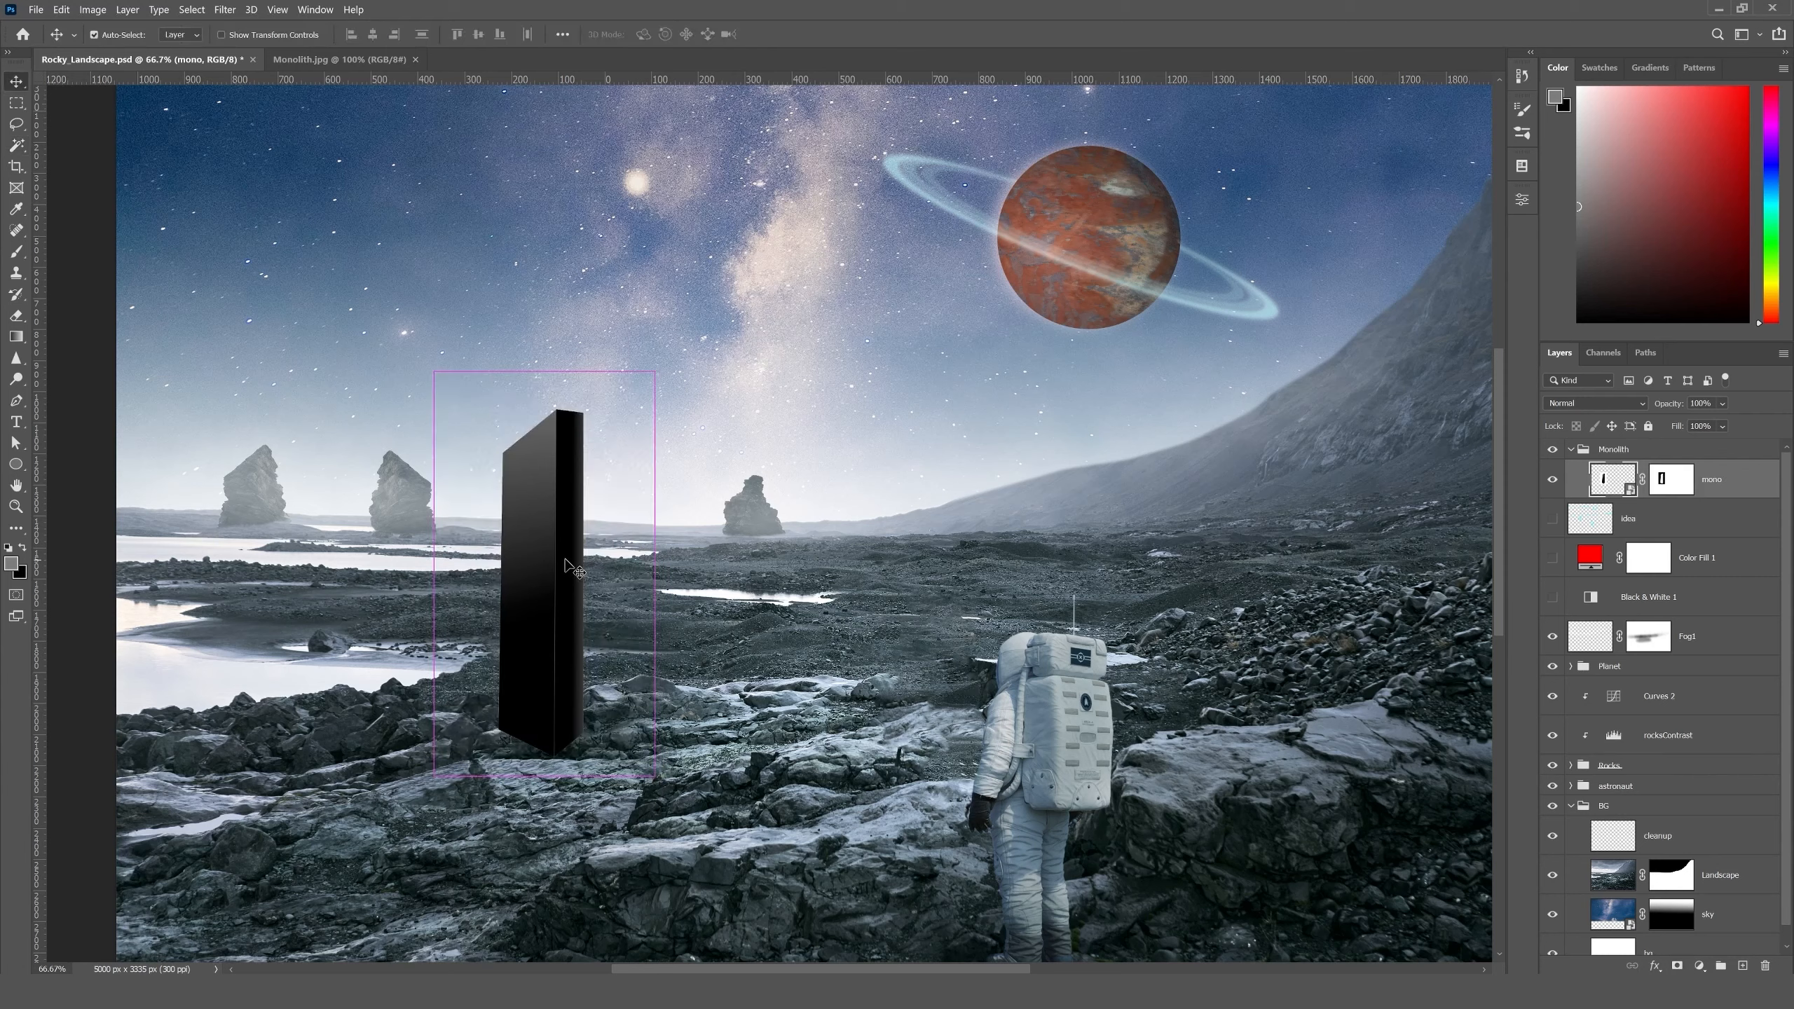
pyautogui.hotkey('ctrl', 't')
pyautogui.rightClick(558, 584)
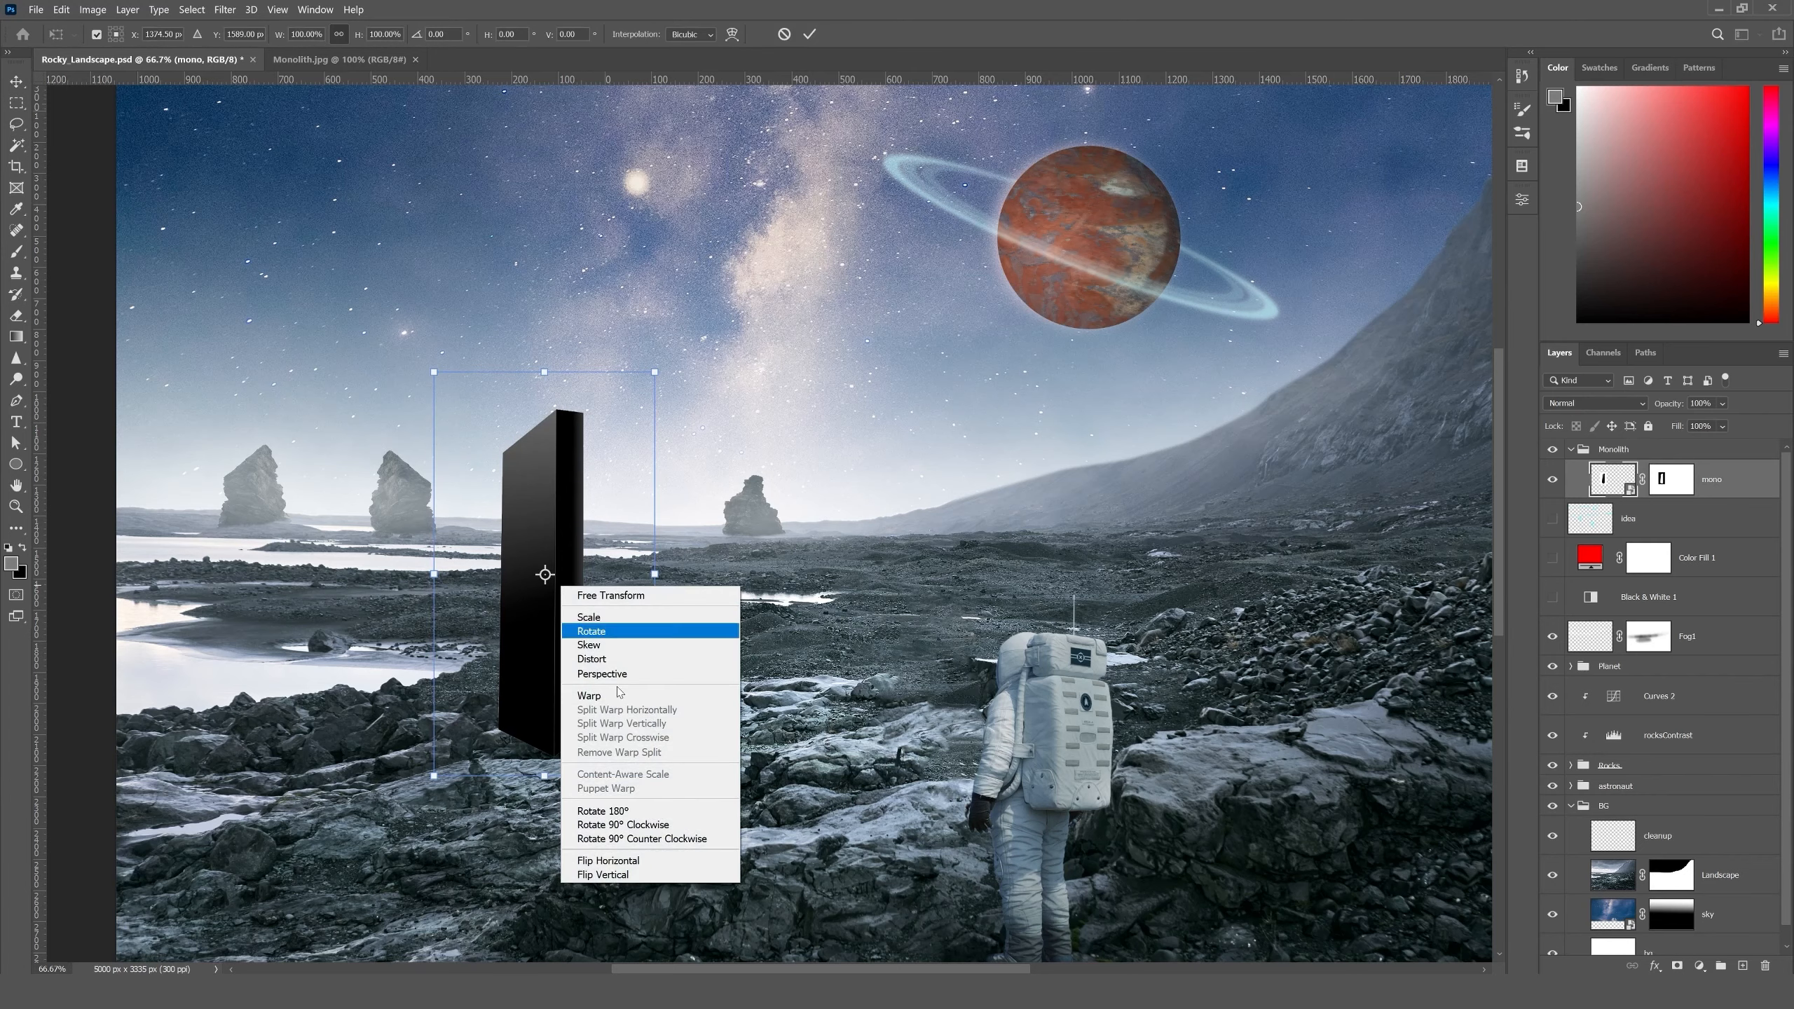
pyautogui.click(618, 860)
pyautogui.press('Return')
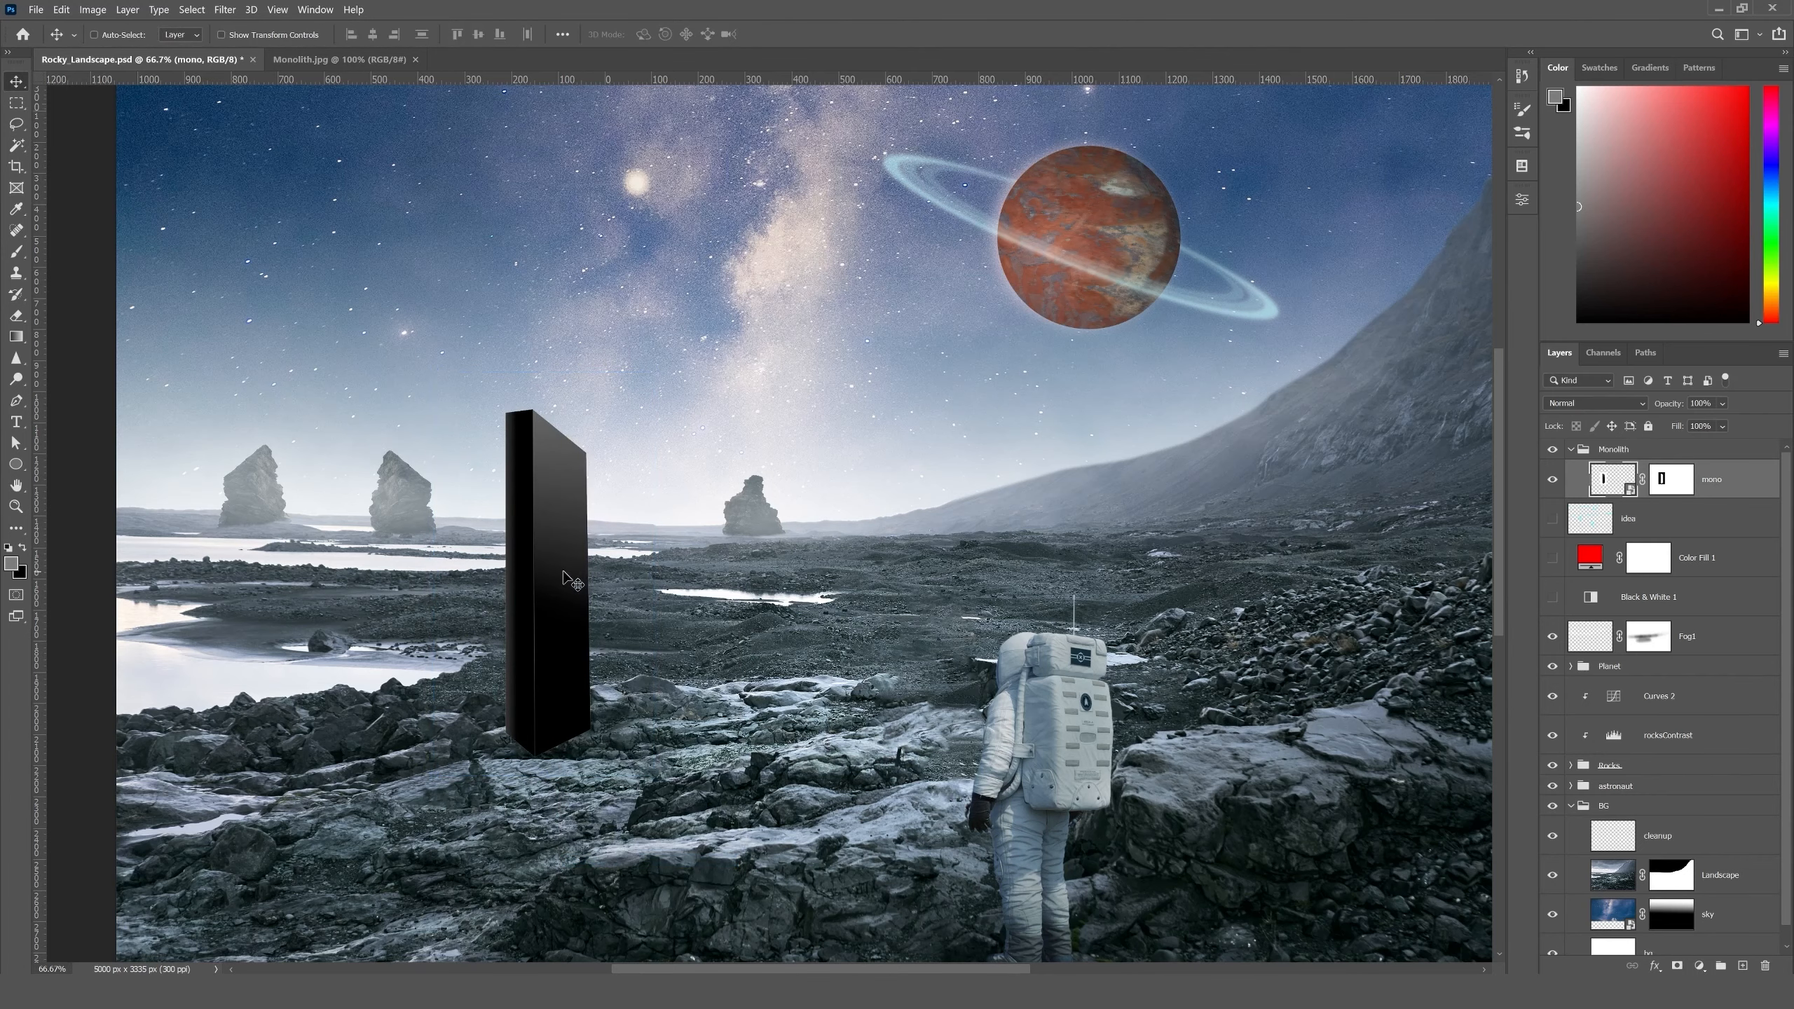
# - Move the monolith slightly up and to the left so its base meets the rocks beside the water
pyautogui.moveTo(565, 577); pyautogui.dragTo(961, 297)
pyautogui.hotkey('ctrl', '+')
pyautogui.hotkey('ctrl', '+')
pyautogui.moveTo(765, 675); pyautogui.dragTo(881, 609)
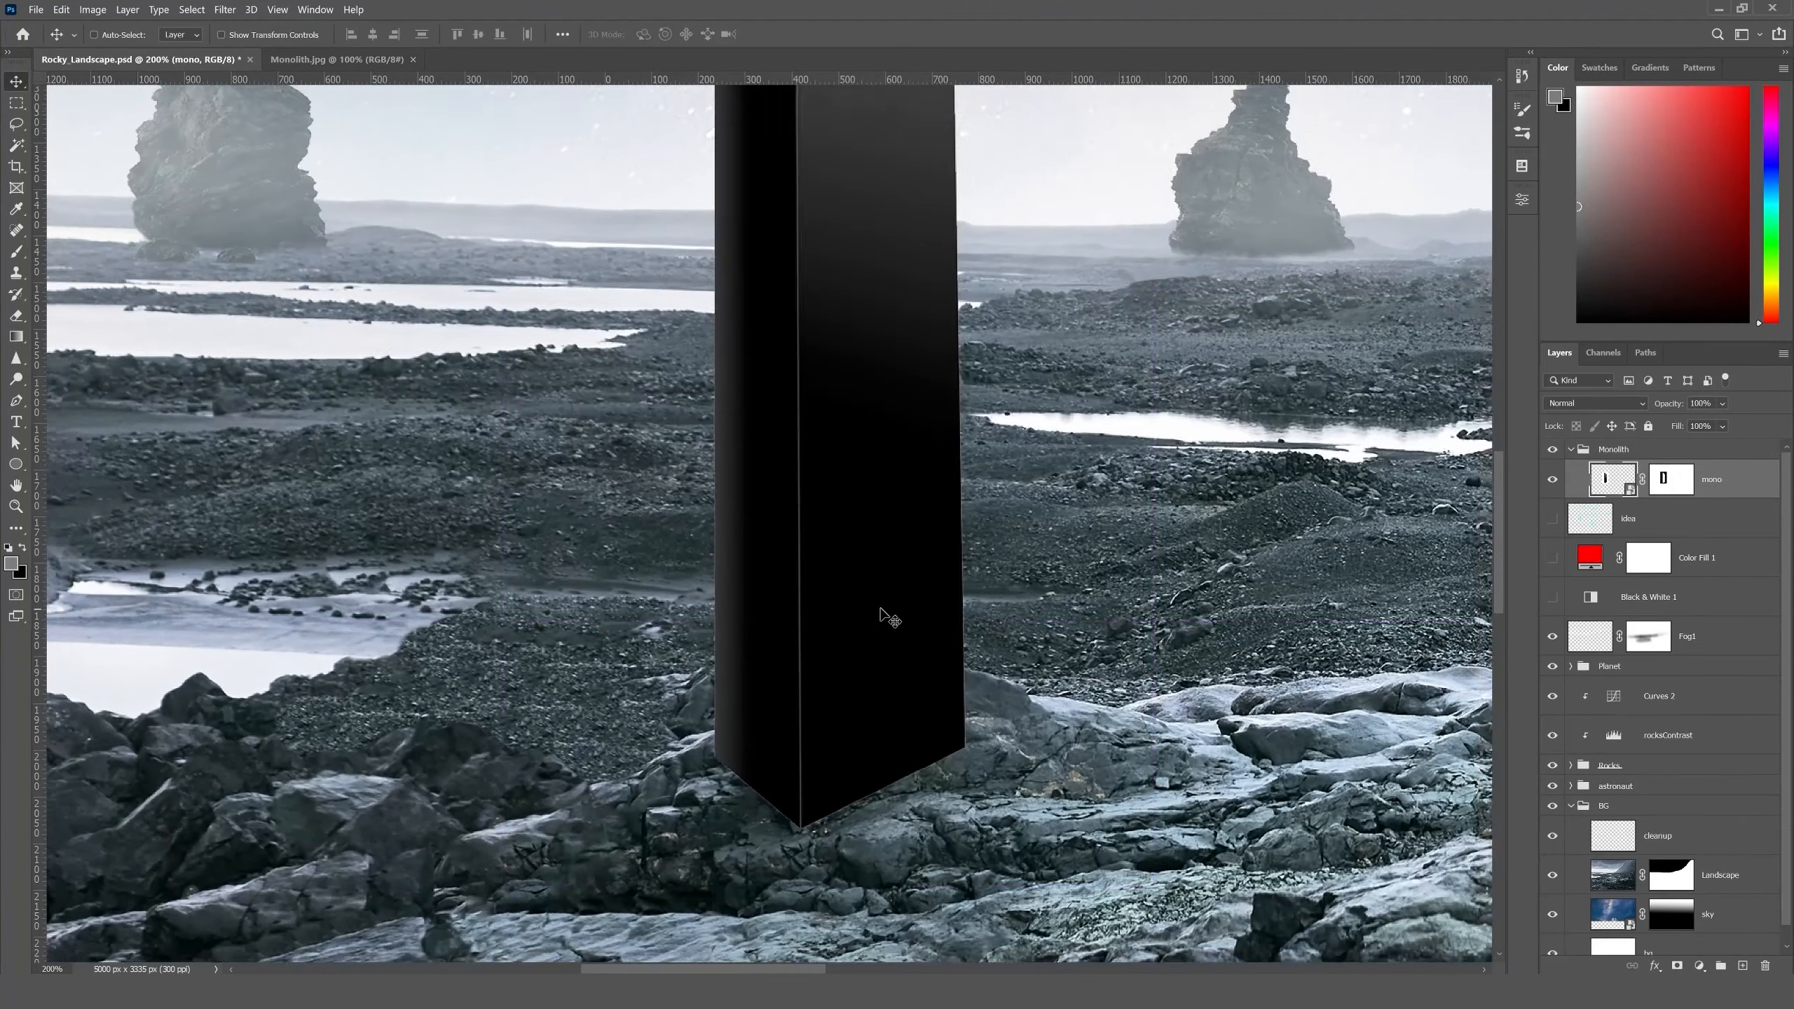
pyautogui.hotkey('ctrl', '-')
pyautogui.moveTo(824, 527); pyautogui.dragTo(537, 590)
pyautogui.hotkey('ctrl', '+')
pyautogui.hotkey('ctrl', '-')
pyautogui.hotkey('ctrl', '-')
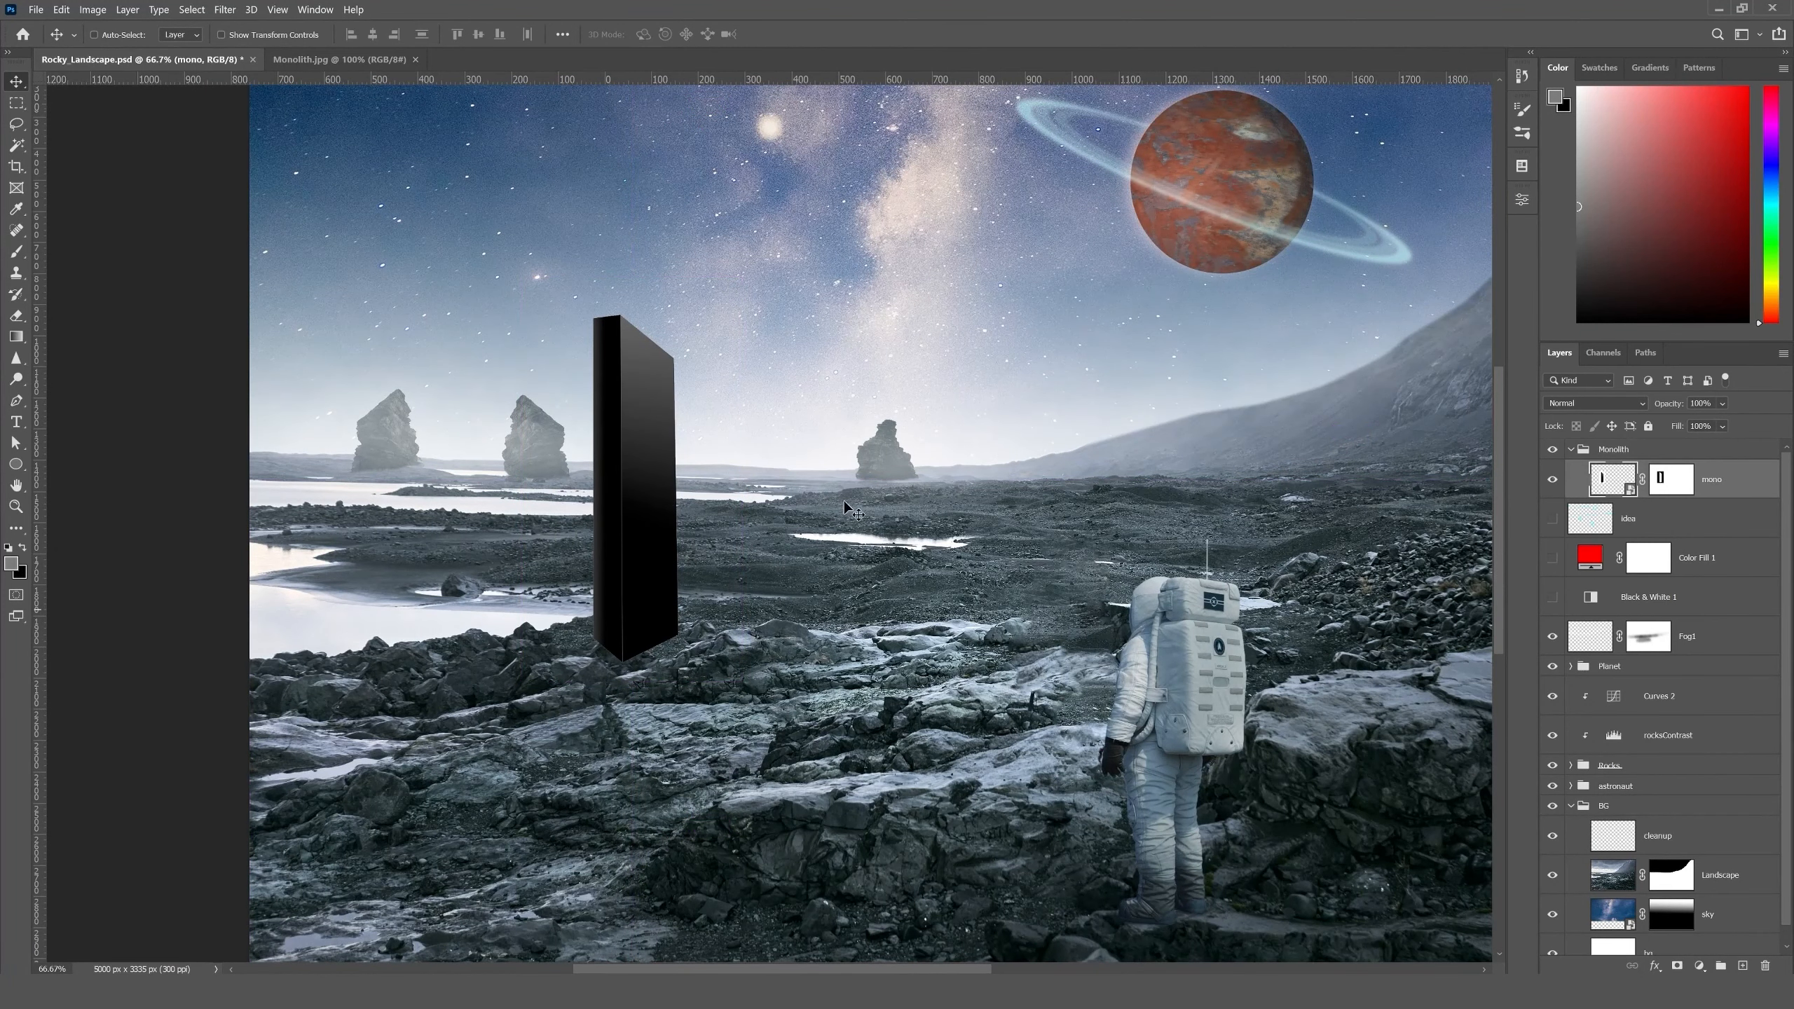
pyautogui.moveTo(836, 506); pyautogui.dragTo(753, 612)
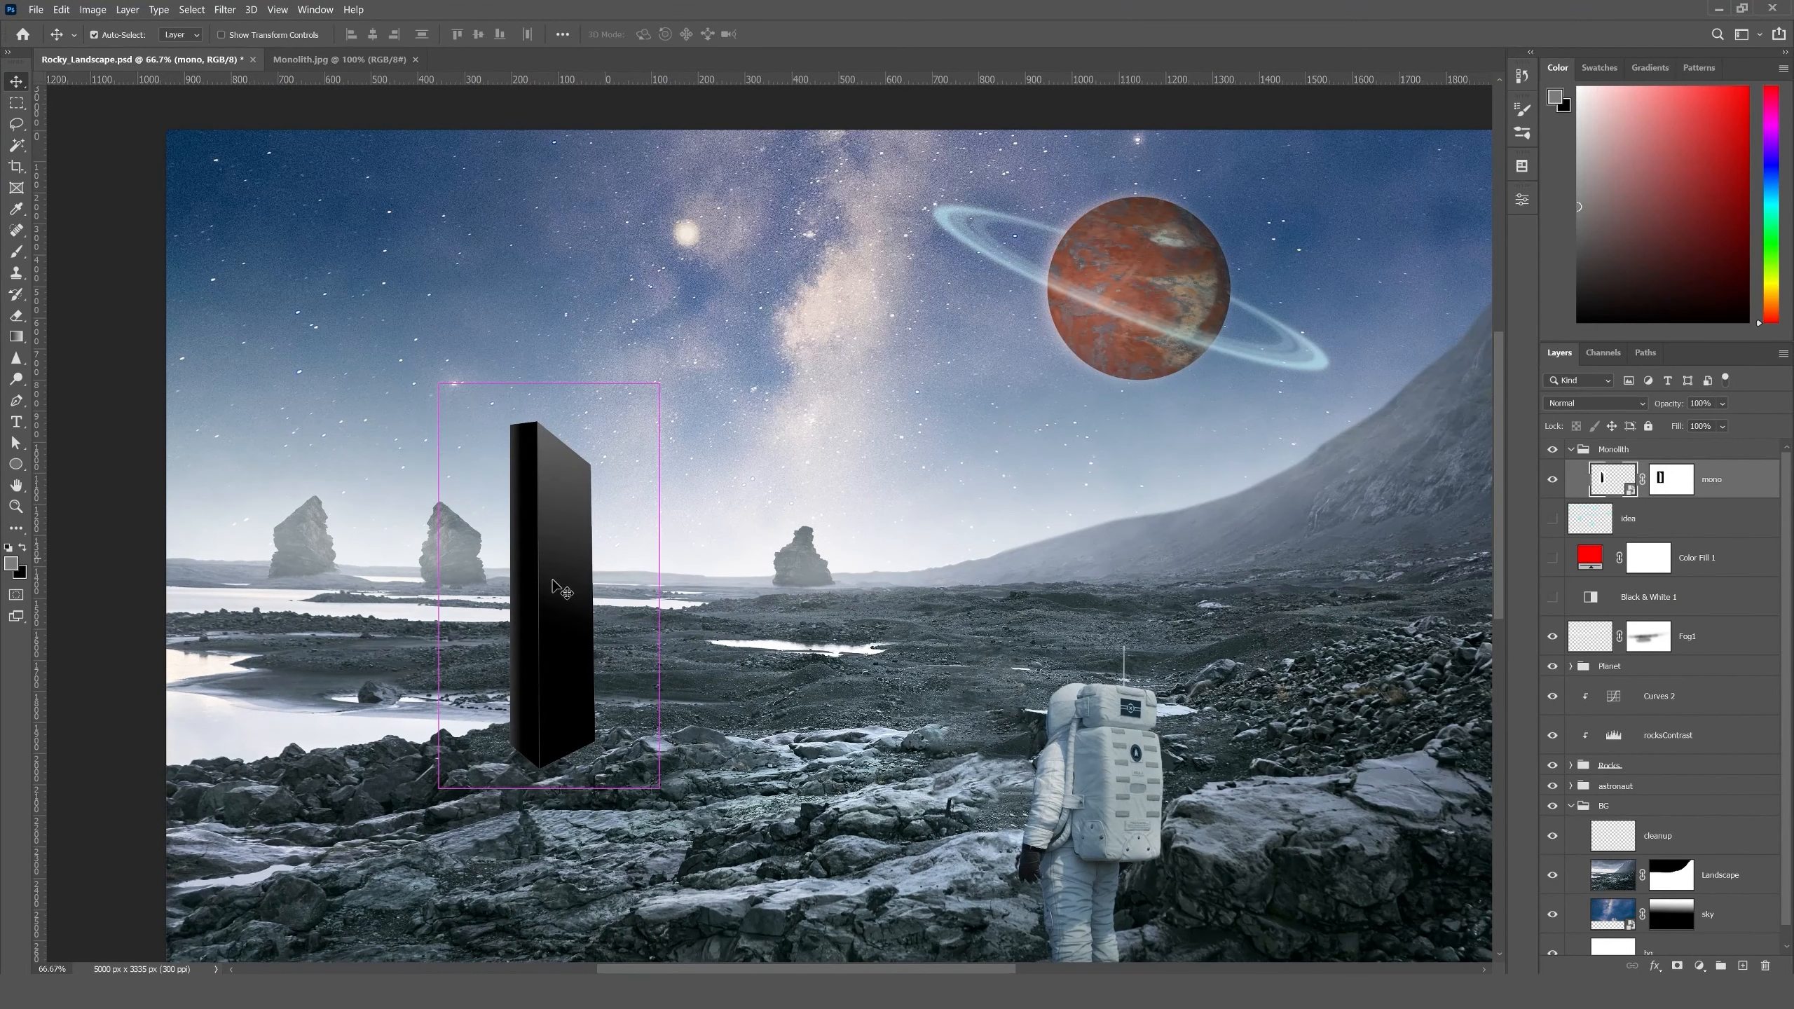
# - Scale the monolith down proportionally while keeping its base on the rocks
pyautogui.hotkey('ctrl', 't')
pyautogui.moveTo(658, 386); pyautogui.dragTo(605, 466)
pyautogui.press('Return')
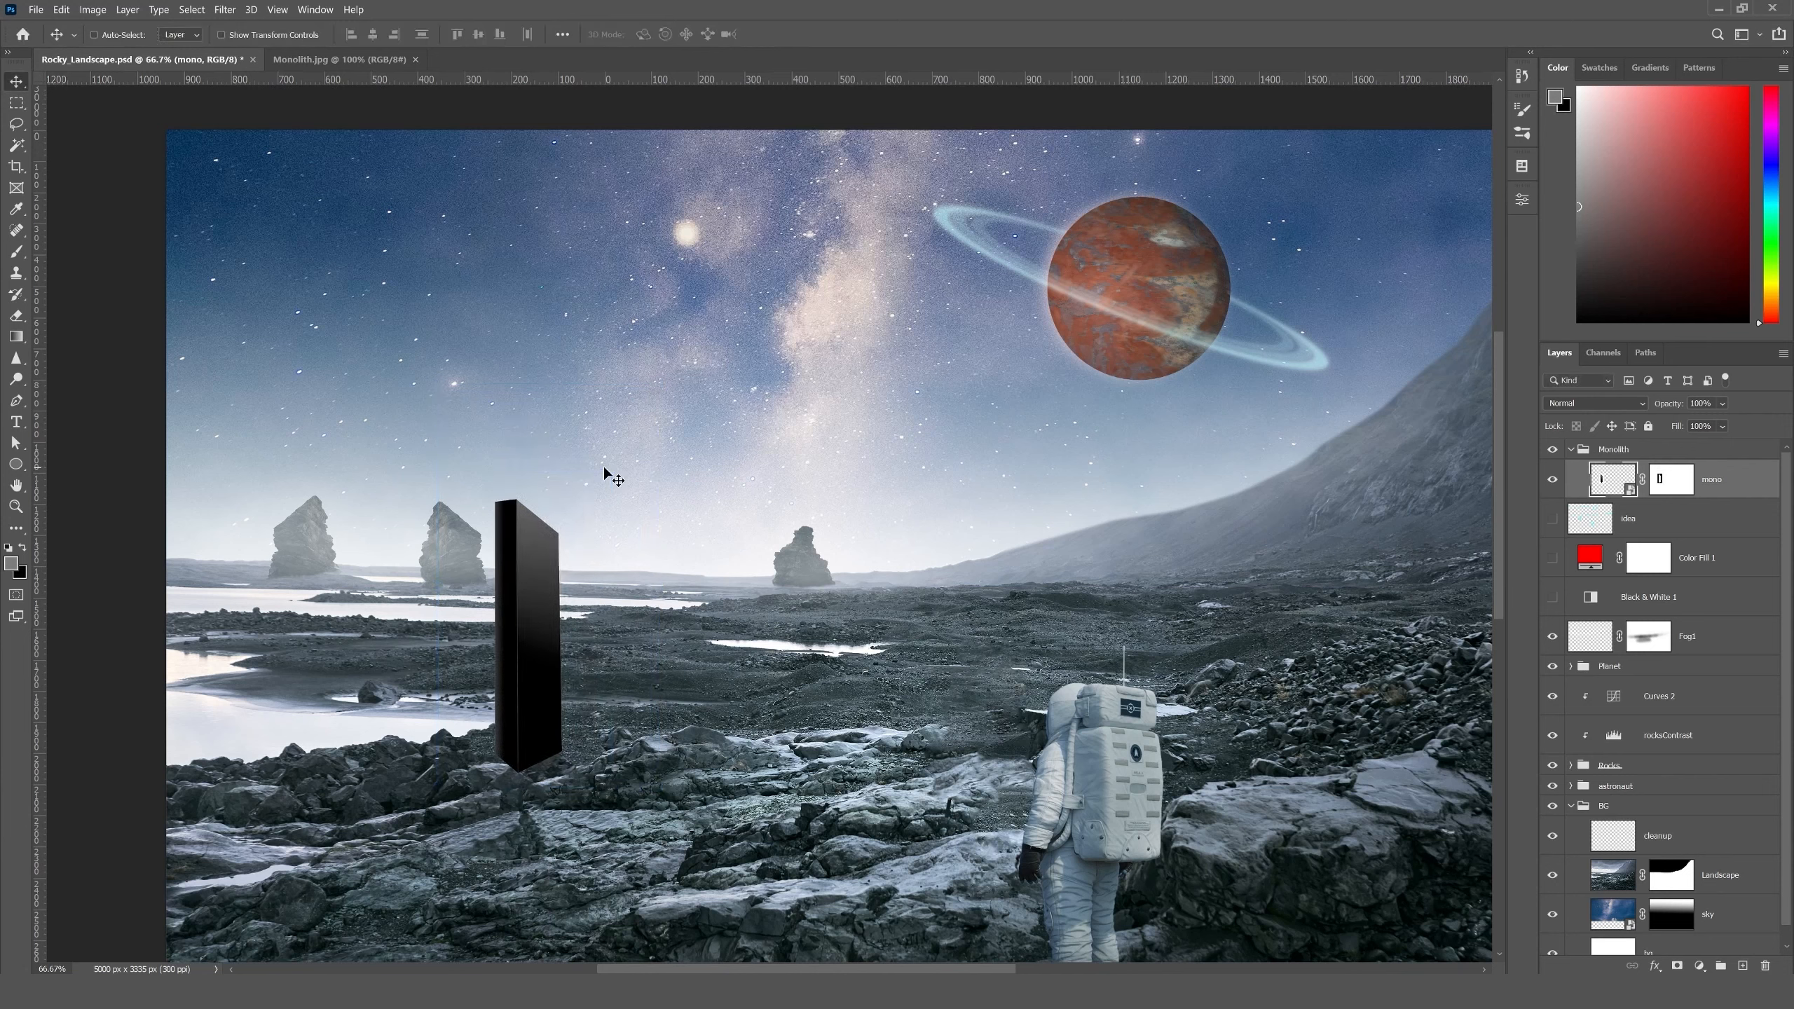
# - Brighten the mono layer with a Levels adjustment, setting the midtone input to 1.67
pyautogui.moveTo(510, 635); pyautogui.dragTo(1145, 491)
pyautogui.hotkey('ctrl', '+')
pyautogui.hotkey('ctrl', '+')
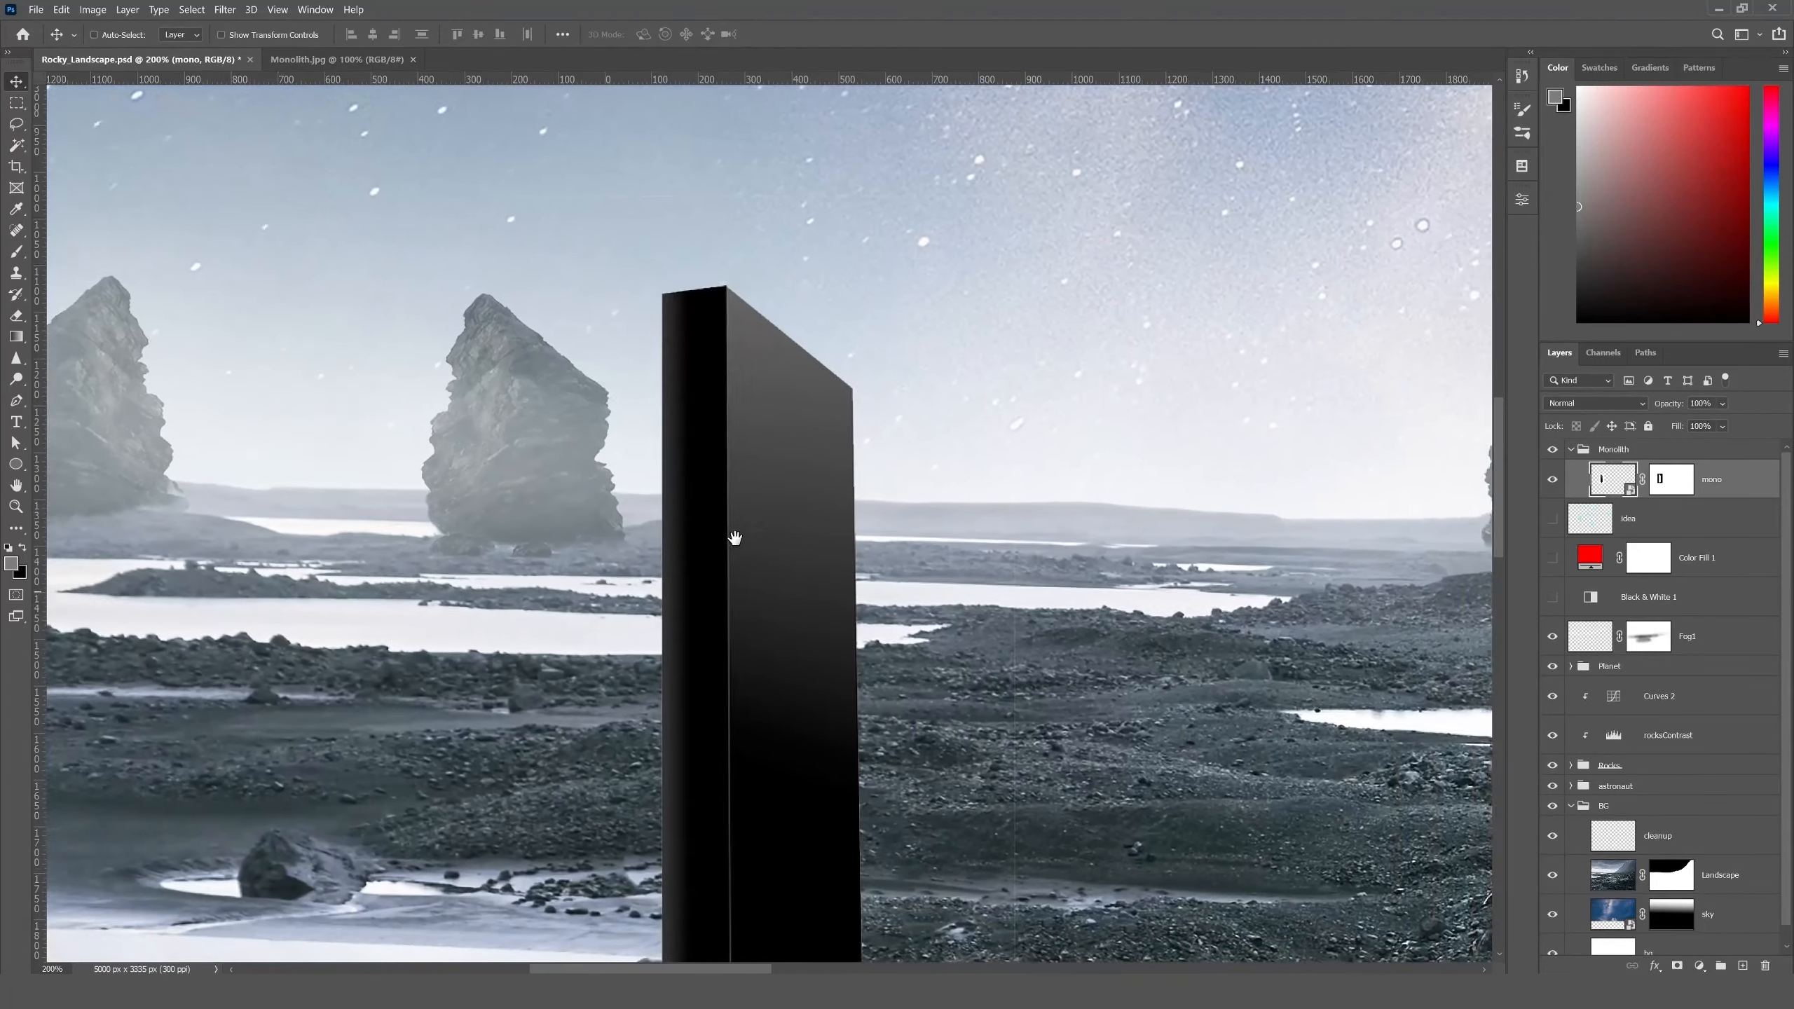
pyautogui.moveTo(817, 557); pyautogui.dragTo(659, 429)
pyautogui.moveTo(765, 568); pyautogui.dragTo(754, 546)
pyautogui.moveTo(741, 621); pyautogui.dragTo(724, 588)
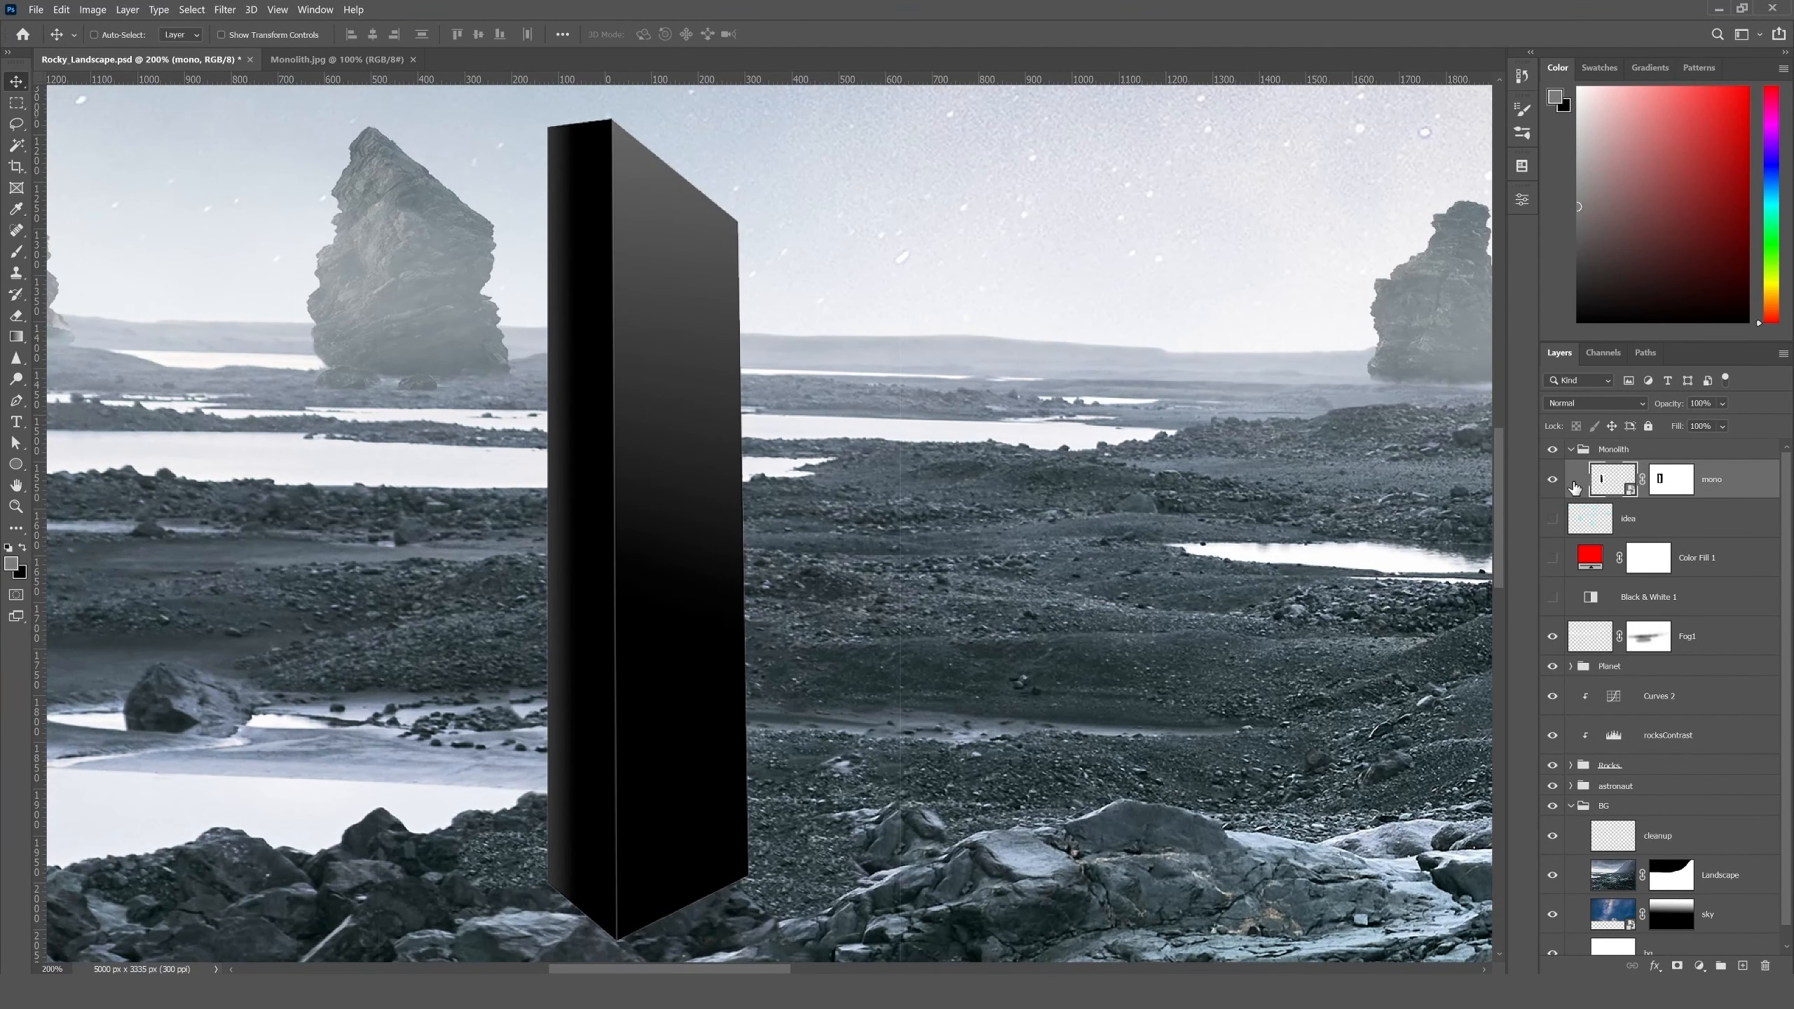
pyautogui.hotkey('ctrl', 'l')
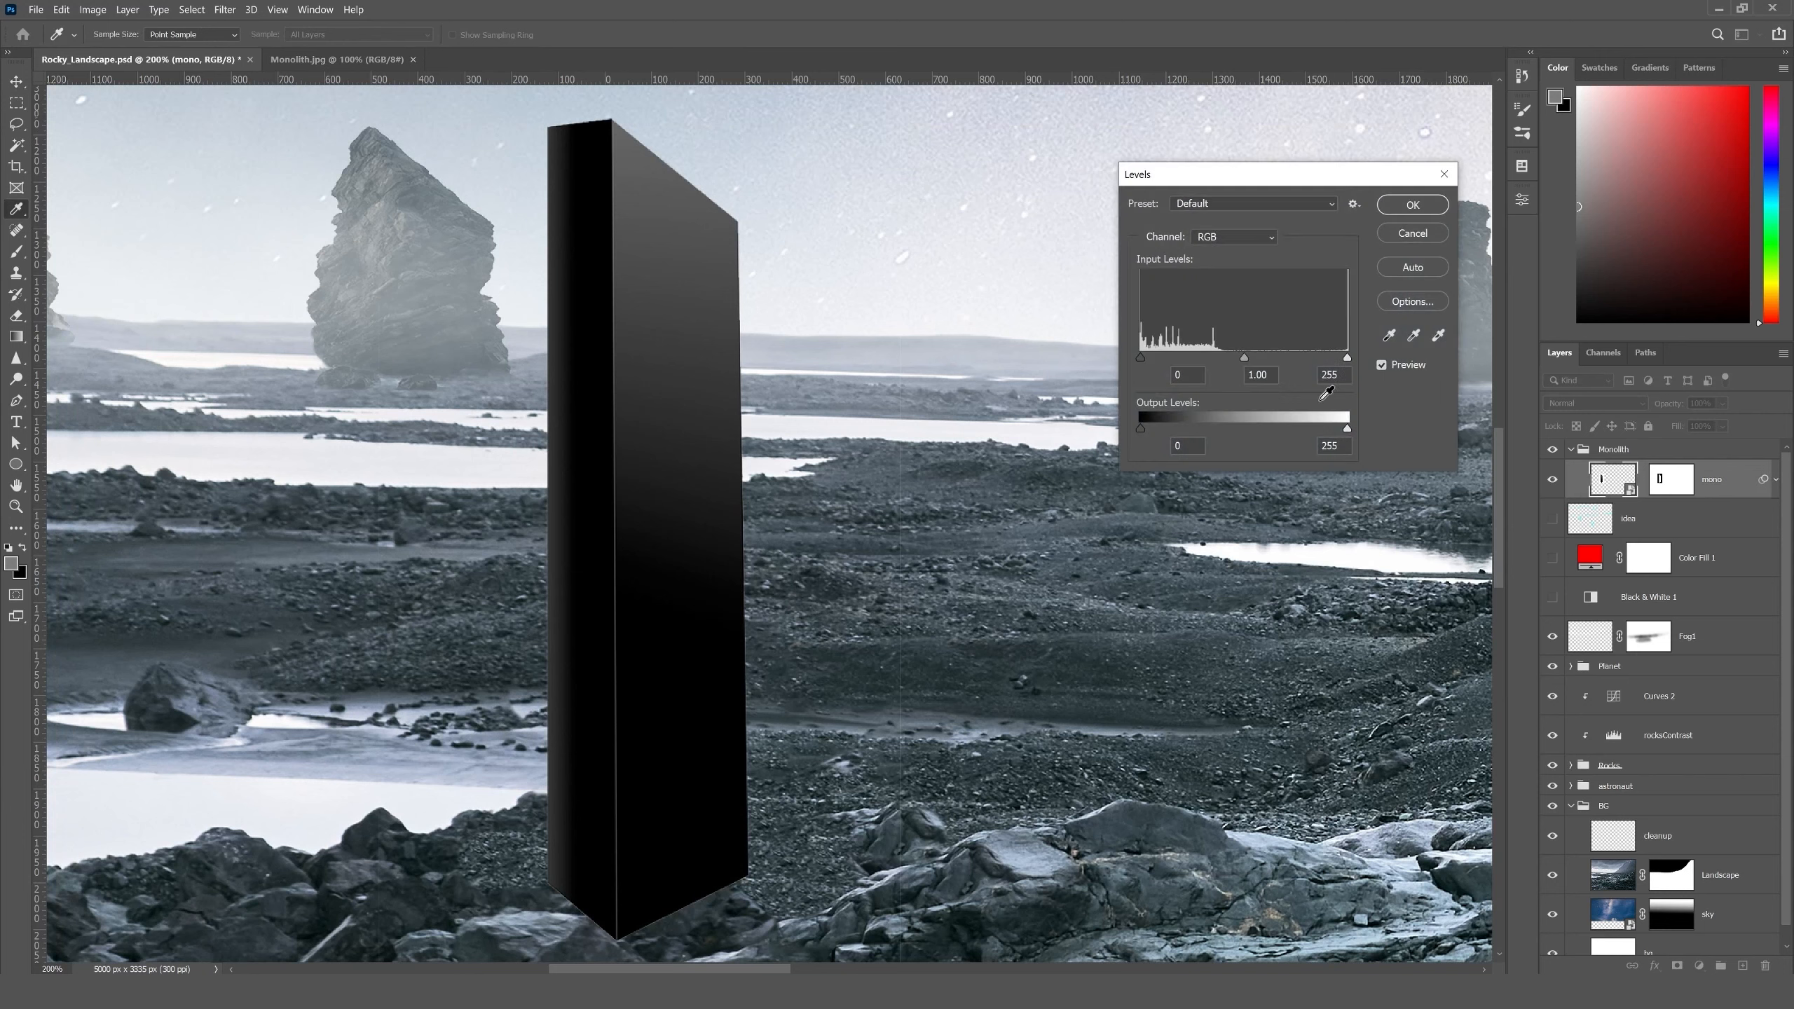
pyautogui.moveTo(1230, 358); pyautogui.dragTo(1214, 358)
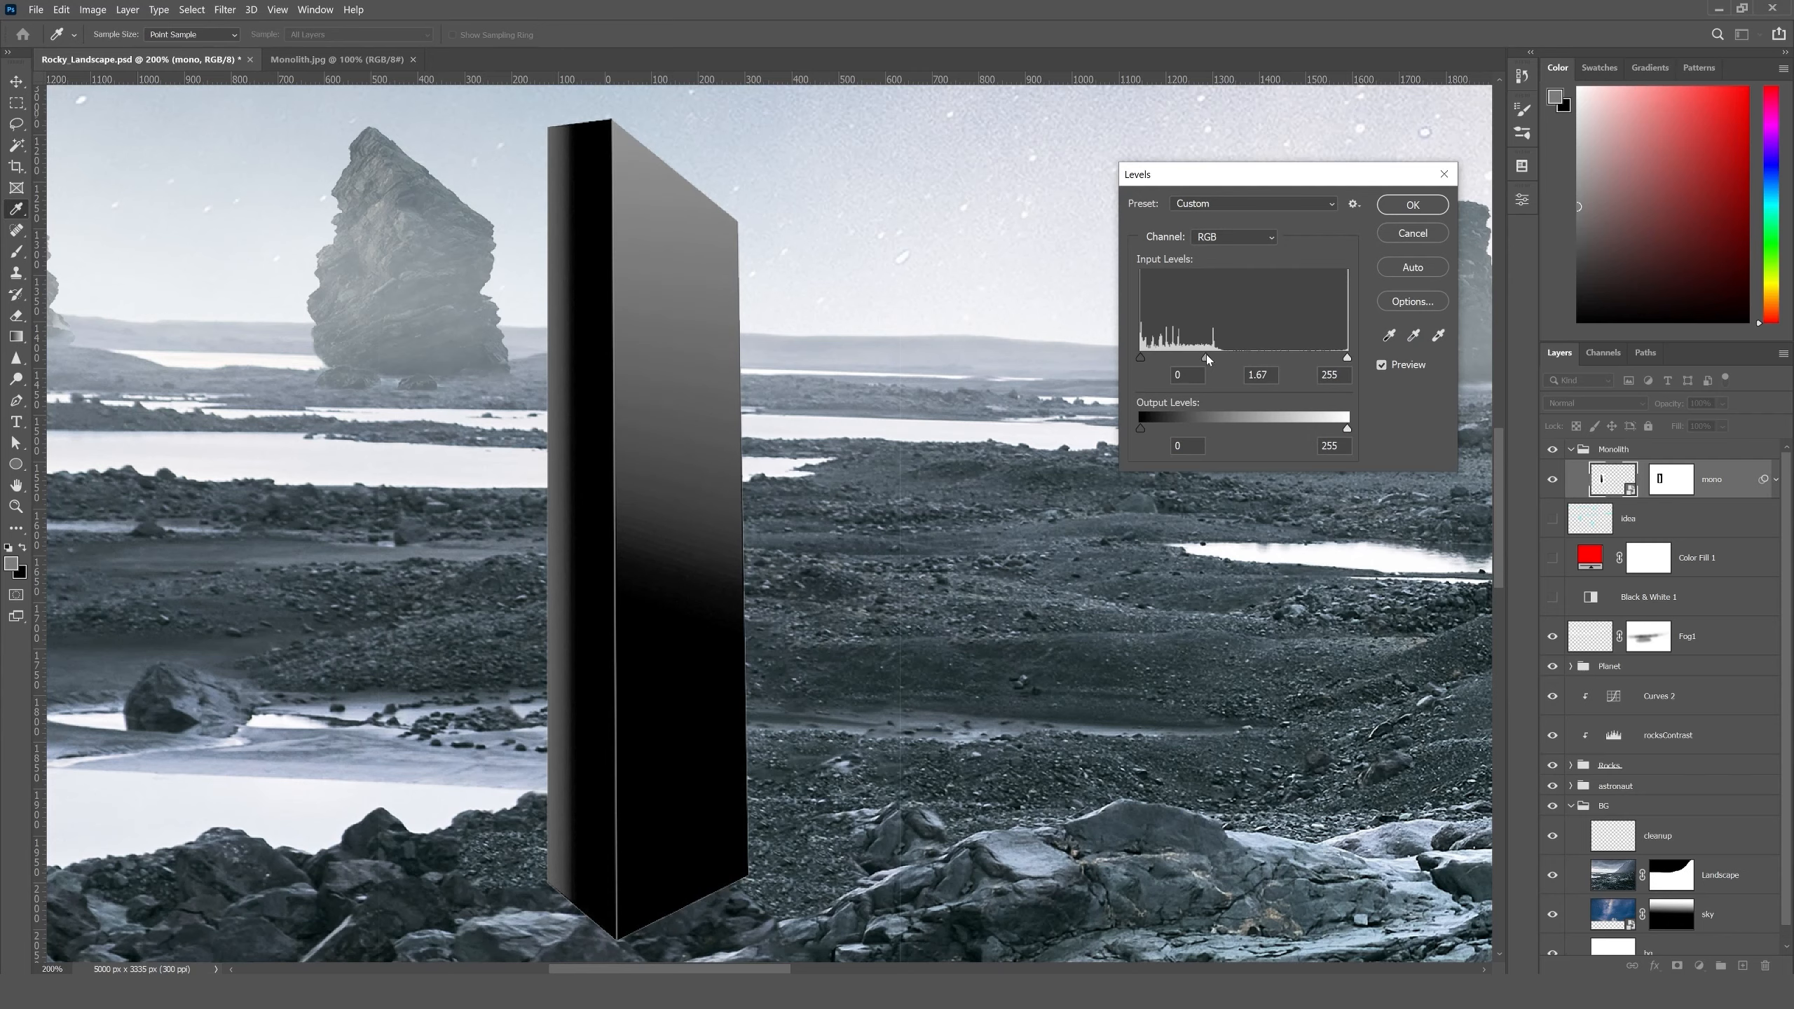
pyautogui.press('Return')
# - Examine the brightened monolith's edges and base up close
pyautogui.hotkey('ctrl', '+')
pyautogui.moveTo(836, 700); pyautogui.dragTo(814, 638)
pyautogui.moveTo(820, 477); pyautogui.dragTo(849, 761)
pyautogui.moveTo(837, 546); pyautogui.dragTo(801, 454)
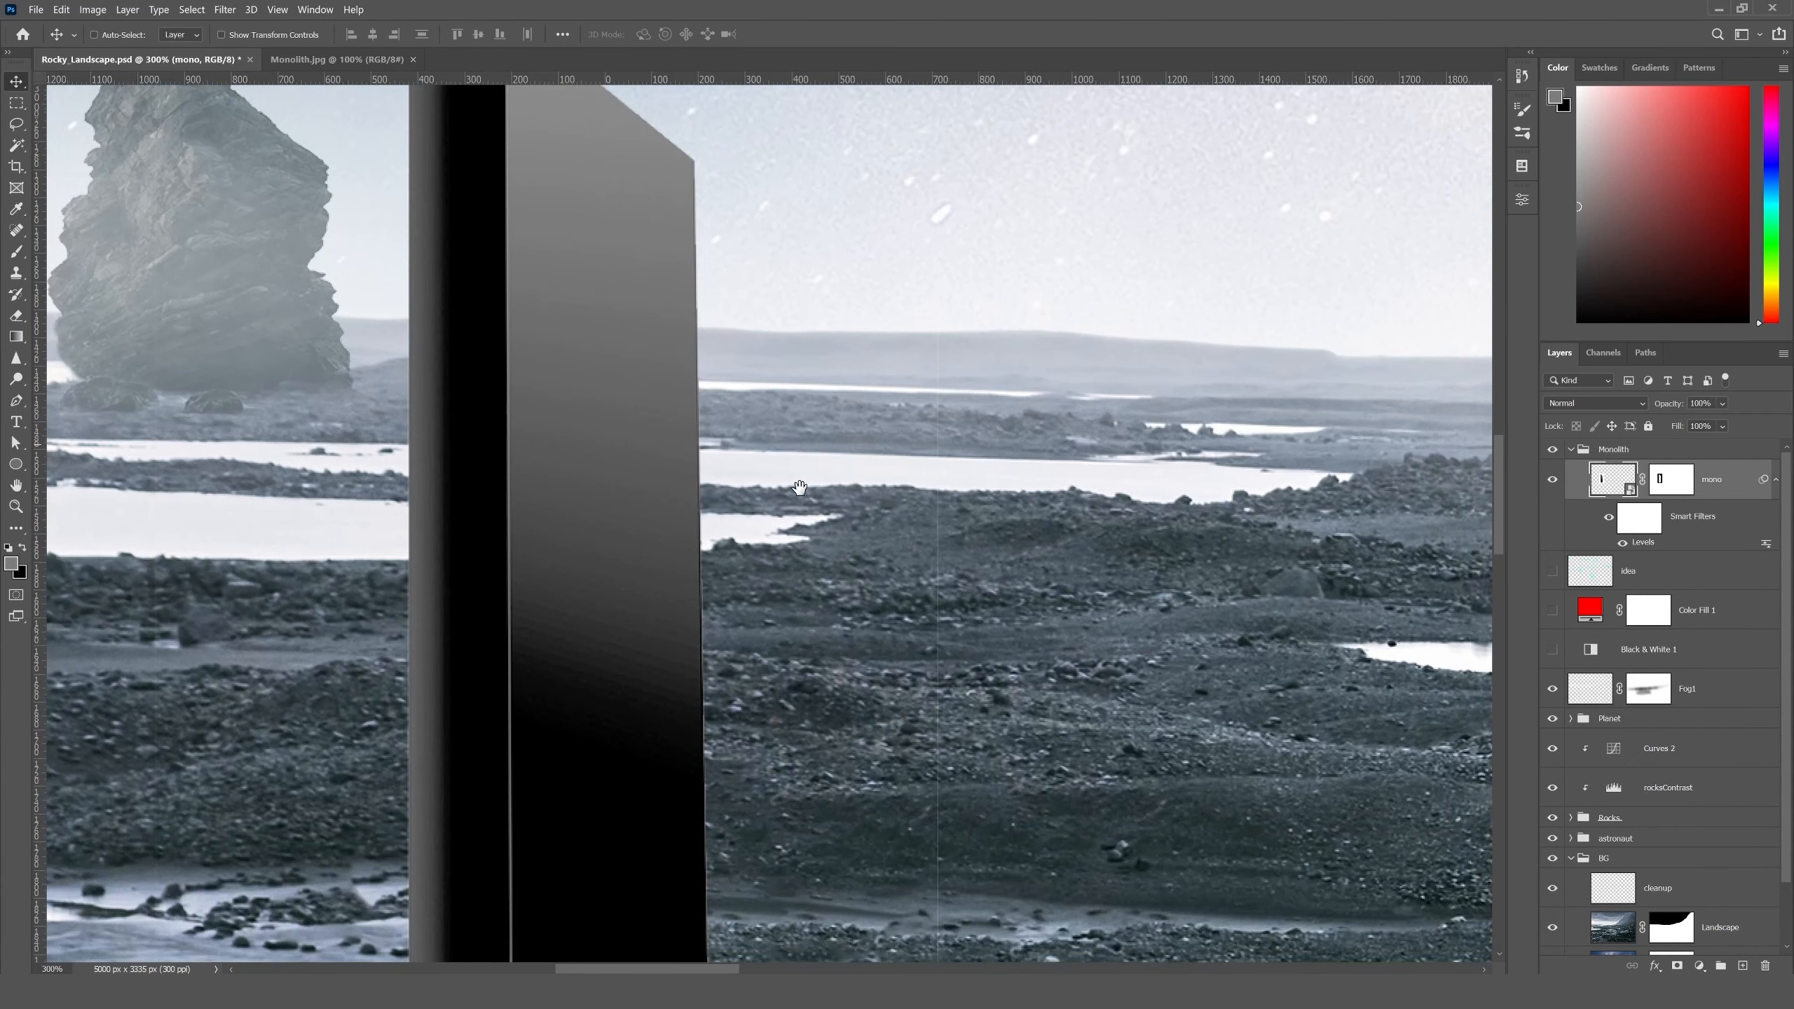
pyautogui.scroll(-5, 800, 456)
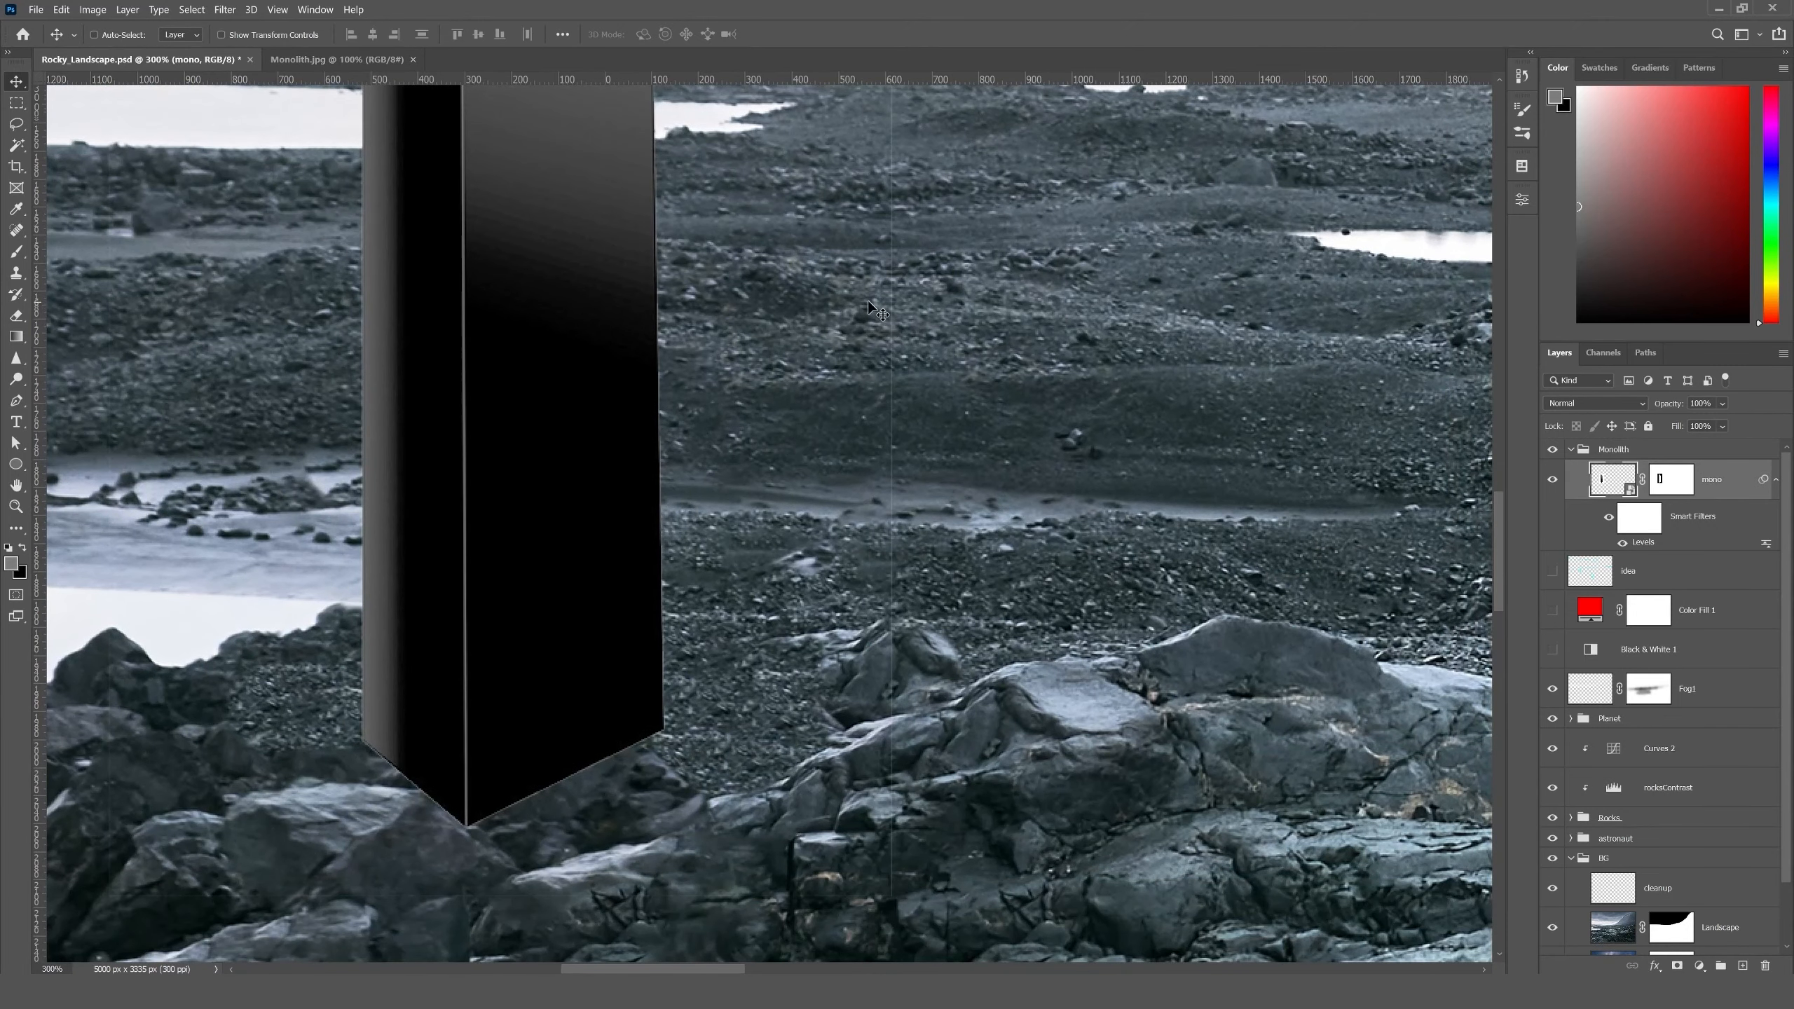
pyautogui.hotkey('ctrl', '-')
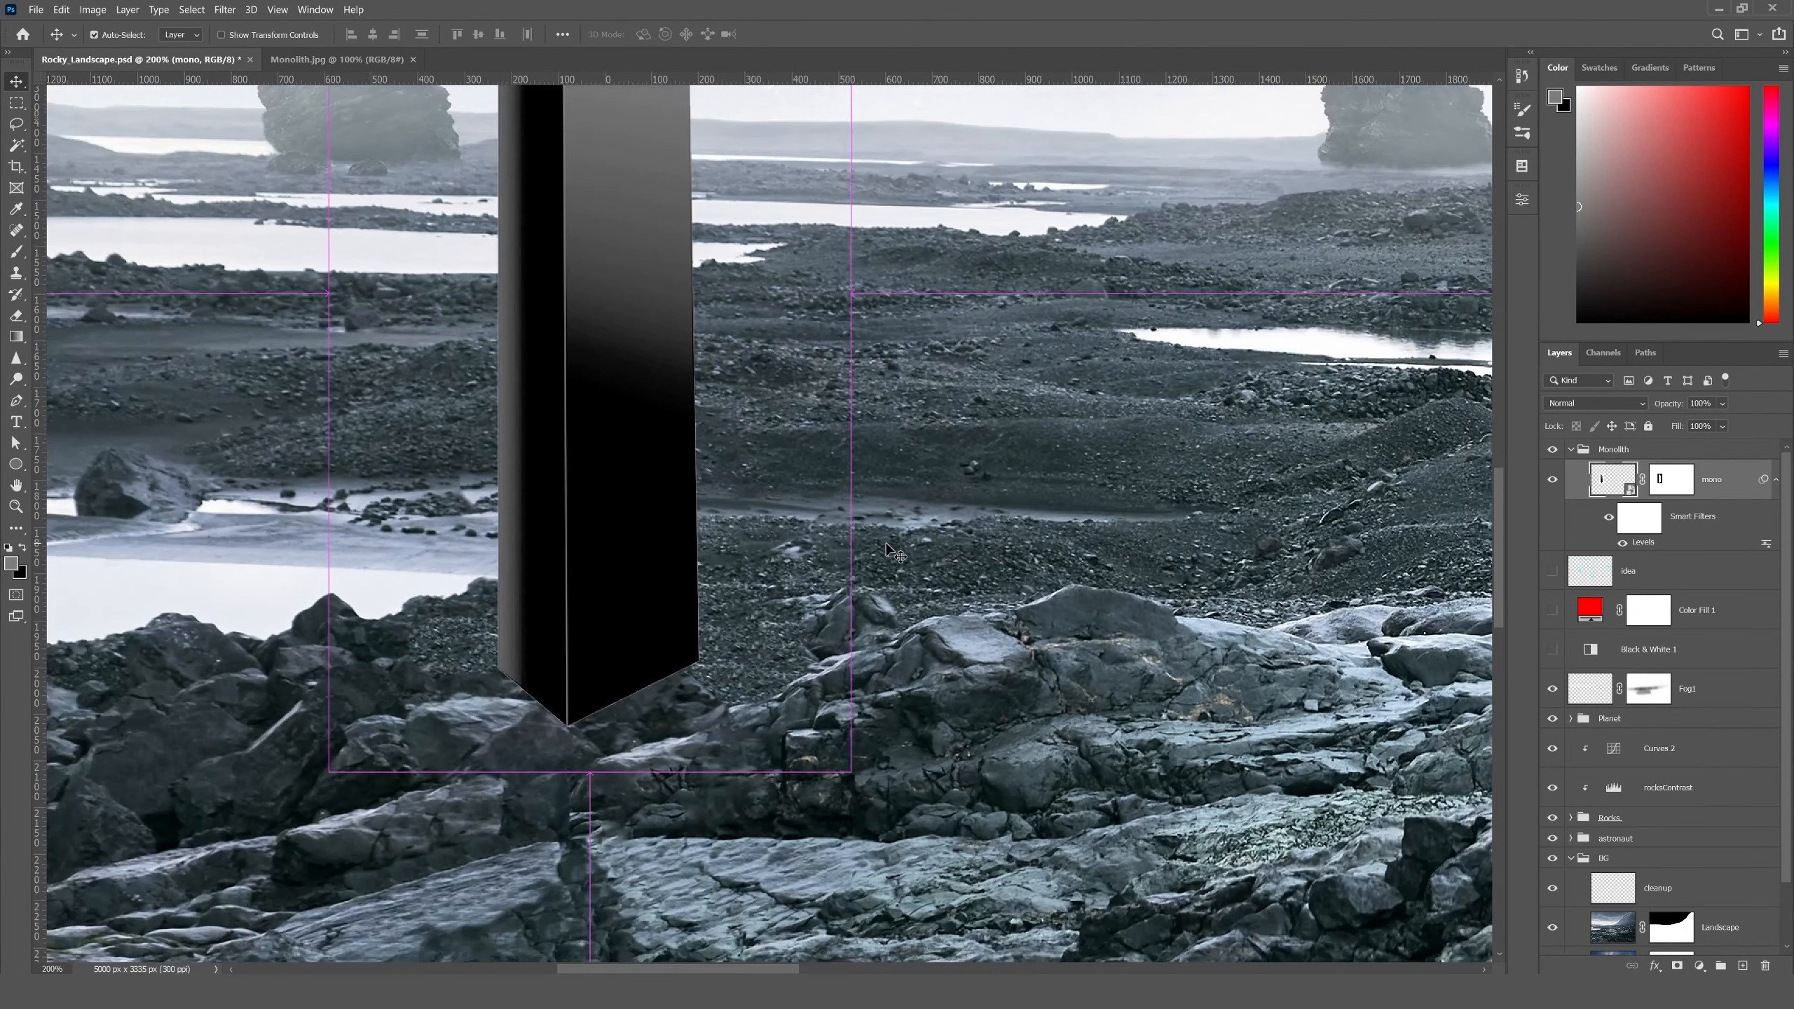
# - Display the mono layer's mask alone on the canvas and remove the Levels filter from the layer
pyautogui.keyDown('alt'); pyautogui.click(1668, 481); pyautogui.keyUp('alt')
pyautogui.hotkey('ctrl', '-')
pyautogui.hotkey('ctrl', '-')
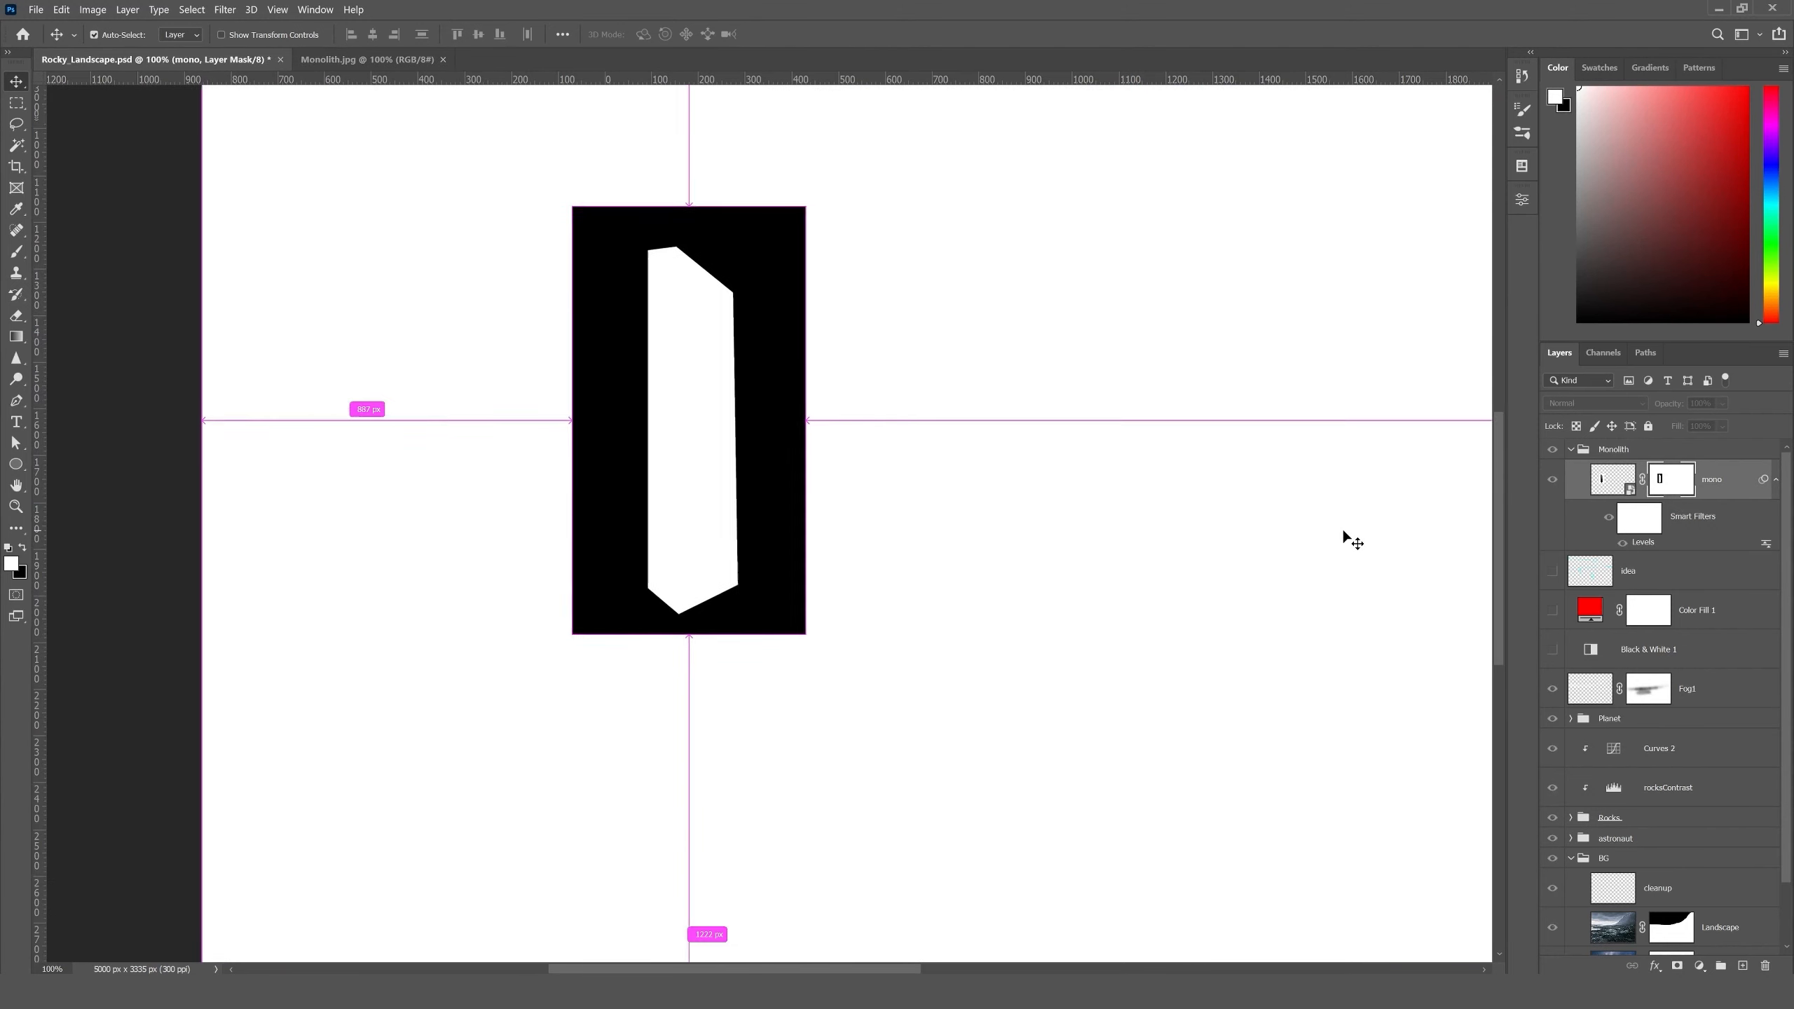
pyautogui.moveTo(1181, 428); pyautogui.dragTo(1115, 649)
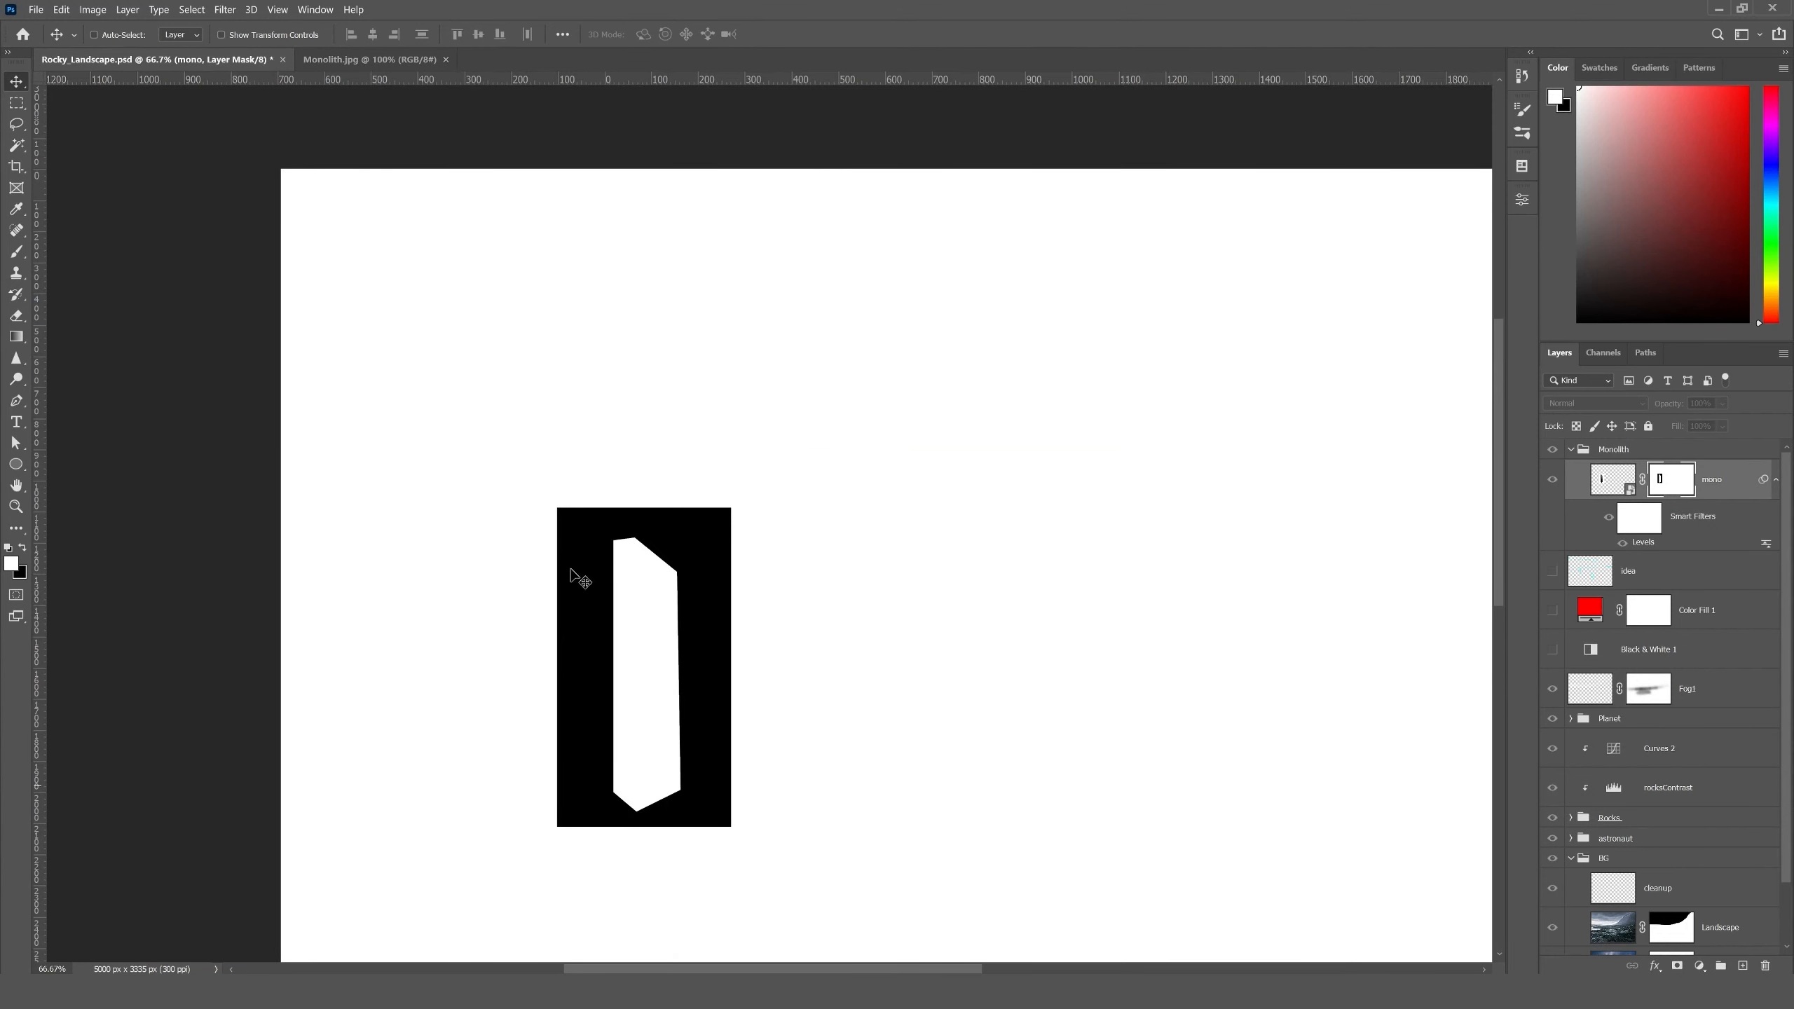
pyautogui.moveTo(841, 450); pyautogui.dragTo(760, 302)
pyautogui.moveTo(652, 249); pyautogui.dragTo(662, 288)
pyautogui.moveTo(629, 393); pyautogui.dragTo(634, 438)
pyautogui.hotkey('ctrl', '-')
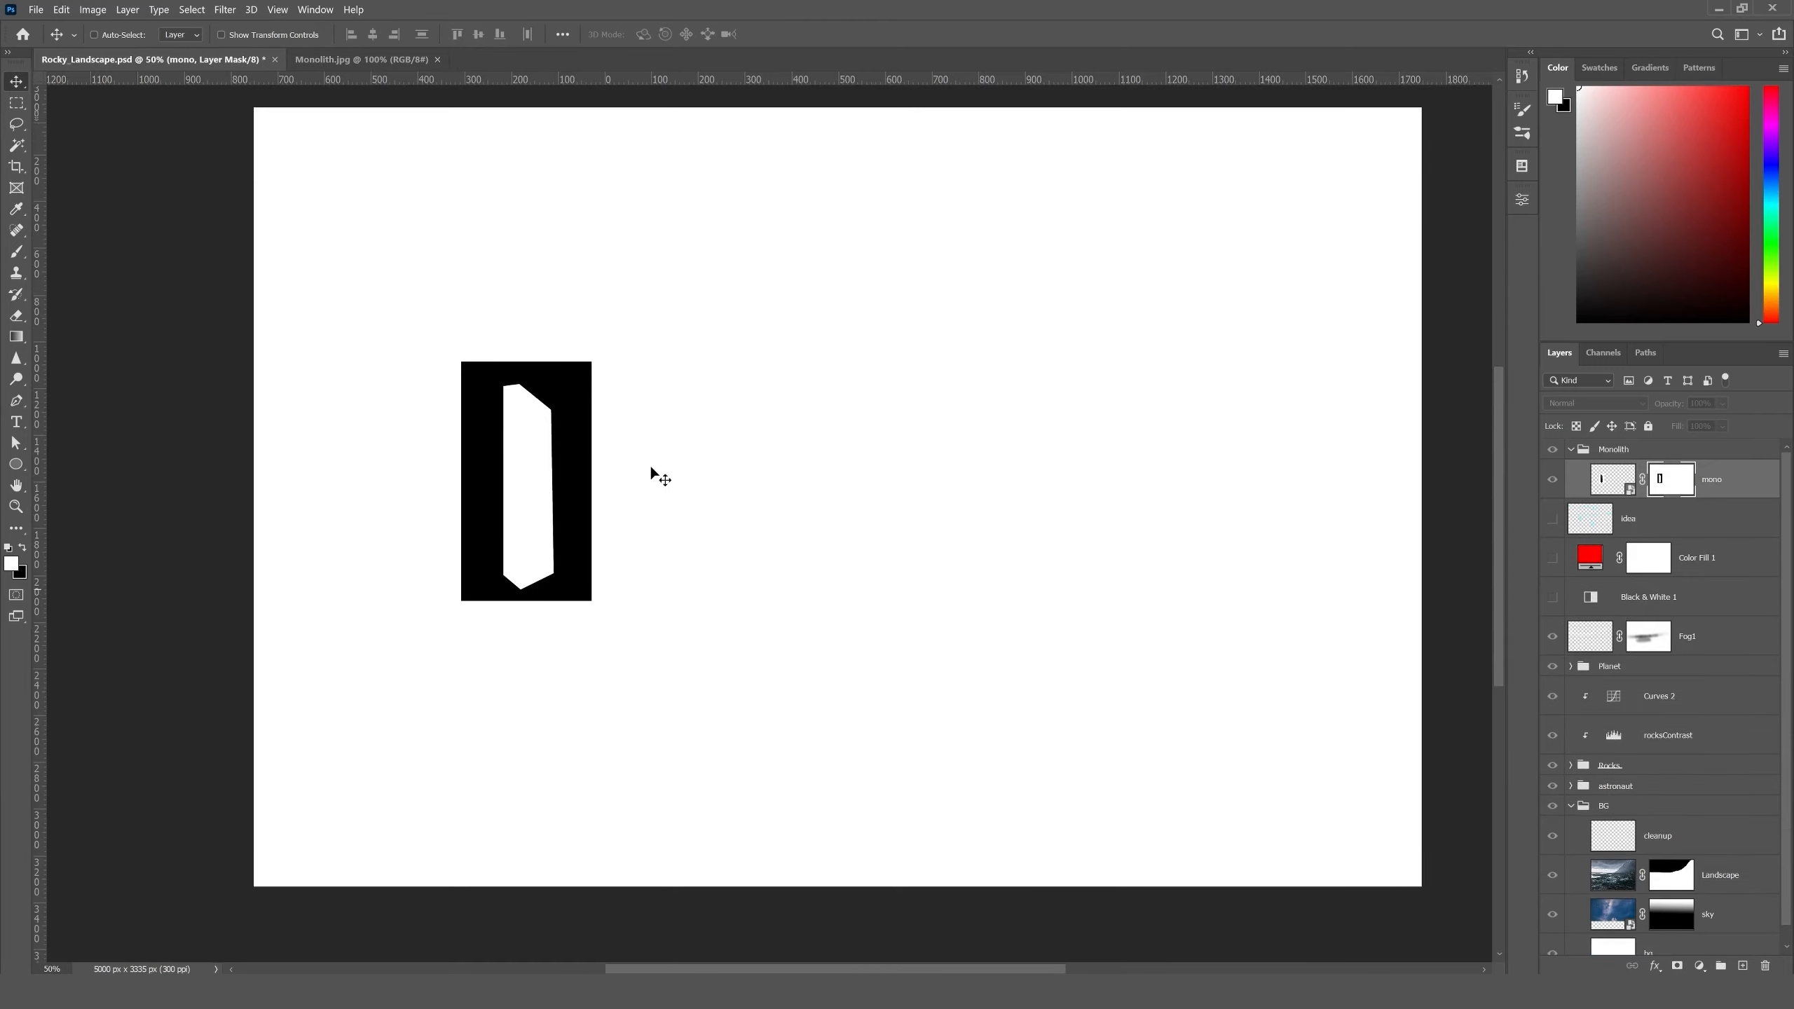
# - Fill the mask with black everywhere outside a rectangular selection around the white monolith shape, and deselect
pyautogui.click(18, 104)
pyautogui.moveTo(483, 378); pyautogui.dragTo(572, 595)
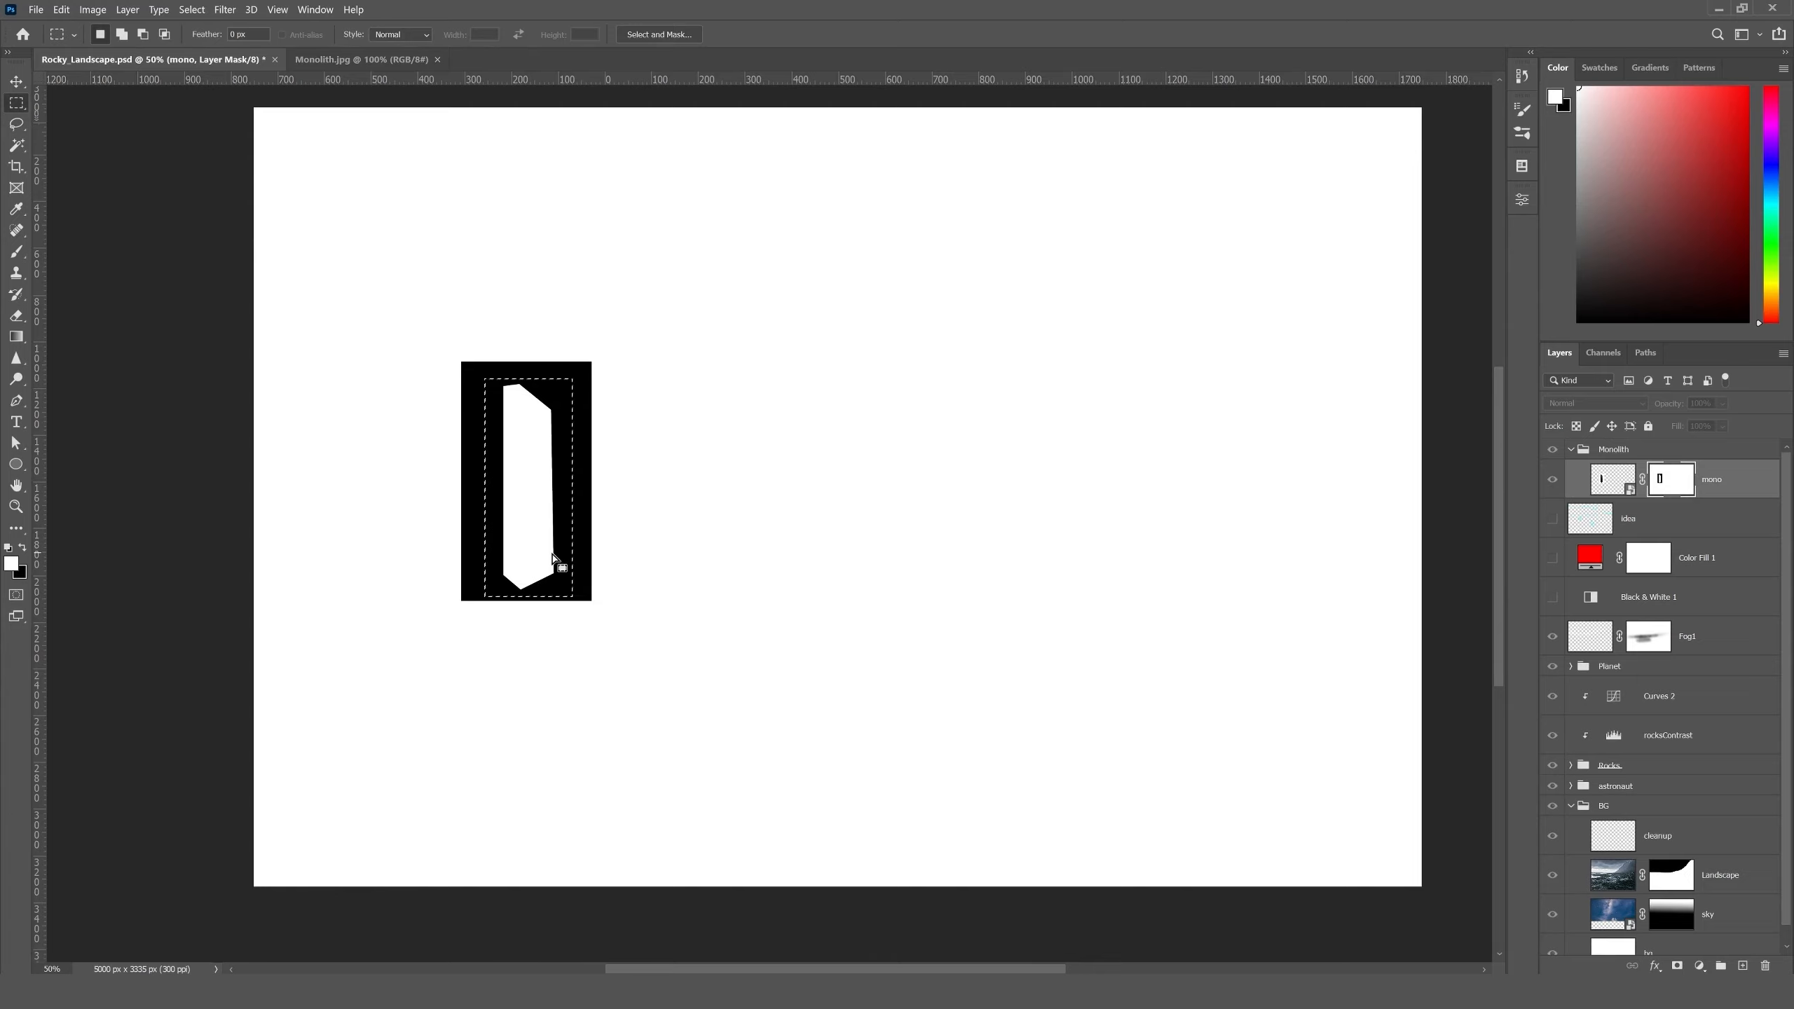
pyautogui.hotkey('ctrl', 'shift', 'i')
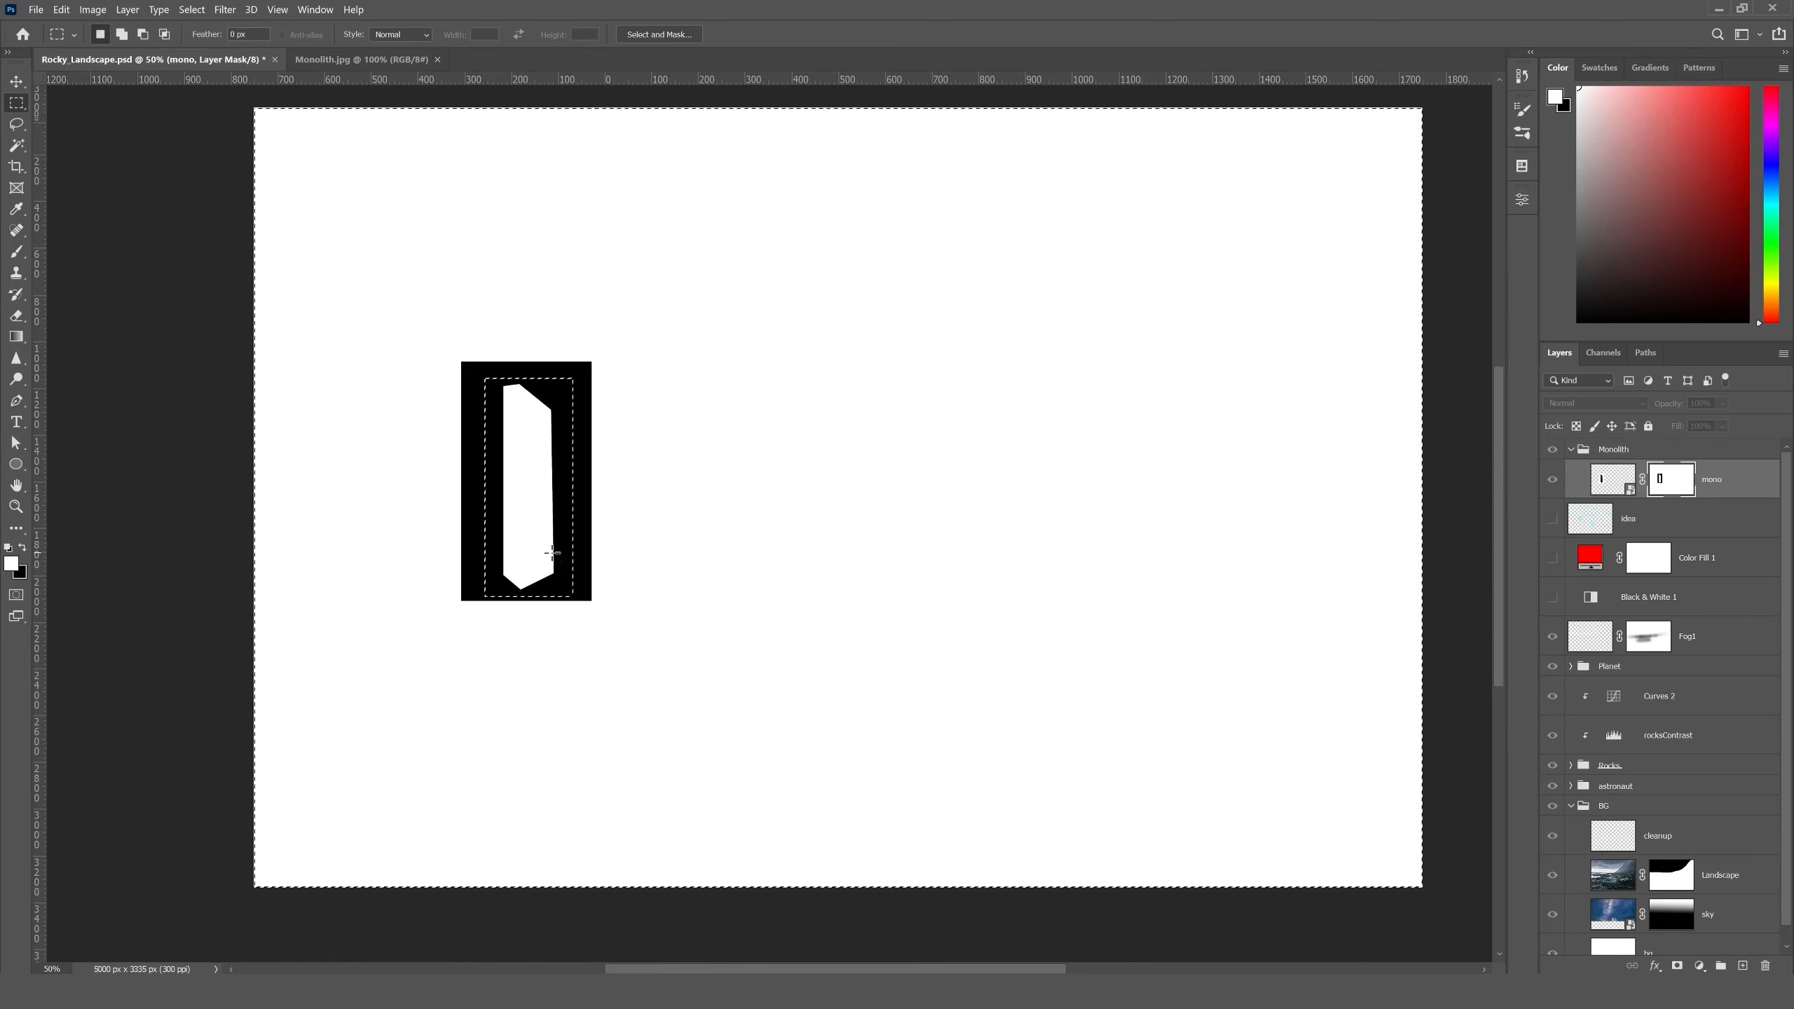
pyautogui.hotkey('ctrl', 'BackSpace')
pyautogui.hotkey('ctrl', 'd')
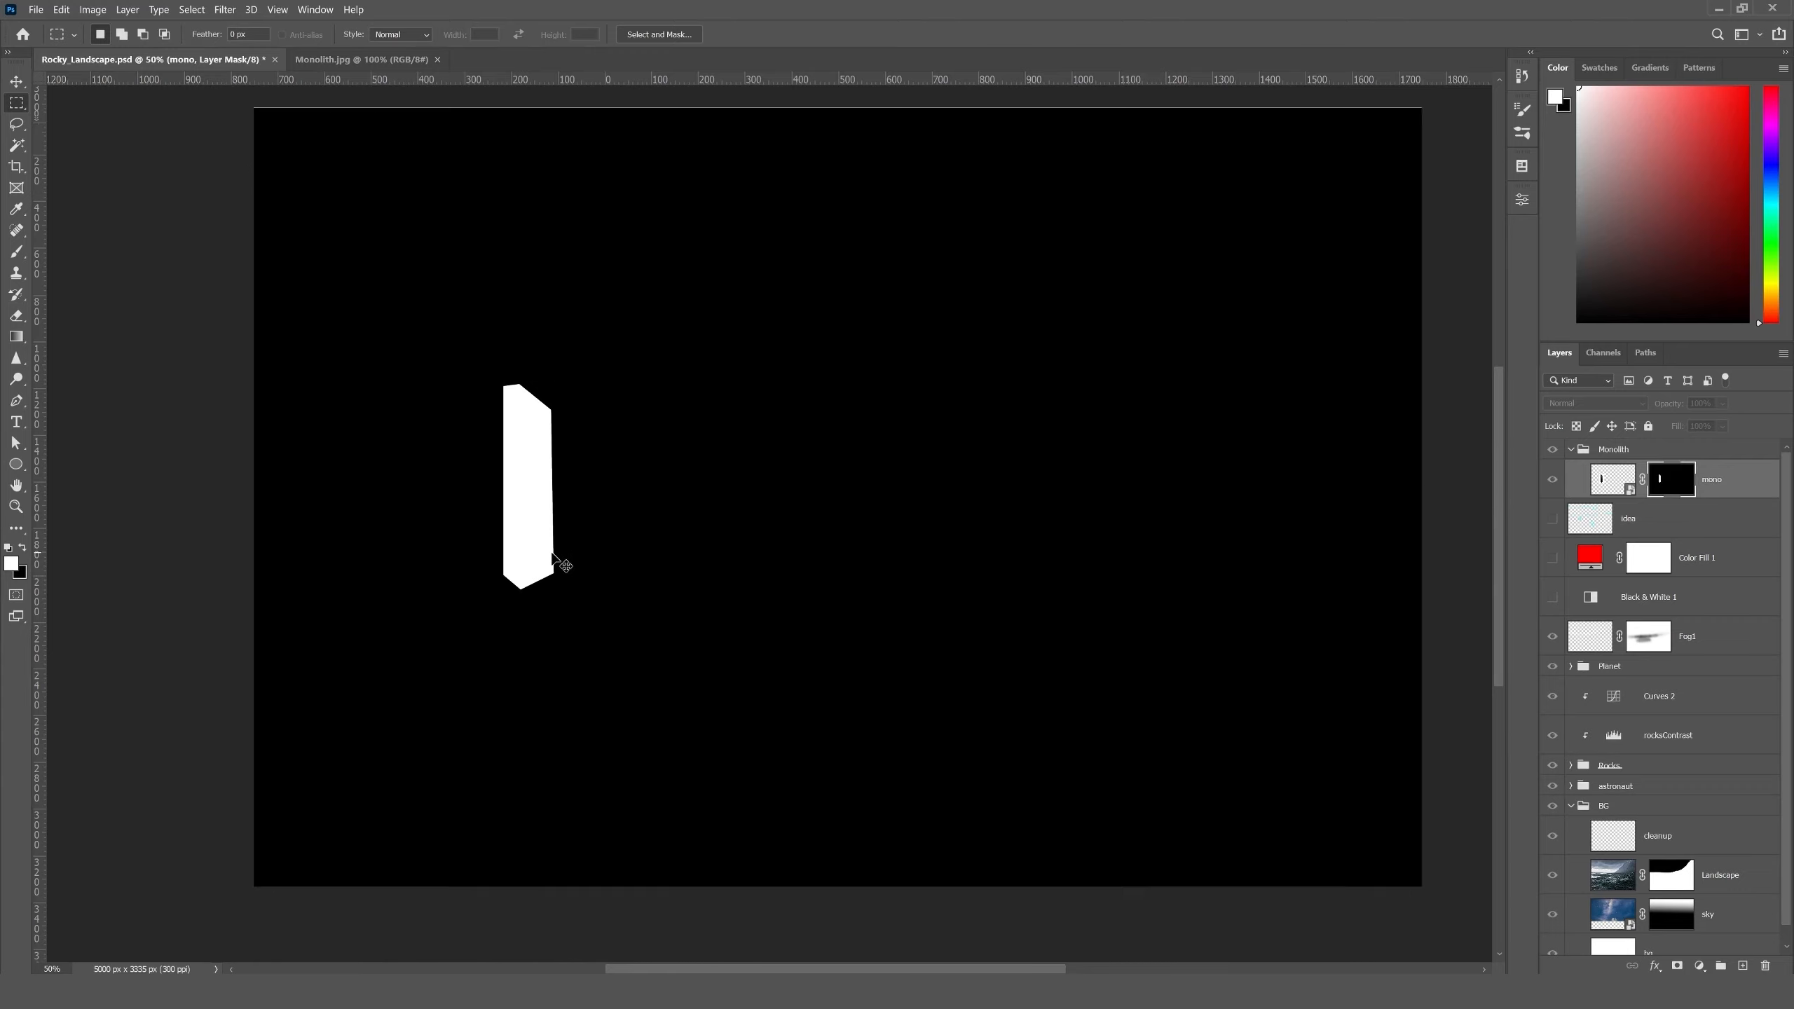
# - Check the corrected mask up close and return from the mask view to the normal landscape image
pyautogui.hotkey('ctrl', '+')
pyautogui.hotkey('ctrl', '+')
pyautogui.moveTo(593, 544); pyautogui.dragTo(775, 626)
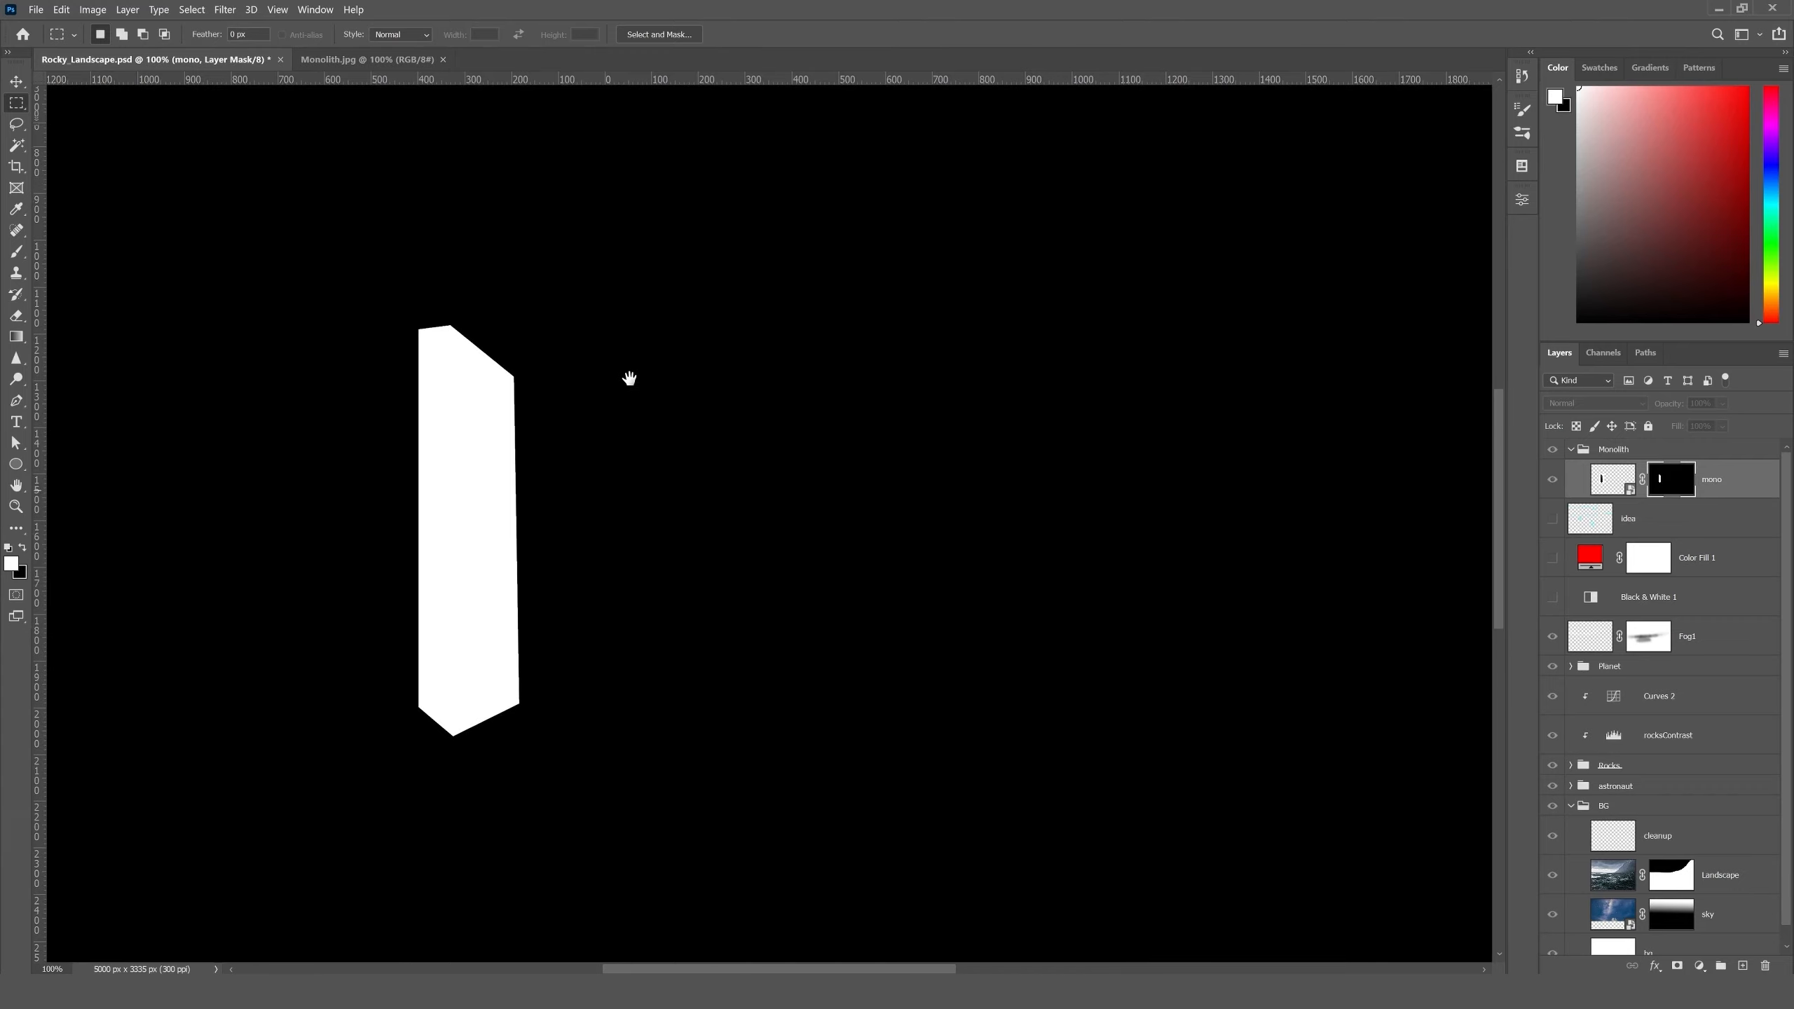
pyautogui.press('v')
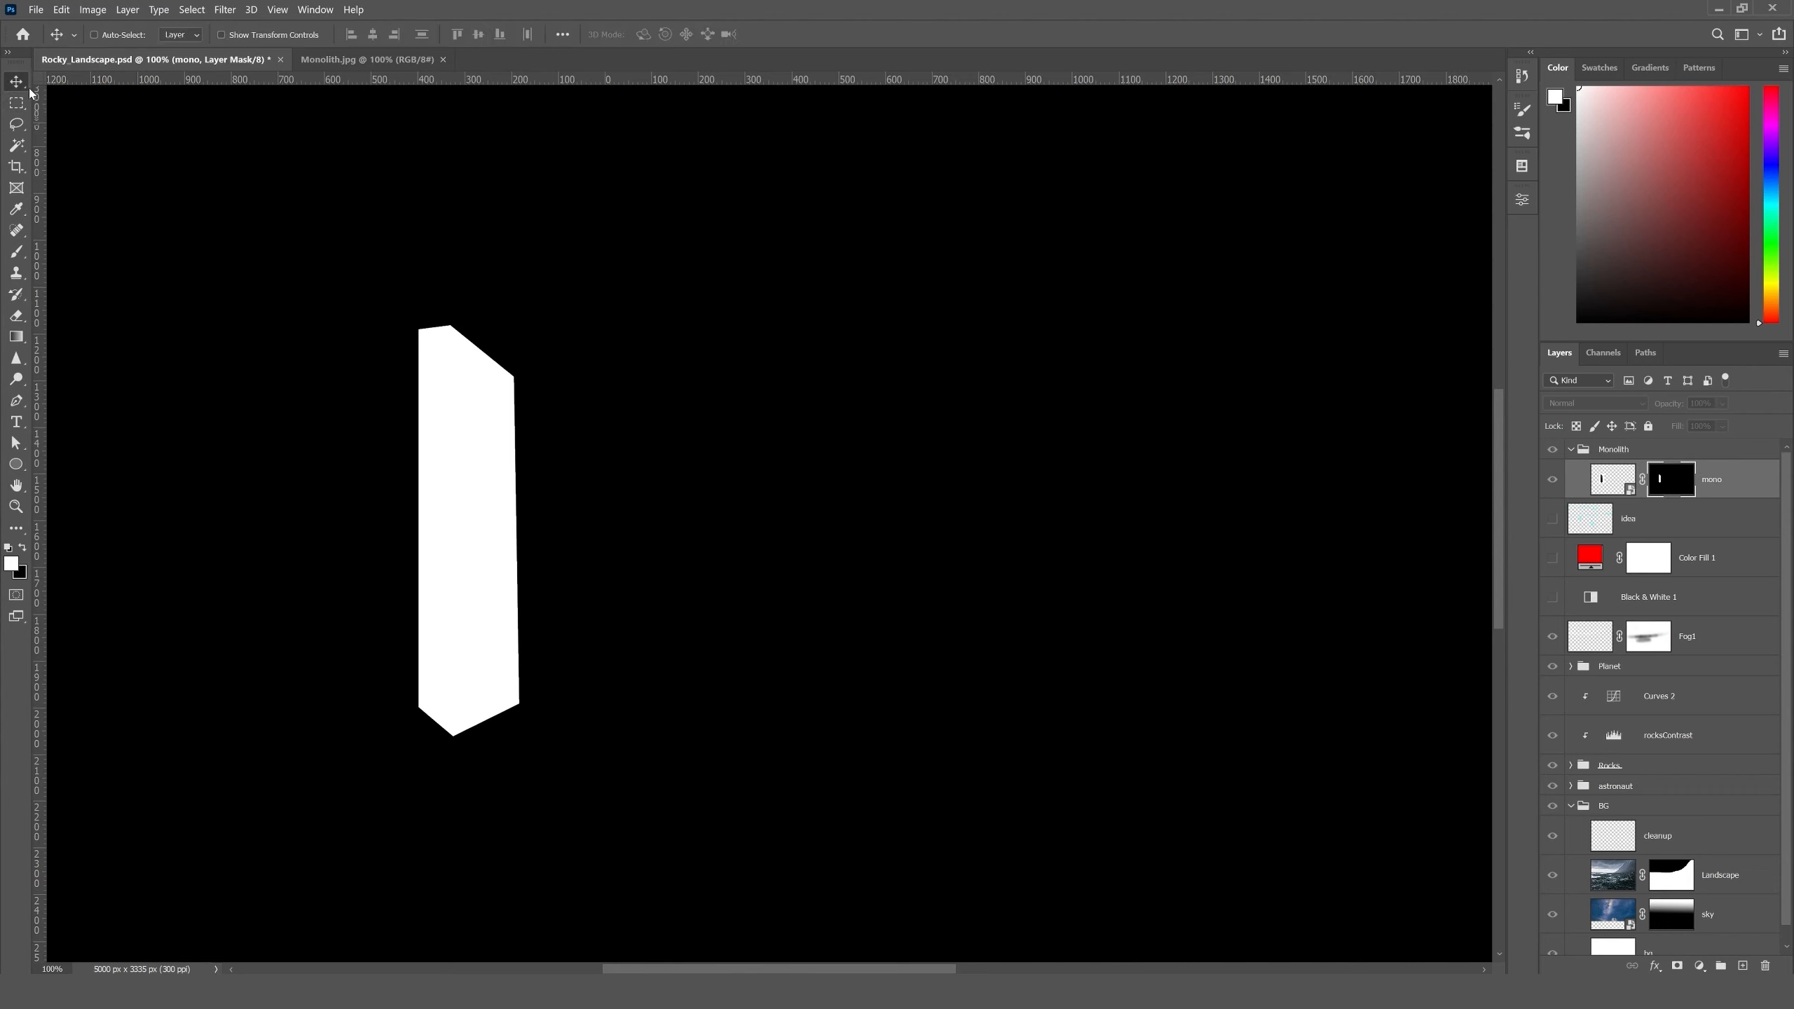
pyautogui.keyDown('alt'); pyautogui.click(1668, 485); pyautogui.keyUp('alt')
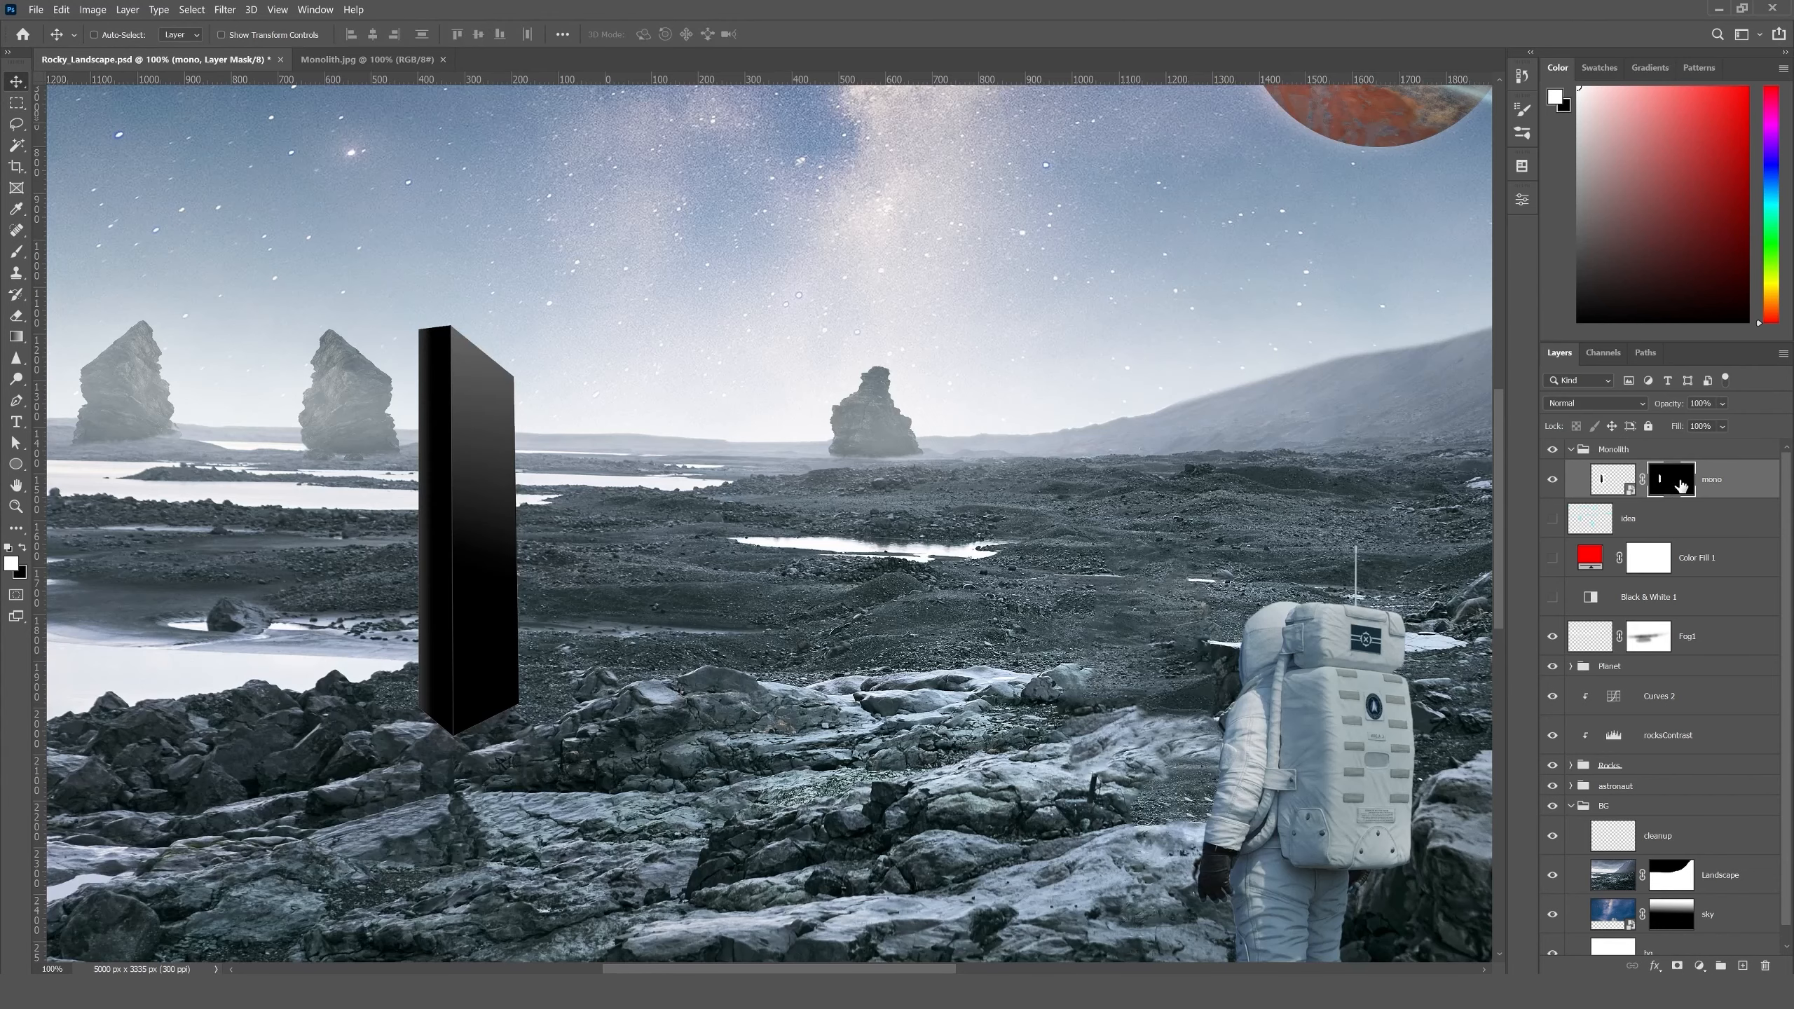
pyautogui.moveTo(677, 479); pyautogui.dragTo(847, 521)
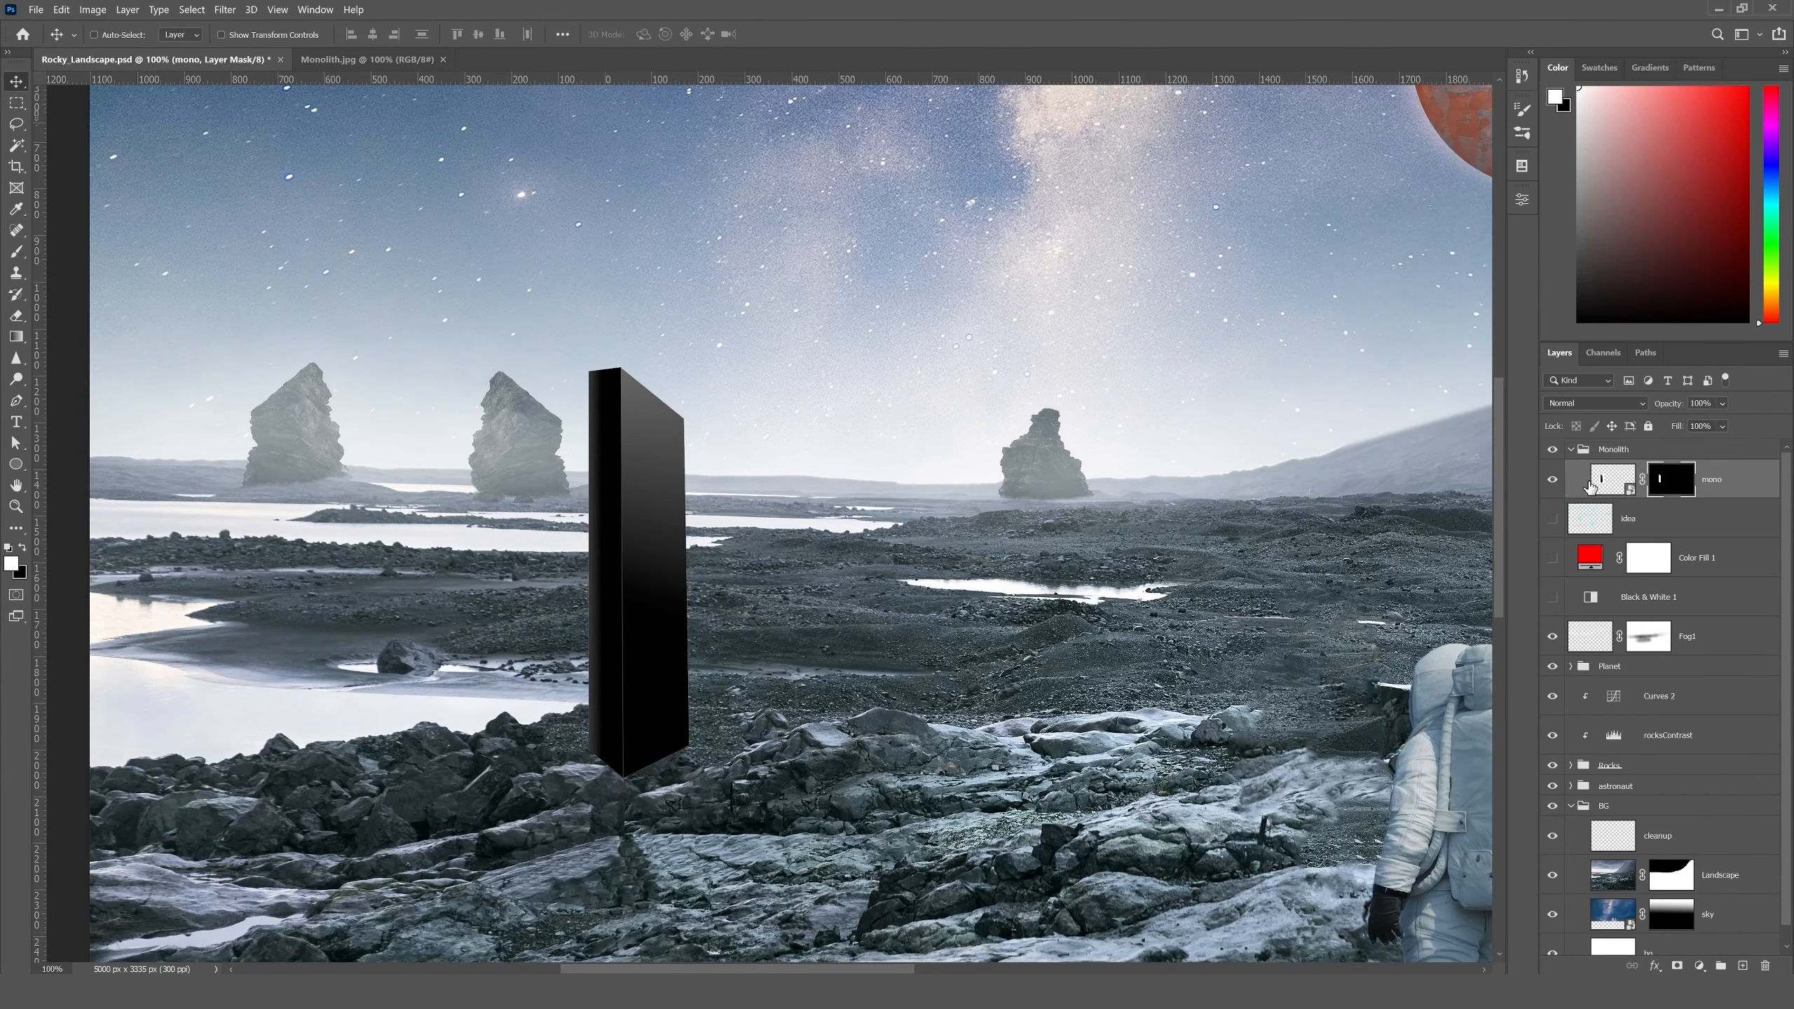
# - Brighten the mono layer with a Levels adjustment, setting the midtone input to 1.93
pyautogui.click(1605, 481)
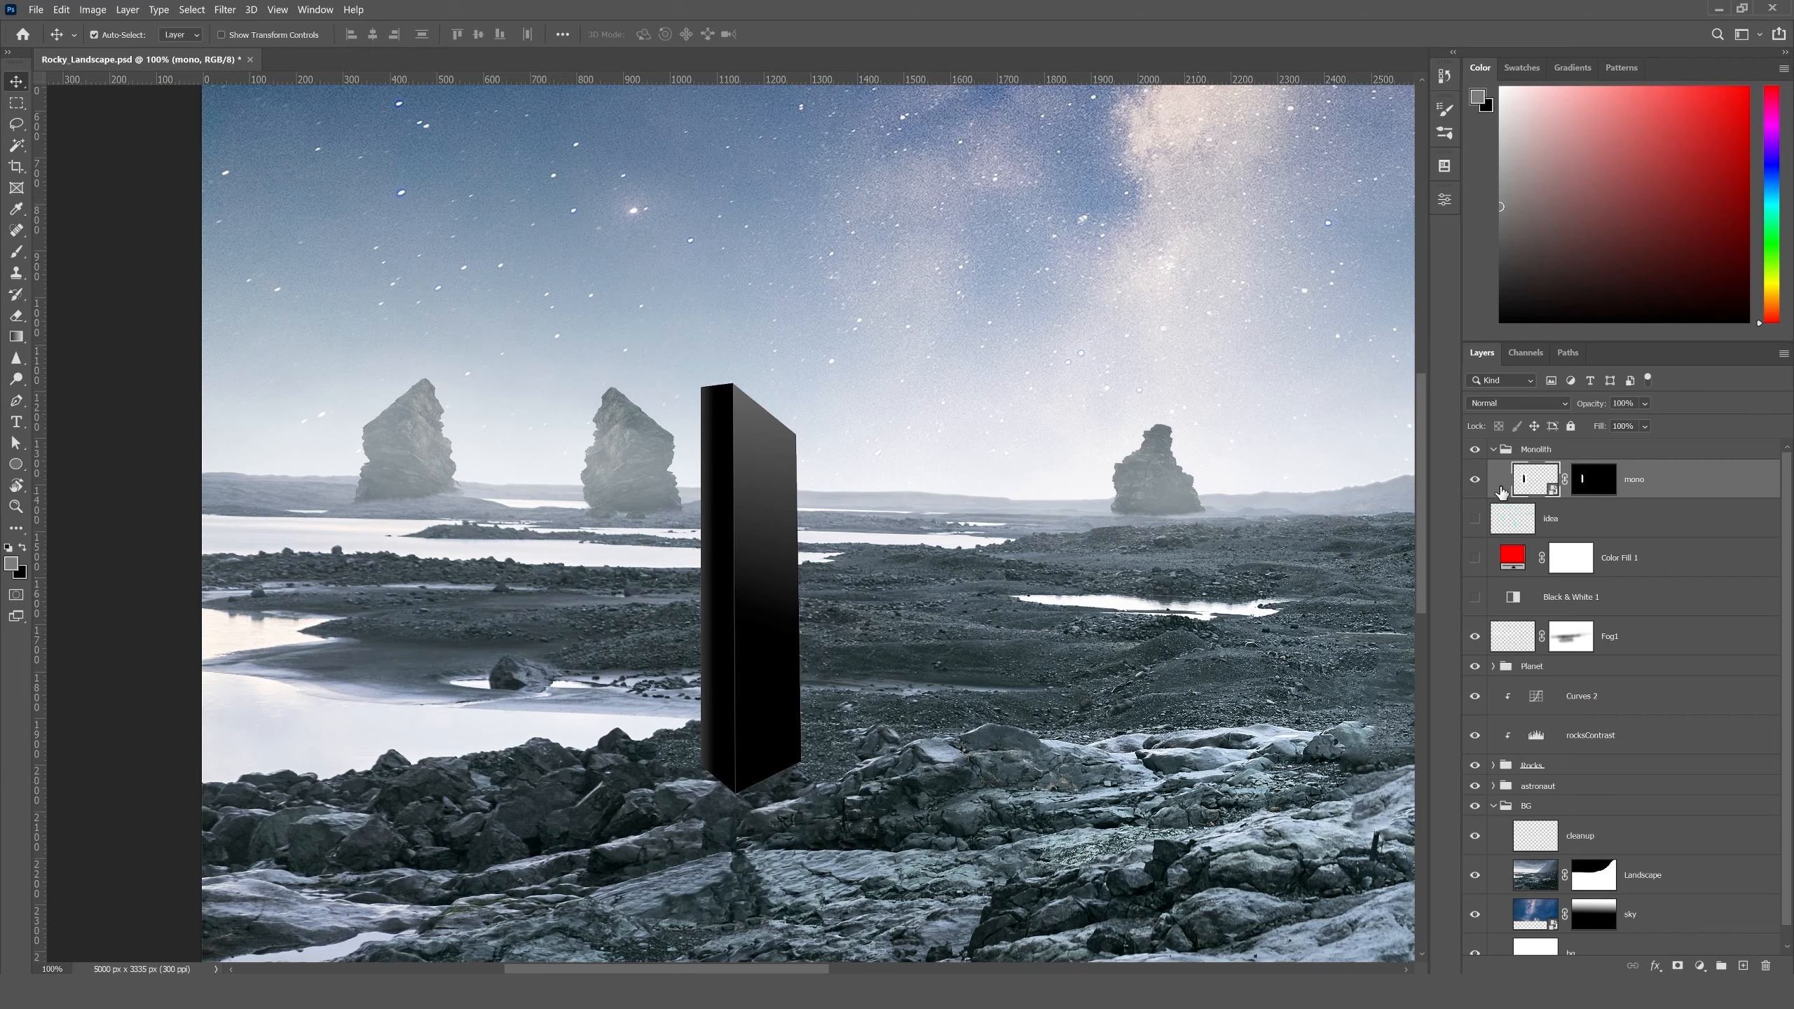
pyautogui.hotkey('ctrl', 'l')
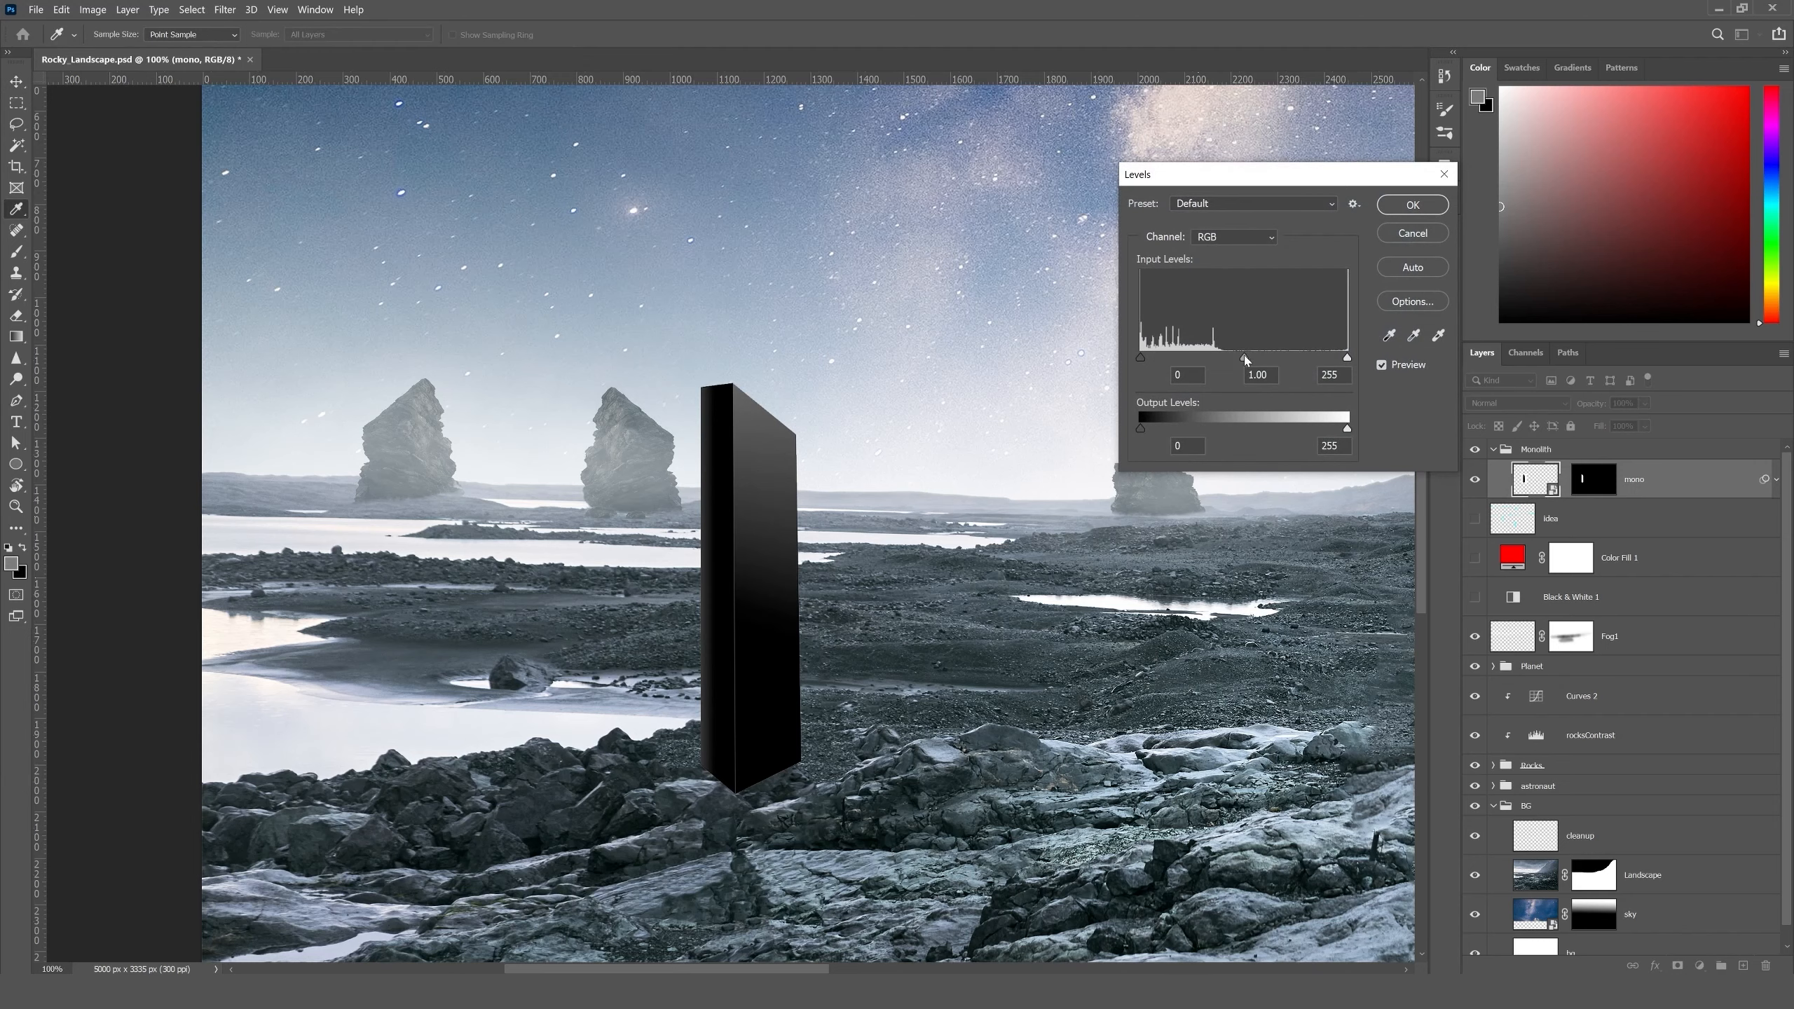
pyautogui.moveTo(1245, 354); pyautogui.dragTo(1200, 353)
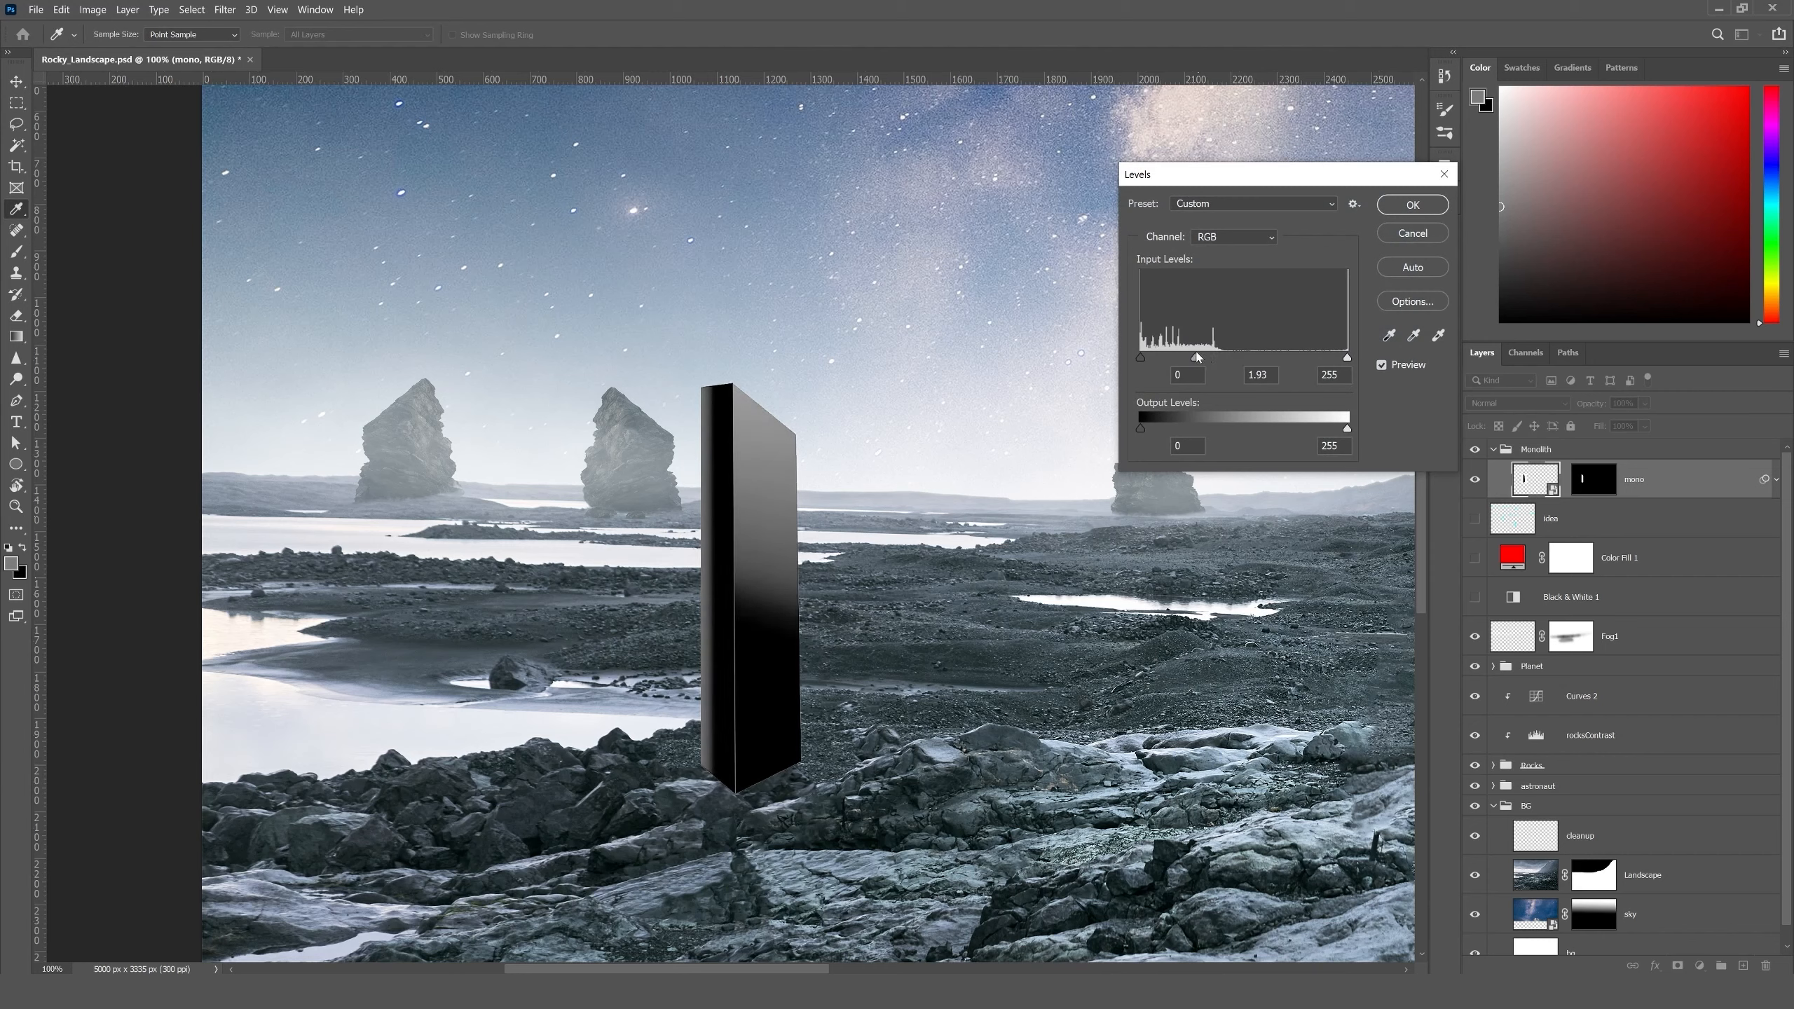
pyautogui.press('Tab')
pyautogui.click(1413, 205)
pyautogui.click(16, 82)
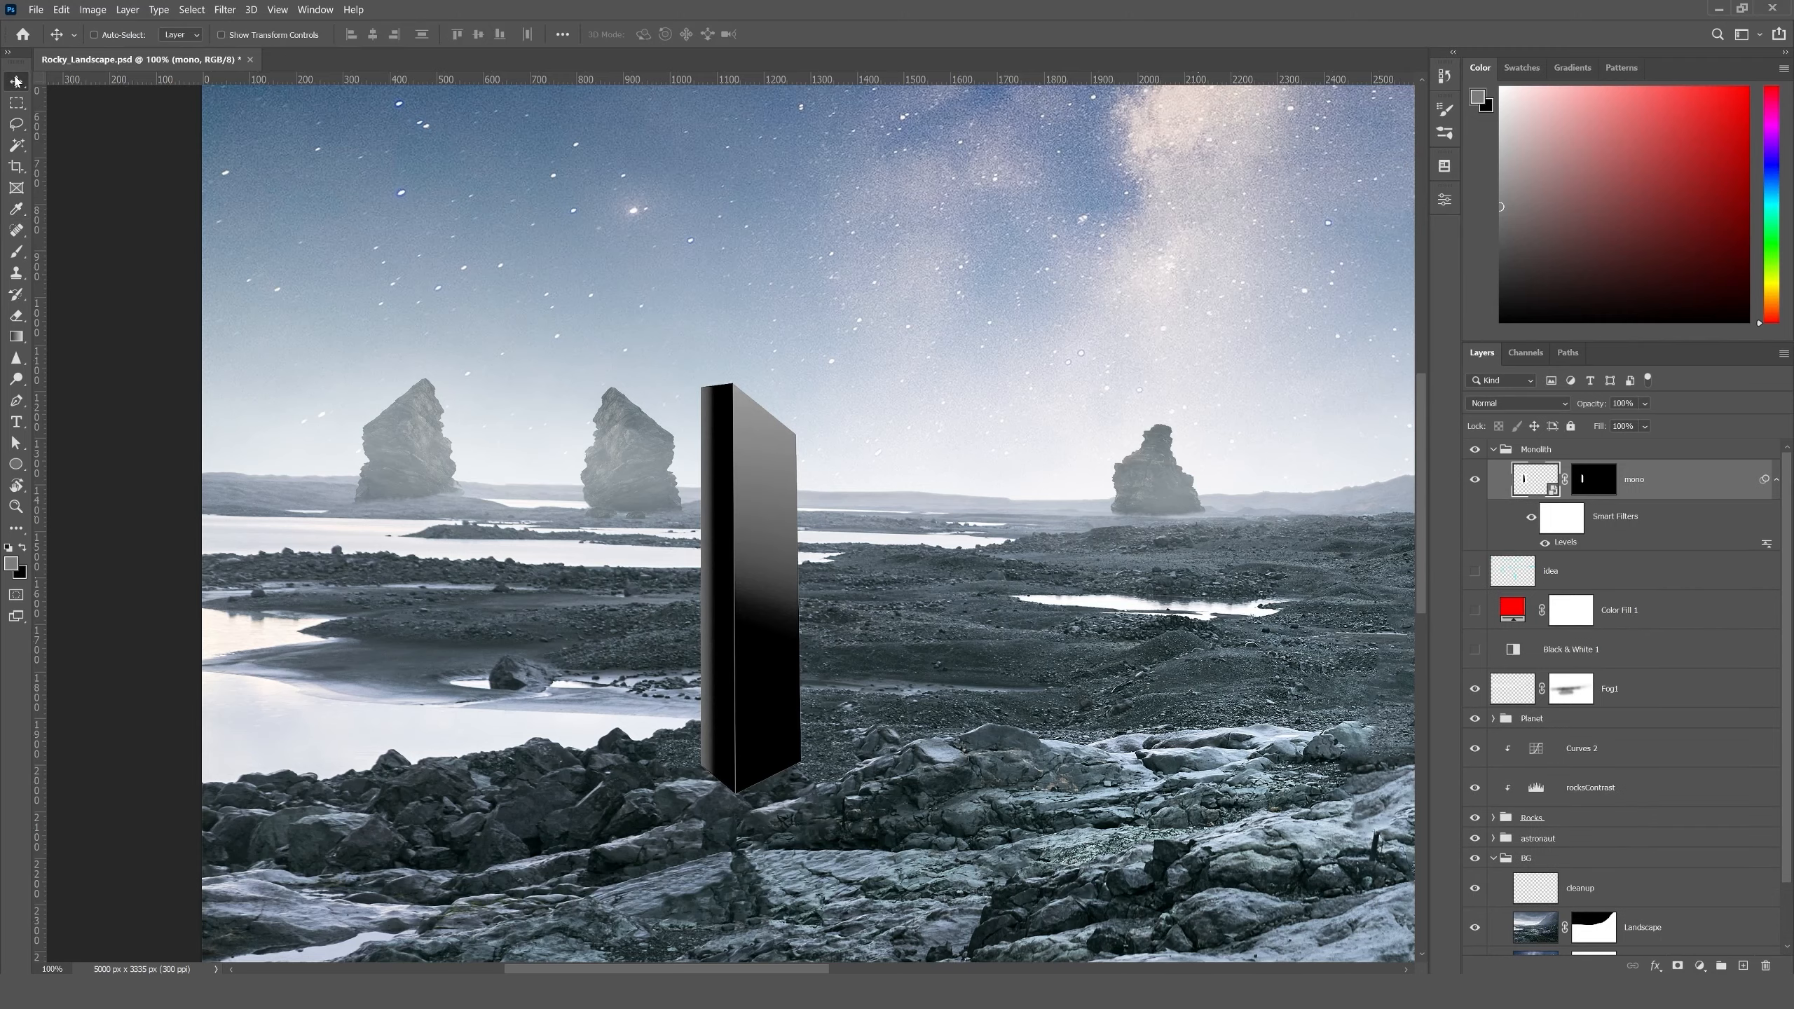
# - Open the mono layer's mask in Select and Mask for edge refinement
pyautogui.hotkey('ctrl', '0')
pyautogui.hotkey('ctrl', '1')
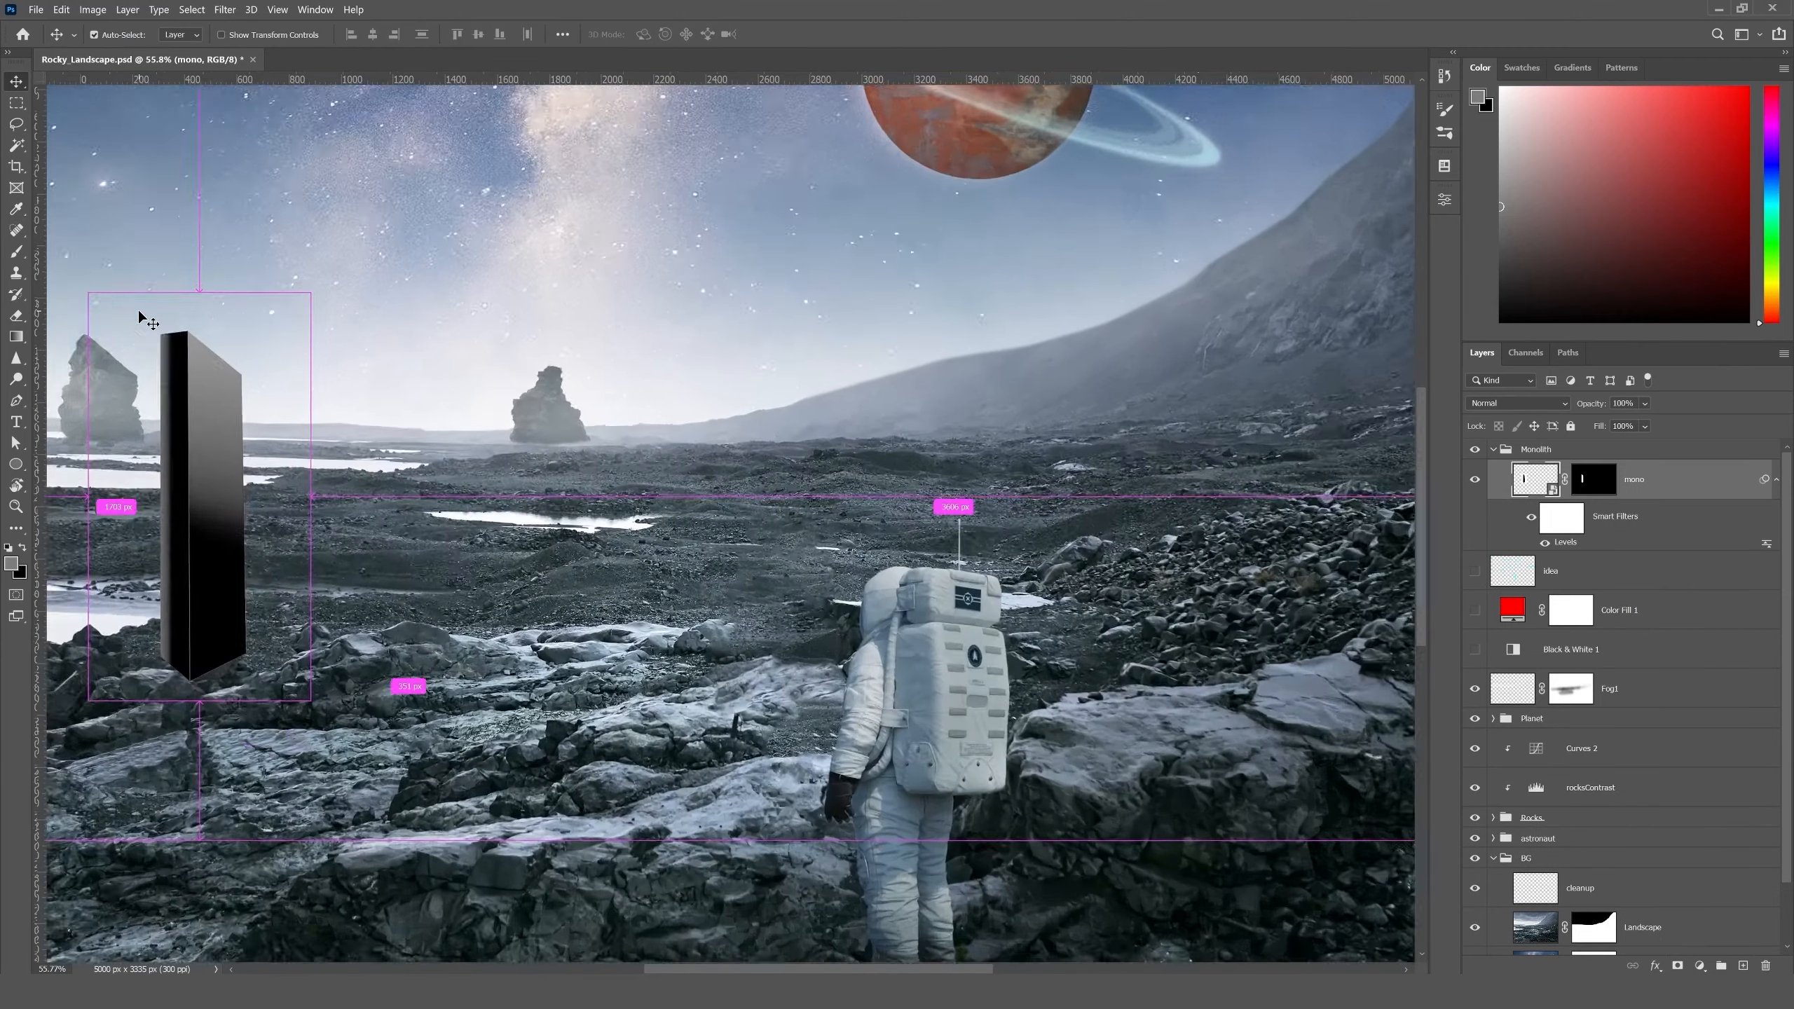
pyautogui.moveTo(178, 322); pyautogui.dragTo(511, 397)
pyautogui.hotkey('ctrl', '+')
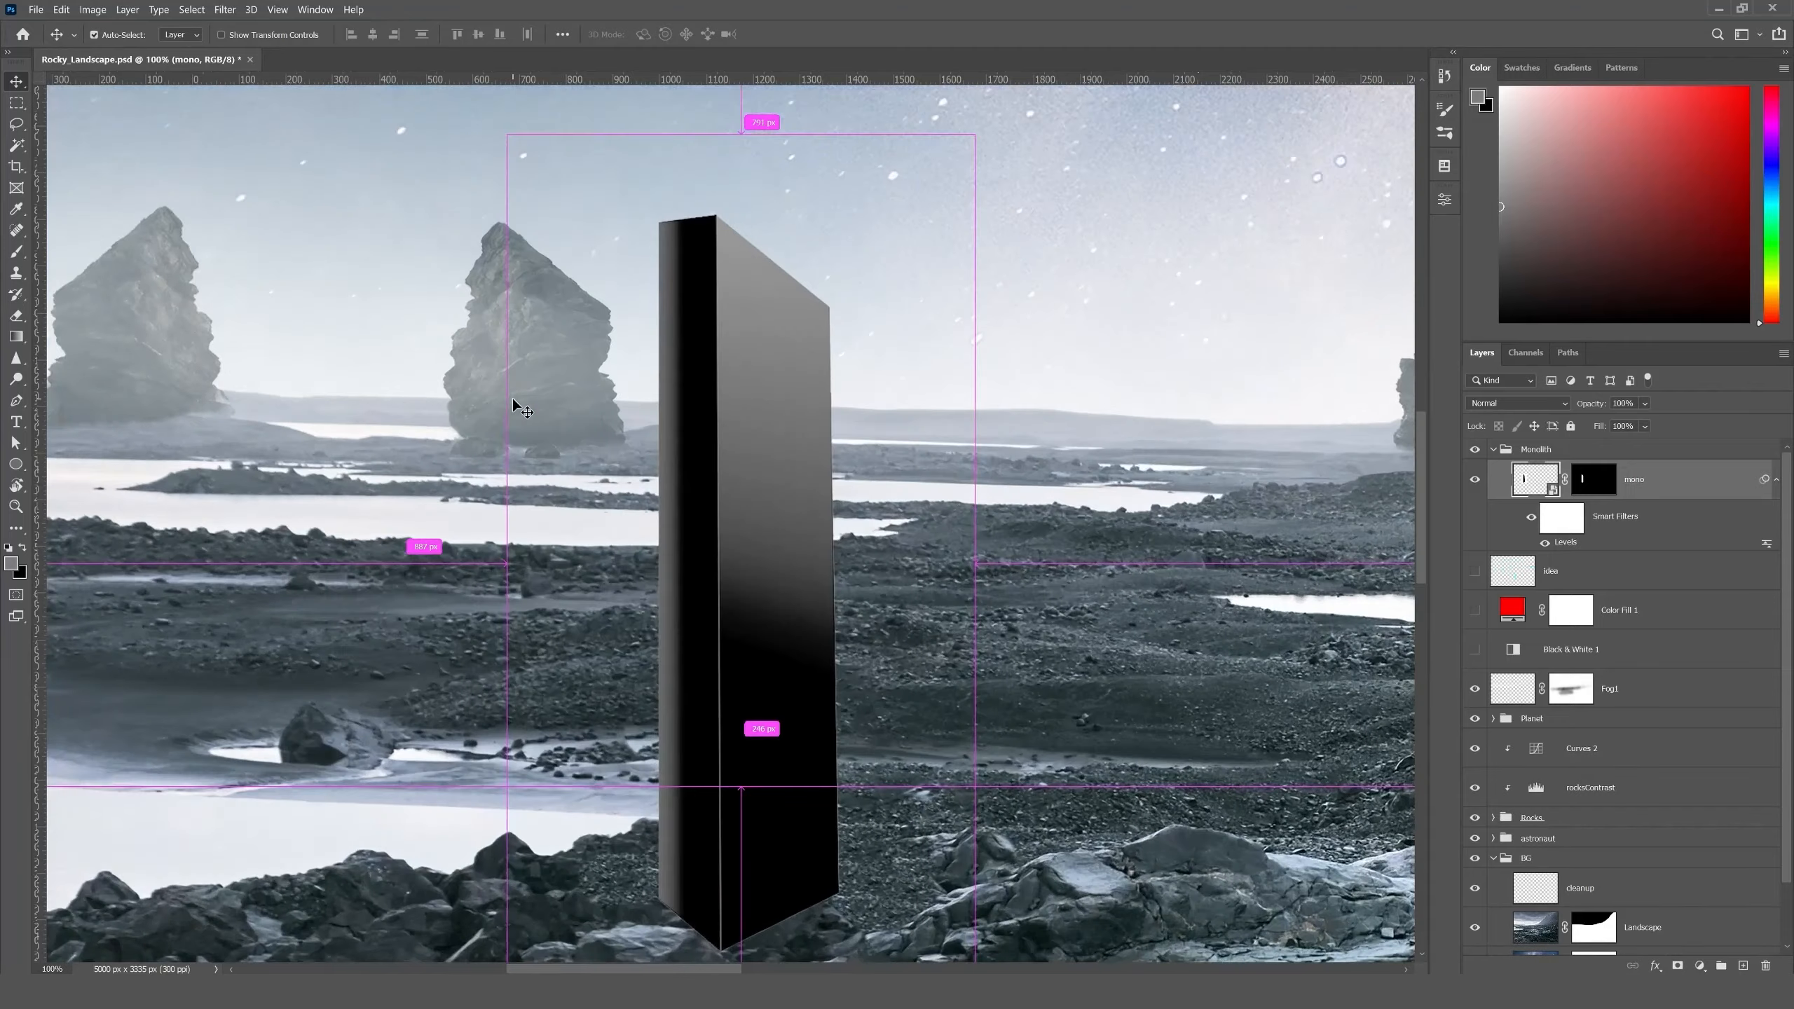
pyautogui.moveTo(670, 505); pyautogui.dragTo(512, 523)
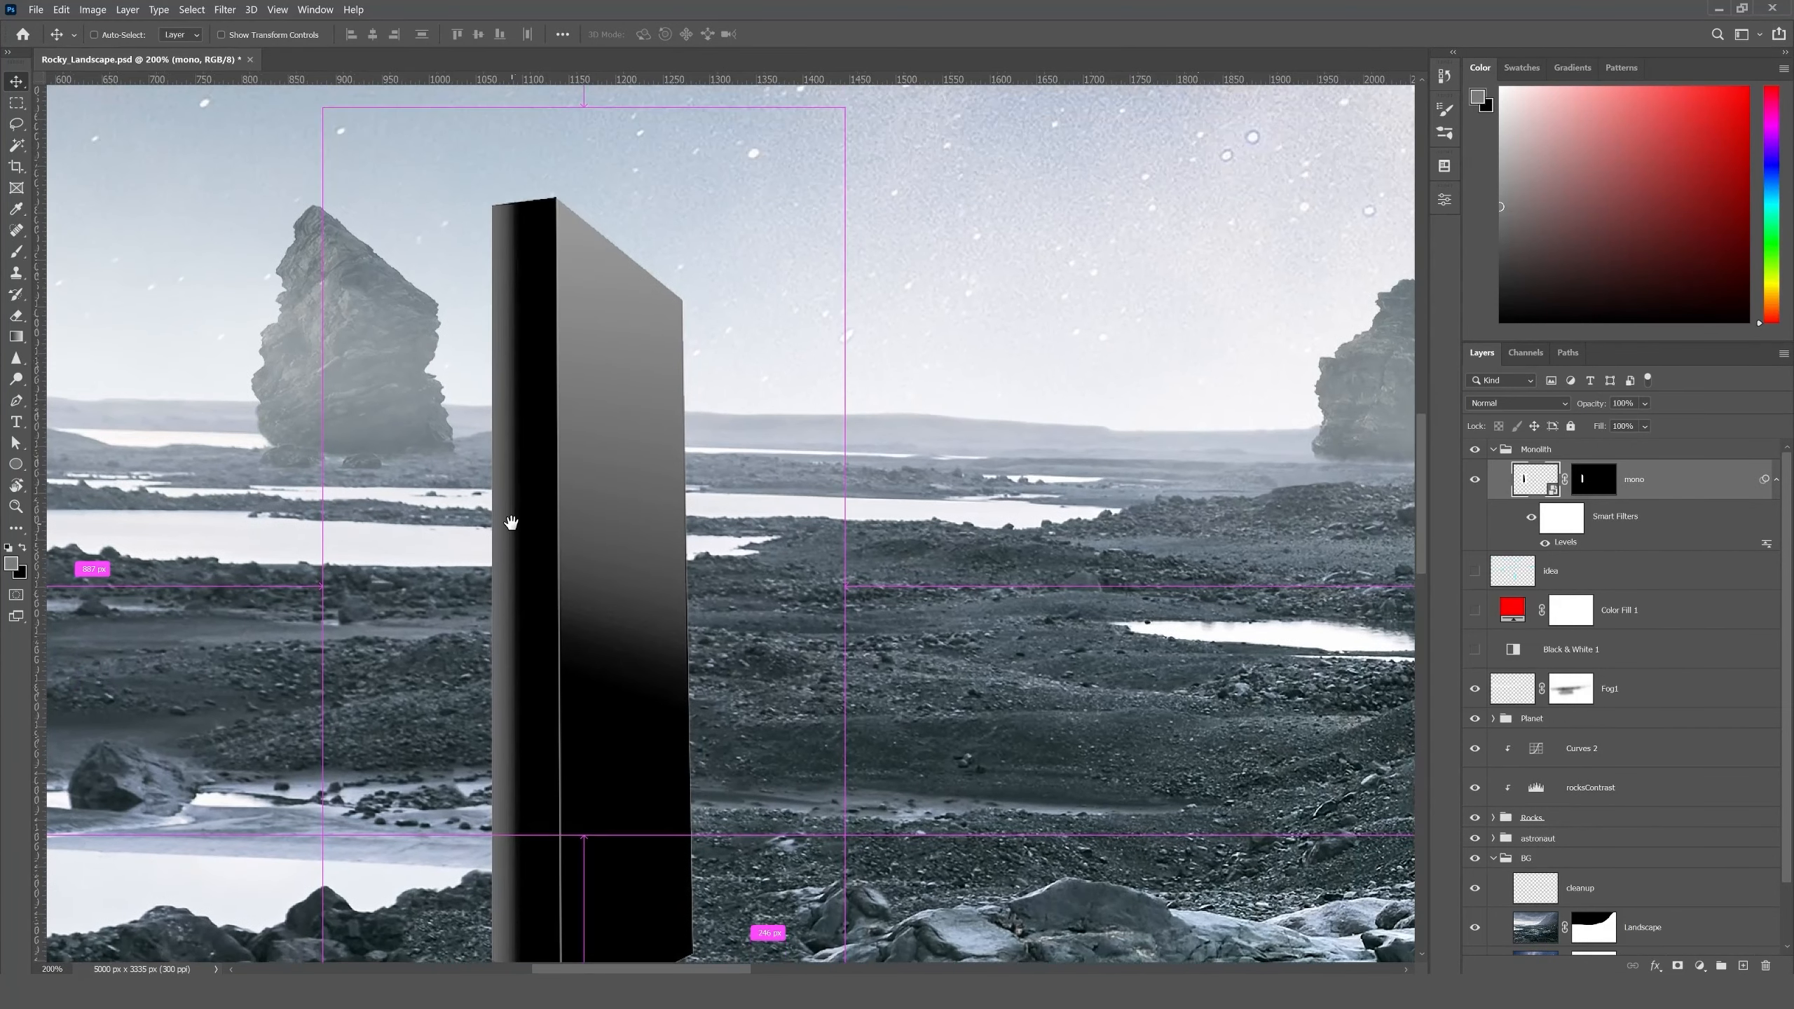
pyautogui.scroll(-3, 629, 413)
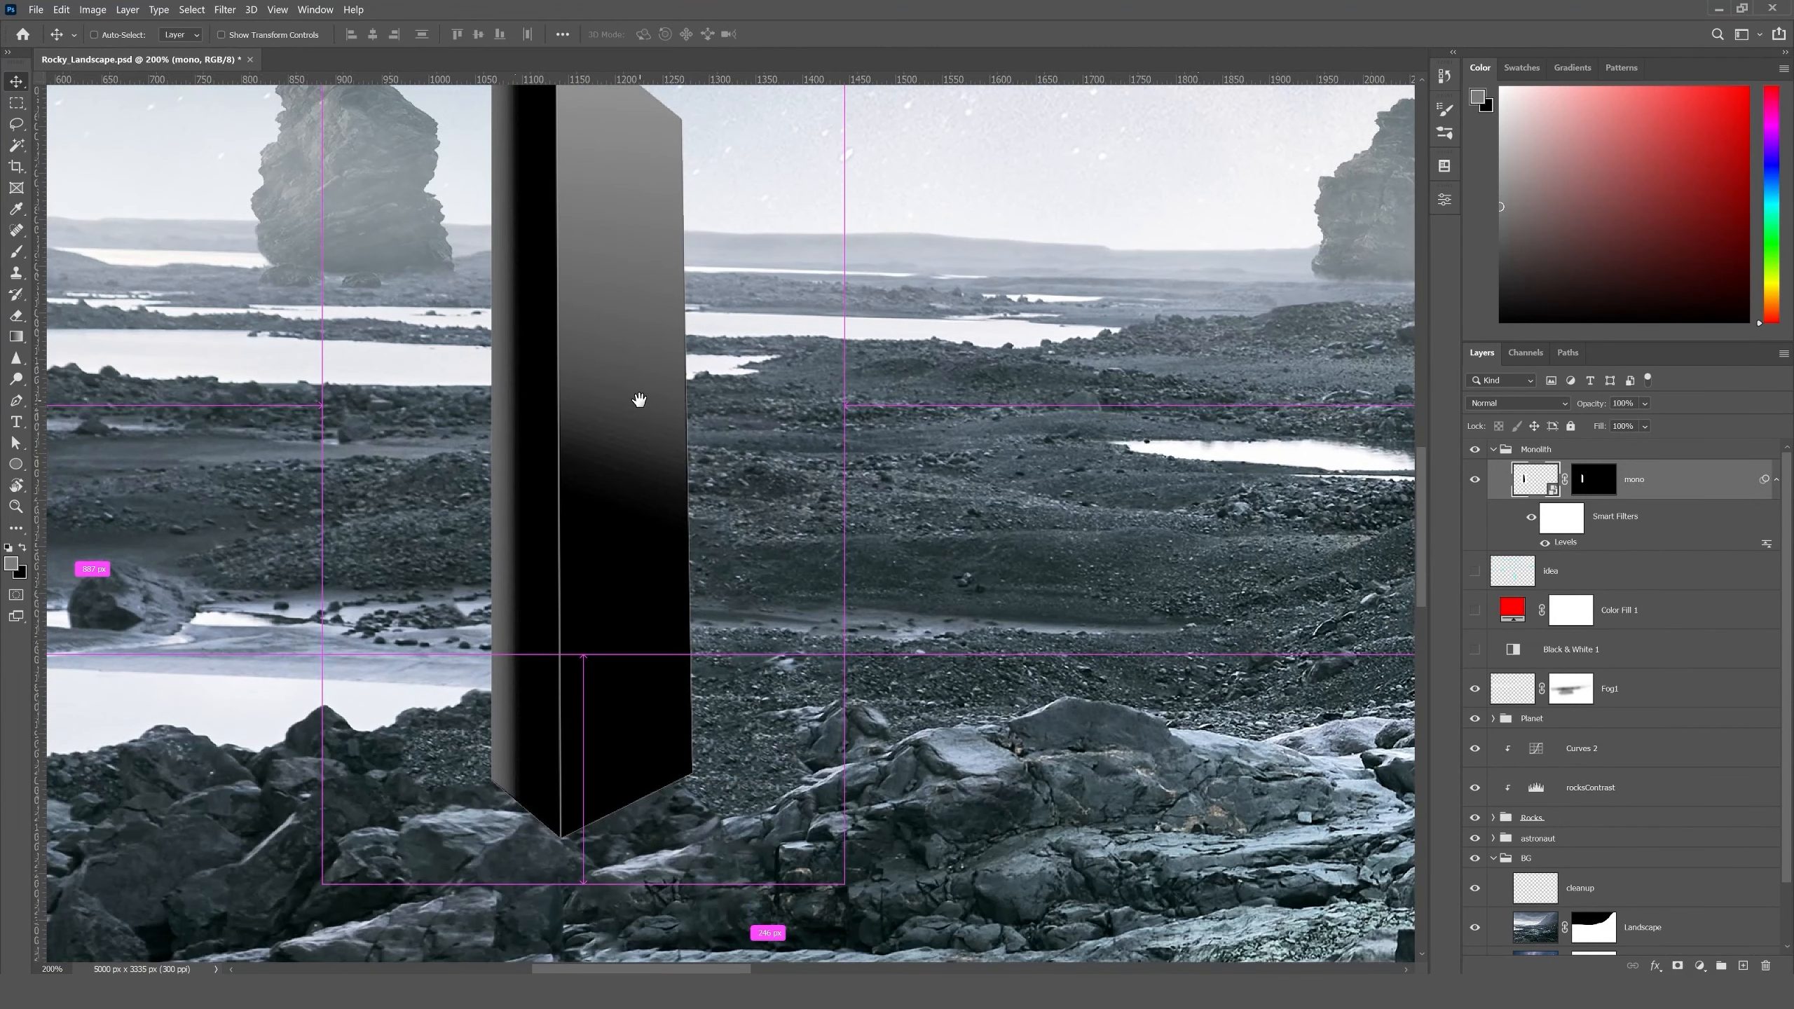
pyautogui.click(1594, 479)
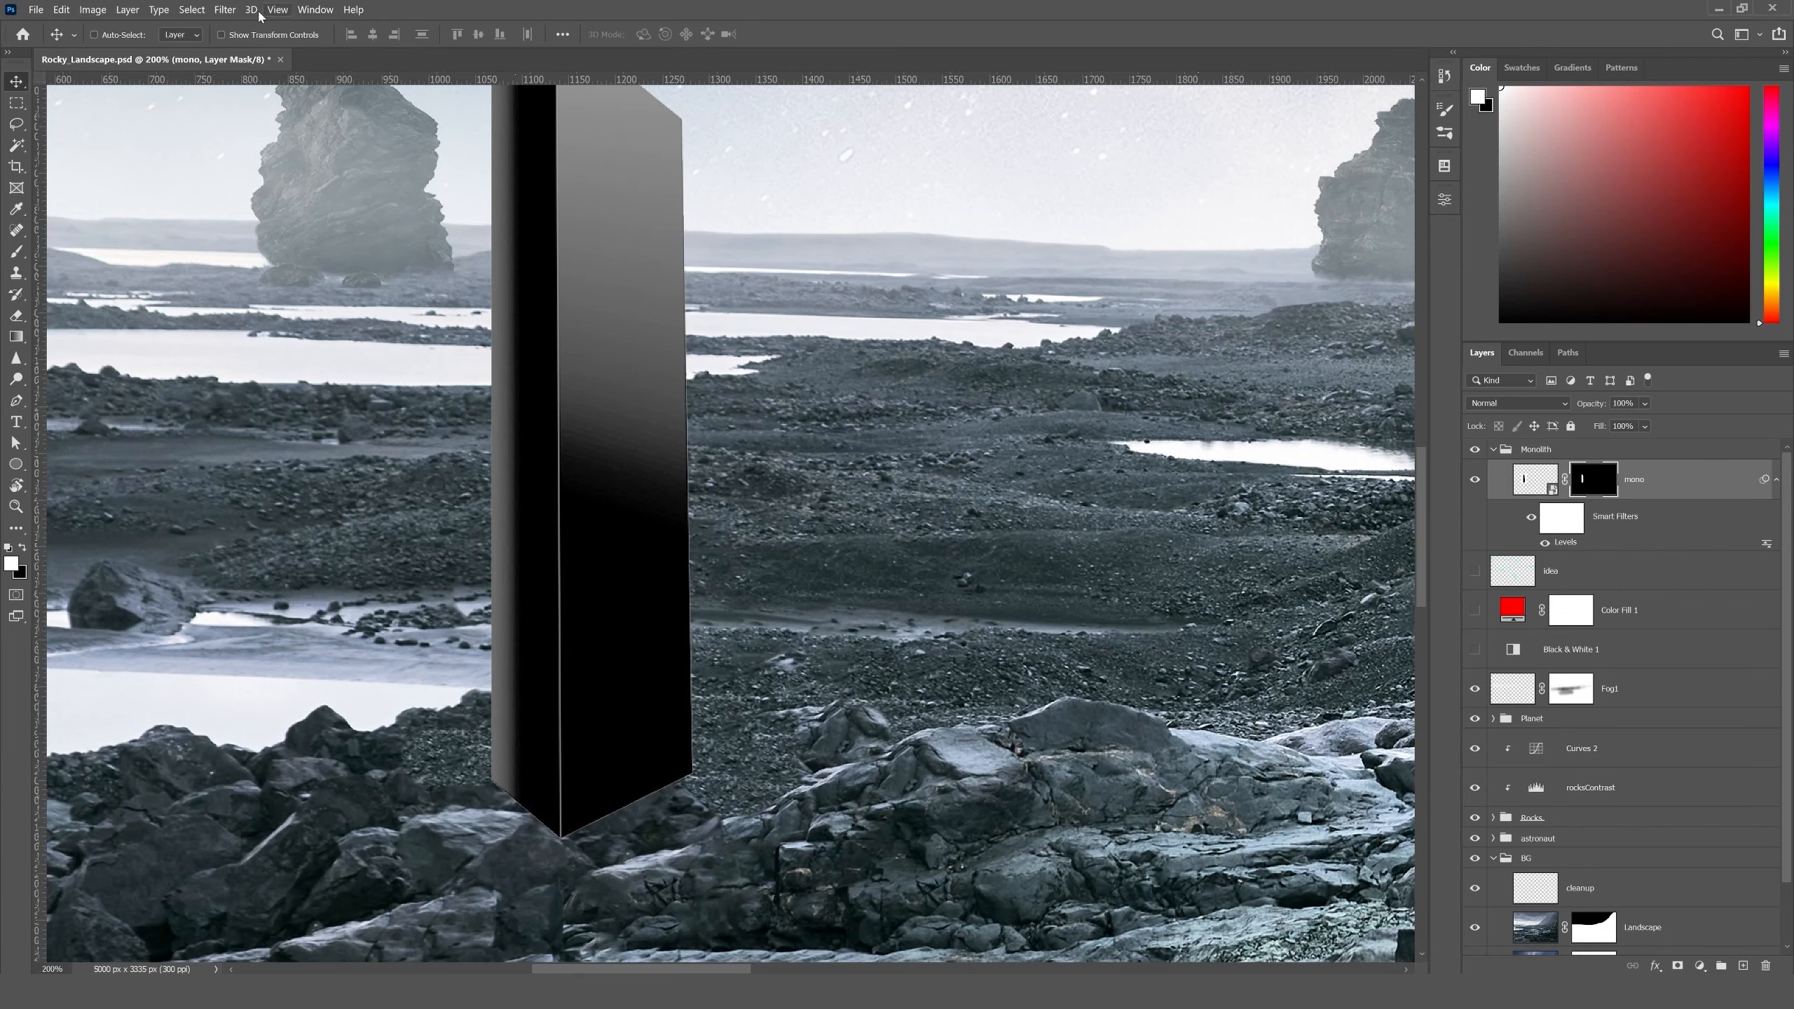
pyautogui.click(190, 9)
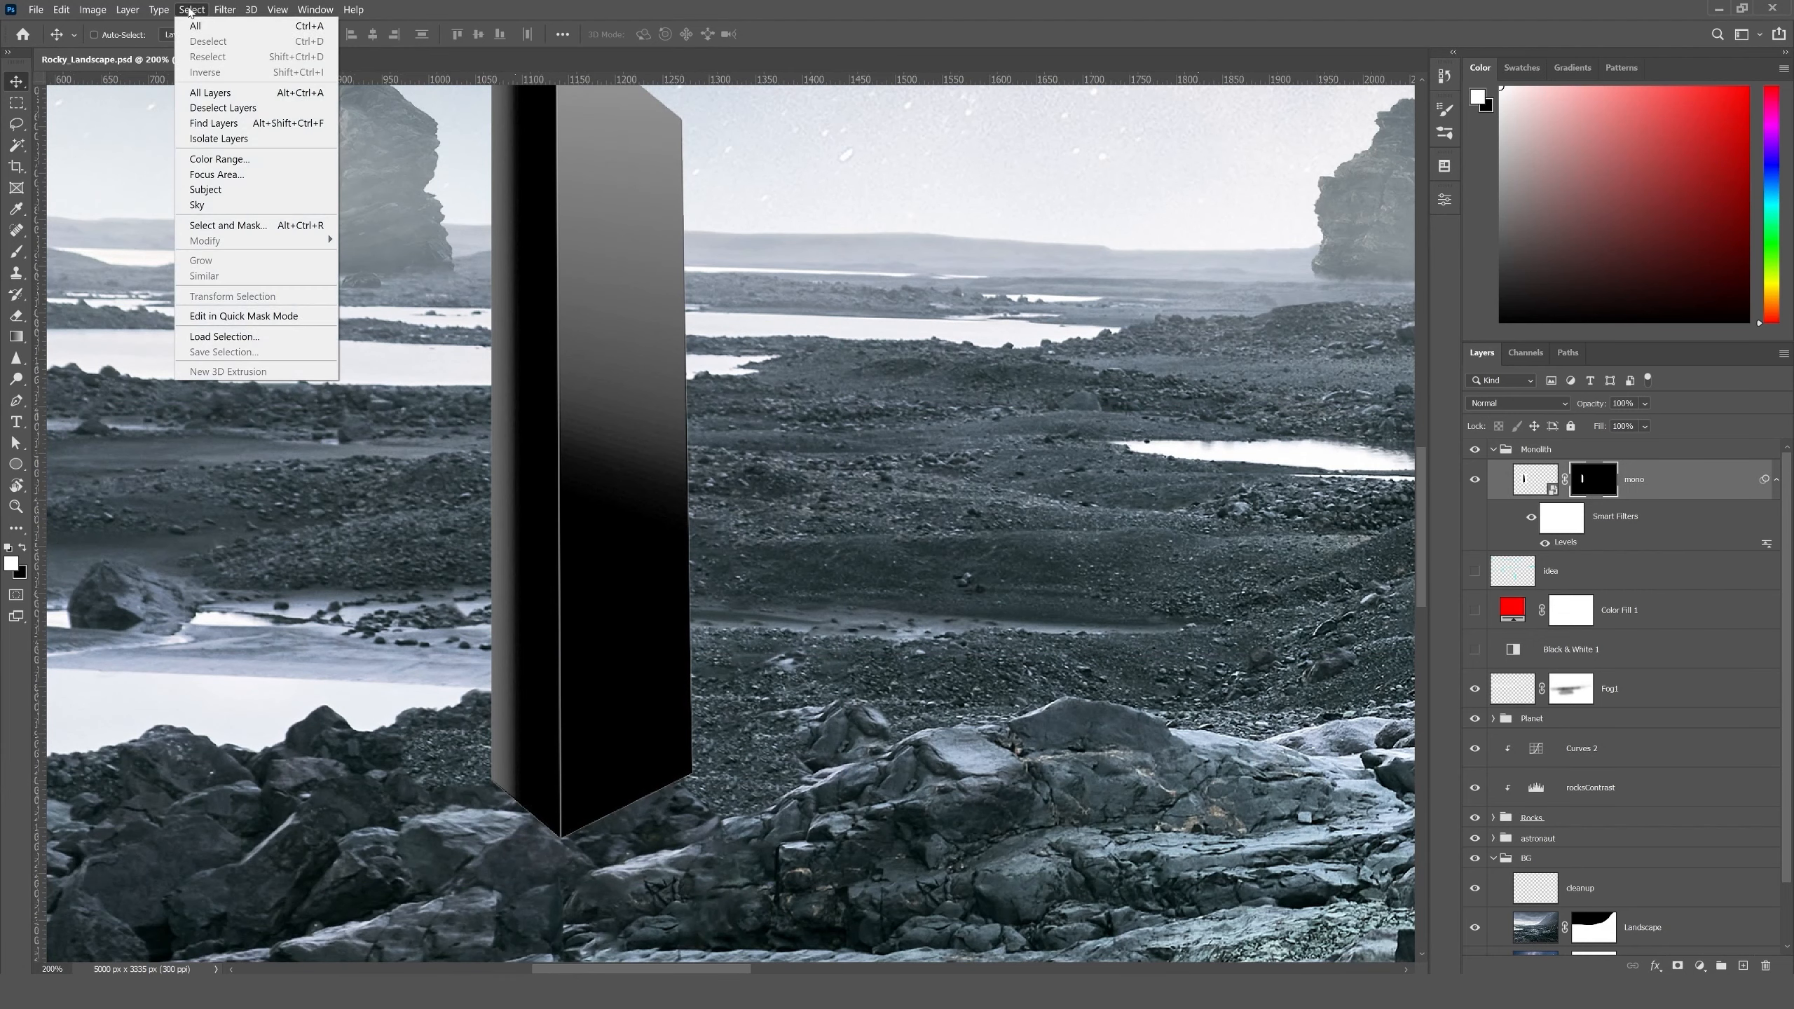
pyautogui.click(244, 233)
# - Refine the monolith's mask with a 1 px feather and a -52% edge shift, and output it to the layer mask
pyautogui.moveTo(558, 508); pyautogui.dragTo(674, 600)
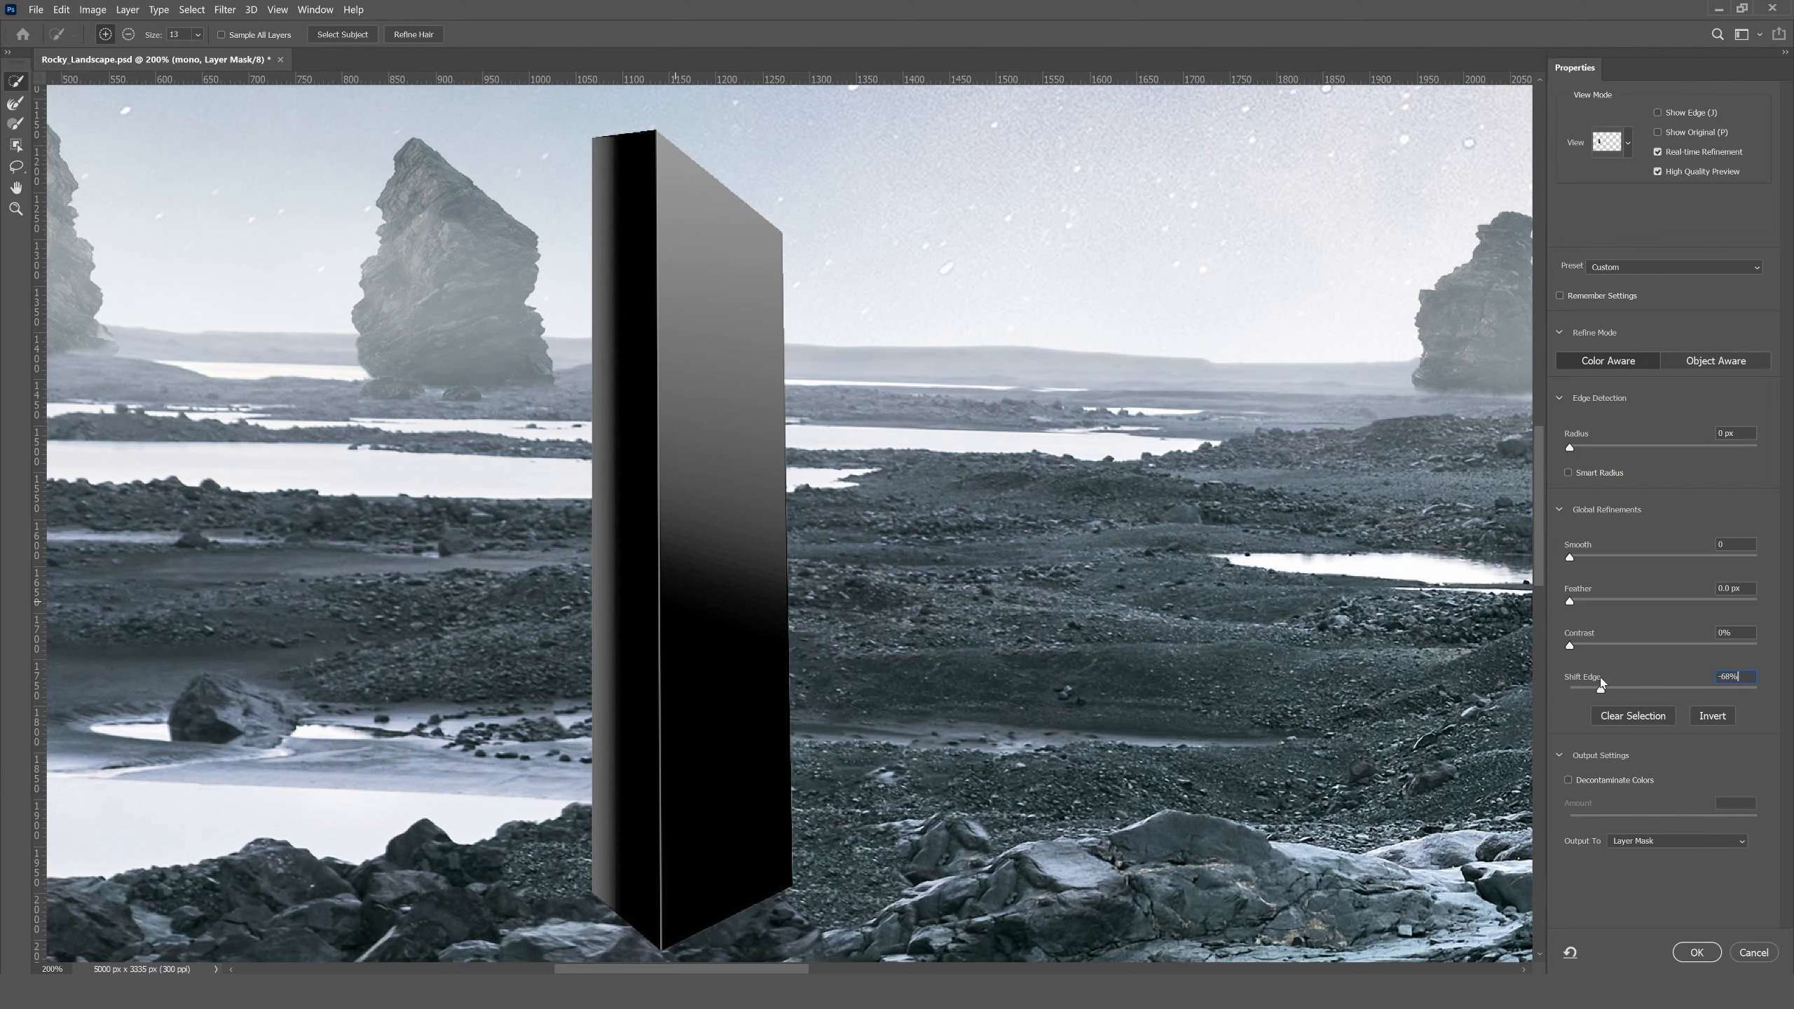
pyautogui.press('Up')
pyautogui.press('Up')
pyautogui.press('Up')
pyautogui.press('Up')
pyautogui.press('Up')
pyautogui.press('Up')
pyautogui.write('1')
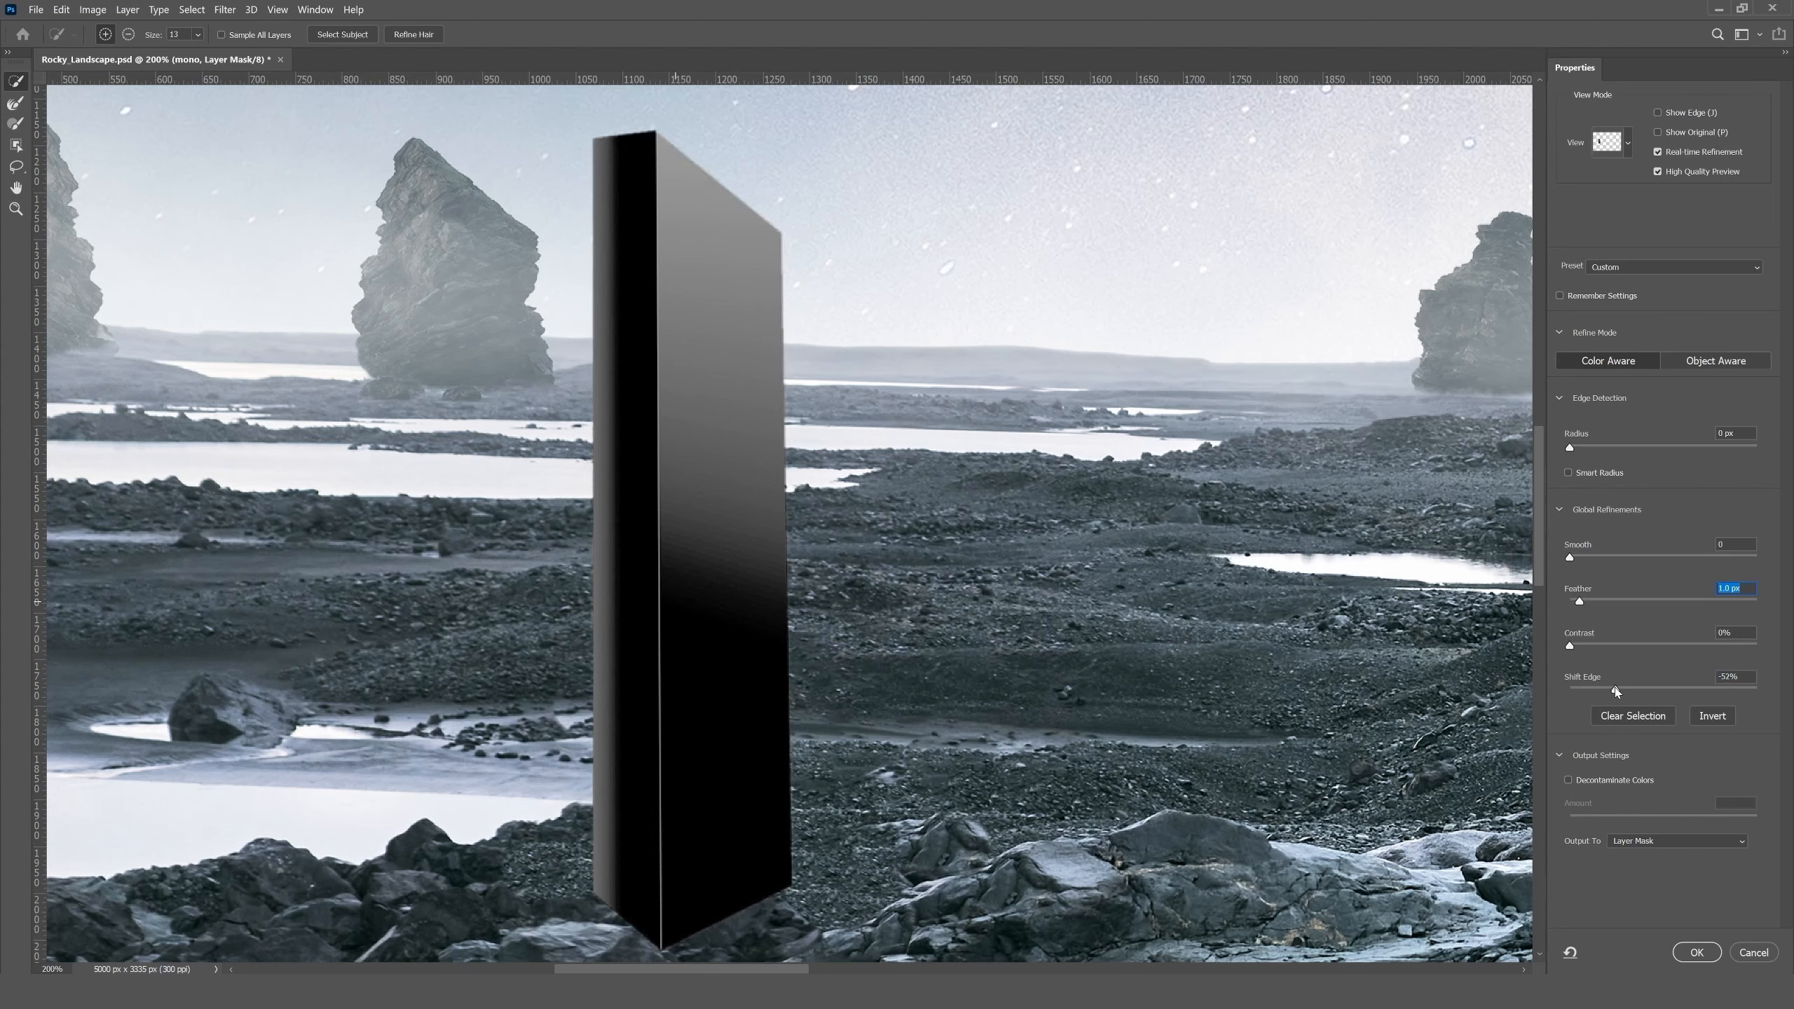
pyautogui.press('Tab')
pyautogui.press('Tab')
pyautogui.click(1697, 953)
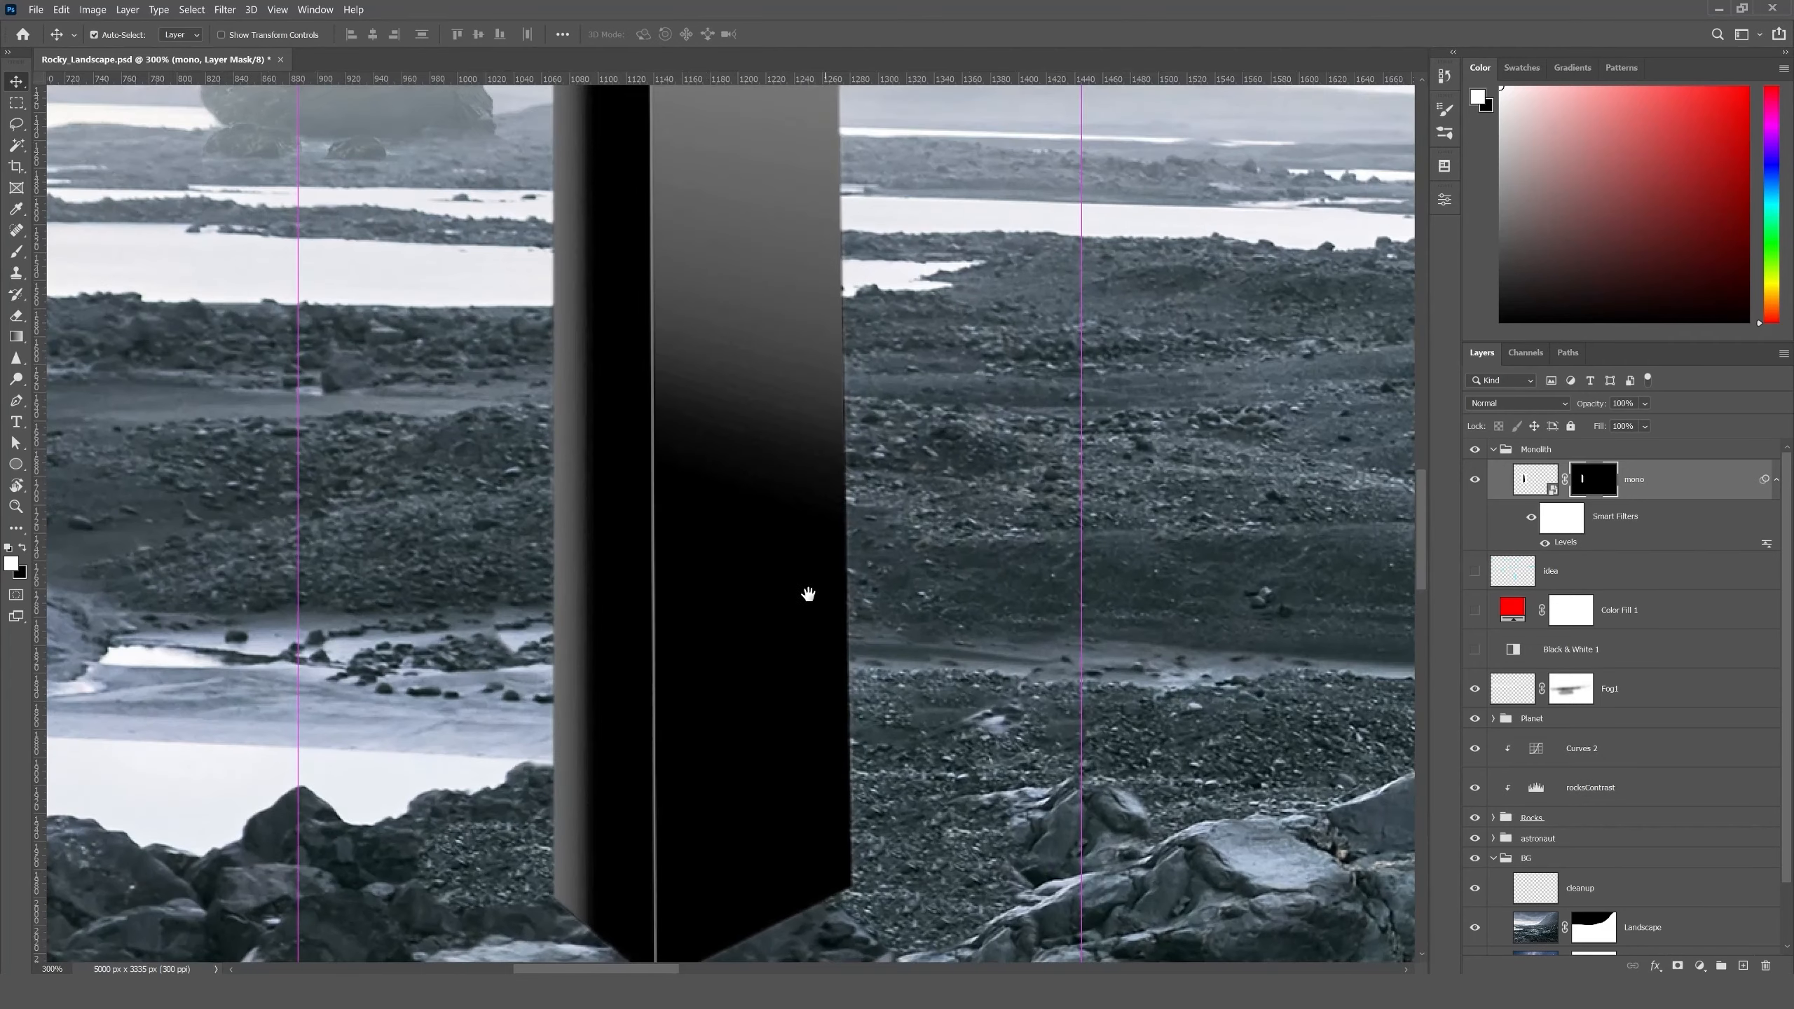
# - Reposition the monolith slightly so its pointed base overlaps the dark rock beside the gravel slope
pyautogui.moveTo(807, 595); pyautogui.dragTo(736, 433)
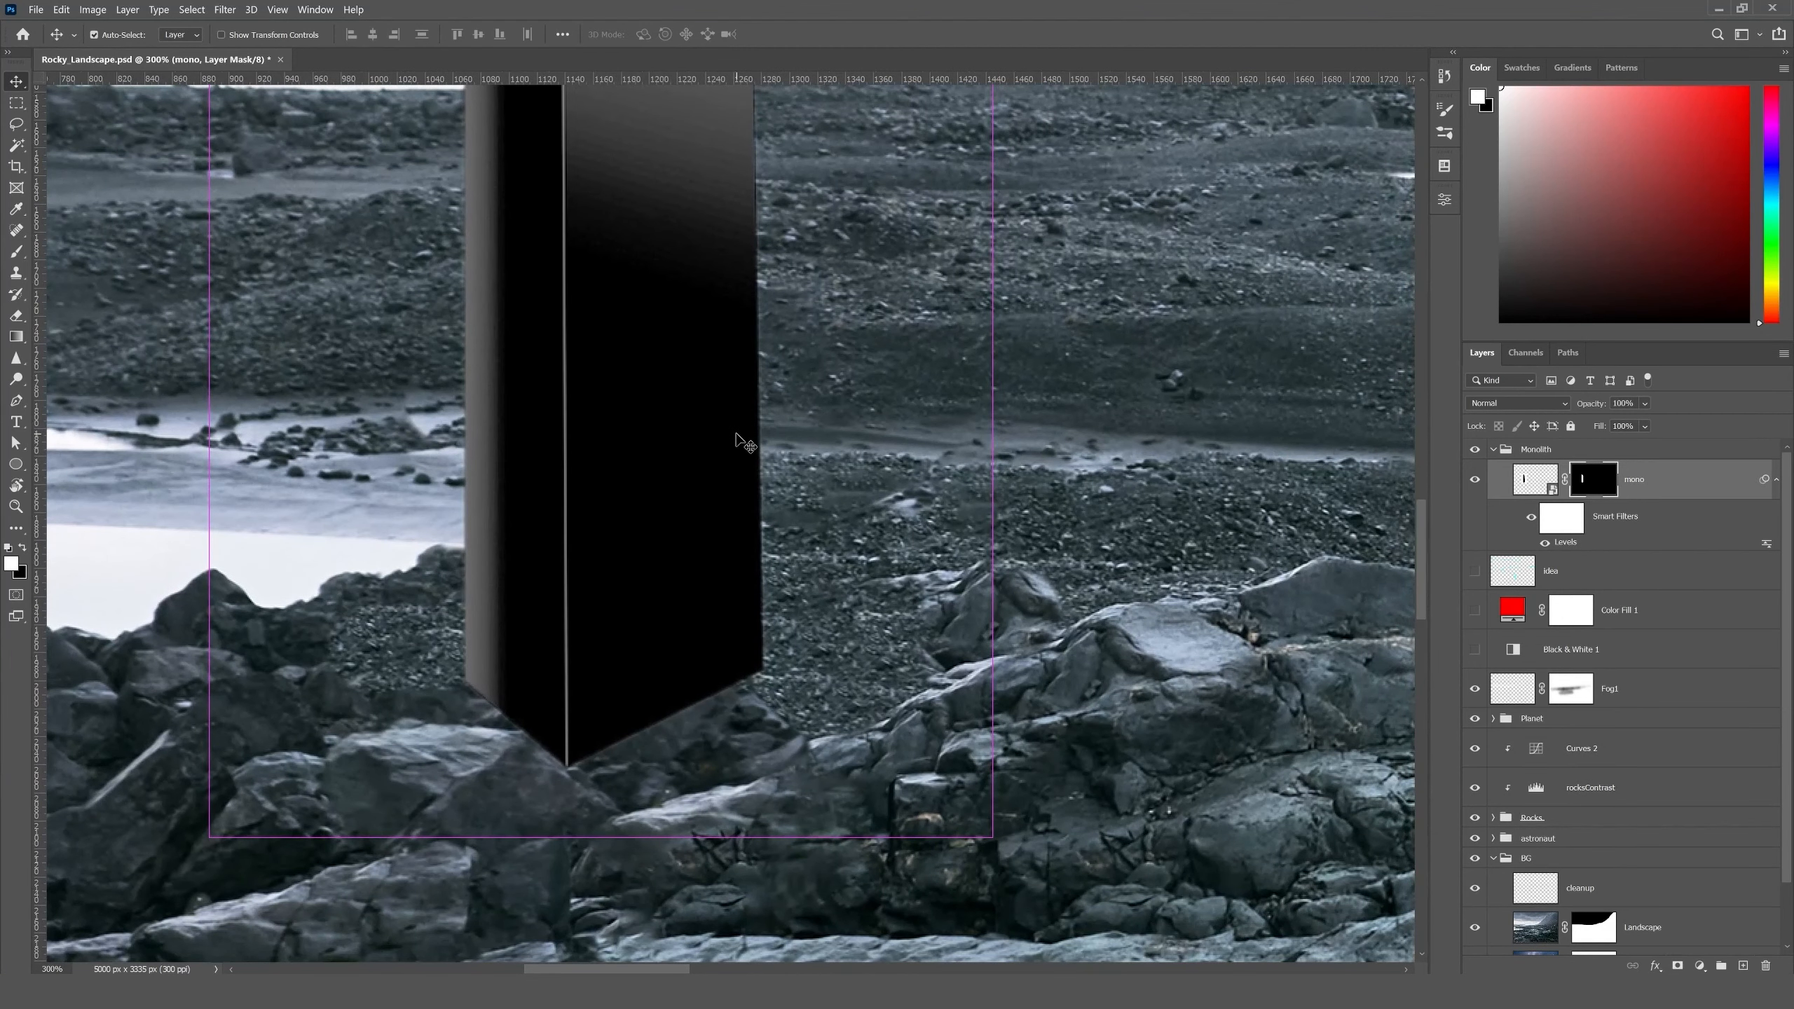
pyautogui.click(1535, 479)
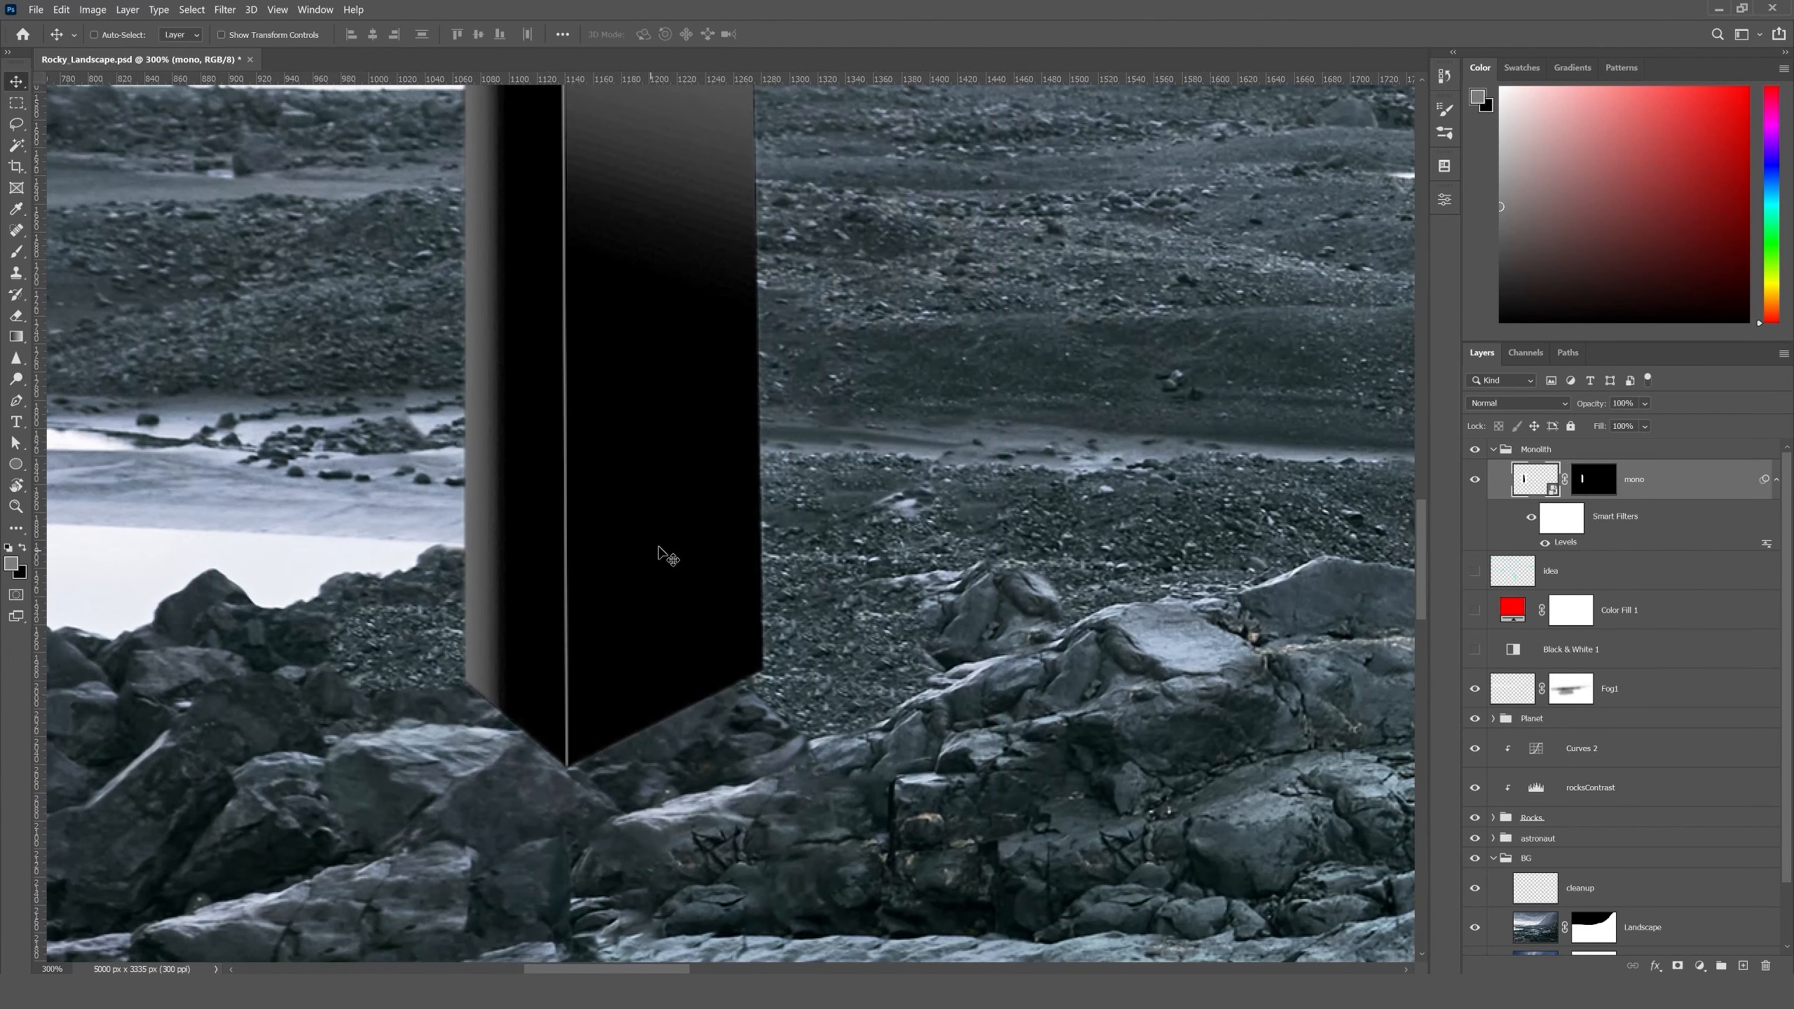
pyautogui.moveTo(630, 561); pyautogui.dragTo(849, 412)
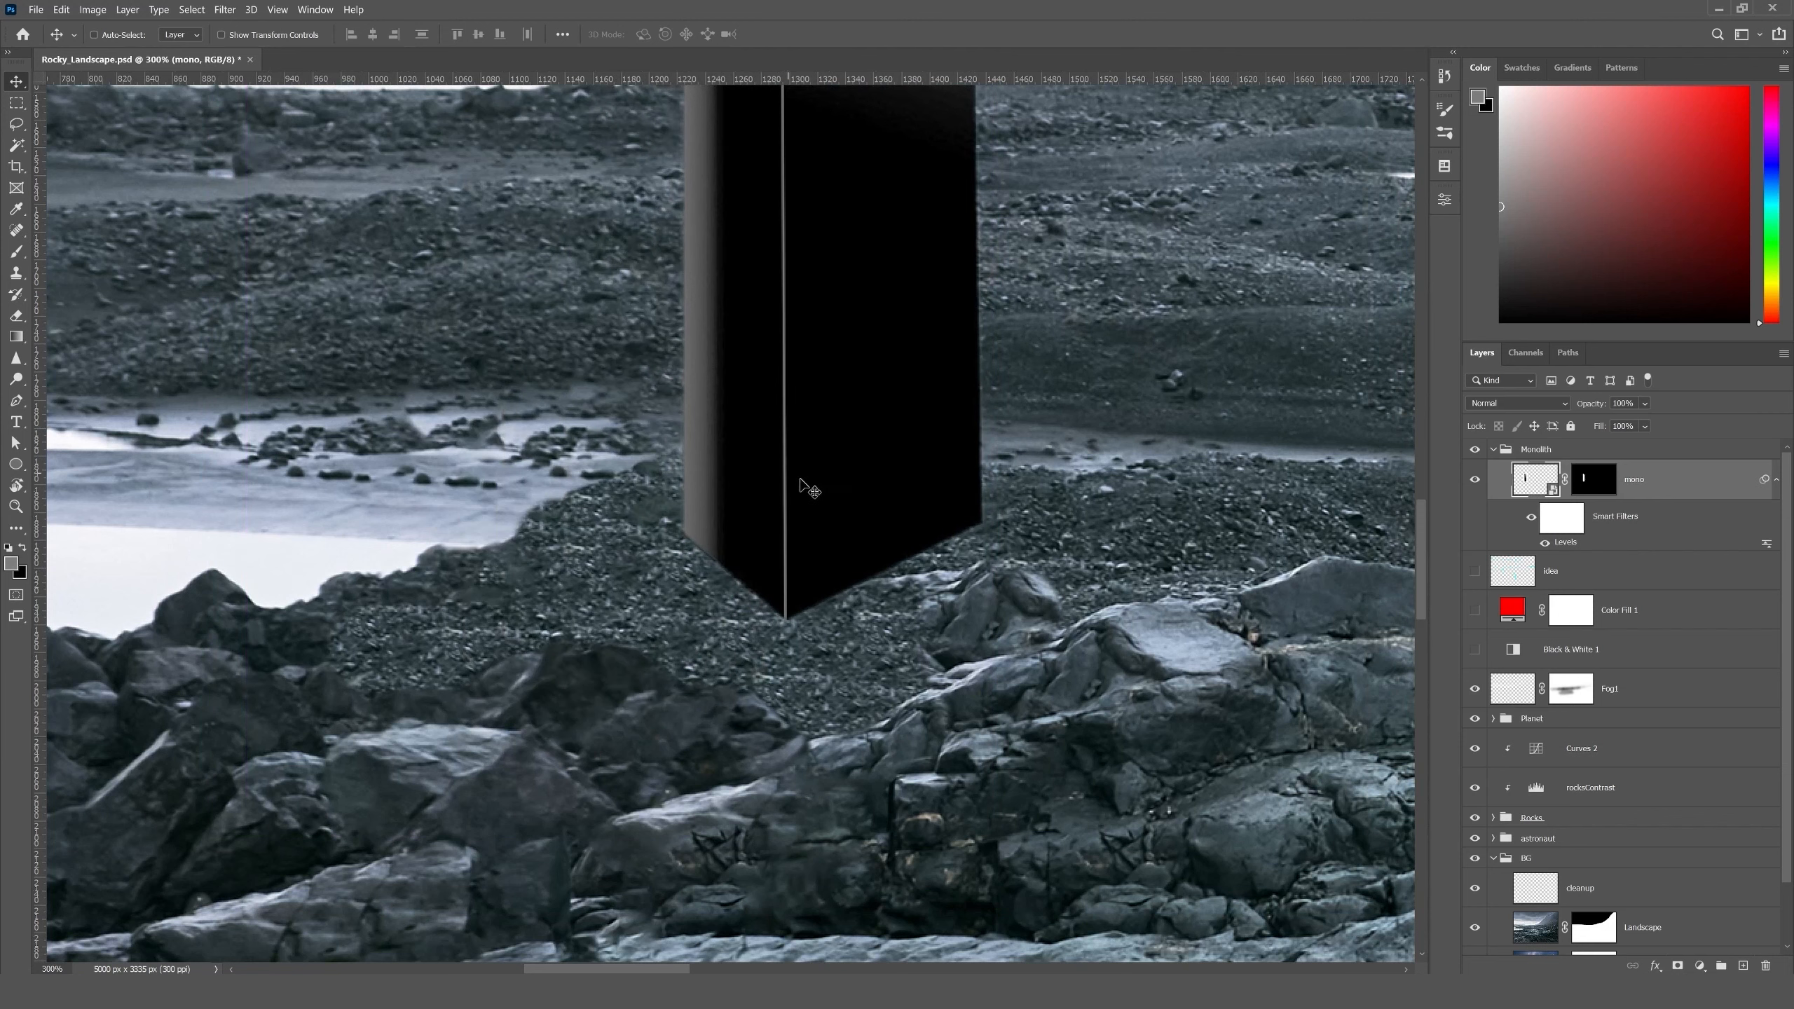
pyautogui.moveTo(817, 460); pyautogui.dragTo(714, 550)
pyautogui.press('Right')
pyautogui.press('Right')
pyautogui.press('Up')
pyautogui.press('Up')
pyautogui.press('Up')
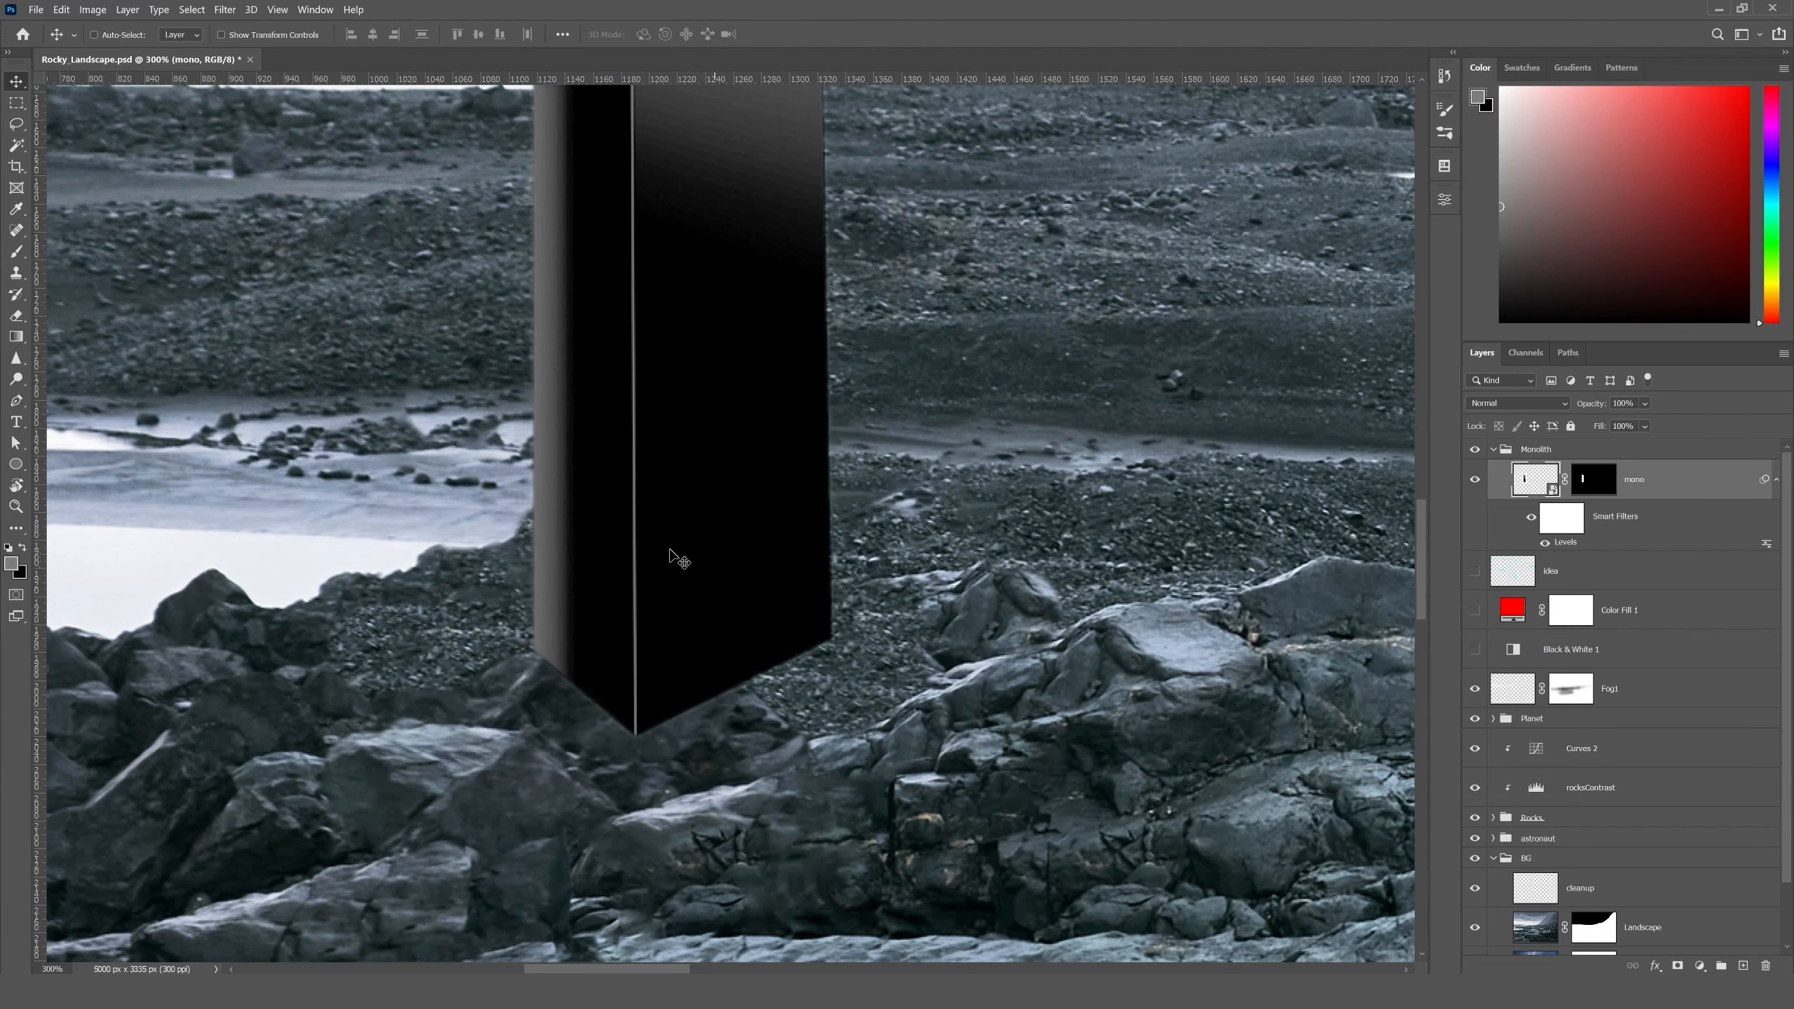
# - Hide the mono layer and select the dark rock at the monolith's base with the Quick Selection tool
pyautogui.click(1472, 480)
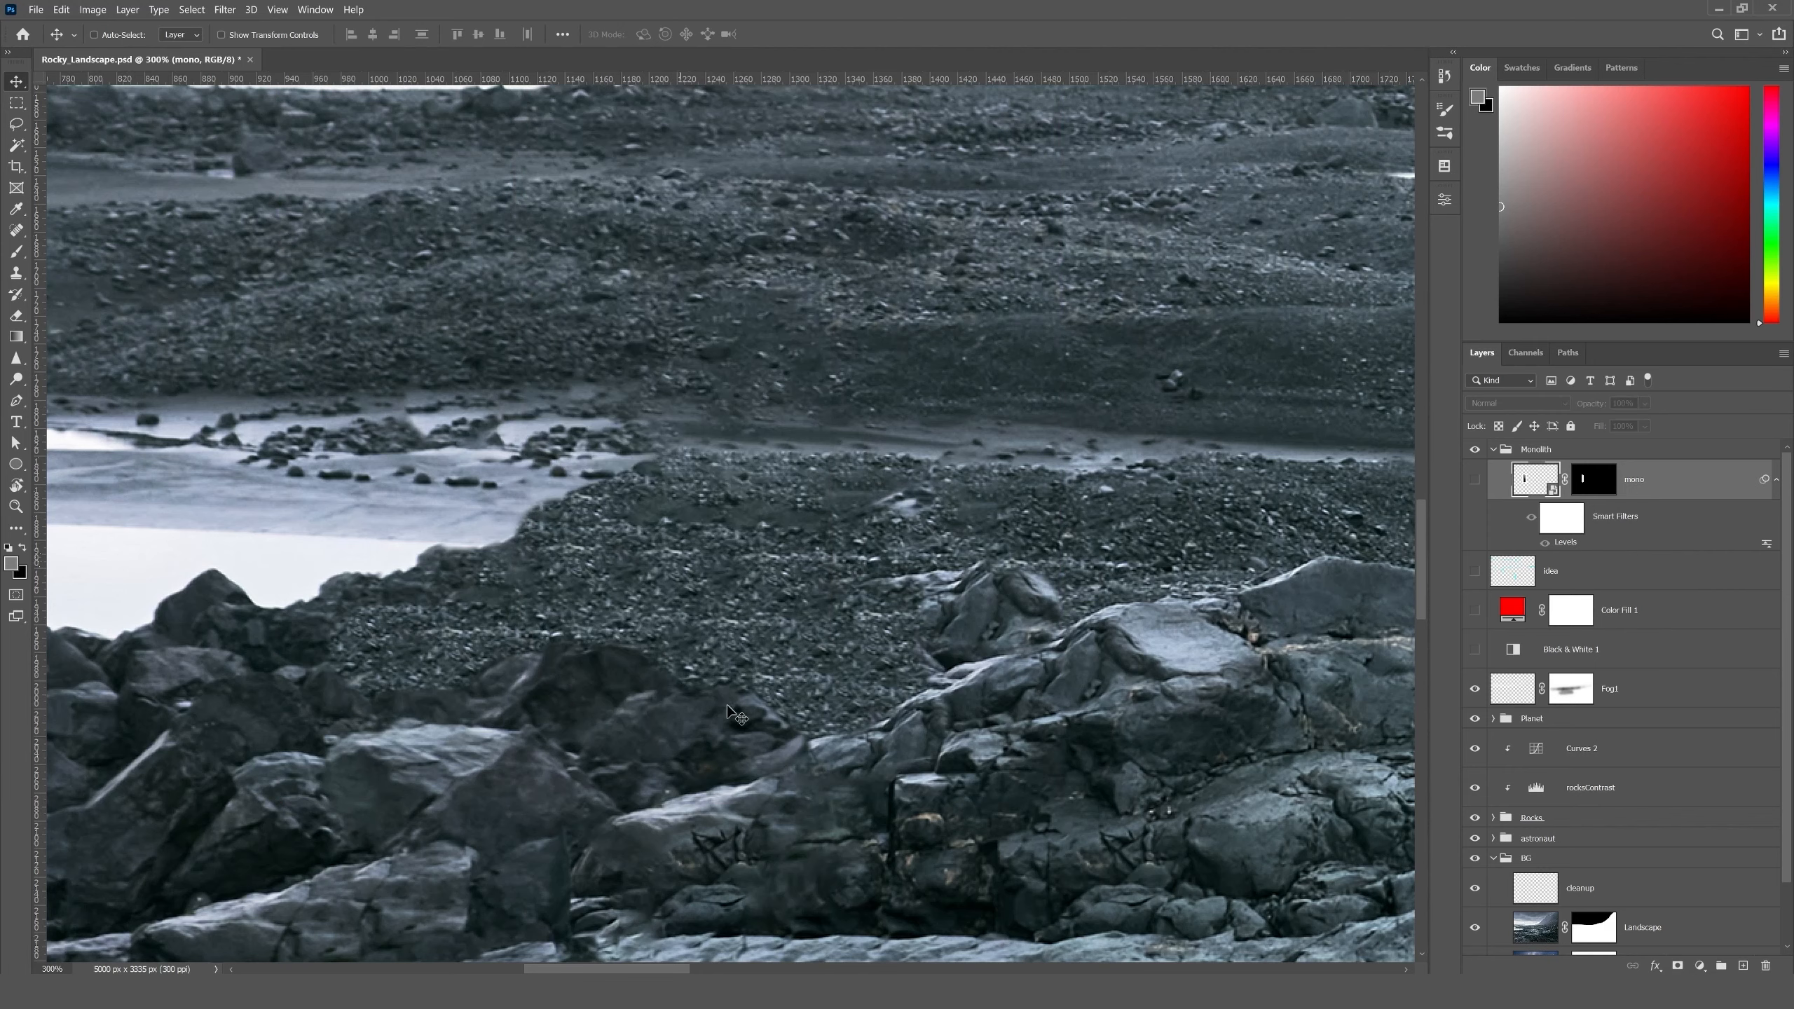
pyautogui.click(16, 145)
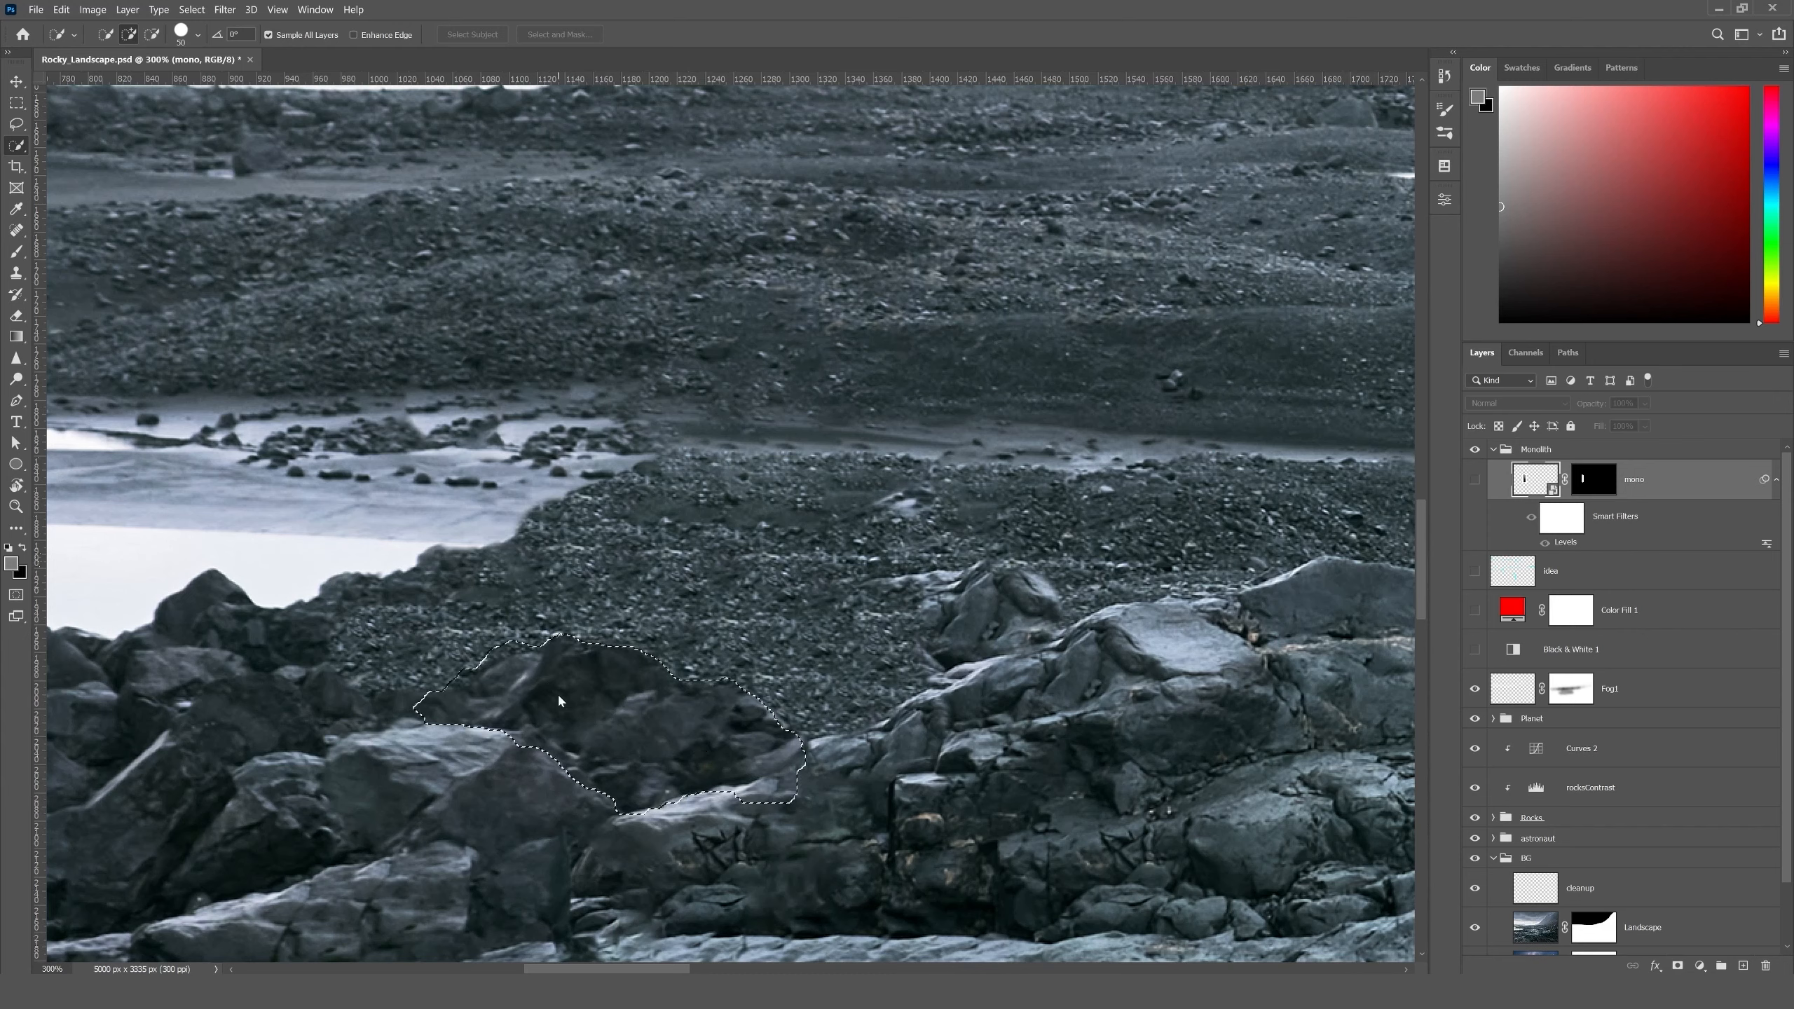
pyautogui.click(16, 81)
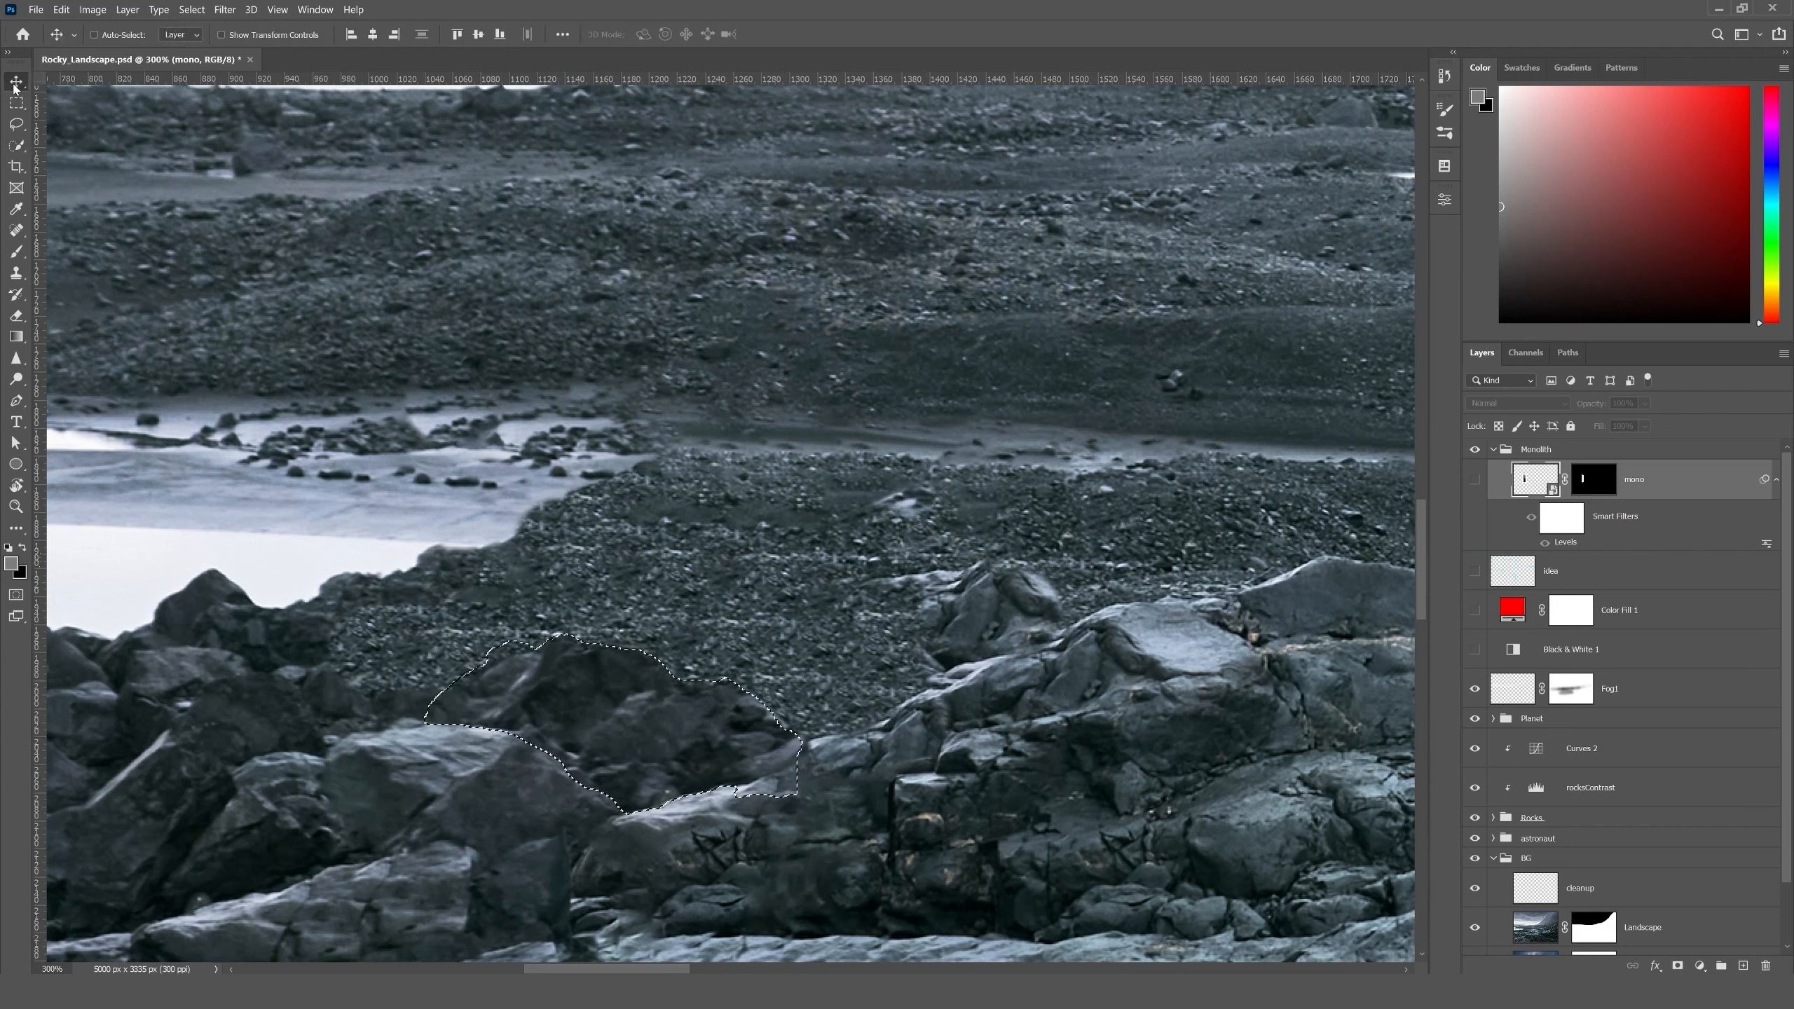
# - Show the mono layer again, fill the rock selection with black in its layer mask, and deselect
pyautogui.click(1474, 480)
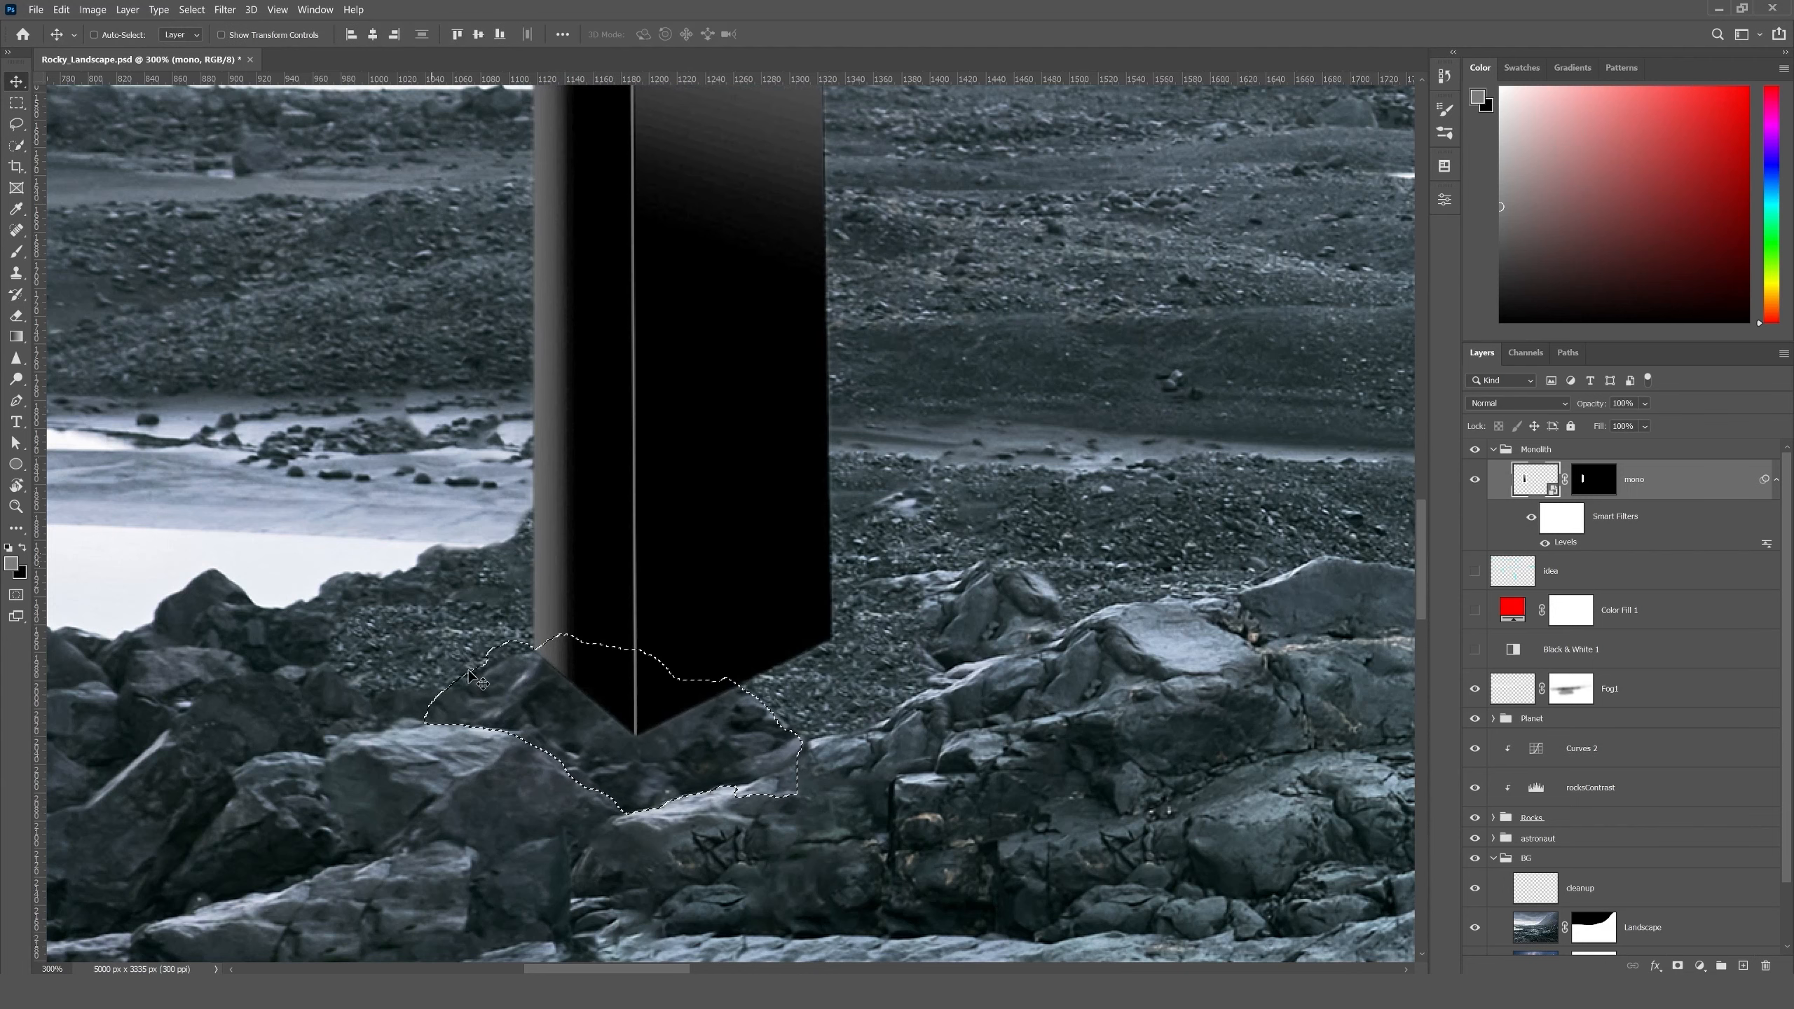
pyautogui.click(1587, 489)
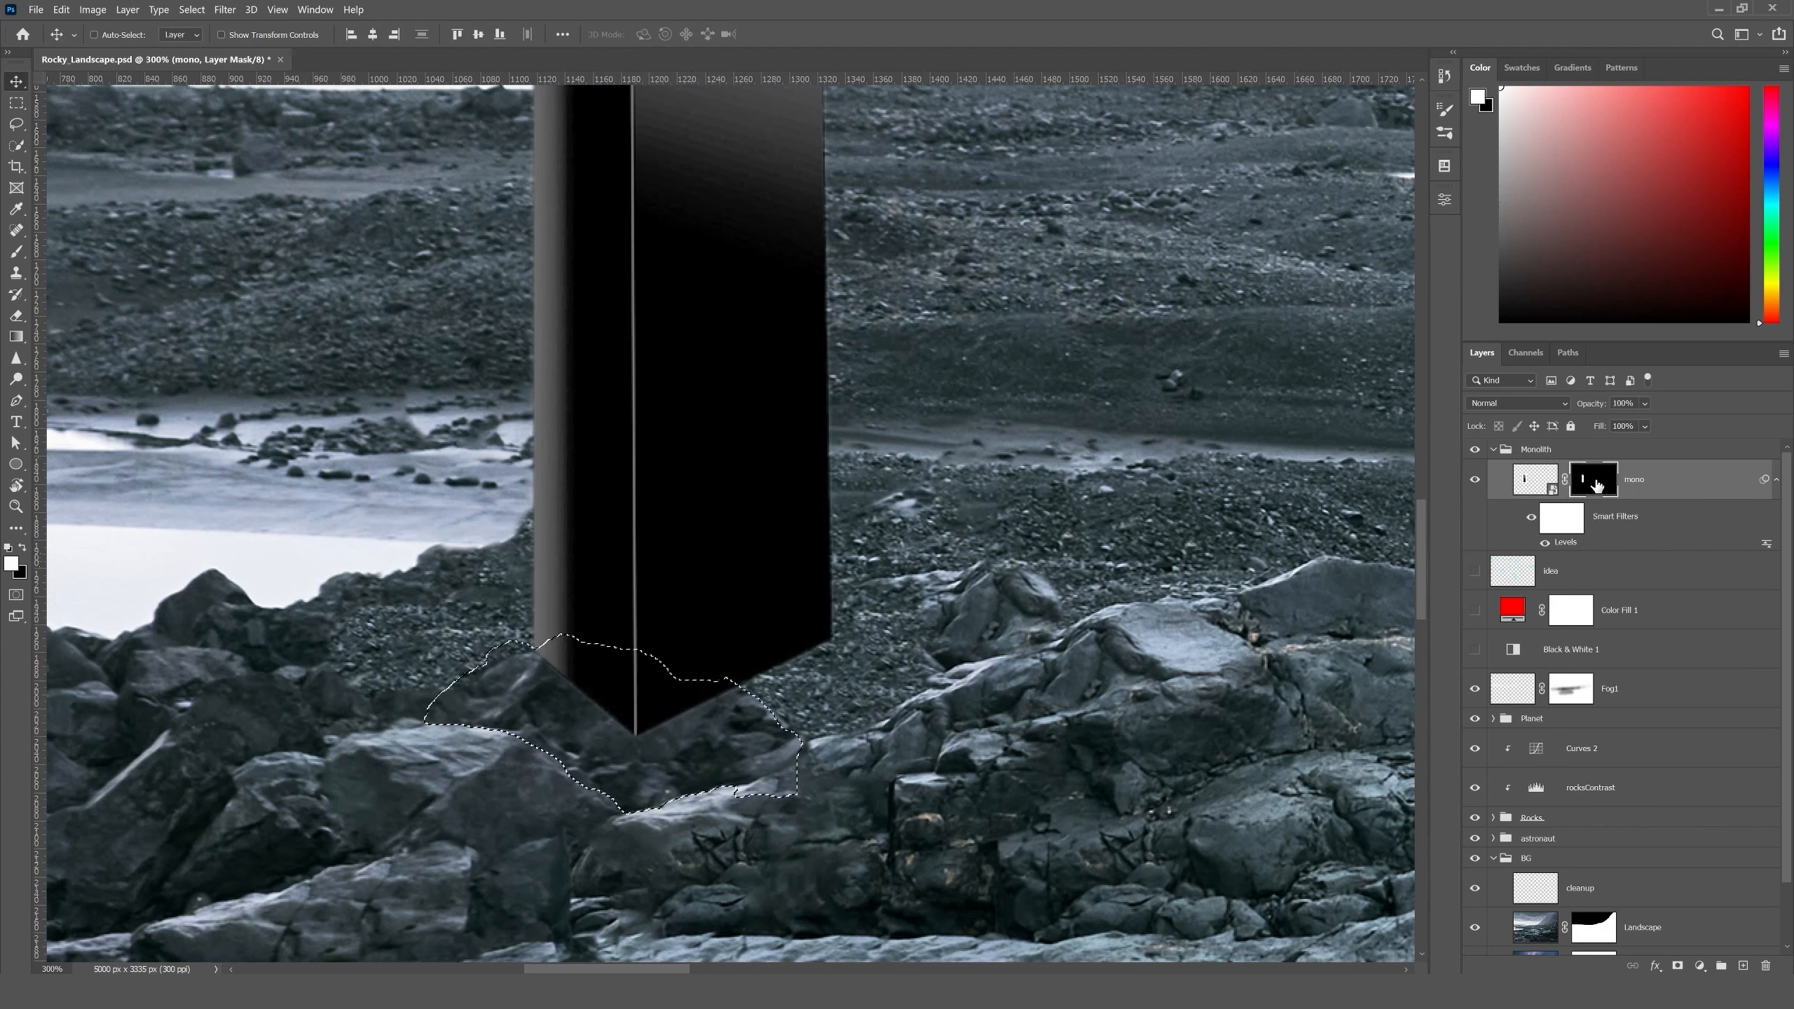
pyautogui.hotkey('ctrl', 'BackSpace')
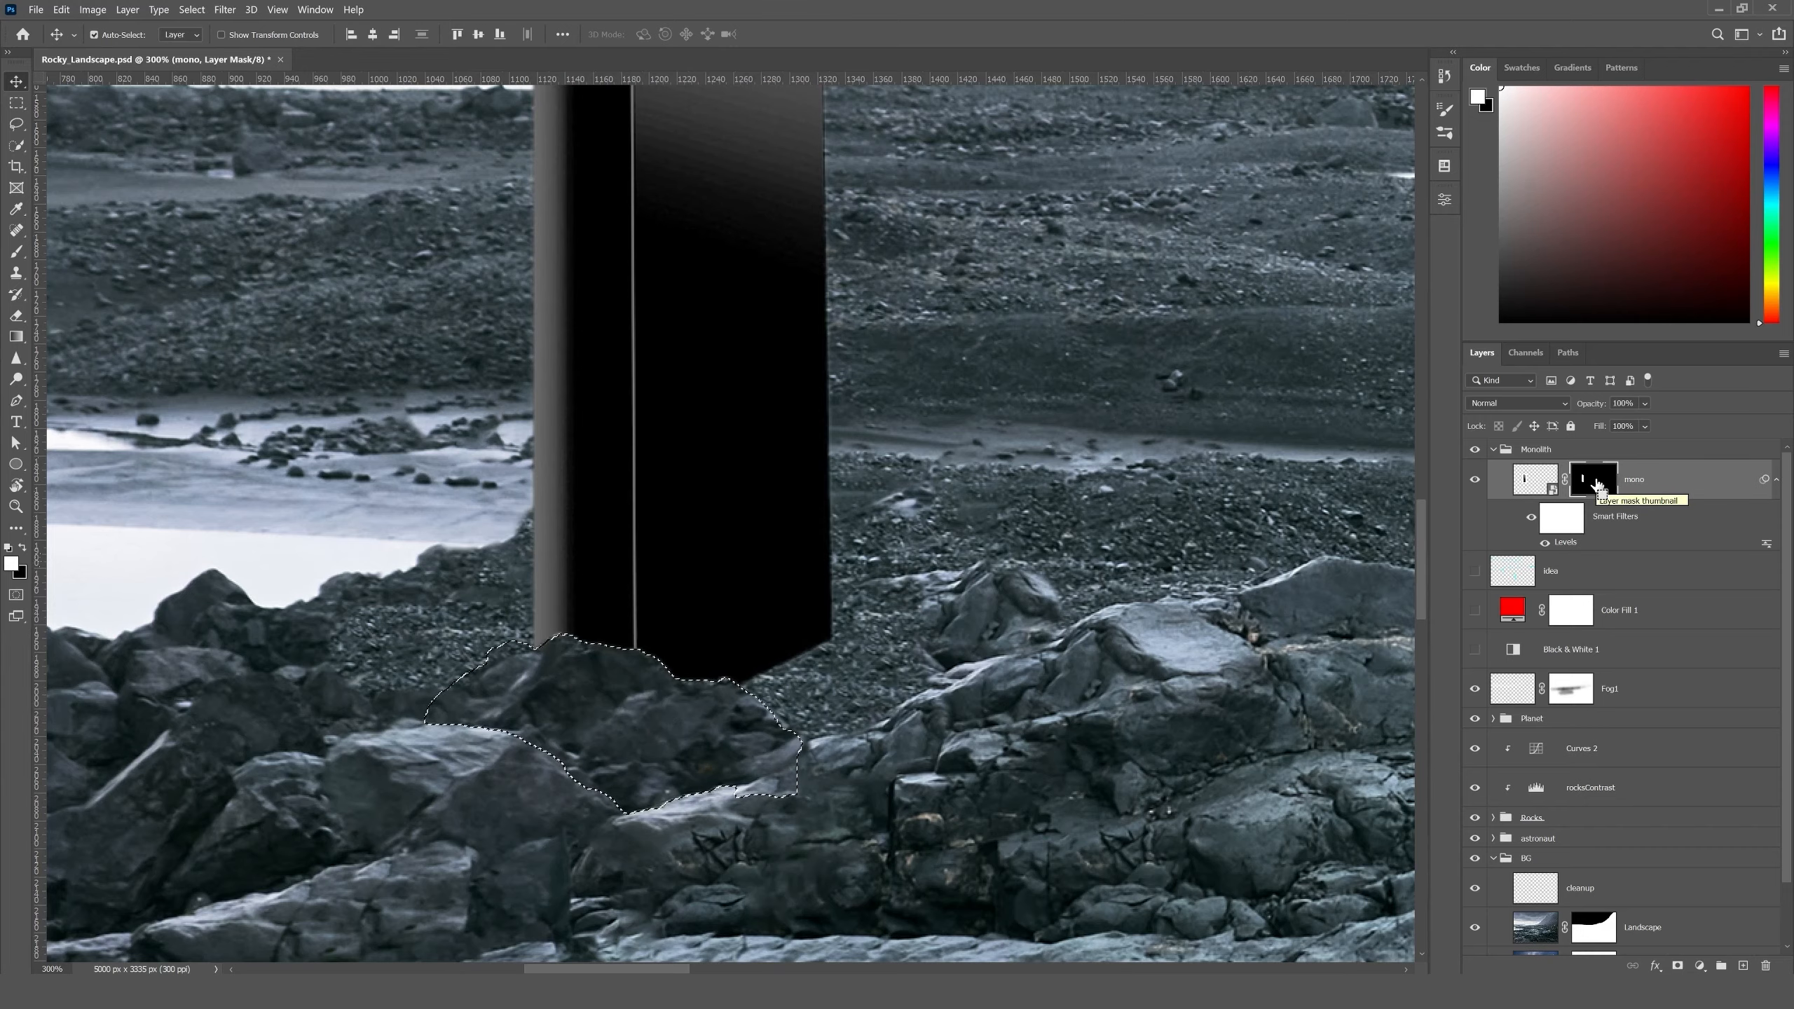
pyautogui.hotkey('ctrl', 'd')
# - Check the monolith in the whole scene and examine up close where the rock overlaps its base
pyautogui.hotkey('ctrl', '0')
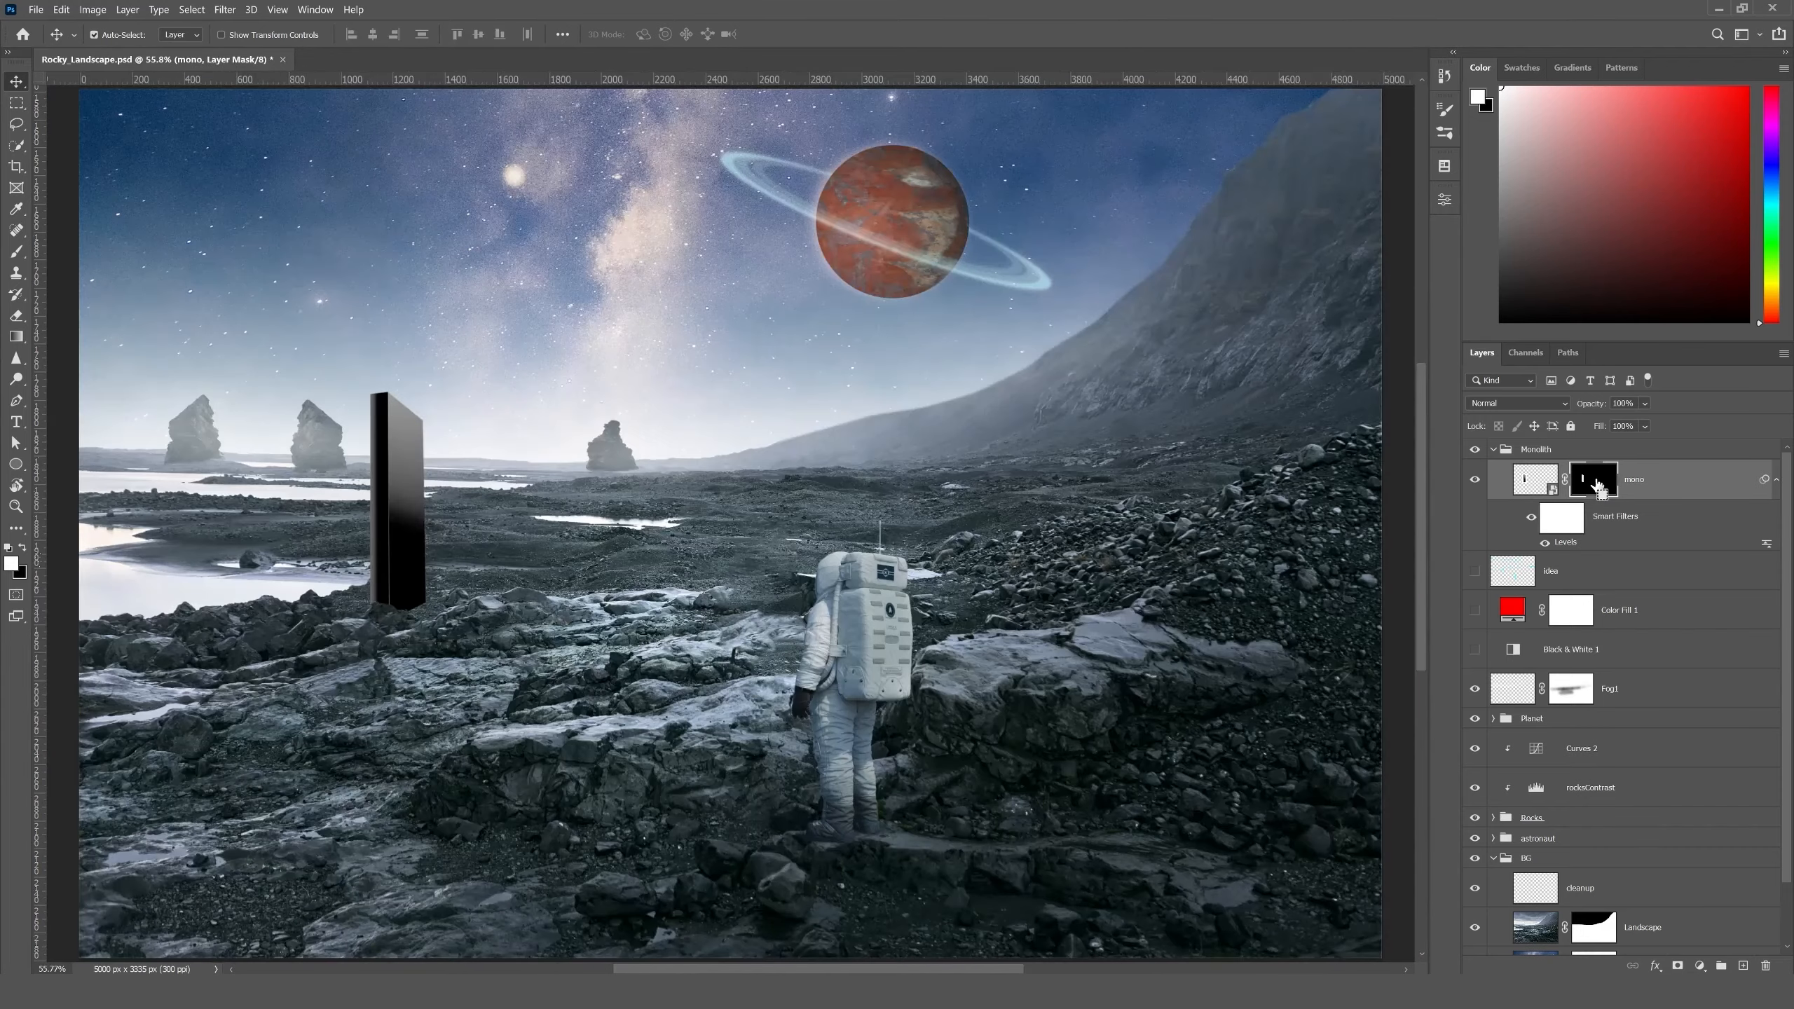
pyautogui.hotkey('ctrl', '+')
pyautogui.hotkey('ctrl', '+')
pyautogui.hotkey('ctrl', '+')
pyautogui.moveTo(760, 505); pyautogui.dragTo(994, 550)
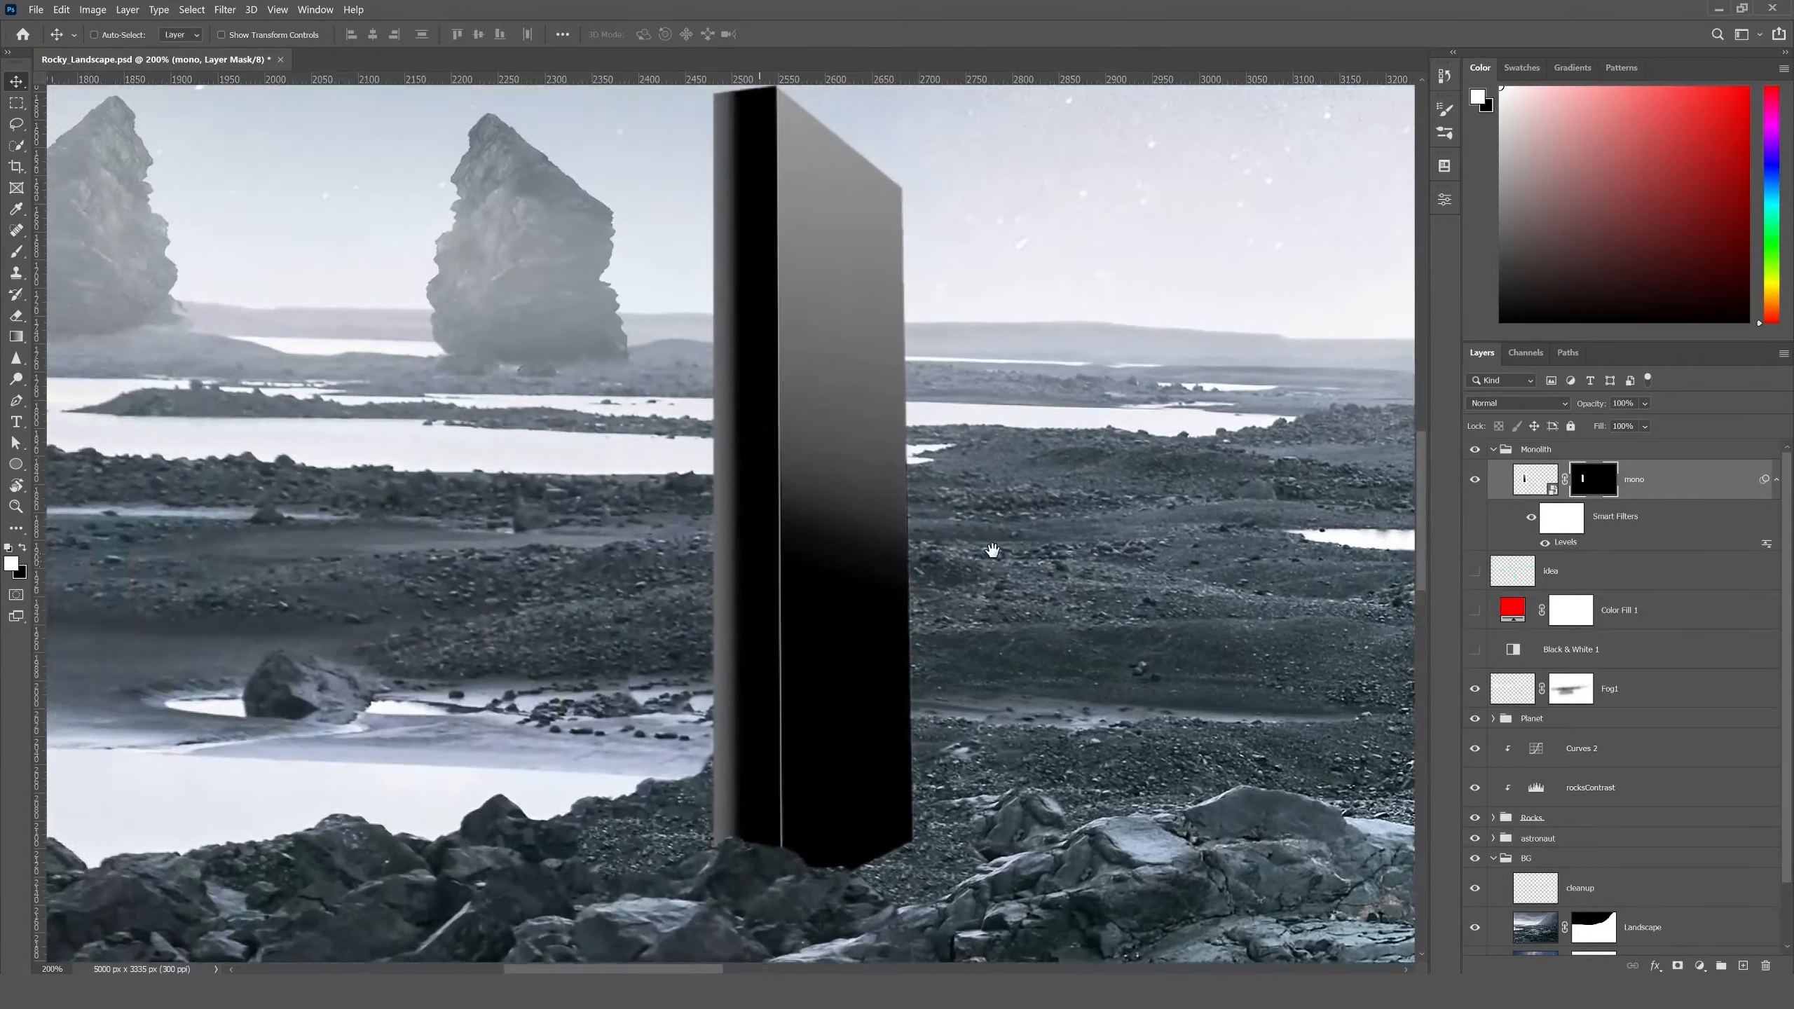
pyautogui.moveTo(979, 632); pyautogui.dragTo(929, 332)
pyautogui.hotkey('ctrl', '+')
pyautogui.hotkey('ctrl', '+')
pyautogui.moveTo(1001, 421); pyautogui.dragTo(898, 607)
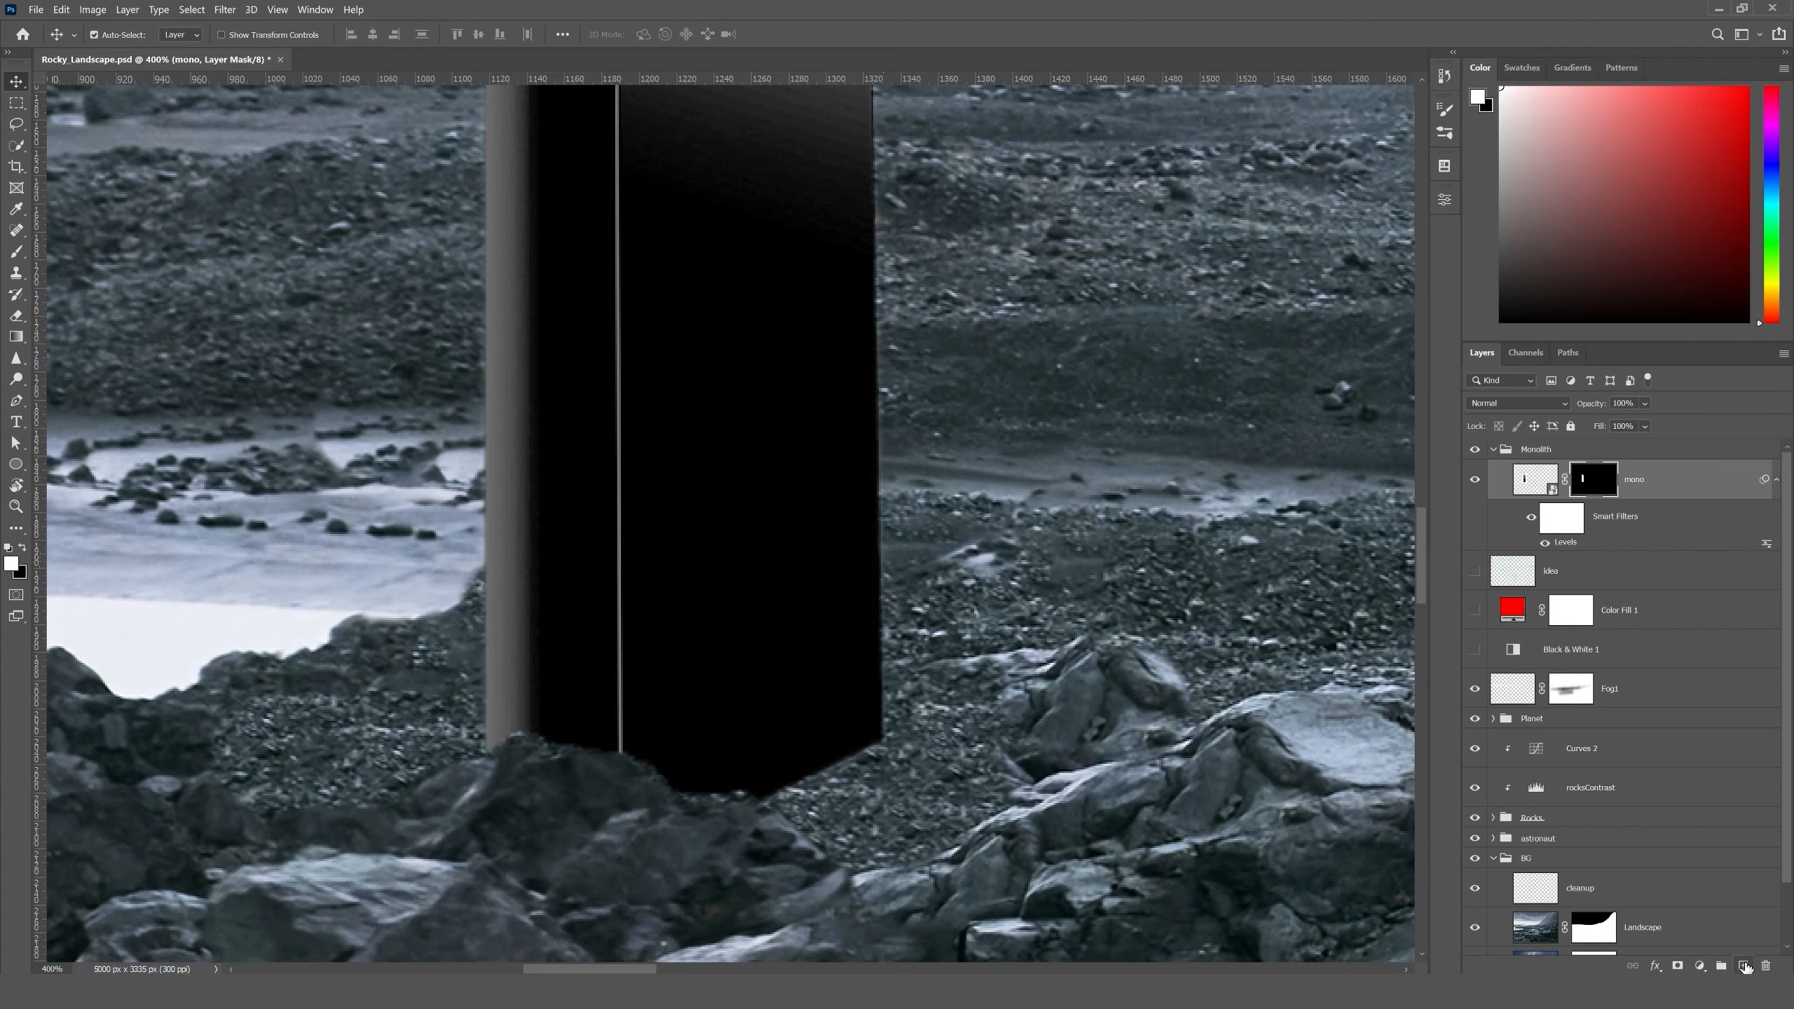
# - Add an empty layer directly below the mono layer and name it shadows
pyautogui.keyDown('ctrl'); pyautogui.click(1744, 966); pyautogui.keyUp('ctrl')
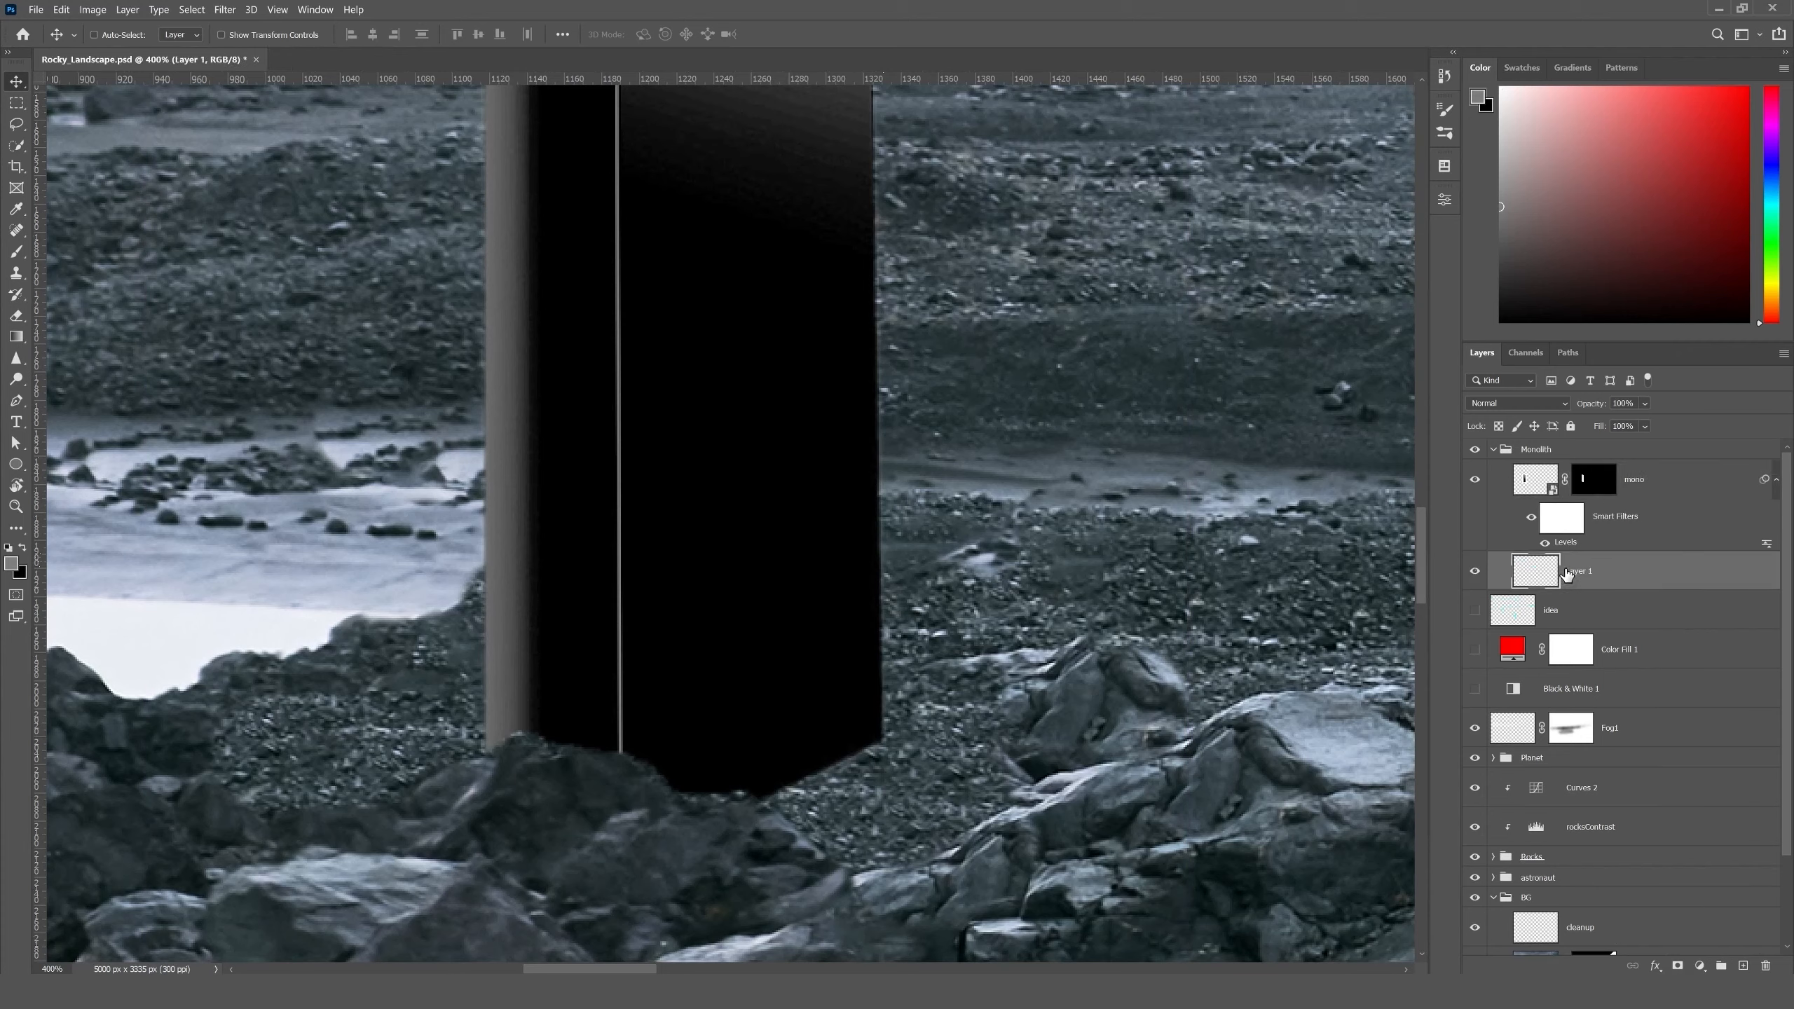
pyautogui.doubleClick(1565, 573)
pyautogui.press('Escape')
pyautogui.doubleClick(1577, 571)
pyautogui.write('shadows')
pyautogui.press('Return')
# - Paint shadows along the monolith's base edge with a small black brush at 20% opacity and 50% flow
pyautogui.press('b')
pyautogui.rightClick(572, 563)
pyautogui.press('Escape')
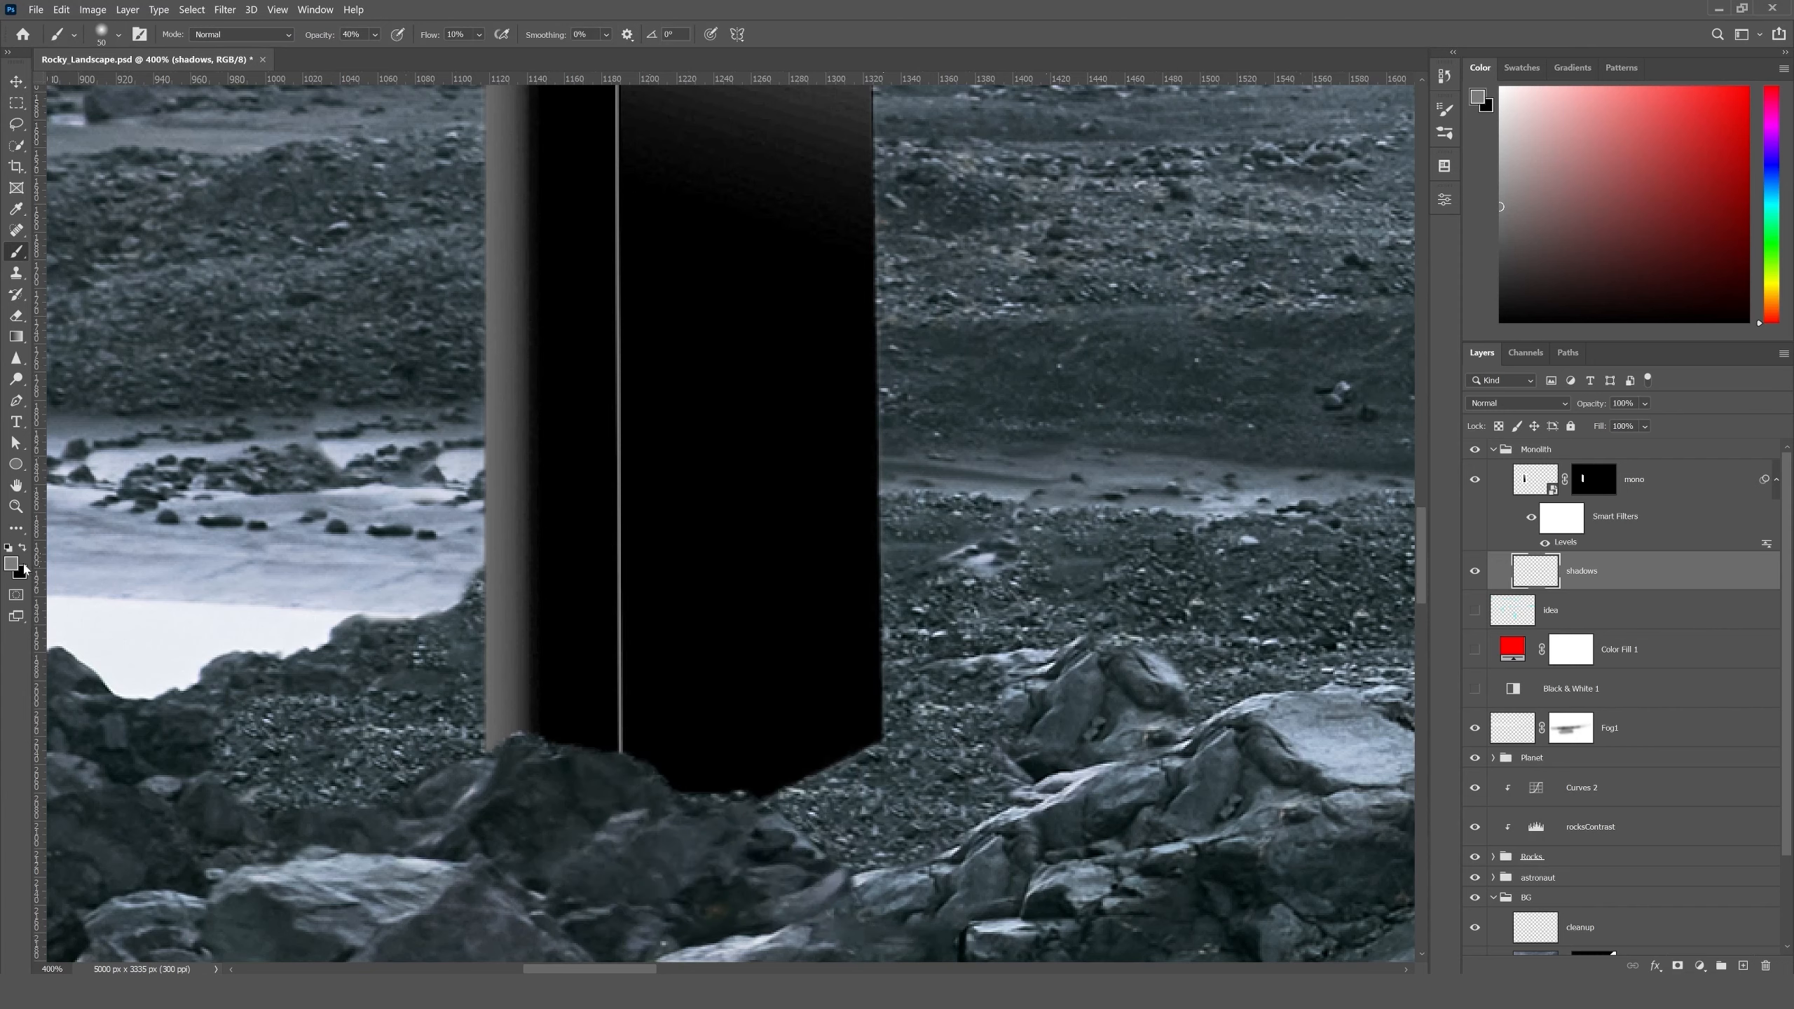
pyautogui.press('x')
pyautogui.hotkey('shift', '5')
pyautogui.press('[')
pyautogui.press('[')
pyautogui.press('[')
pyautogui.press('[')
pyautogui.press('[')
pyautogui.press('[')
pyautogui.press('[')
pyautogui.press('[')
pyautogui.press('[')
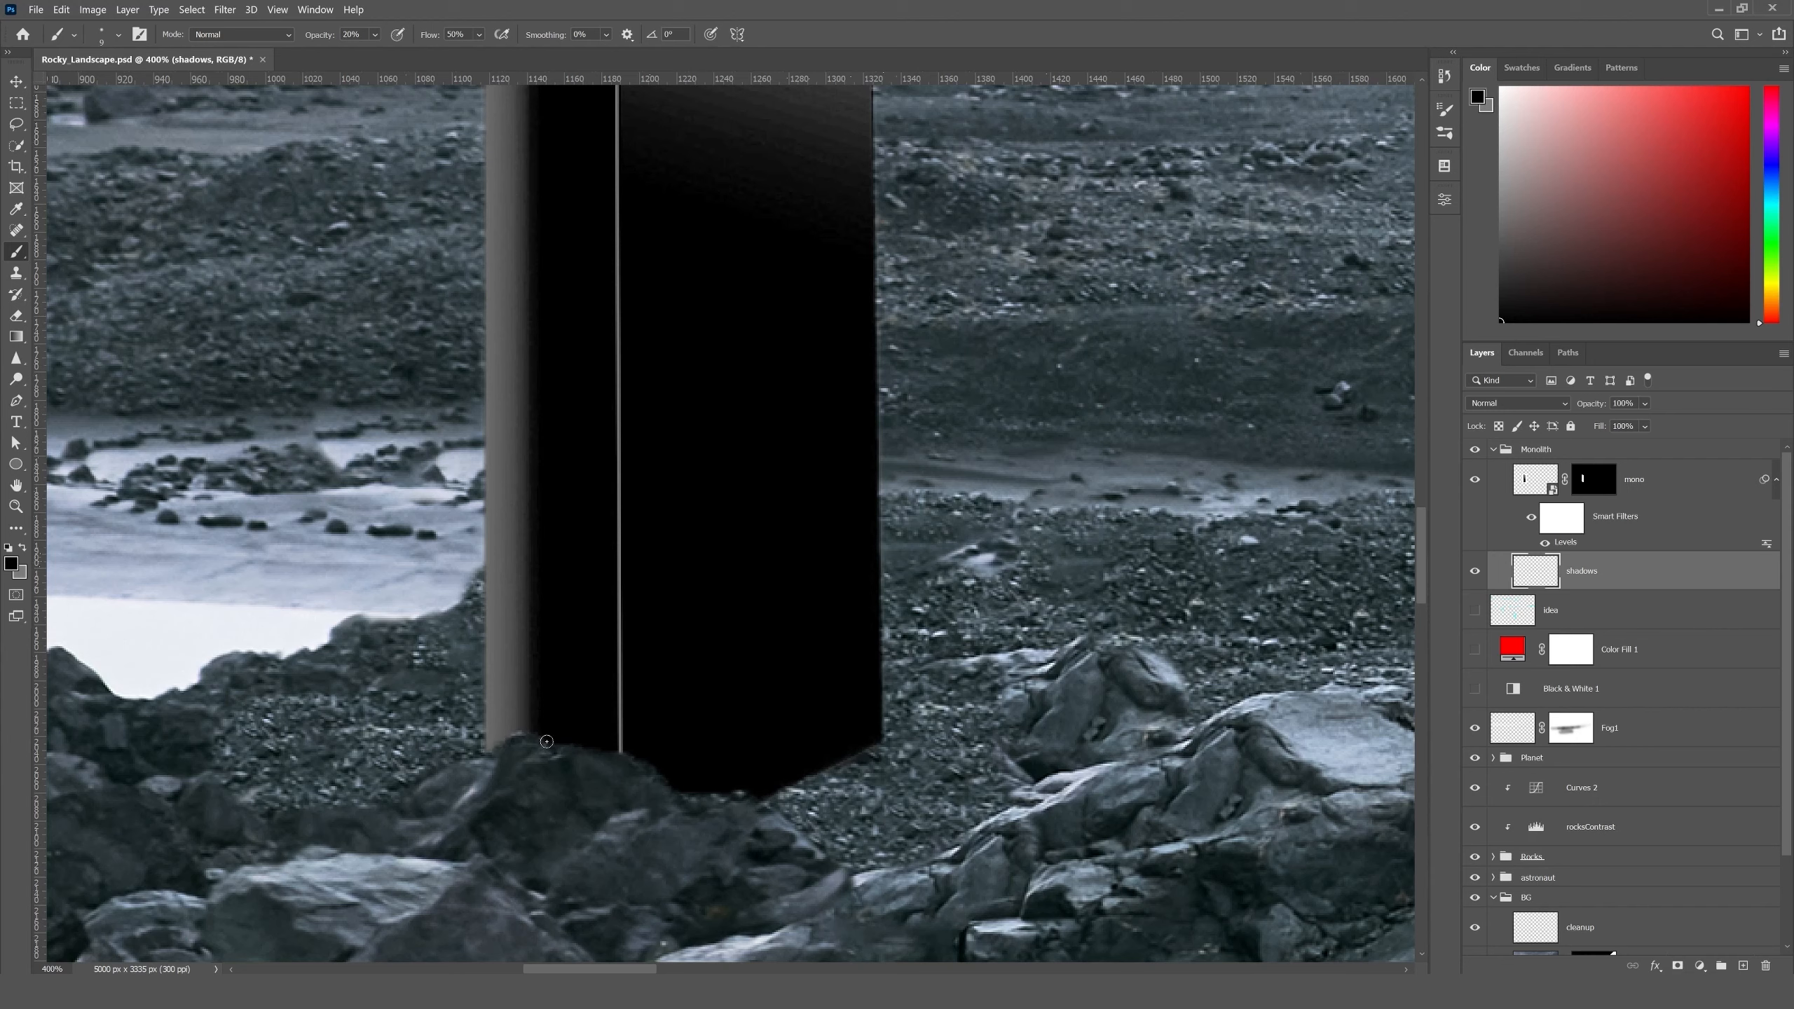
# - Set the shadows layer's blend mode to Darken and compare the monolith's base with and without the layer
pyautogui.click(1518, 405)
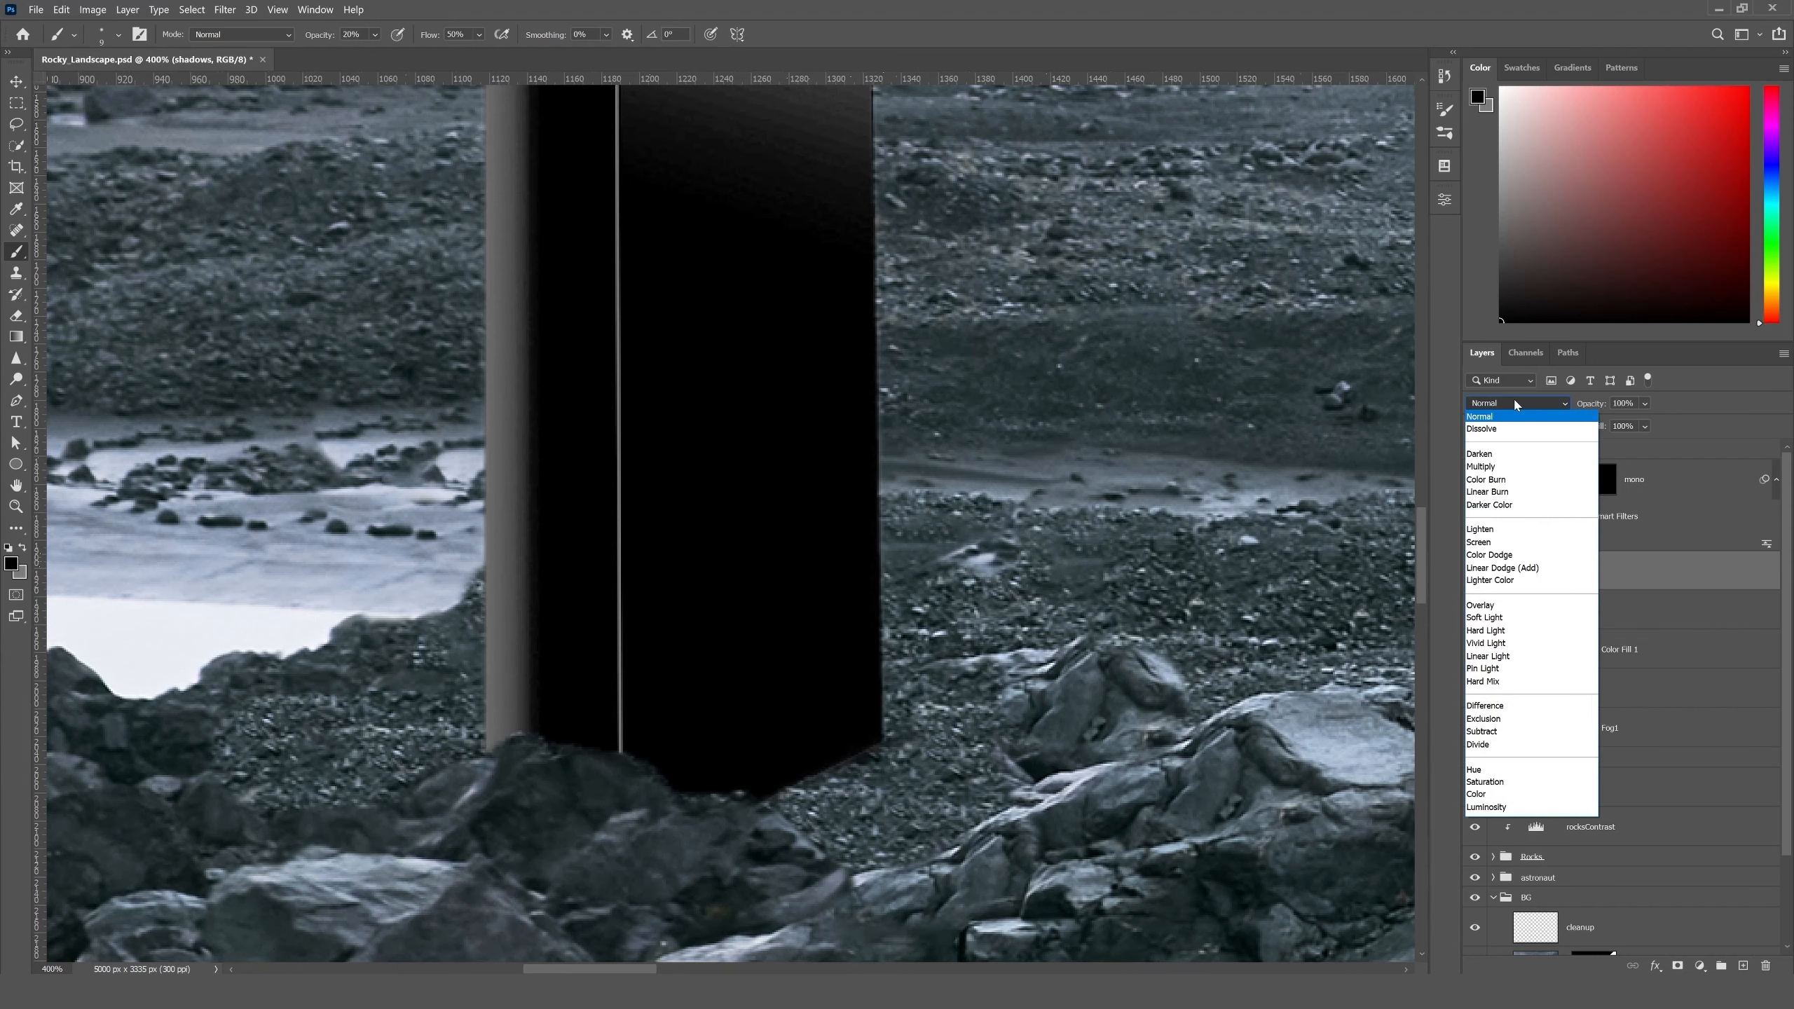
pyautogui.click(1497, 455)
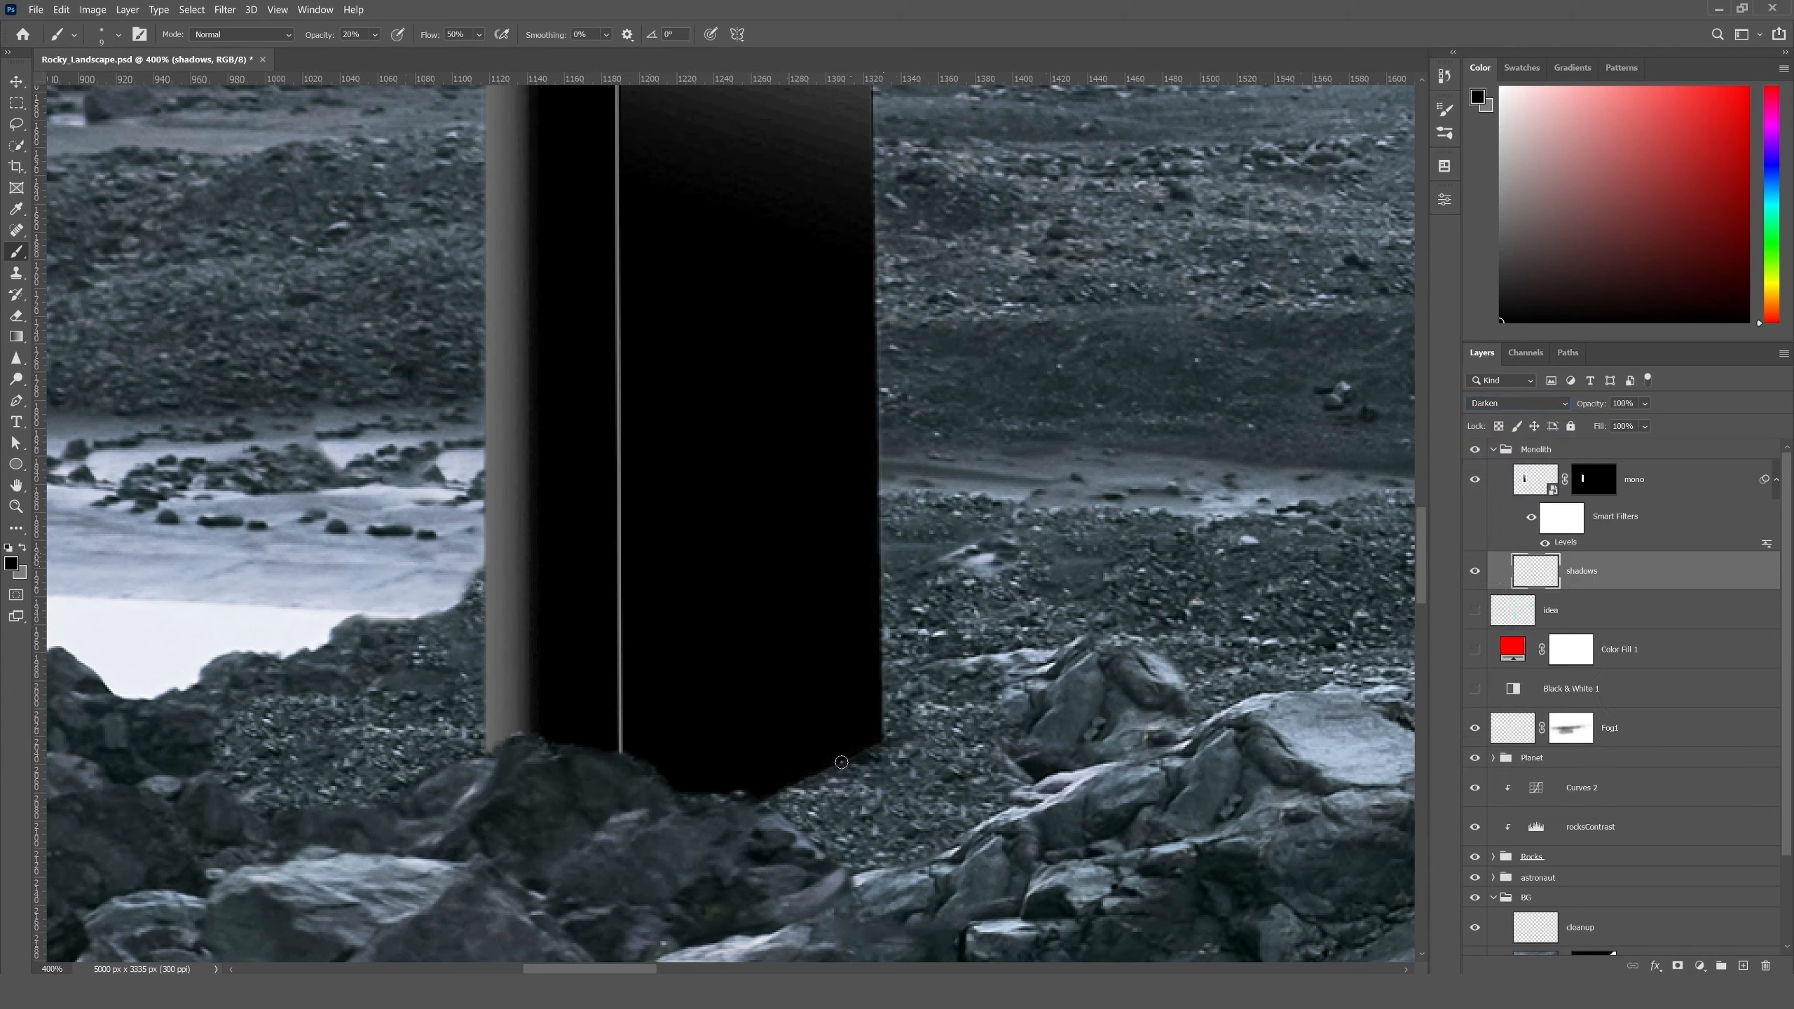
pyautogui.click(1475, 571)
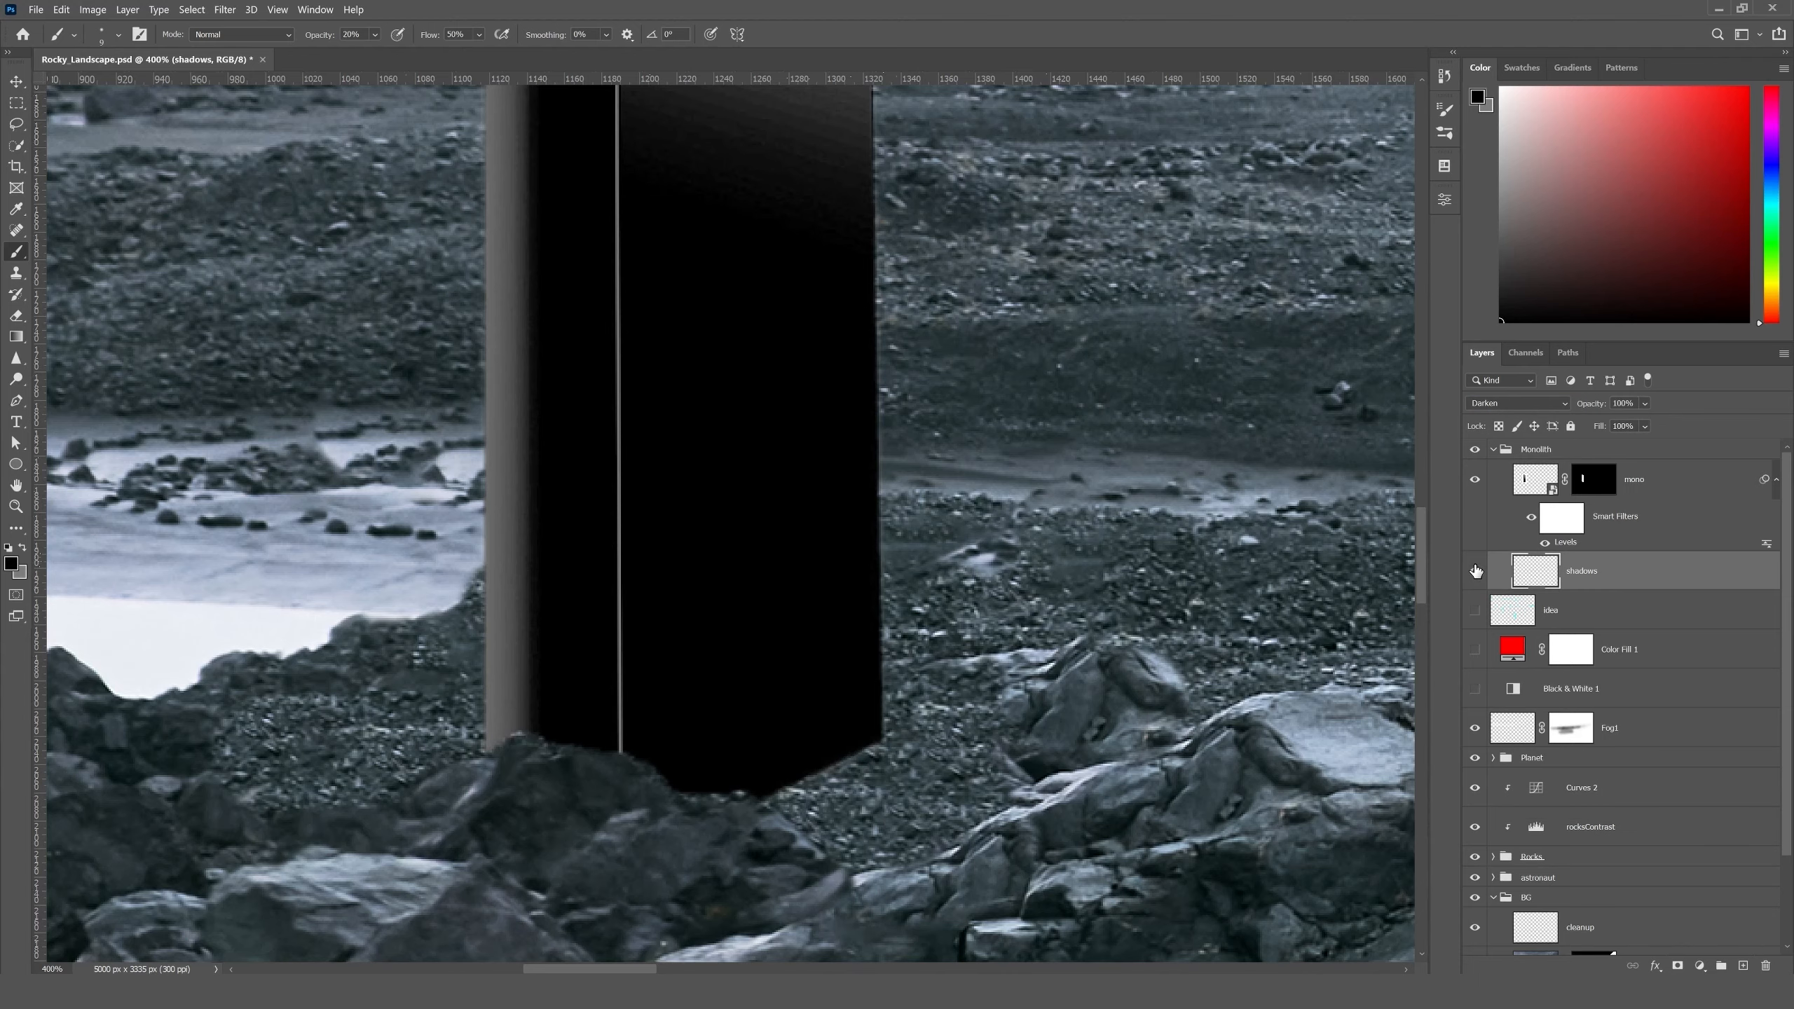
pyautogui.click(1474, 571)
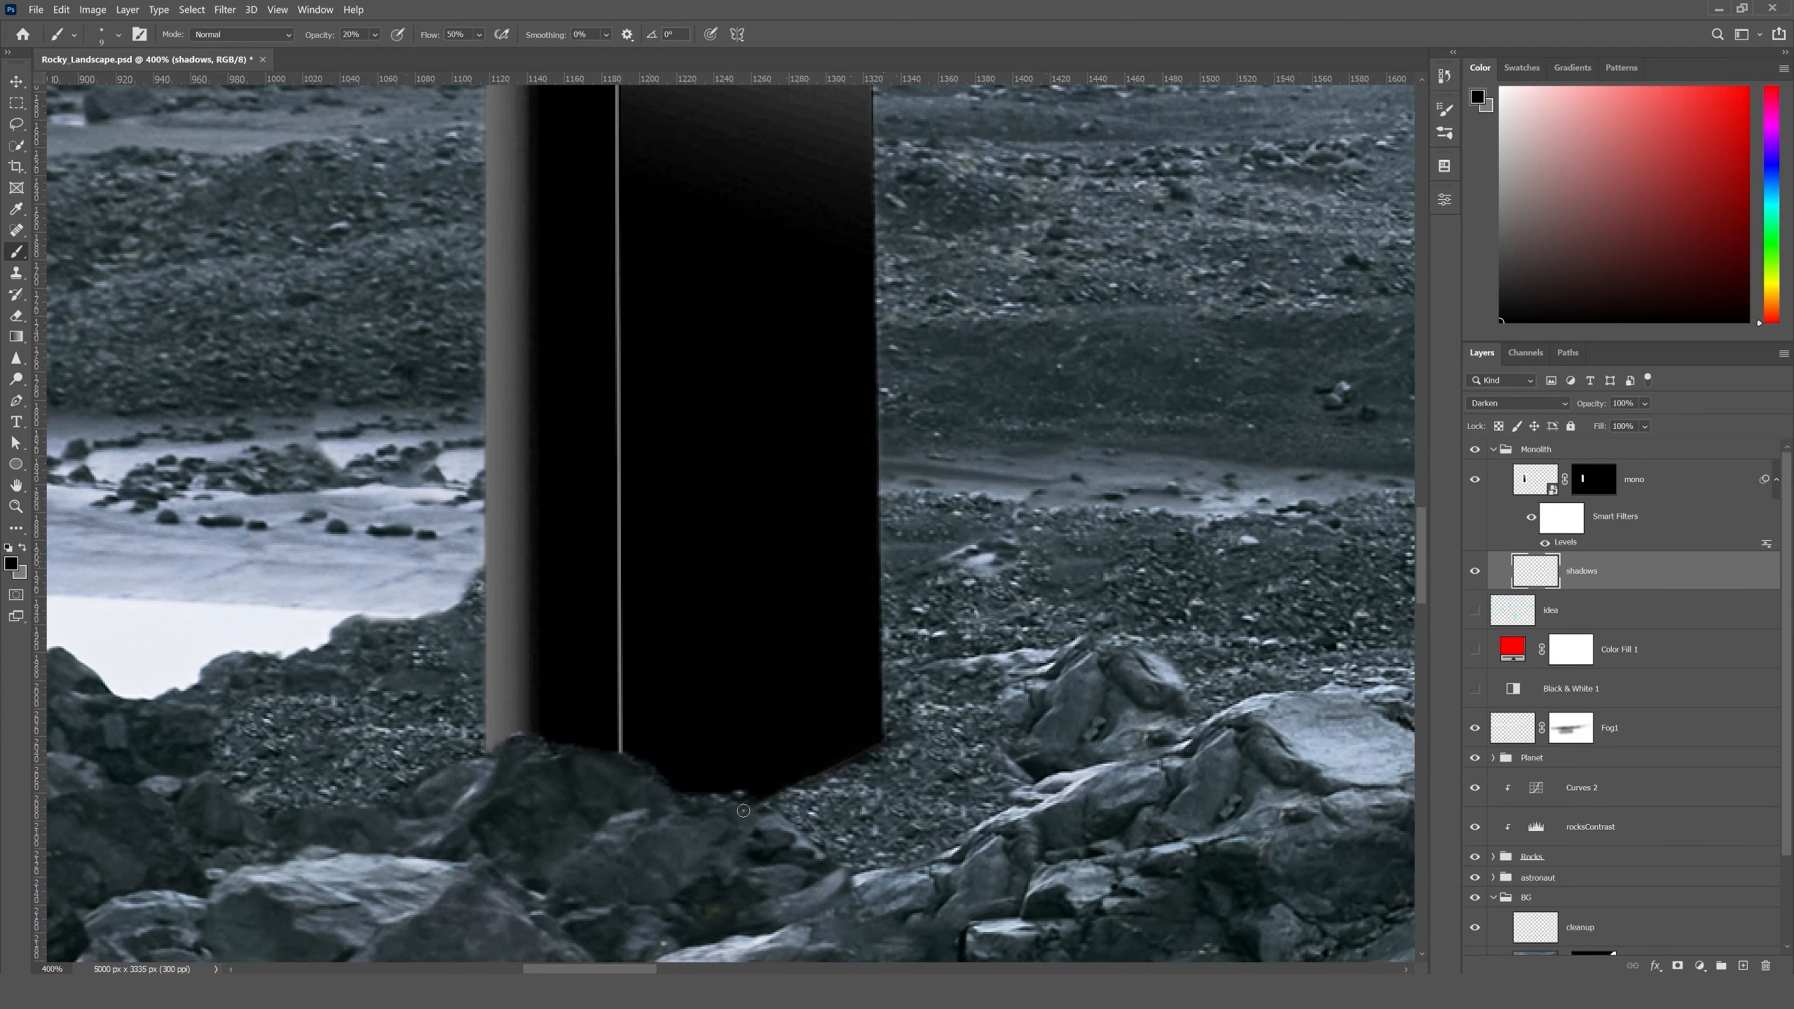
pyautogui.click(17, 79)
pyautogui.hotkey('ctrl', '0')
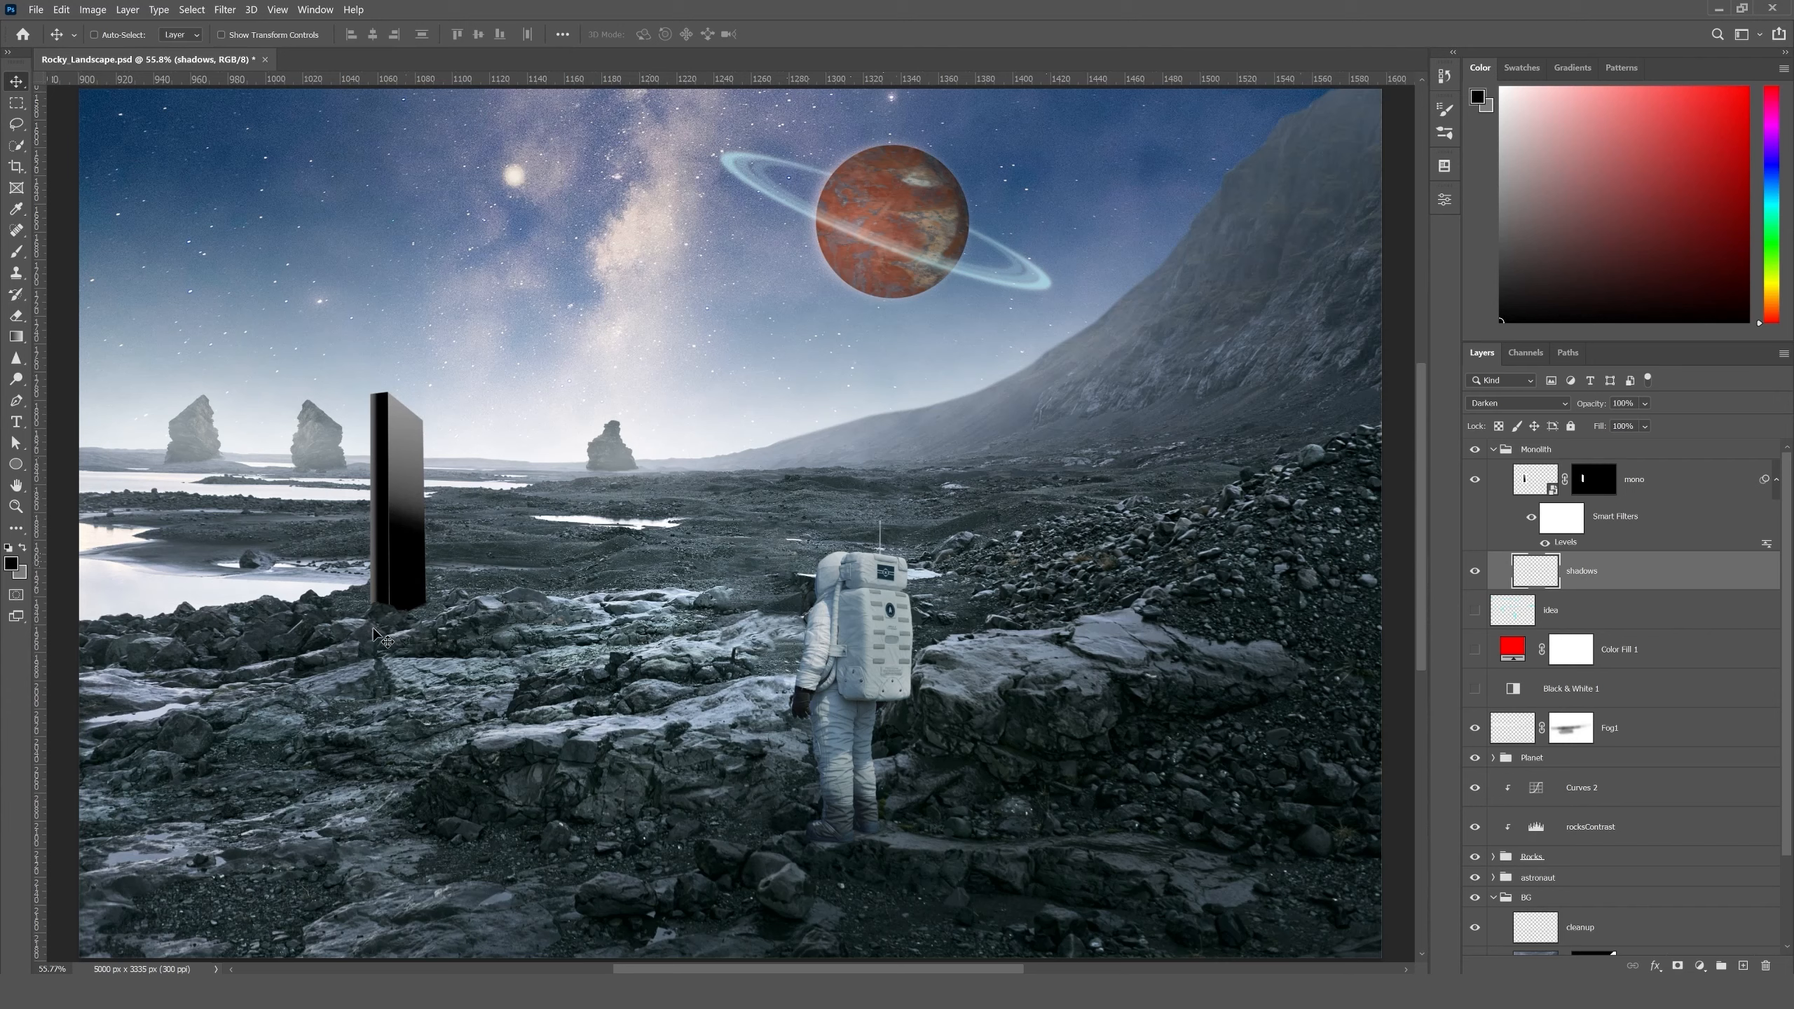
# - Select the mono layer and open the Stone_Texture image from the Ch04 exercise folder
pyautogui.click(1644, 486)
pyautogui.click(35, 9)
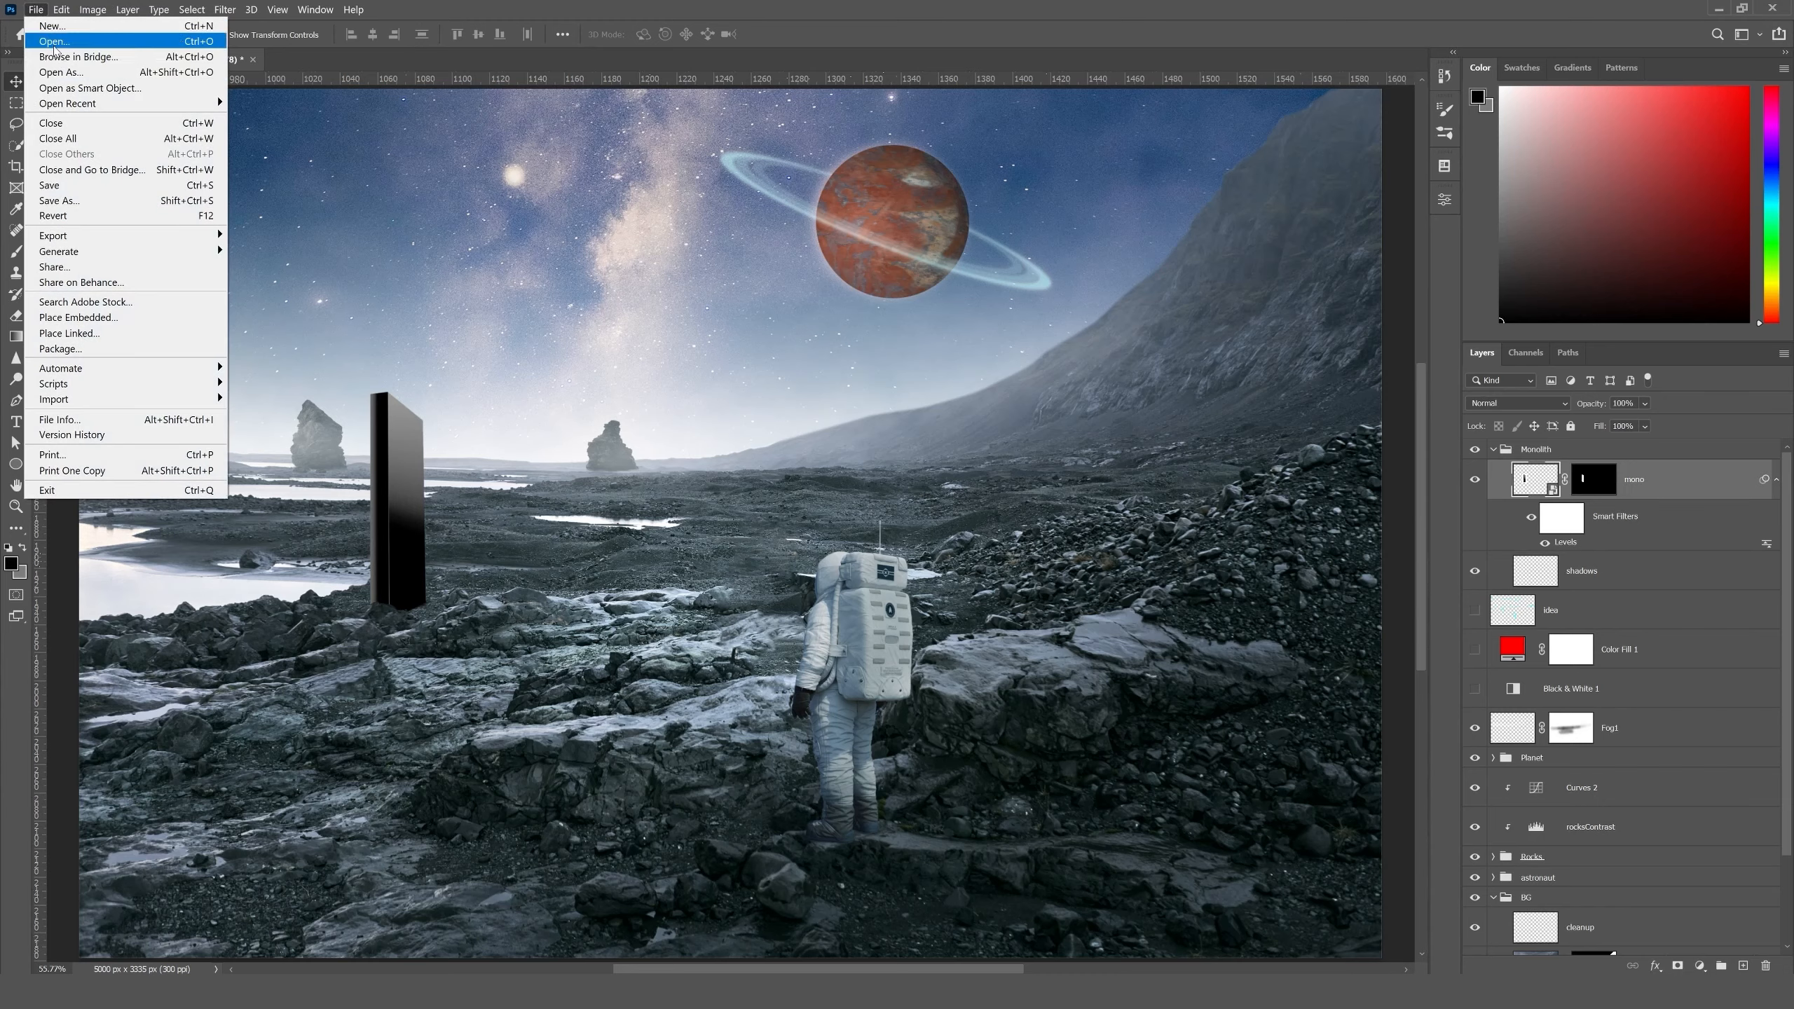
pyautogui.click(50, 45)
pyautogui.click(455, 244)
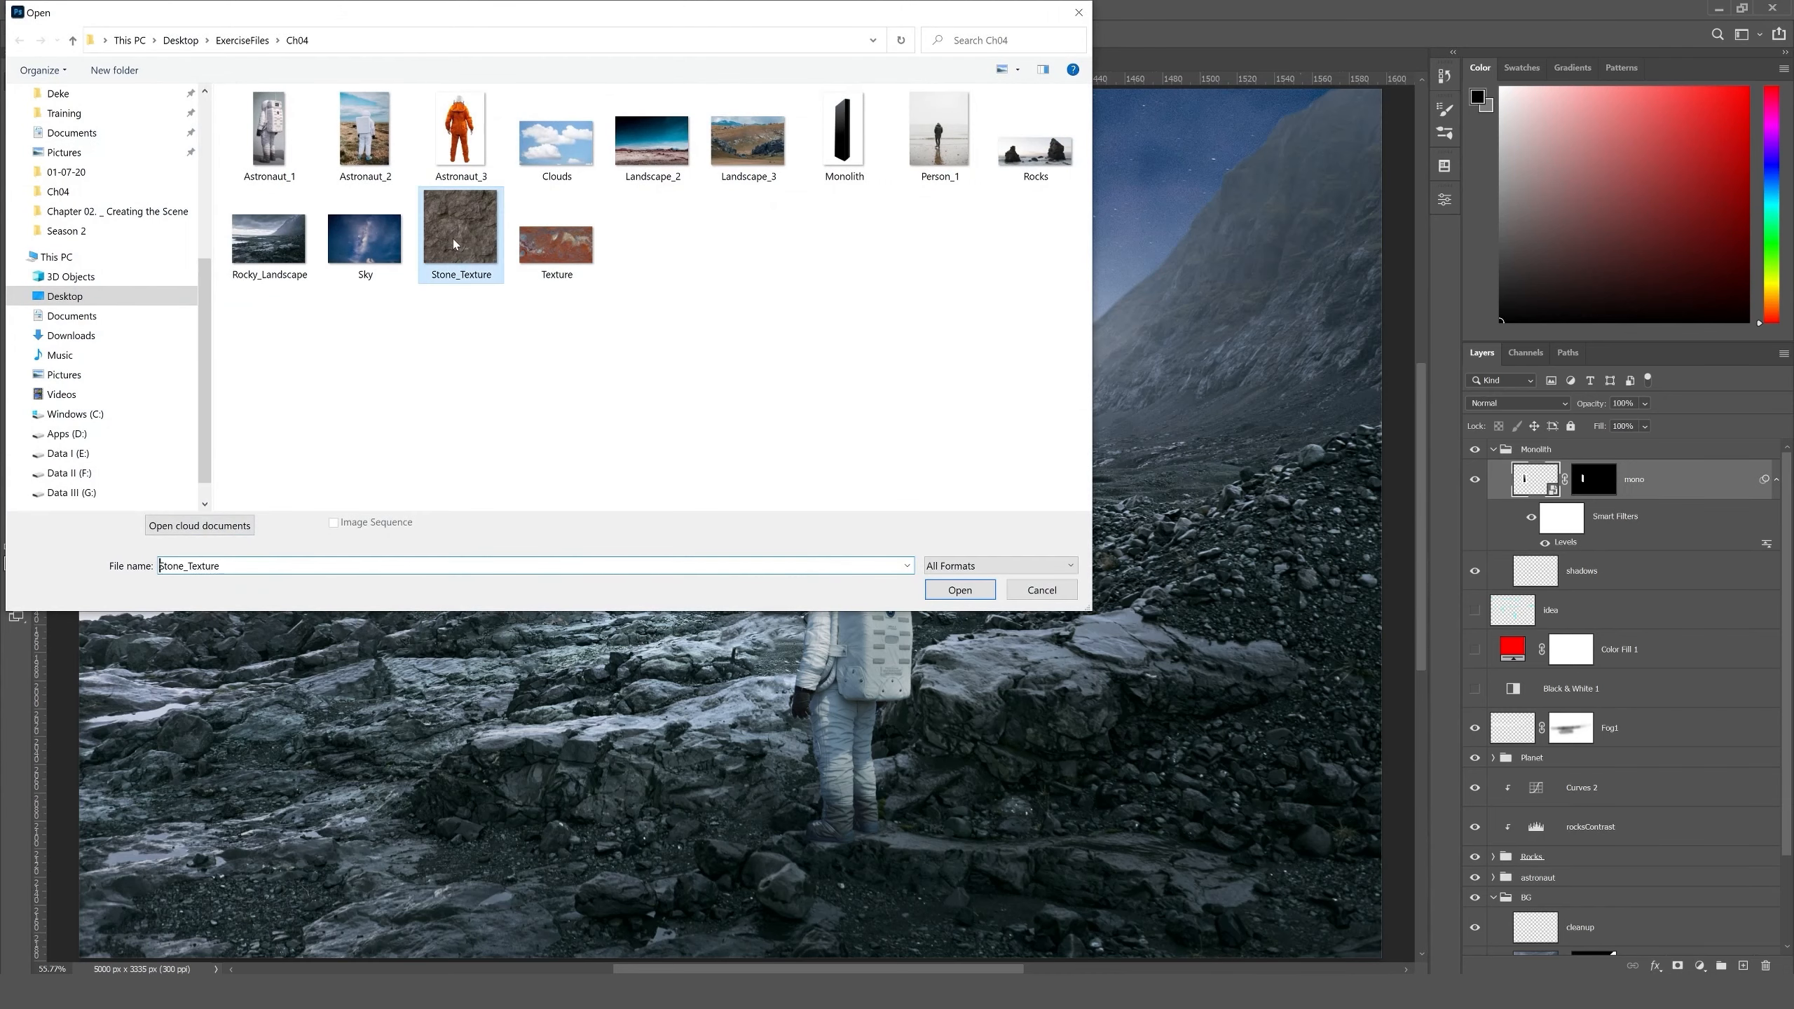
pyautogui.click(959, 589)
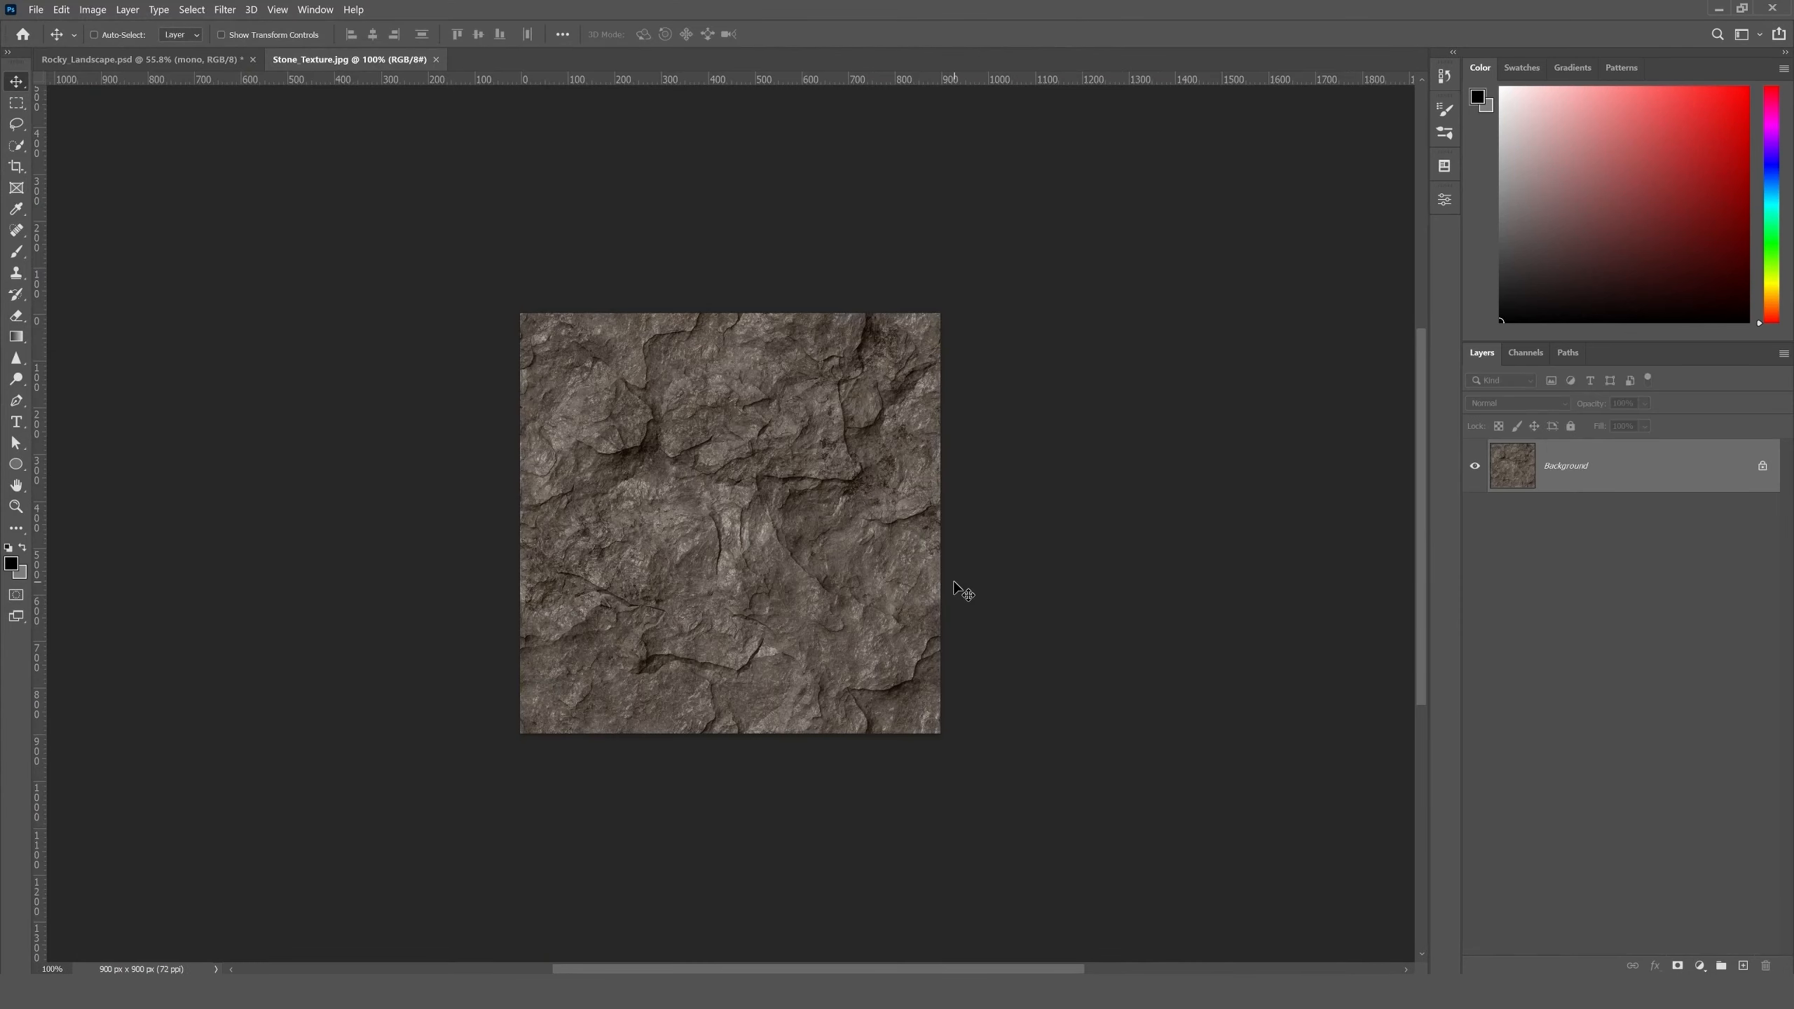
# - Copy the stone texture into the Rocky_Landscape document directly above the mono layer and name its layer stone
pyautogui.moveTo(807, 452); pyautogui.dragTo(489, 488)
pyautogui.doubleClick(1580, 480)
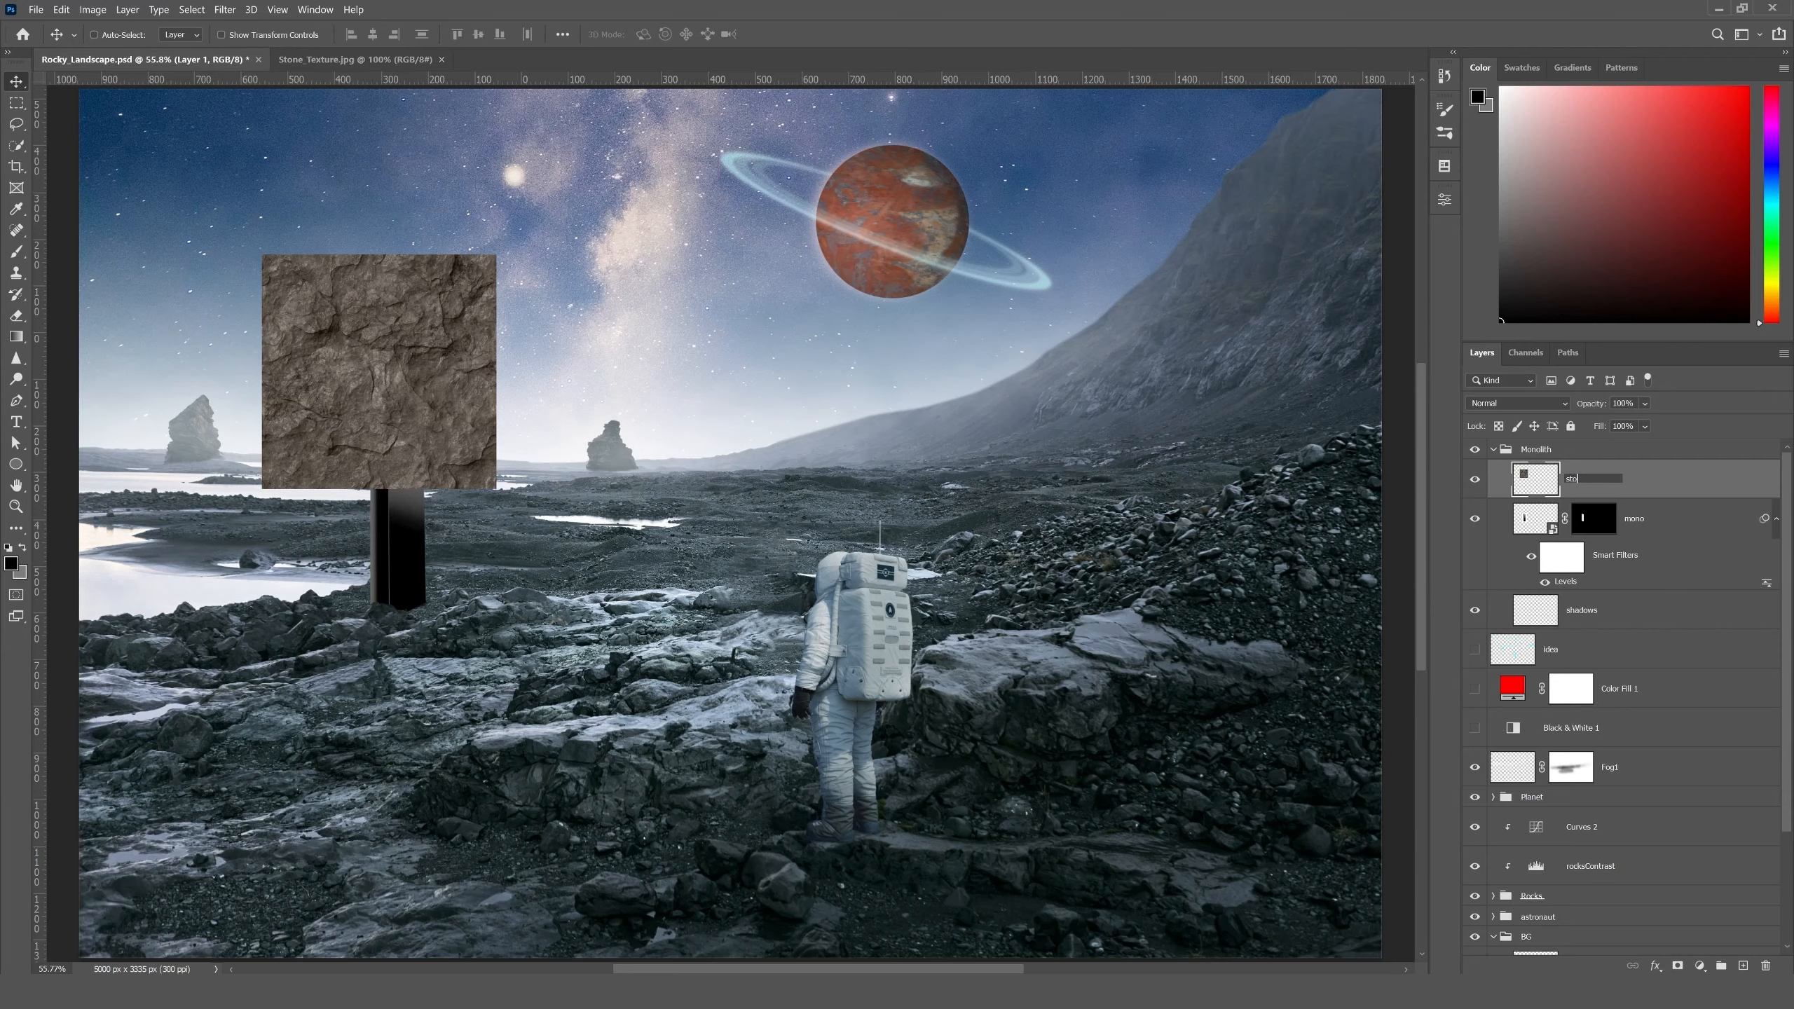
pyautogui.write('stone')
pyautogui.press('Return')
# - Scale the stone layer down proportionally to about twice the monolith's width and position it over the monolith's upper part
pyautogui.hotkey('ctrl', '+')
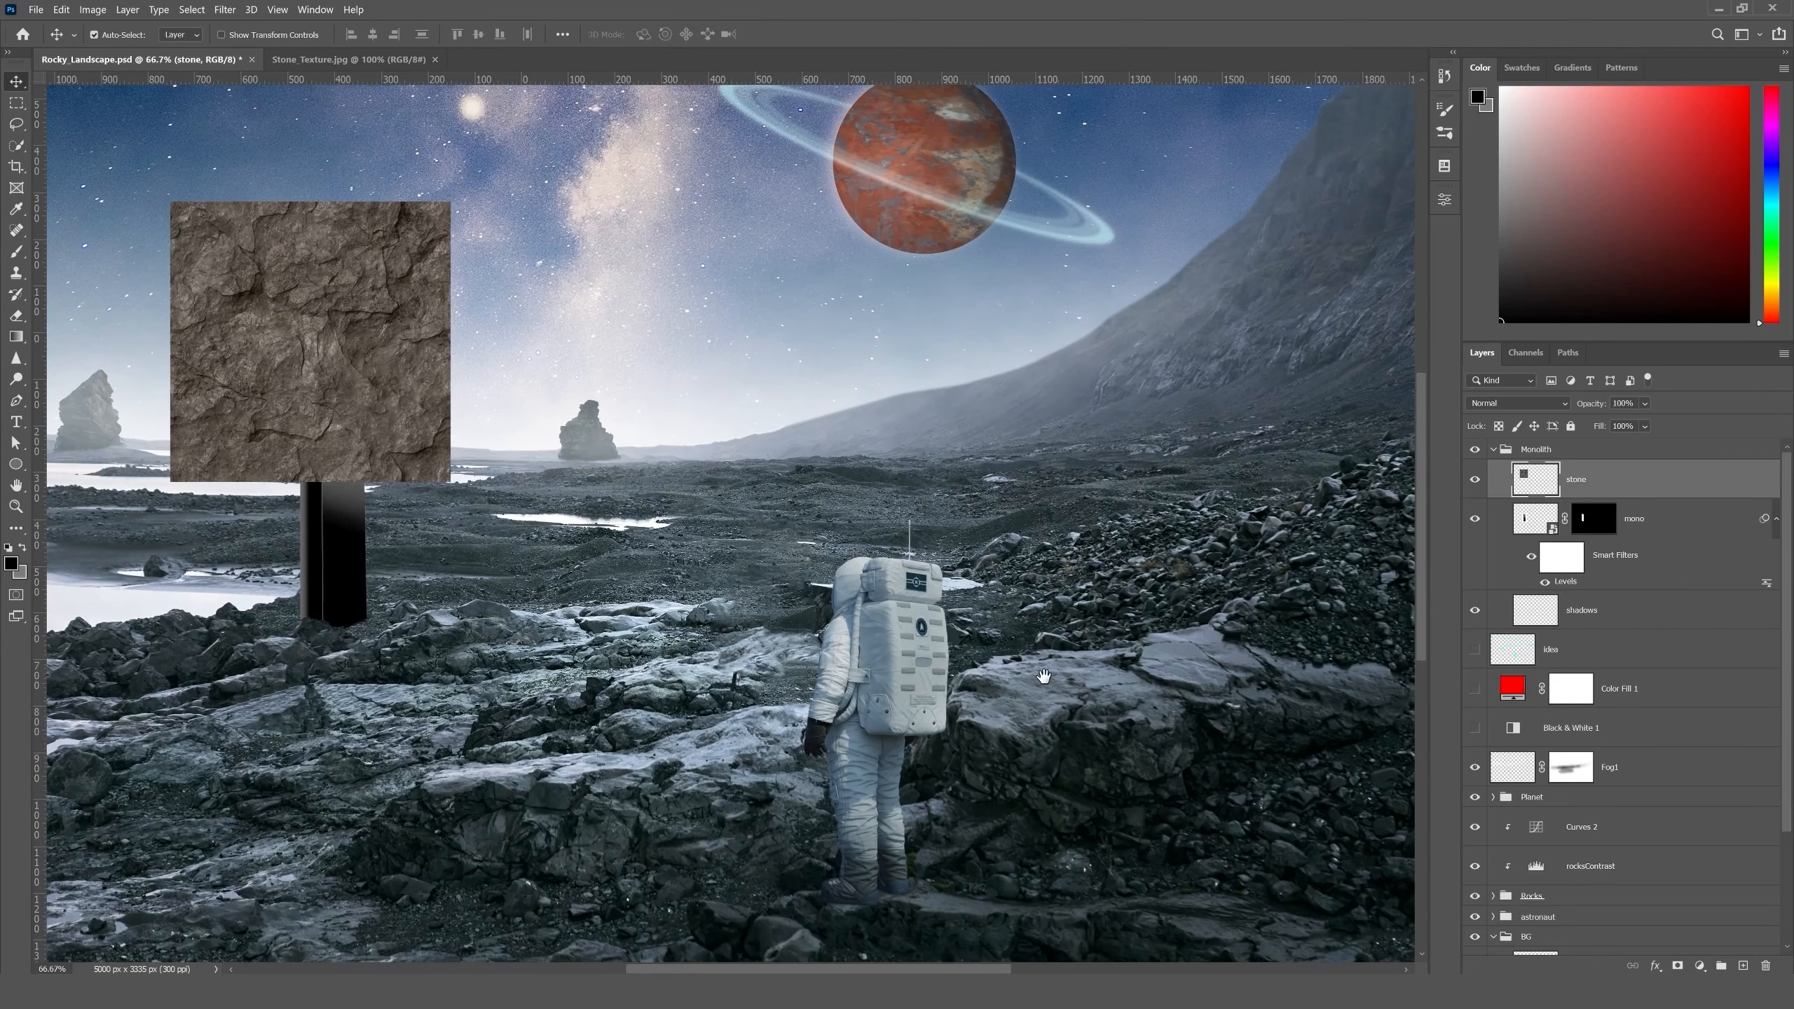
pyautogui.moveTo(524, 432); pyautogui.dragTo(800, 575)
pyautogui.moveTo(702, 523); pyautogui.dragTo(740, 599)
pyautogui.hotkey('ctrl', 't')
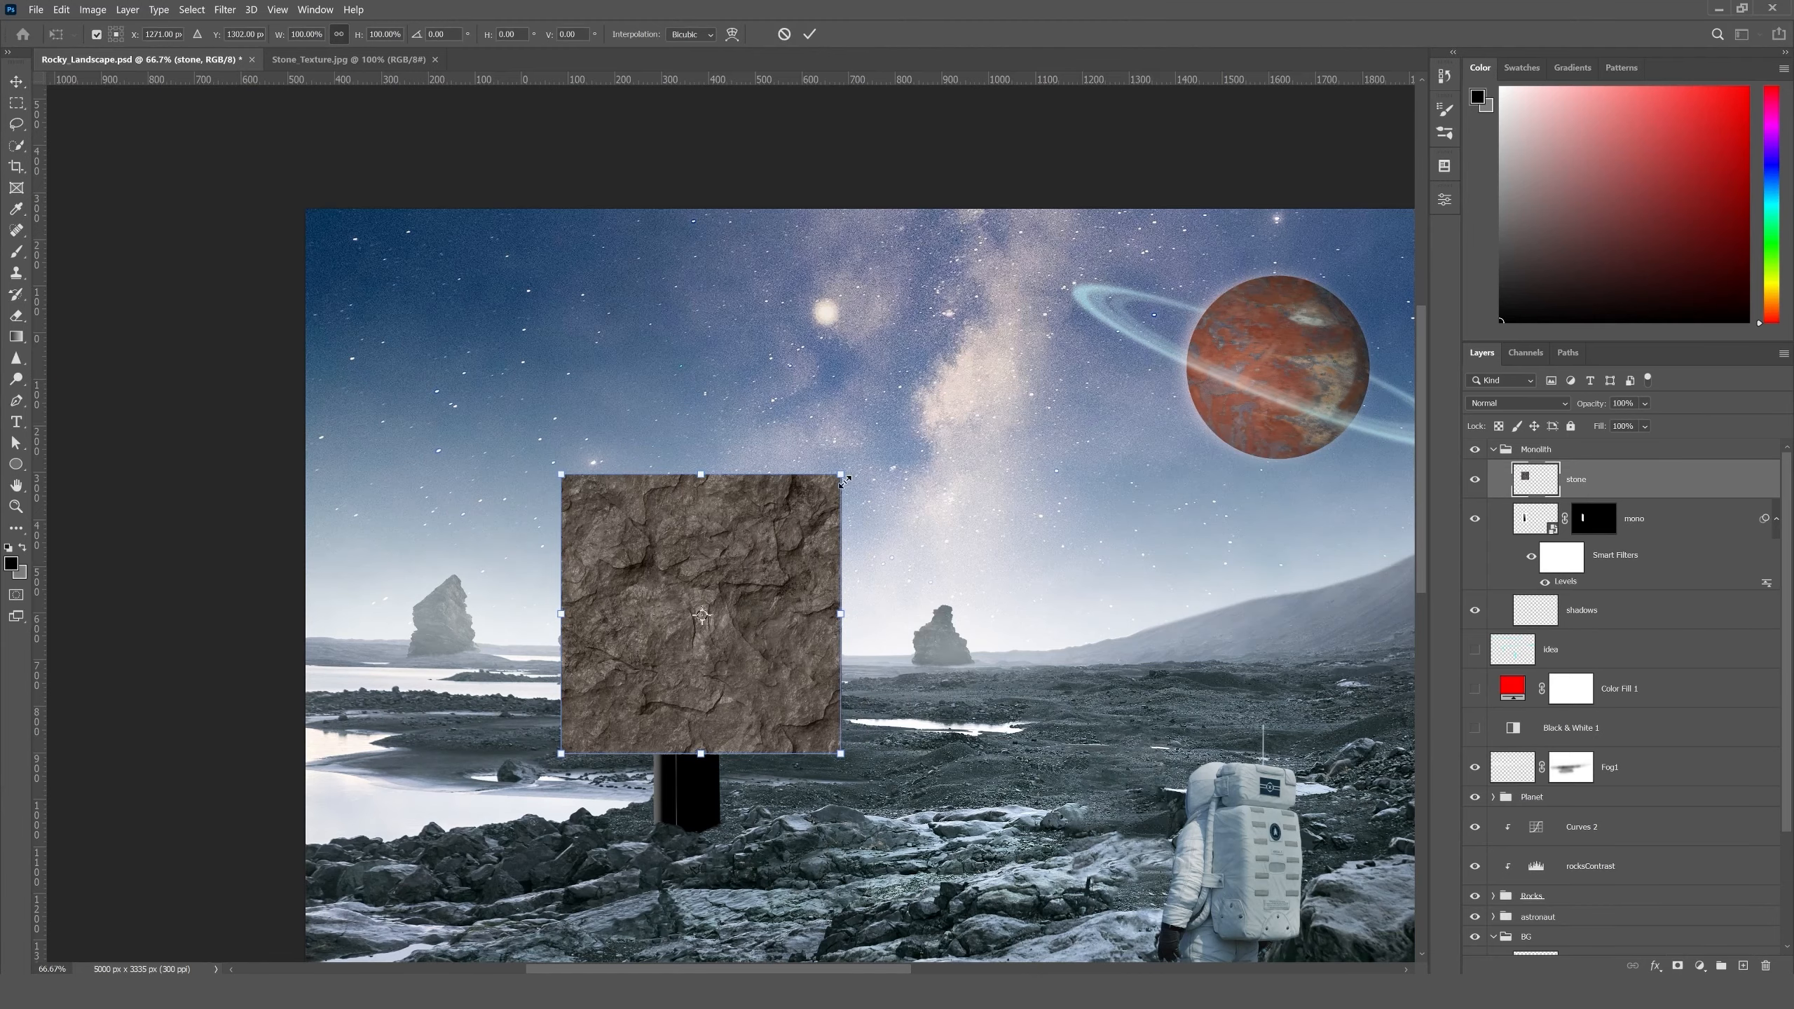
pyautogui.moveTo(843, 476); pyautogui.dragTo(707, 594)
pyautogui.hotkey('ctrl', '+')
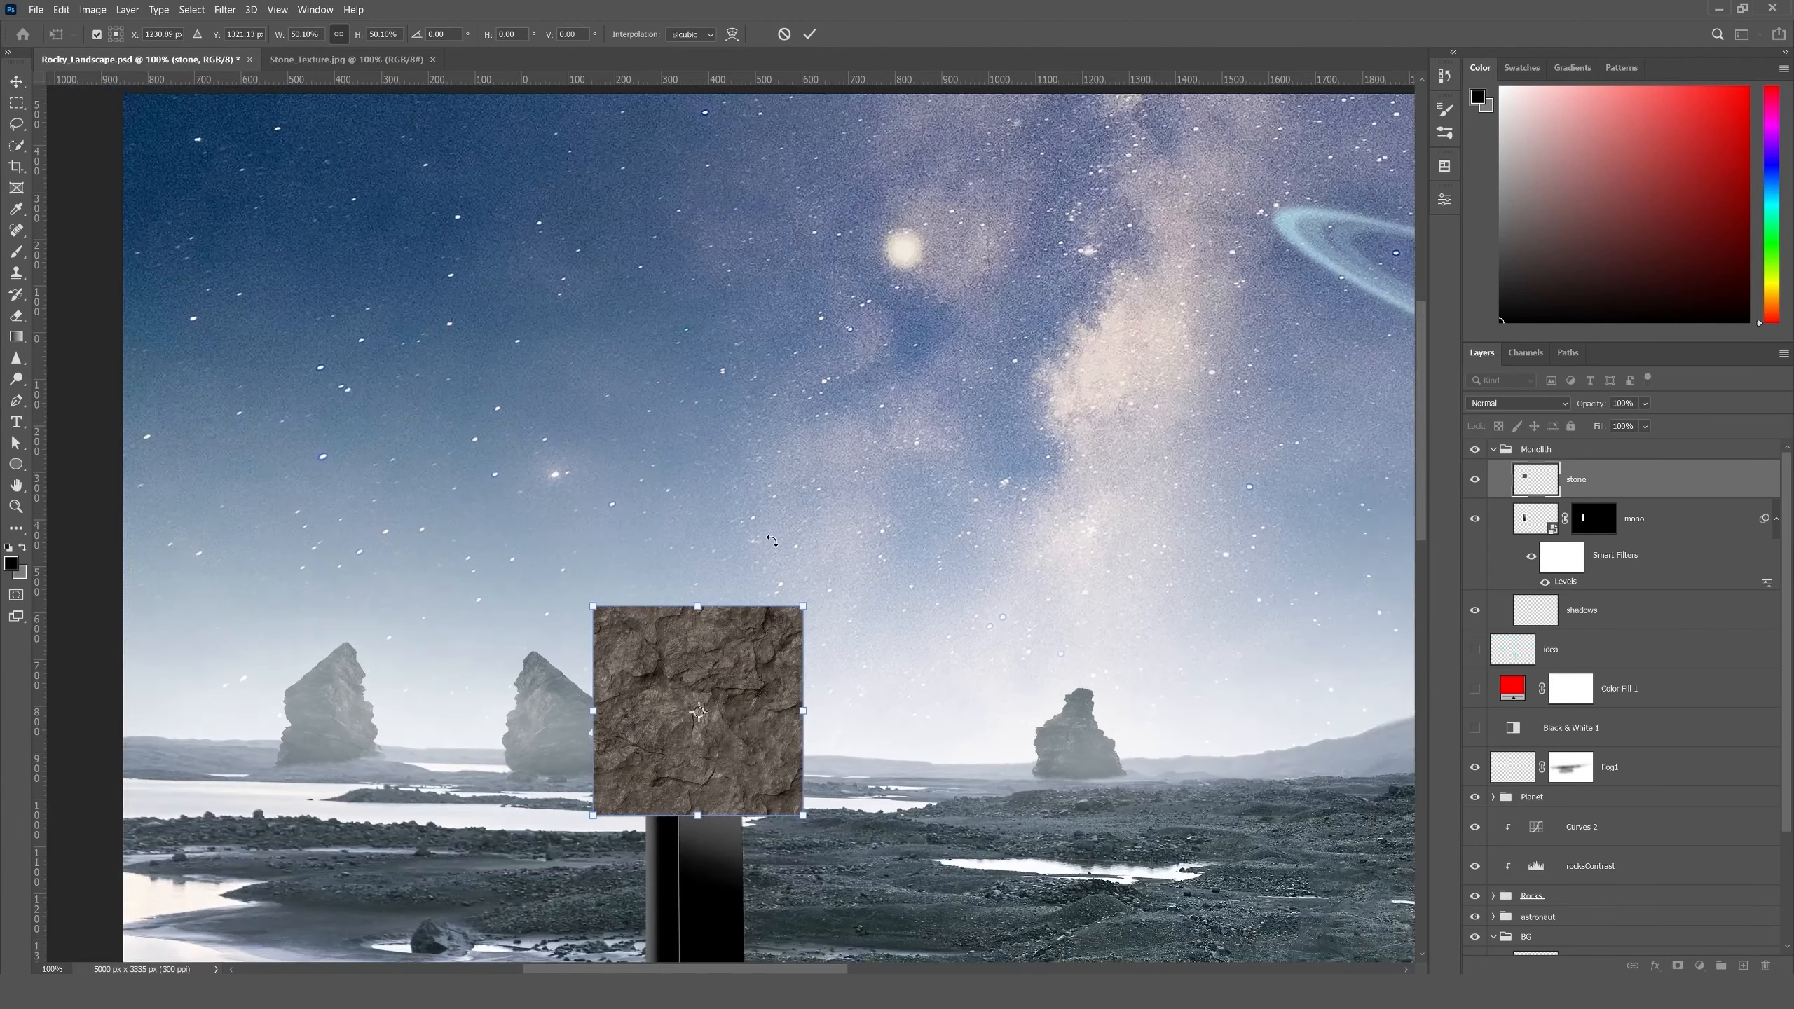
pyautogui.hotkey('ctrl', '+')
pyautogui.moveTo(744, 742); pyautogui.dragTo(726, 313)
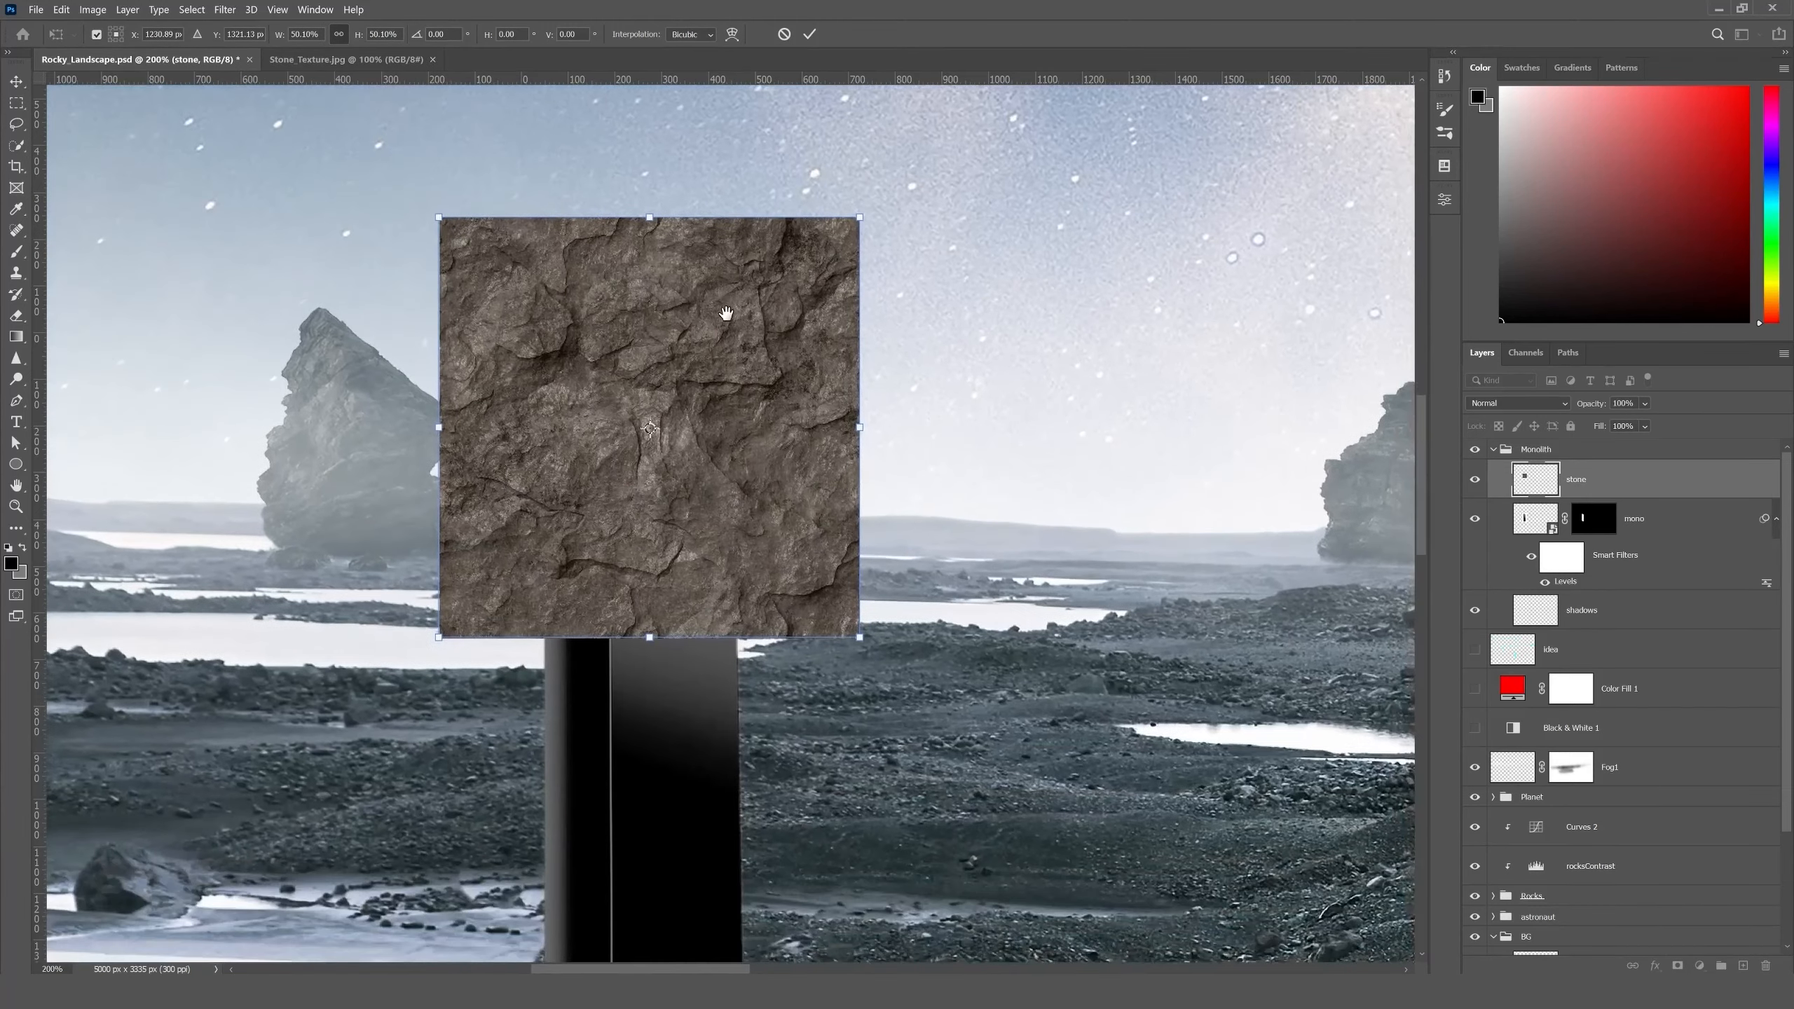
pyautogui.hotkey('ctrl', '-')
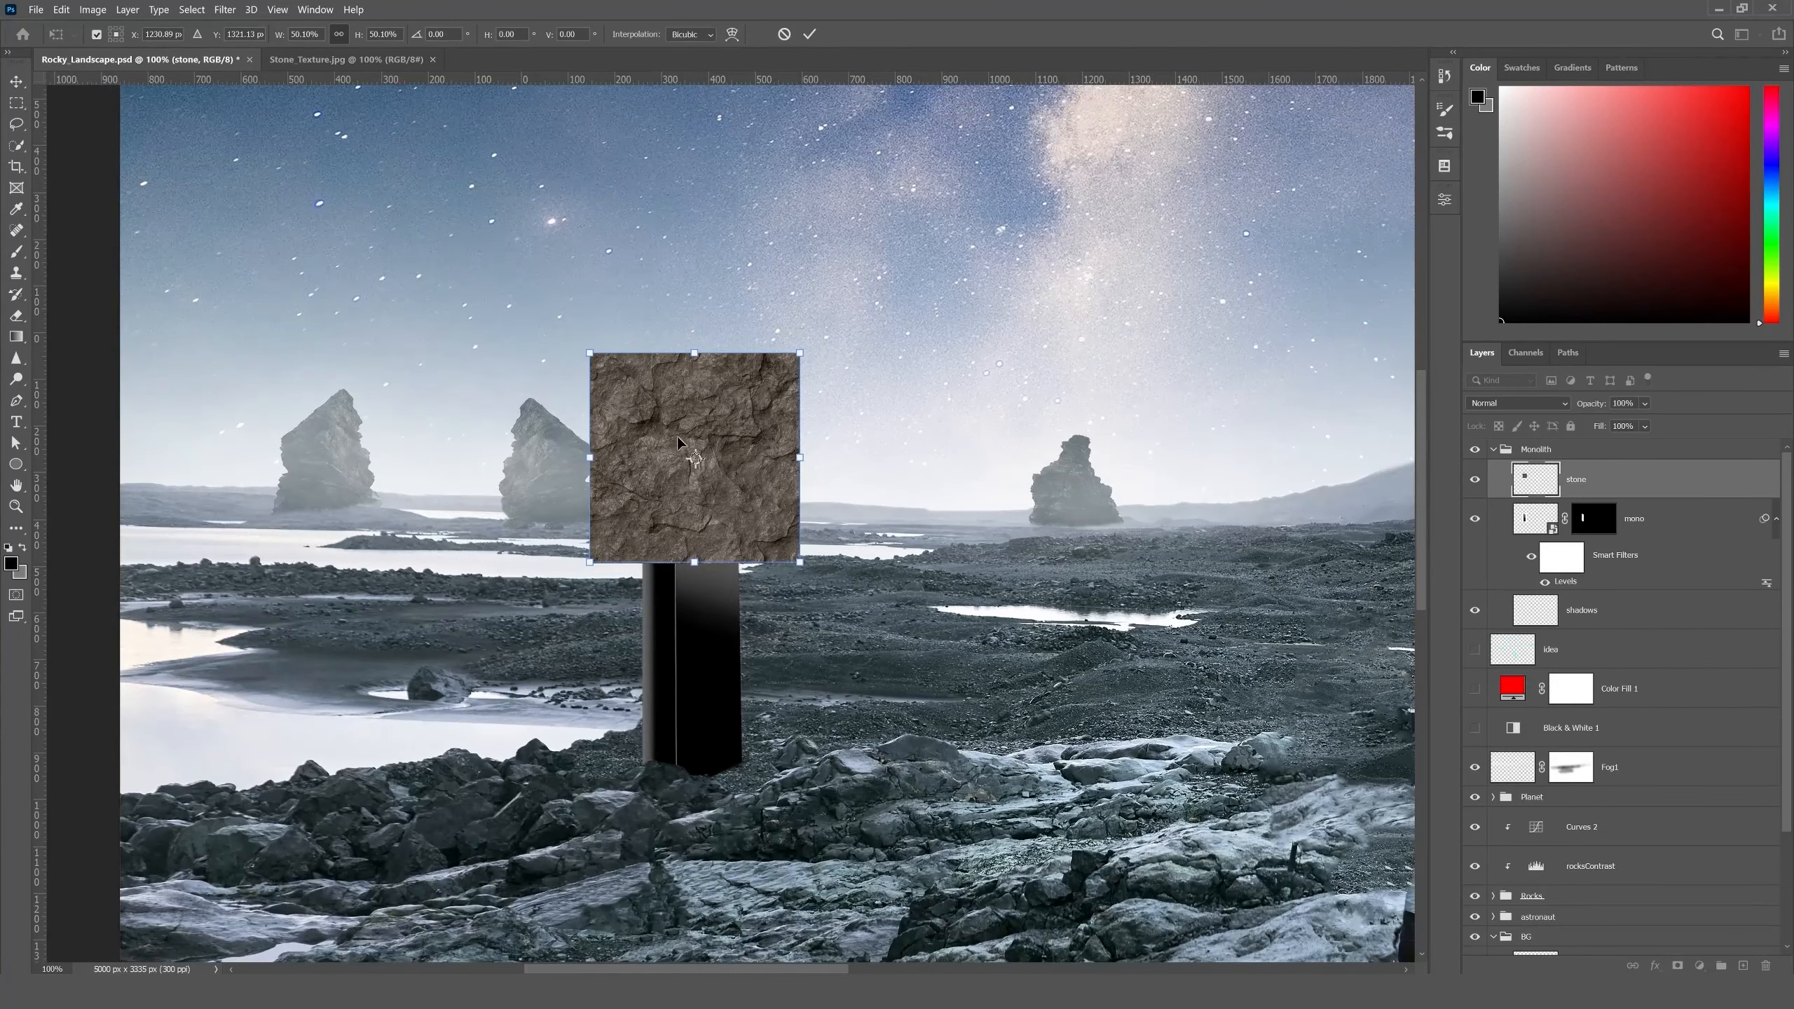
pyautogui.moveTo(590, 564); pyautogui.dragTo(694, 582)
pyautogui.moveTo(696, 496); pyautogui.dragTo(742, 316)
pyautogui.press('Return')
# - Duplicate the stone tile directly below the original and nudge the copy until the seam between them closes
pyautogui.hotkey('ctrl', '+')
pyautogui.moveTo(704, 212); pyautogui.dragTo(694, 550)
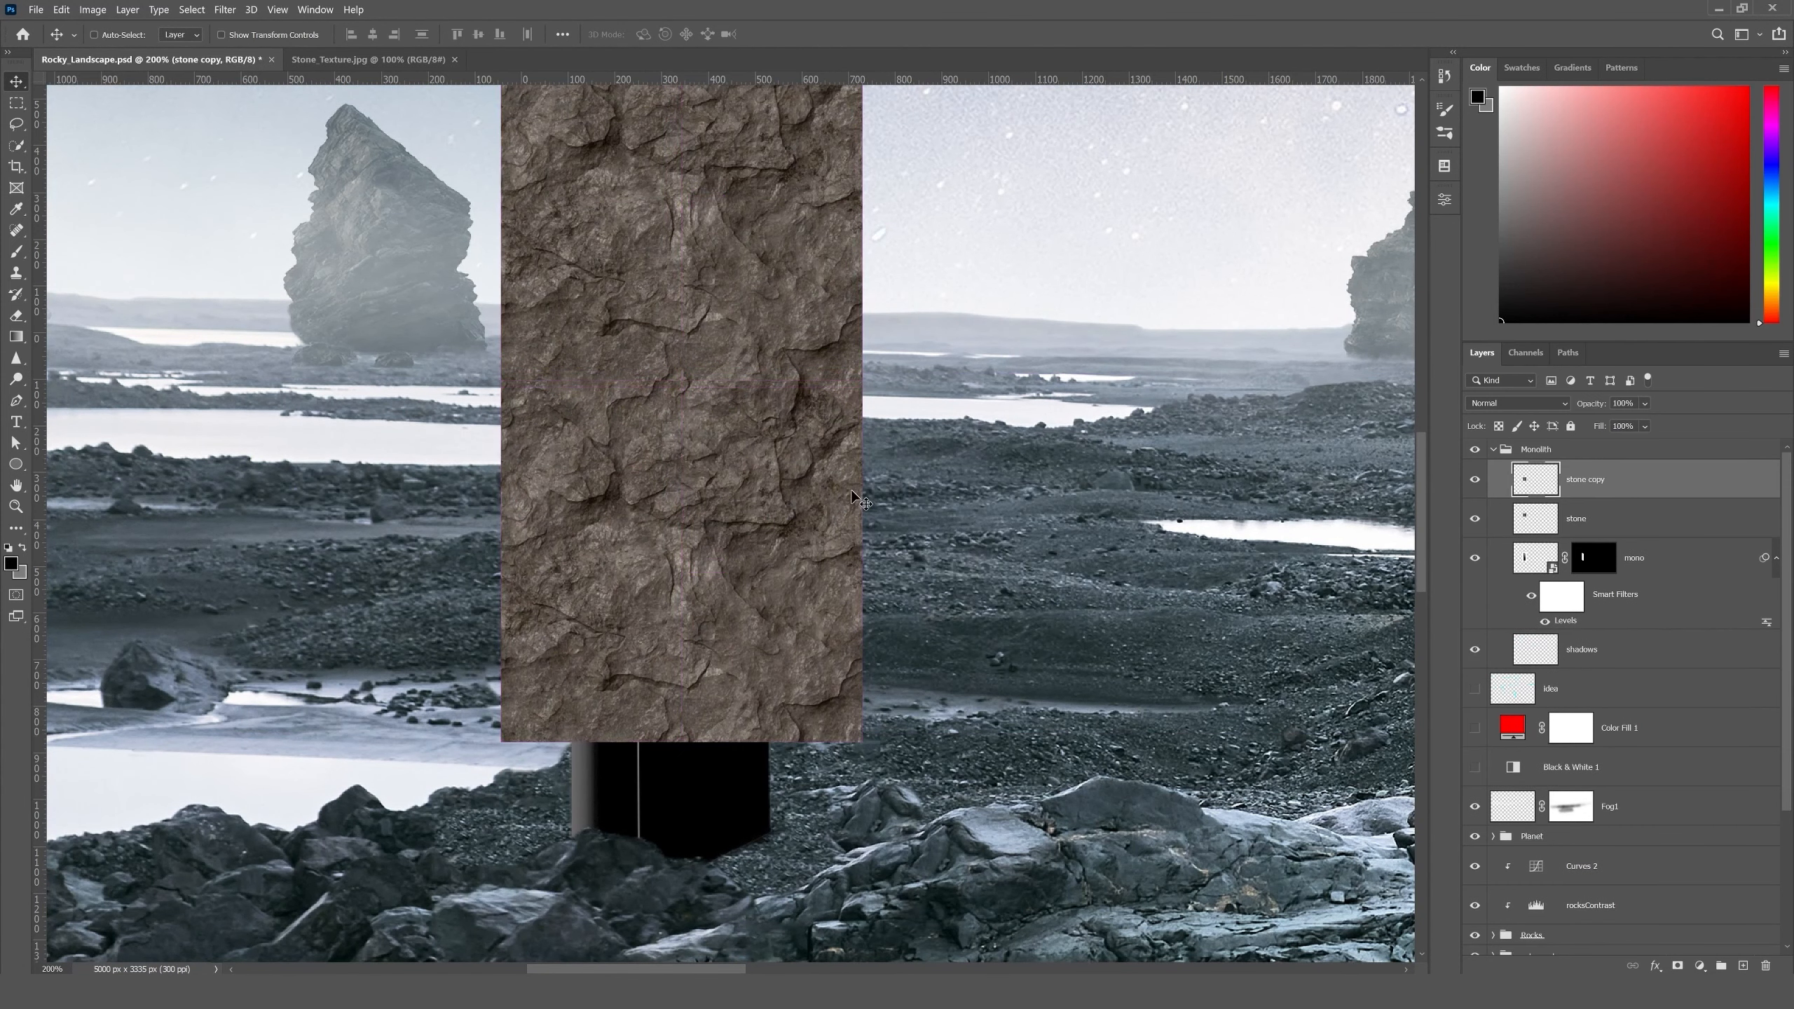
pyautogui.press('Down')
pyautogui.press('Down')
pyautogui.press('Down')
pyautogui.press('Down')
pyautogui.press('Down')
pyautogui.press('Down')
pyautogui.press('Down')
pyautogui.press('Down')
pyautogui.press('Down')
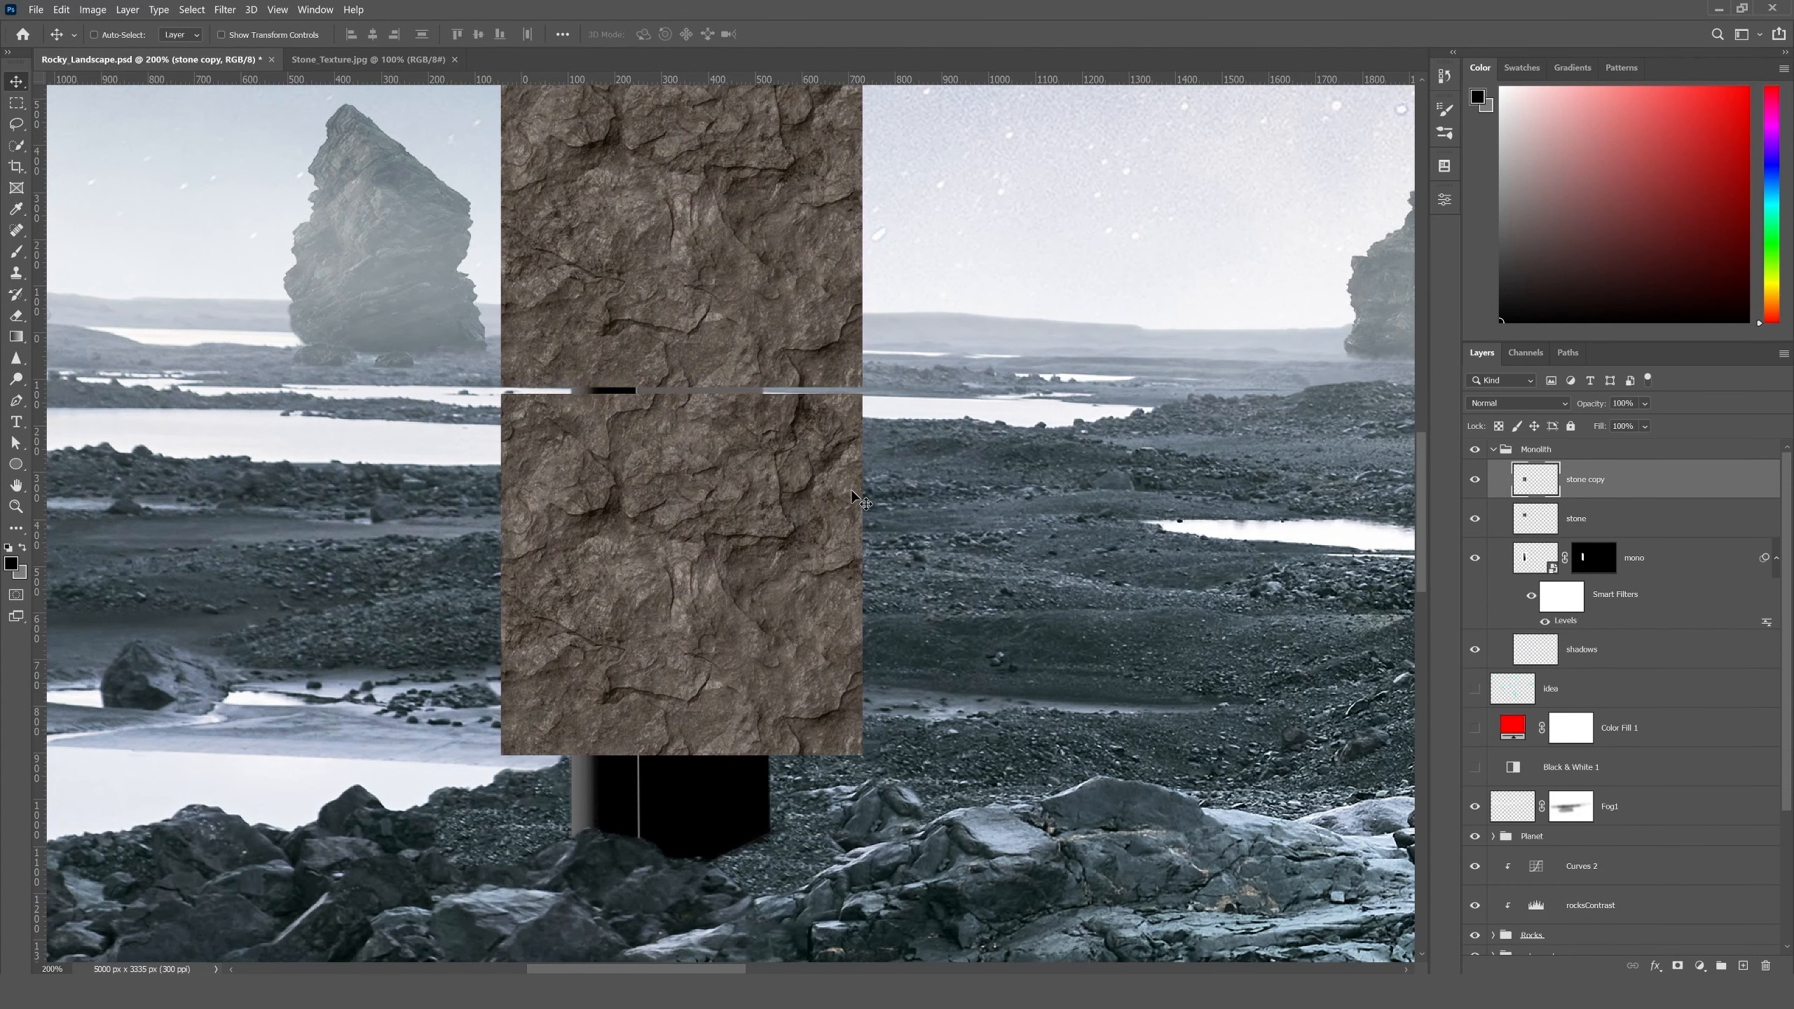
pyautogui.press('Up')
pyautogui.press('Up')
pyautogui.press('Up')
pyautogui.press('Up')
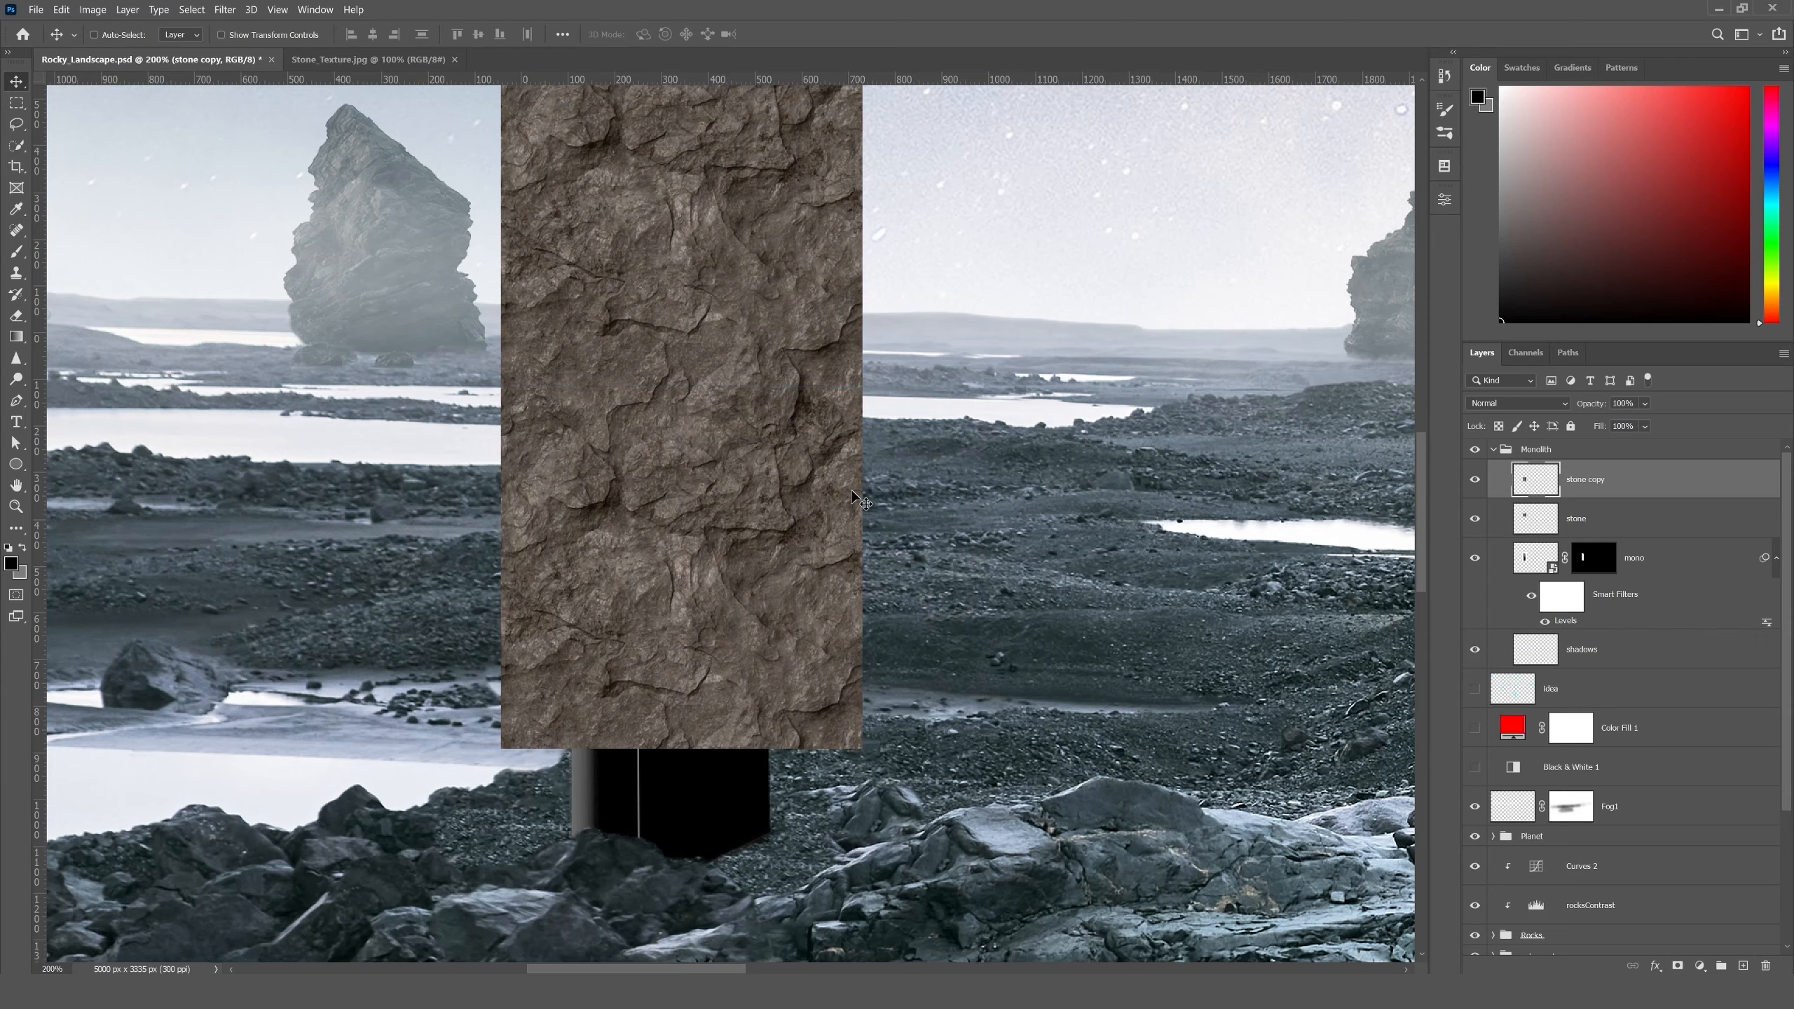
pyautogui.press('Up')
pyautogui.press('Down')
# - Add a third stone tile below the second so the texture column covers the monolith's base, and align its seam
pyautogui.hotkey('ctrl', '0')
pyautogui.hotkey('ctrl', '1')
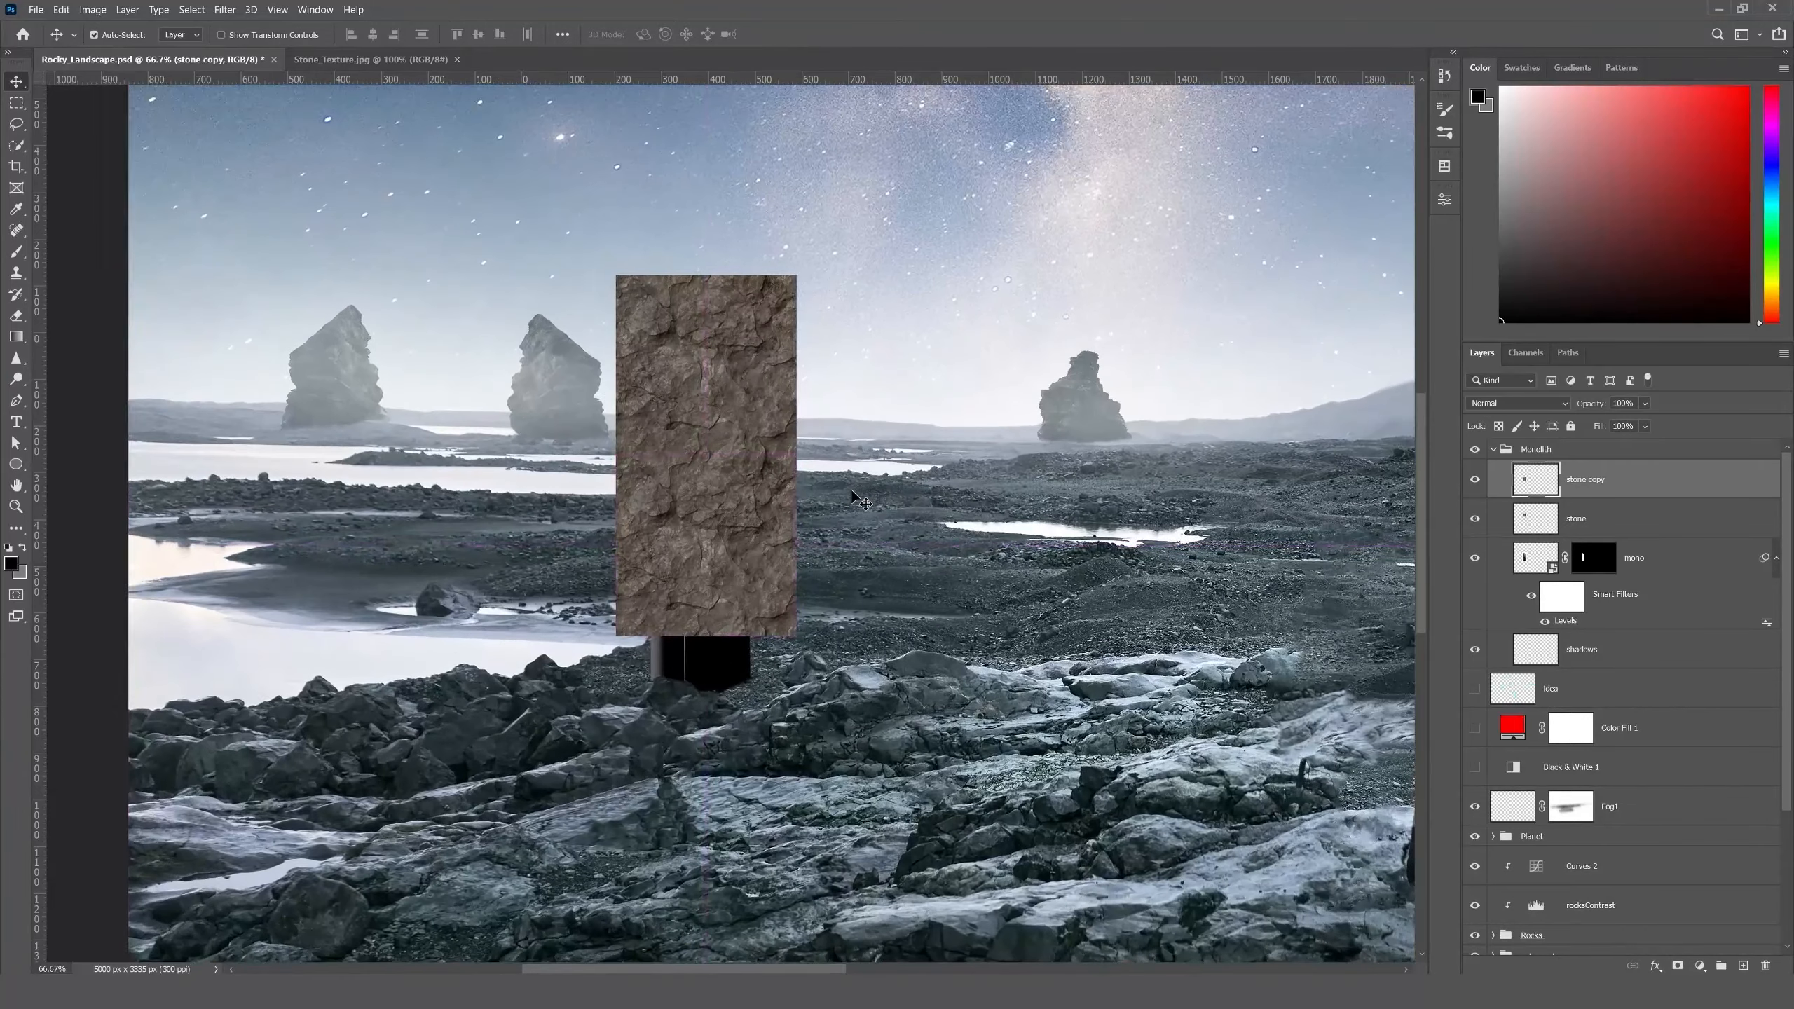
pyautogui.moveTo(710, 518); pyautogui.dragTo(709, 701)
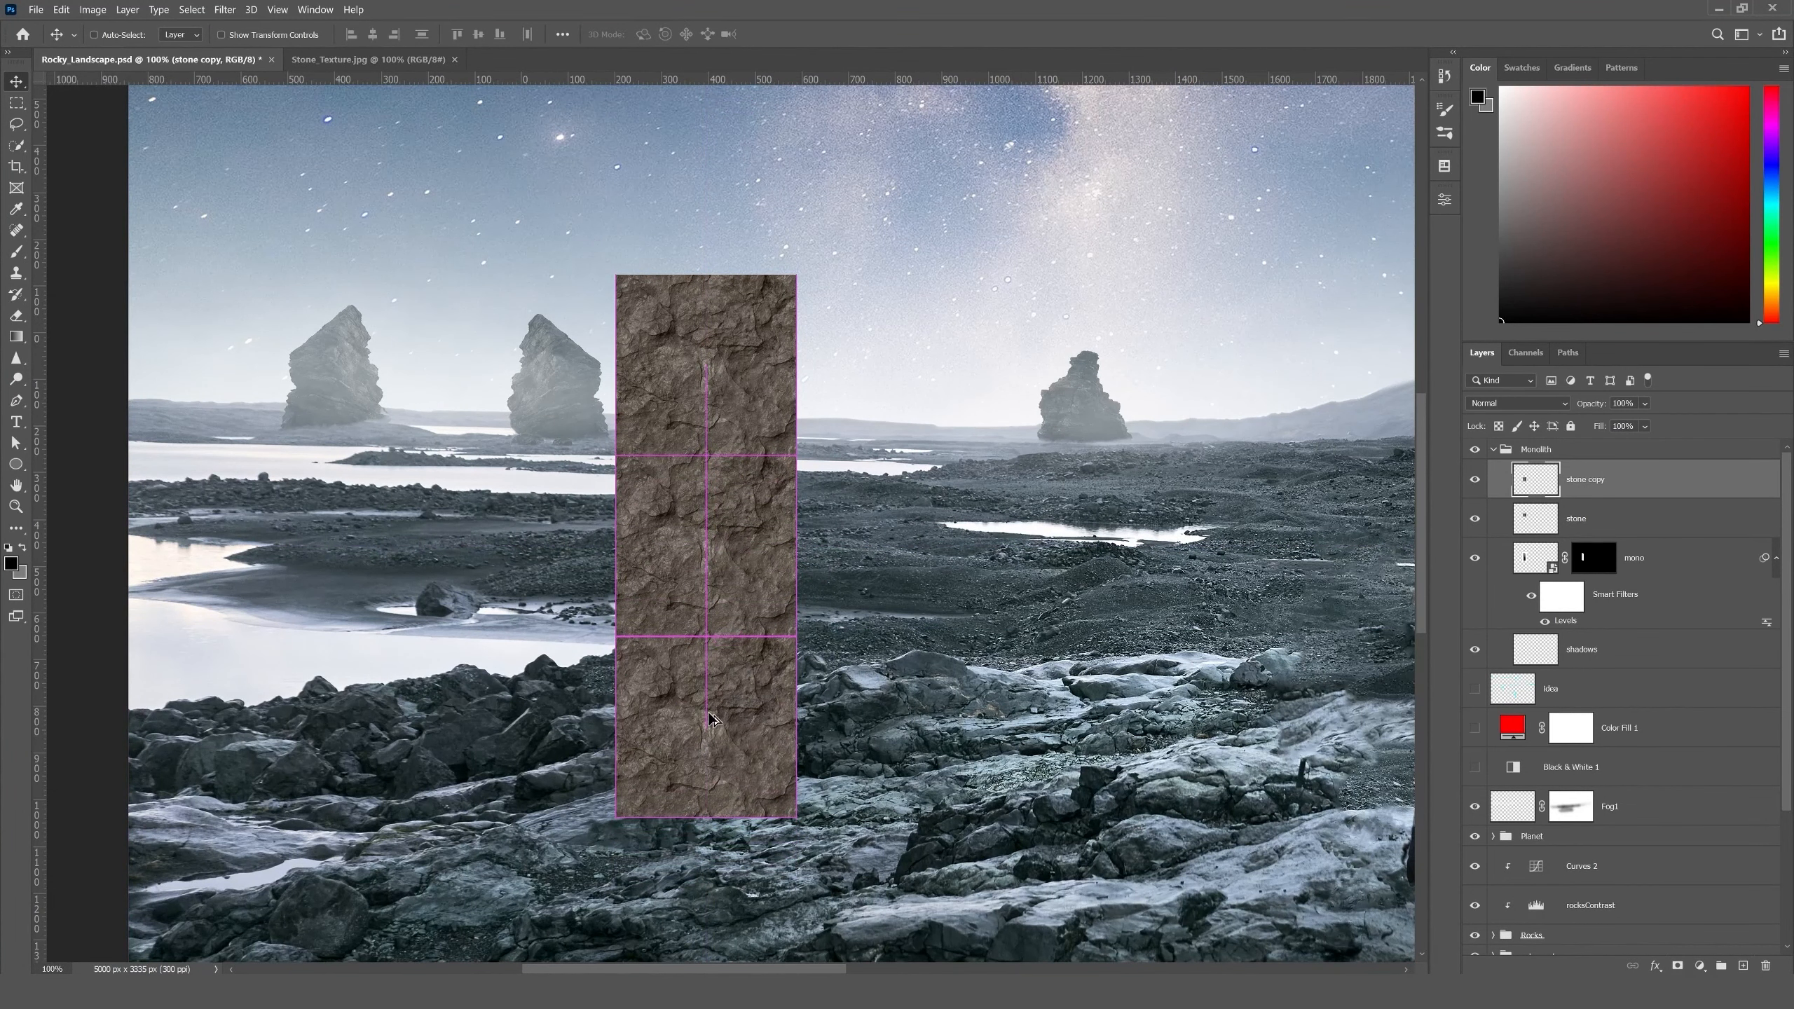
pyautogui.hotkey('ctrl', '+')
pyautogui.hotkey('ctrl', '+')
pyautogui.moveTo(869, 663); pyautogui.dragTo(949, 408)
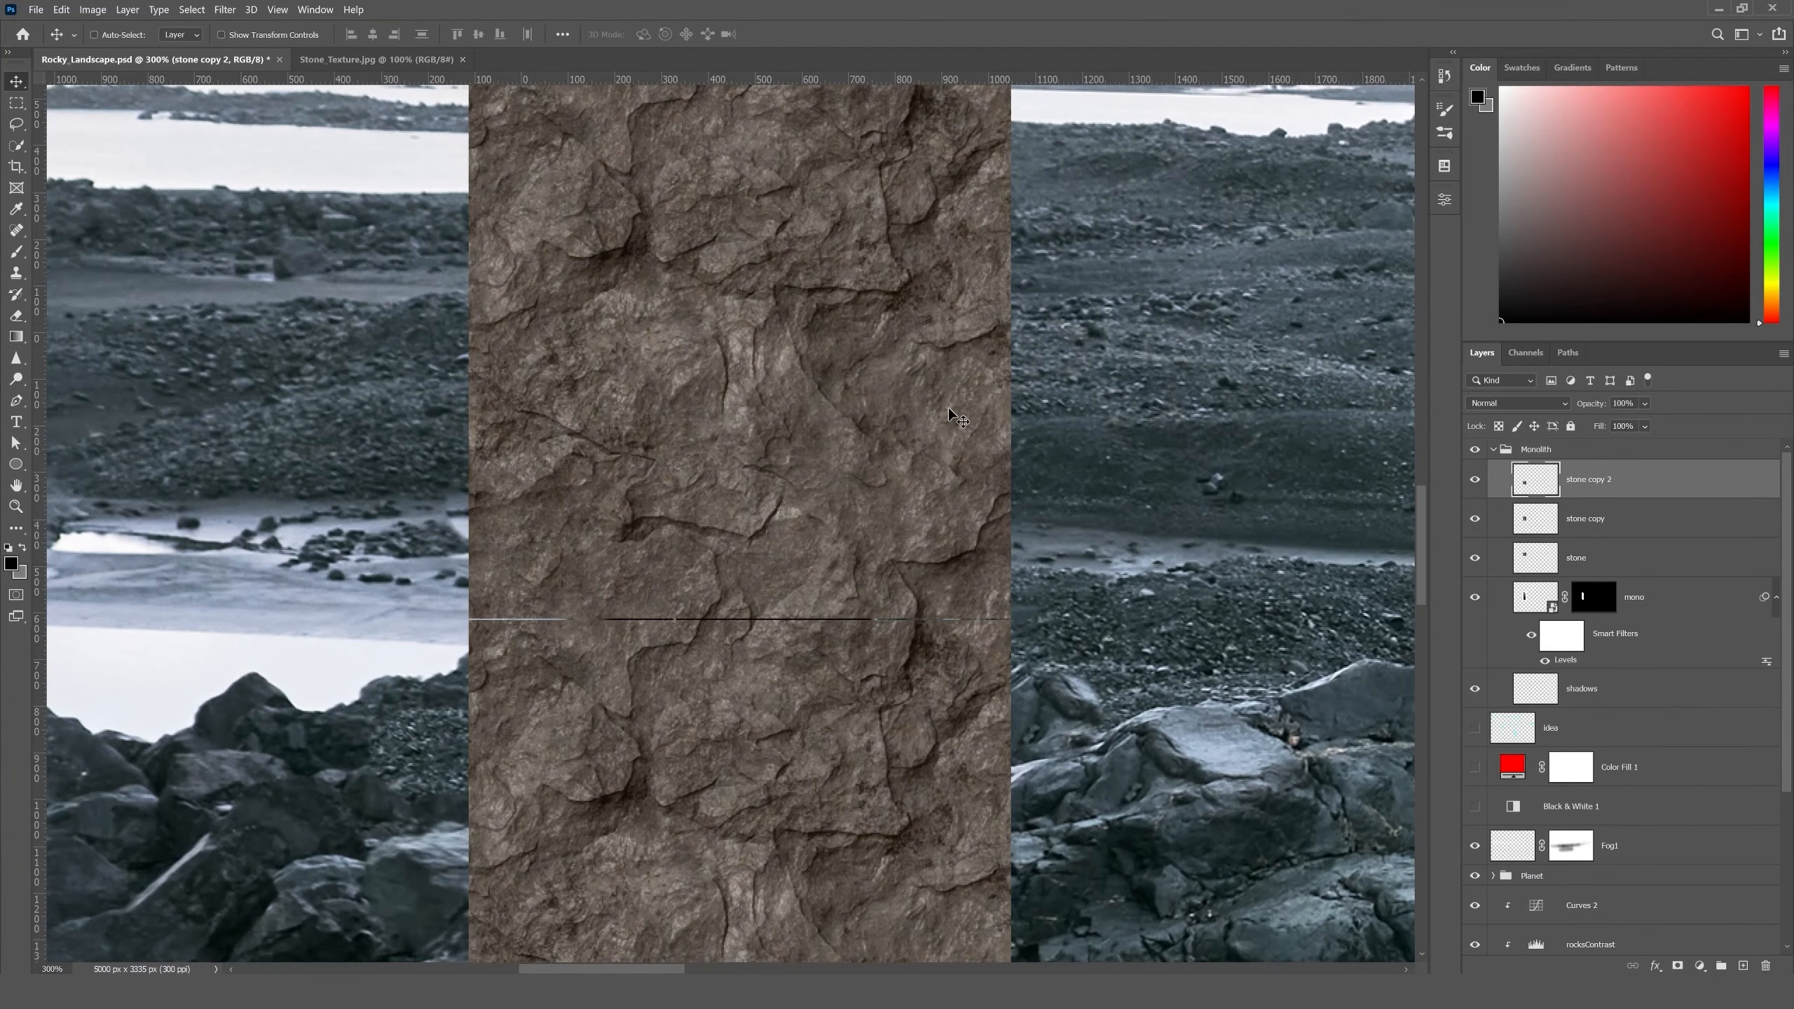
pyautogui.hotkey('ctrl', '-')
pyautogui.hotkey('ctrl', '-')
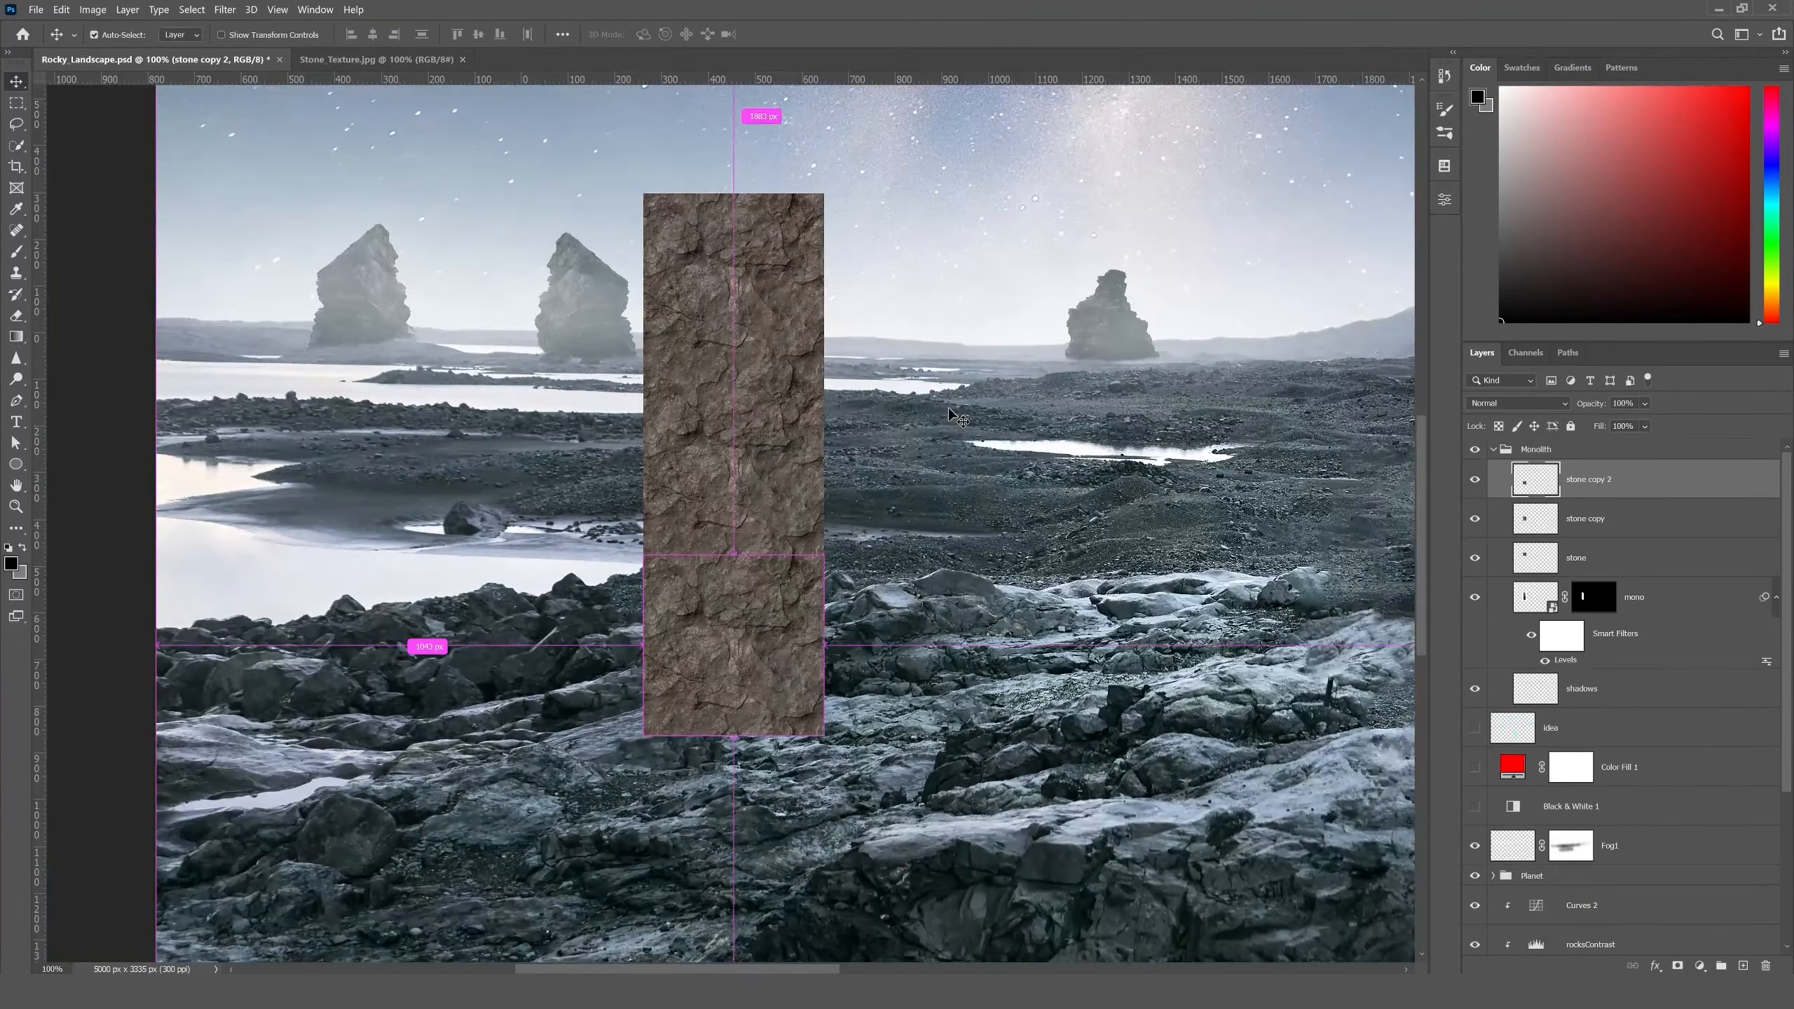
# - Scale the three stone layers down together to fit just around the monolith and merge them into one layer
pyautogui.keyDown('shift'); pyautogui.click(1597, 559); pyautogui.keyUp('shift')
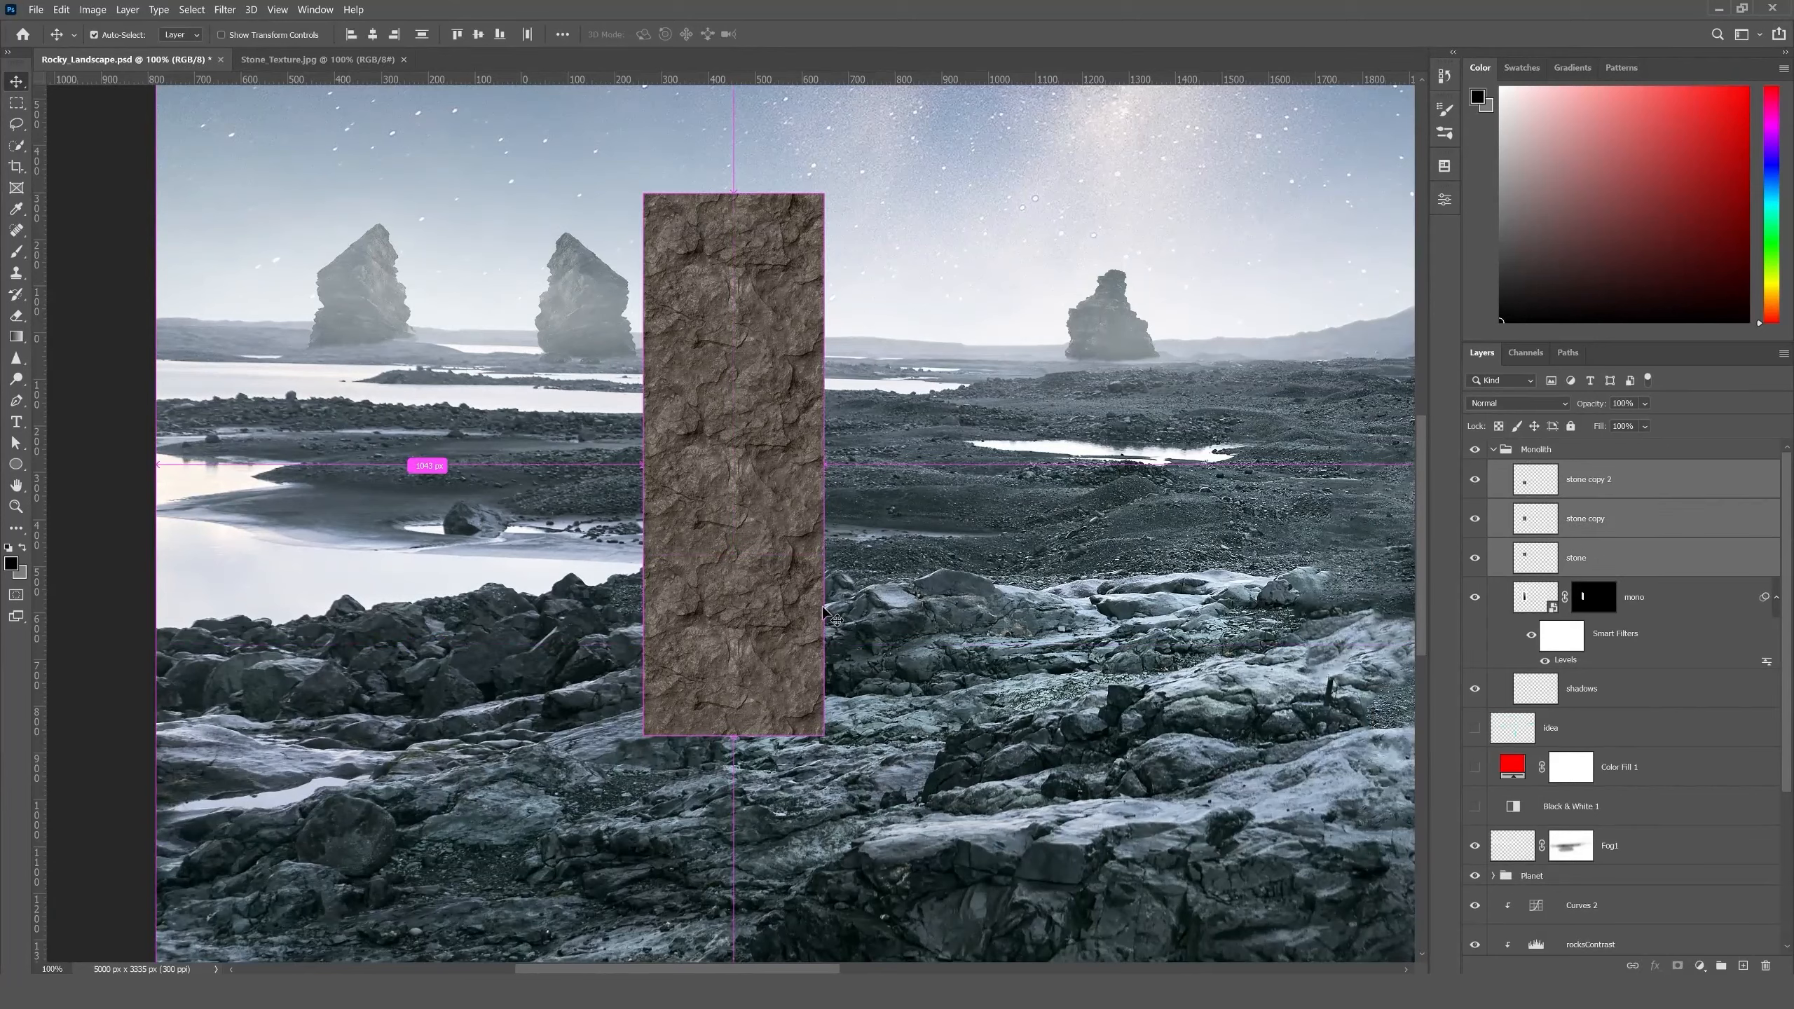
pyautogui.hotkey('ctrl', 't')
pyautogui.moveTo(823, 737); pyautogui.dragTo(824, 616)
pyautogui.moveTo(751, 556); pyautogui.dragTo(758, 547)
pyautogui.press('Return')
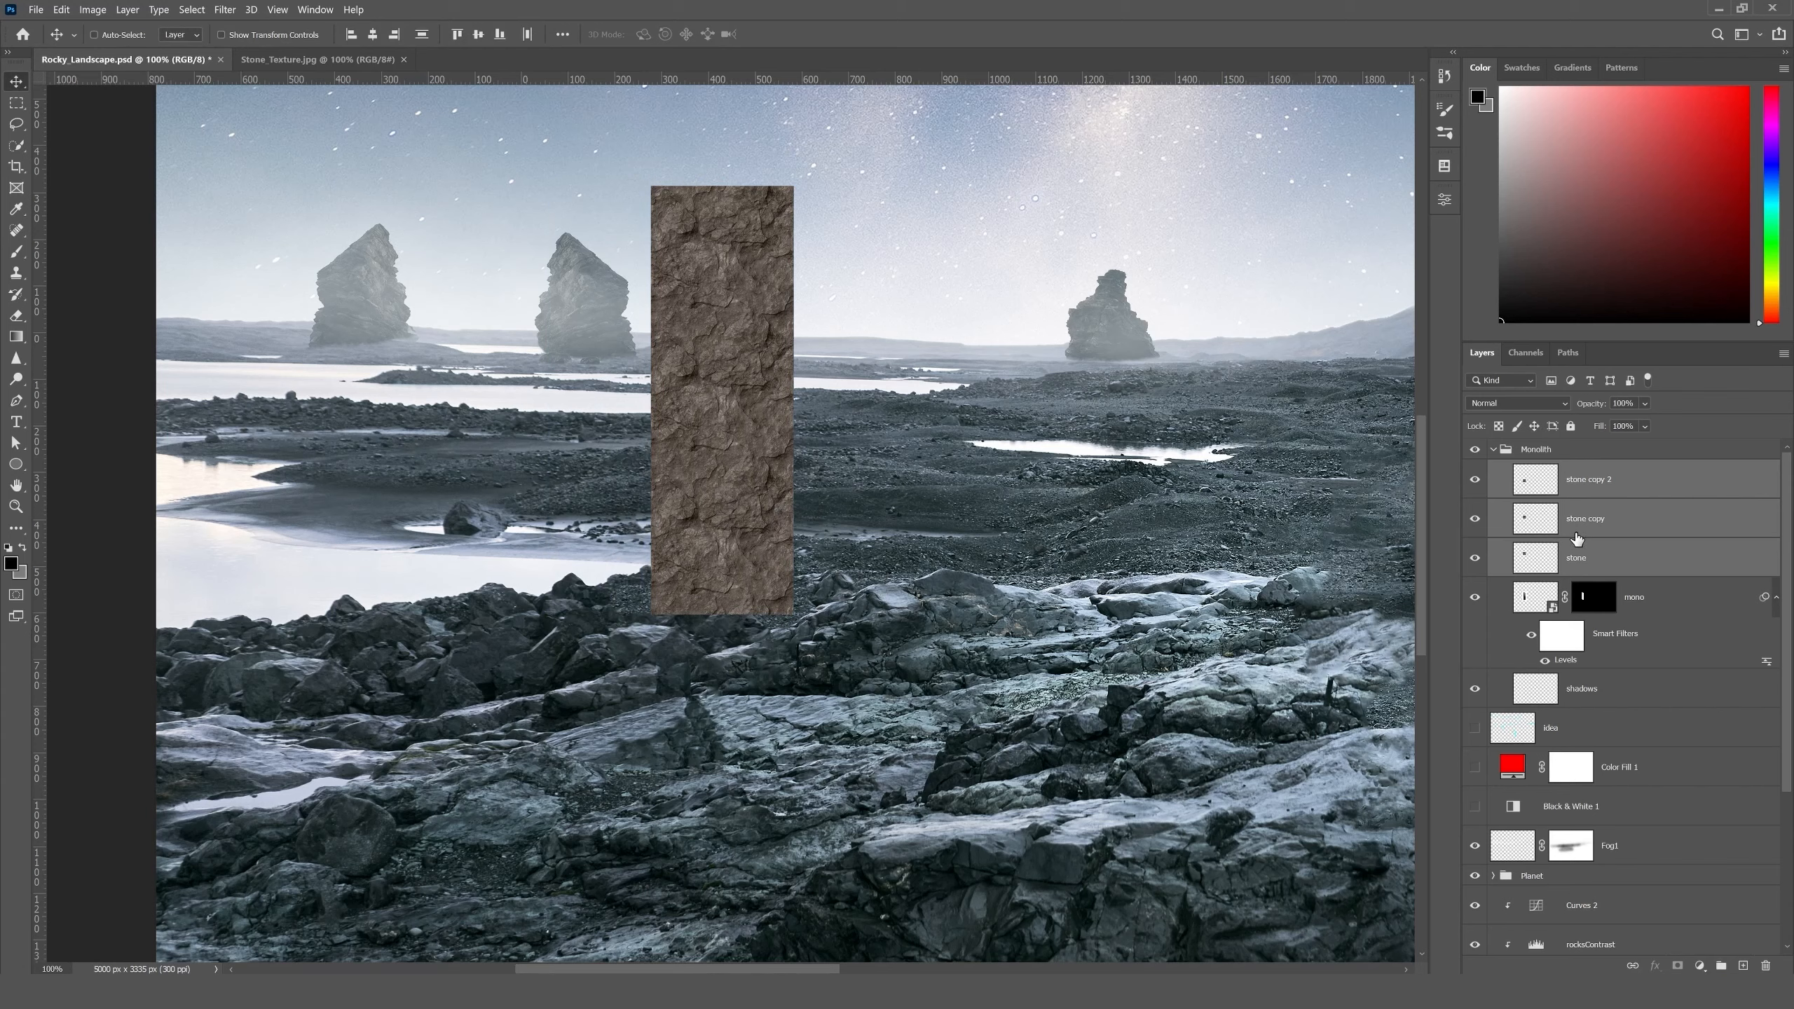
pyautogui.hotkey('ctrl', 'e')
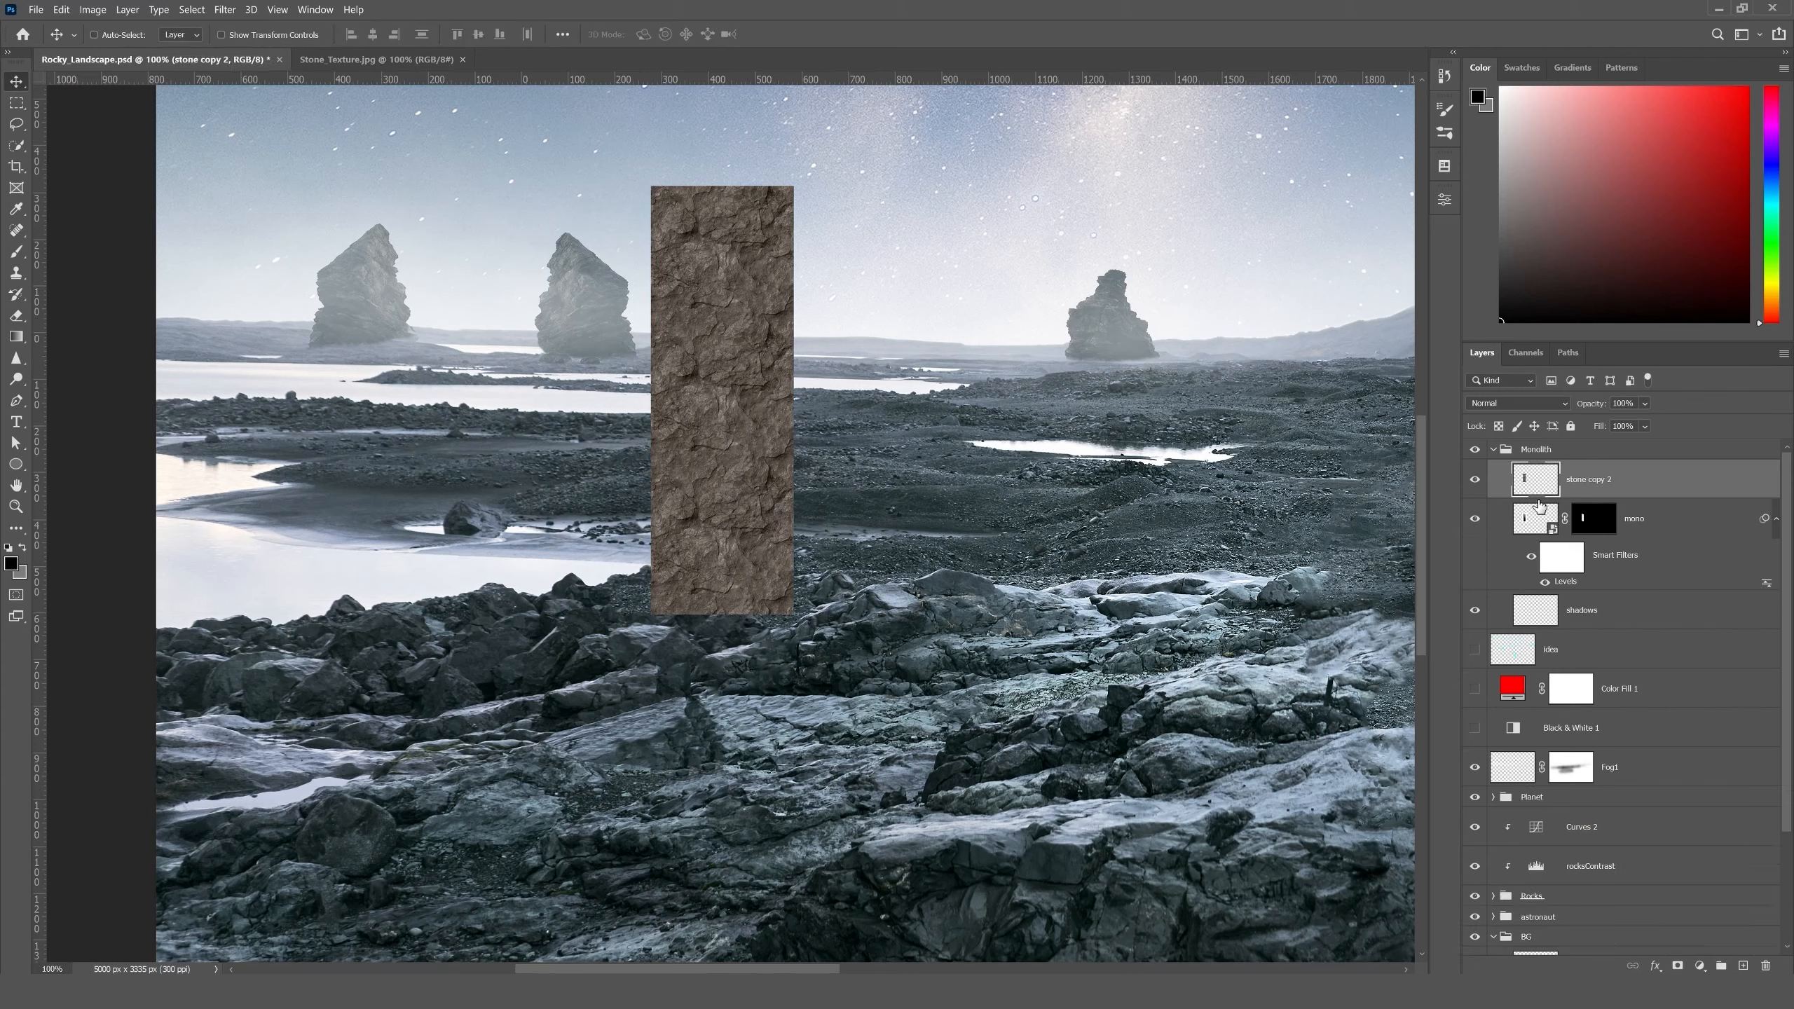
# - Clip the merged stone texture to the mono layer, keeping it in place over the monolith
pyautogui.moveTo(719, 465); pyautogui.dragTo(910, 467)
pyautogui.hotkey('ctrl', 'z')
pyautogui.keyDown('alt'); pyautogui.click(1657, 494); pyautogui.keyUp('alt')
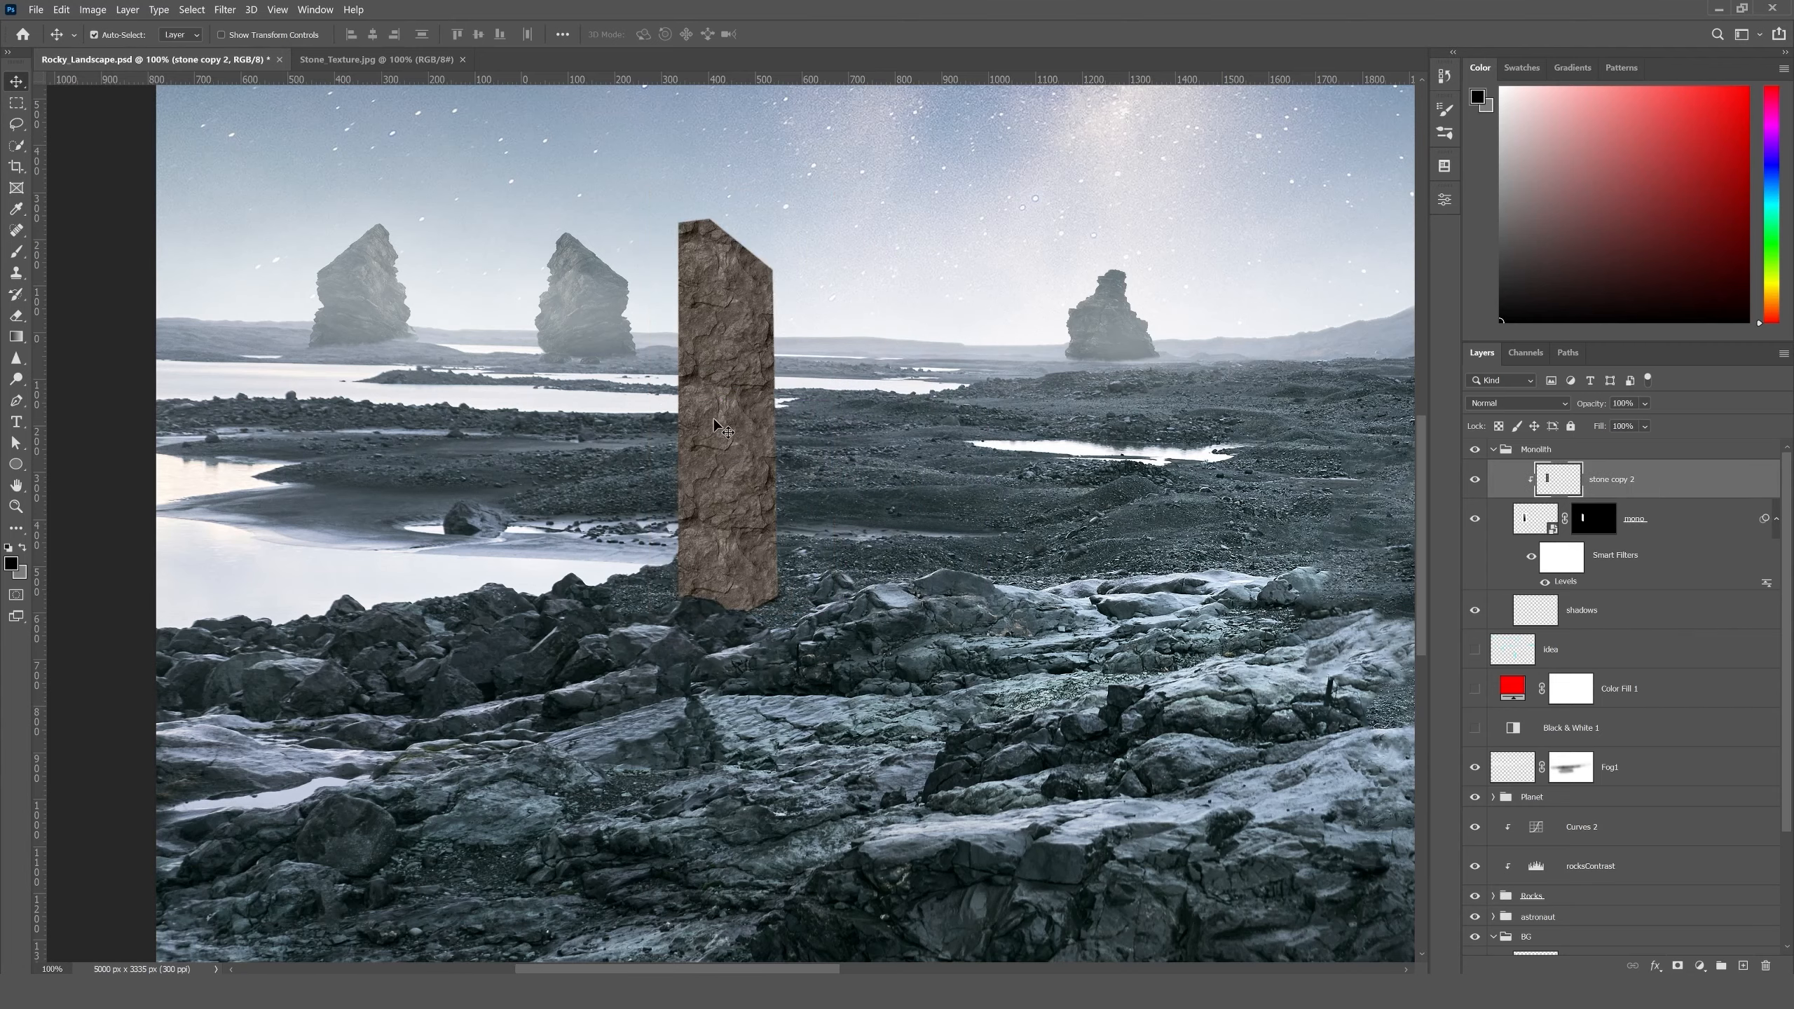
# - Set the clipped stone texture's blend mode to Overlay and check the monolith in the whole scene
pyautogui.hotkey('ctrl', '+')
pyautogui.moveTo(710, 445); pyautogui.dragTo(725, 595)
pyautogui.click(1512, 408)
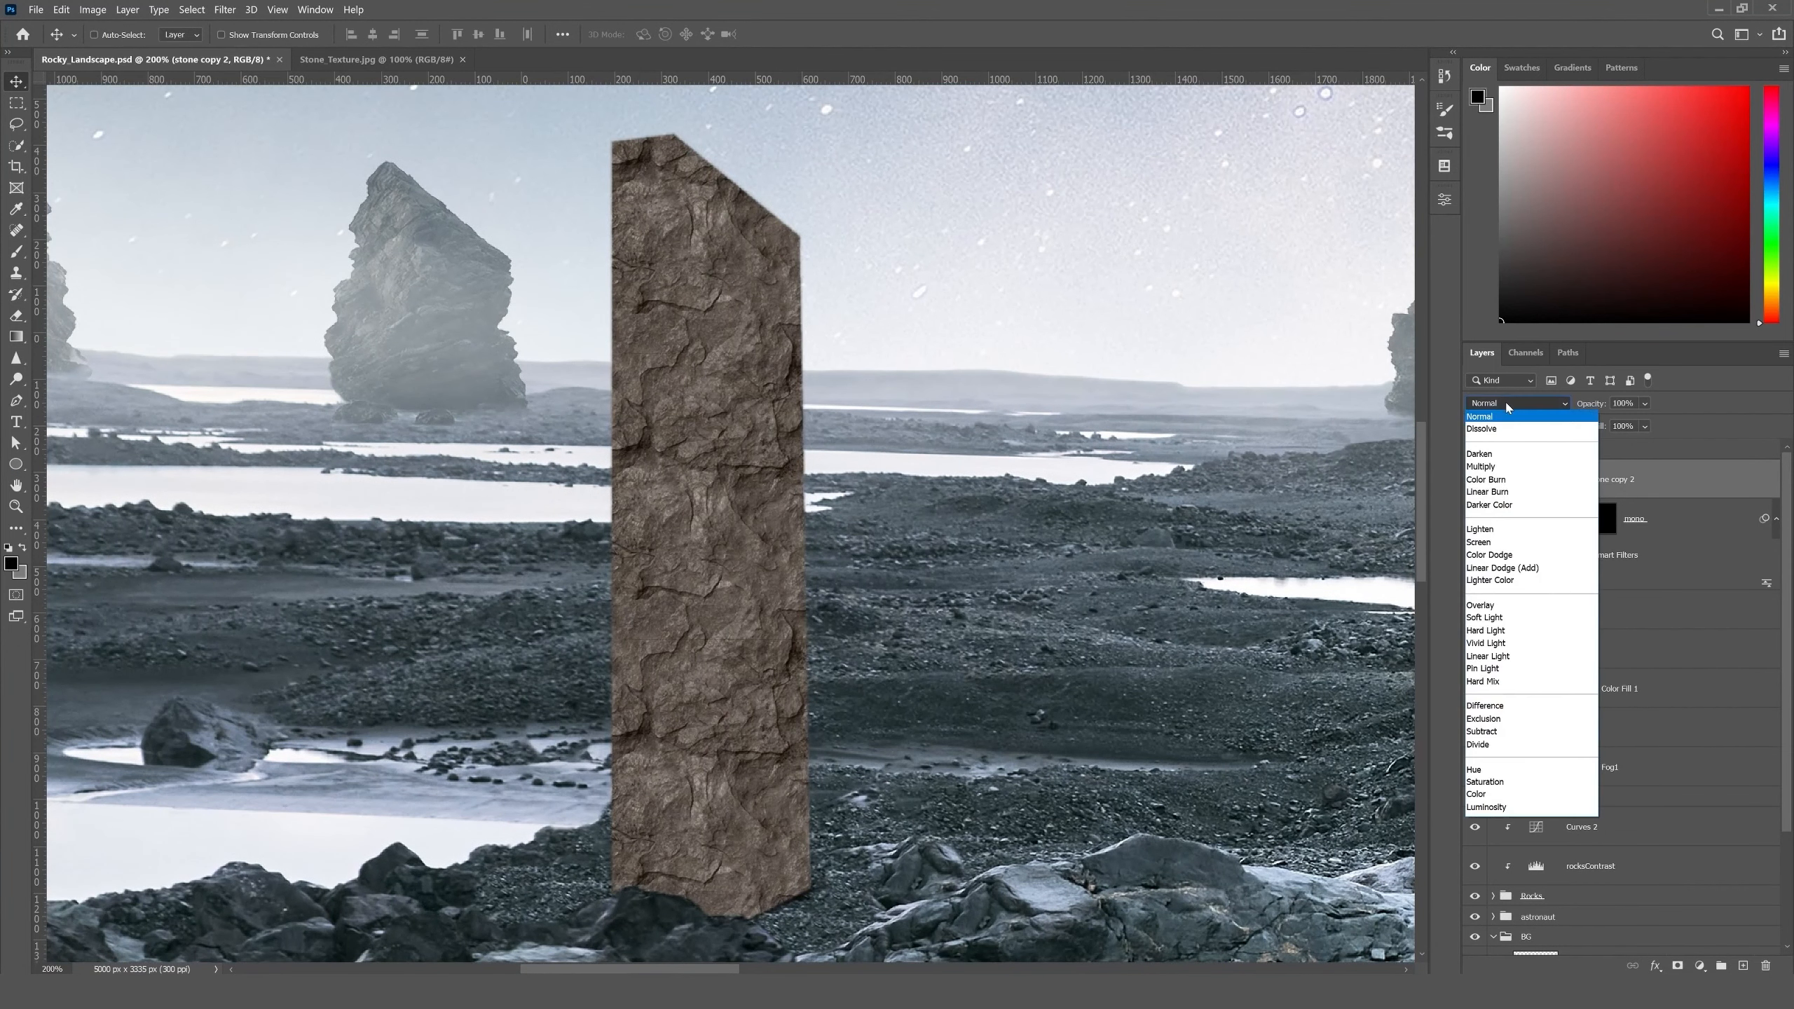
pyautogui.click(1483, 606)
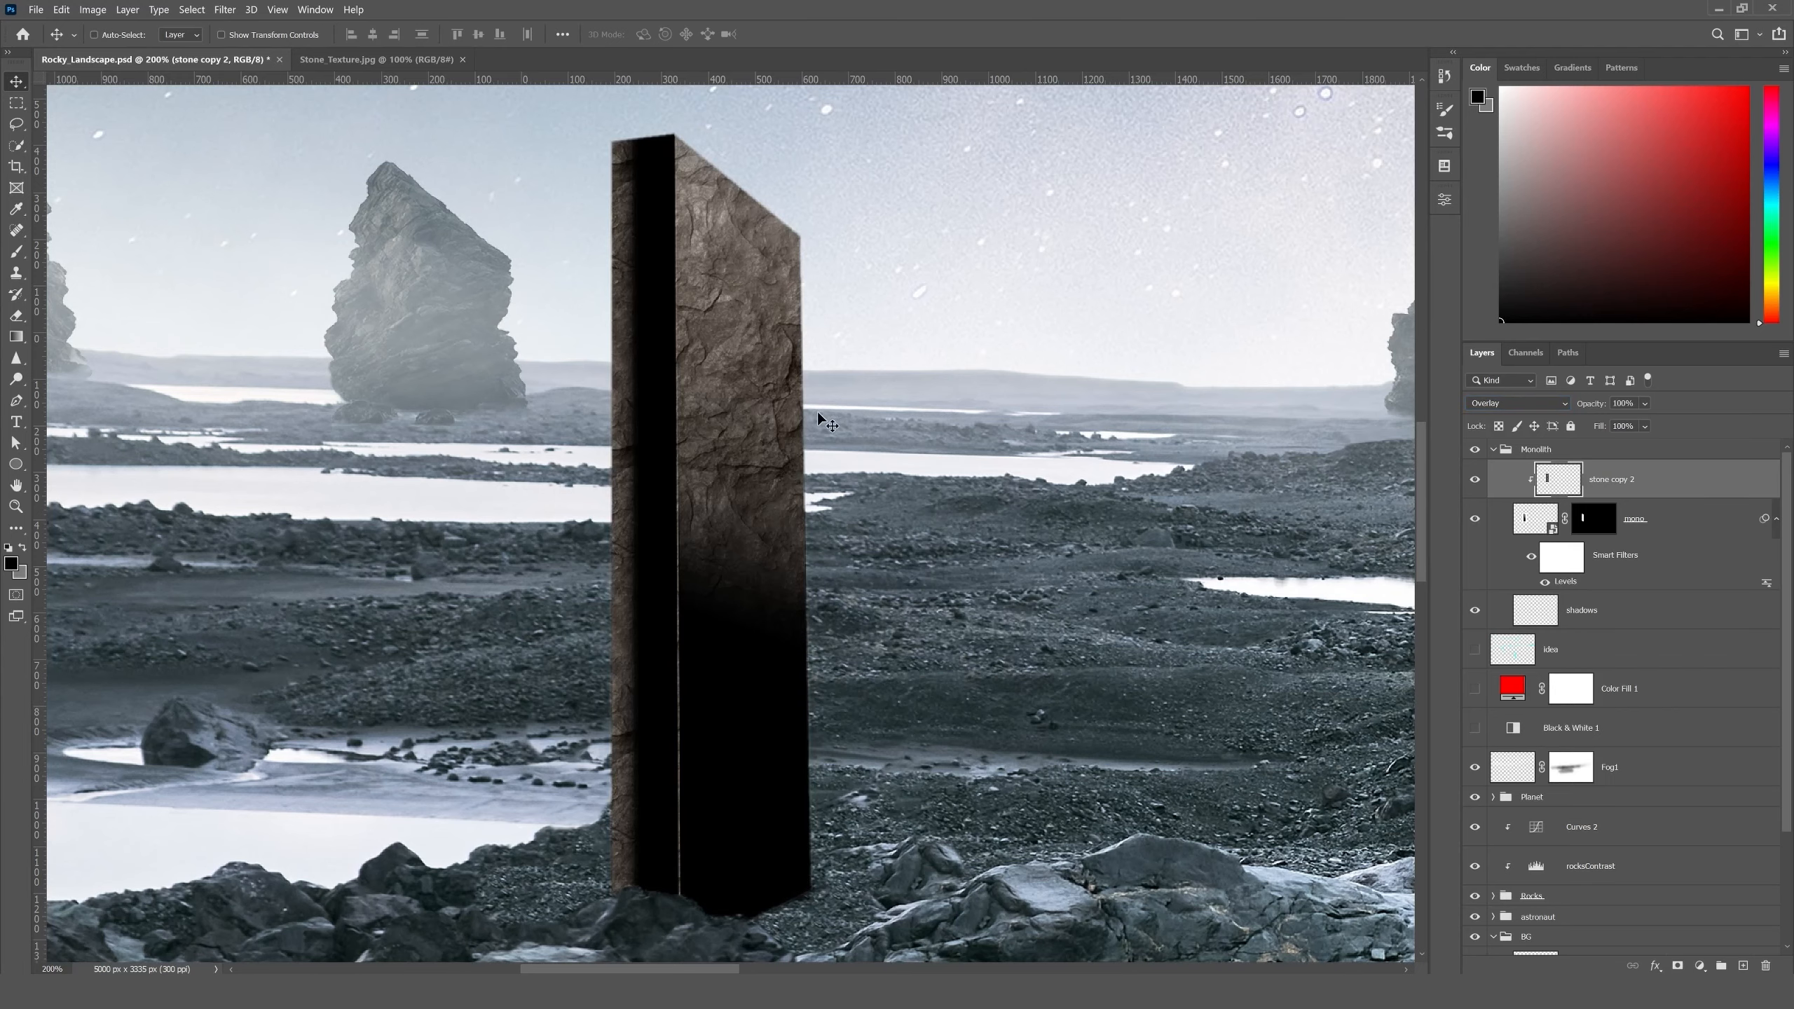
pyautogui.click(1536, 519)
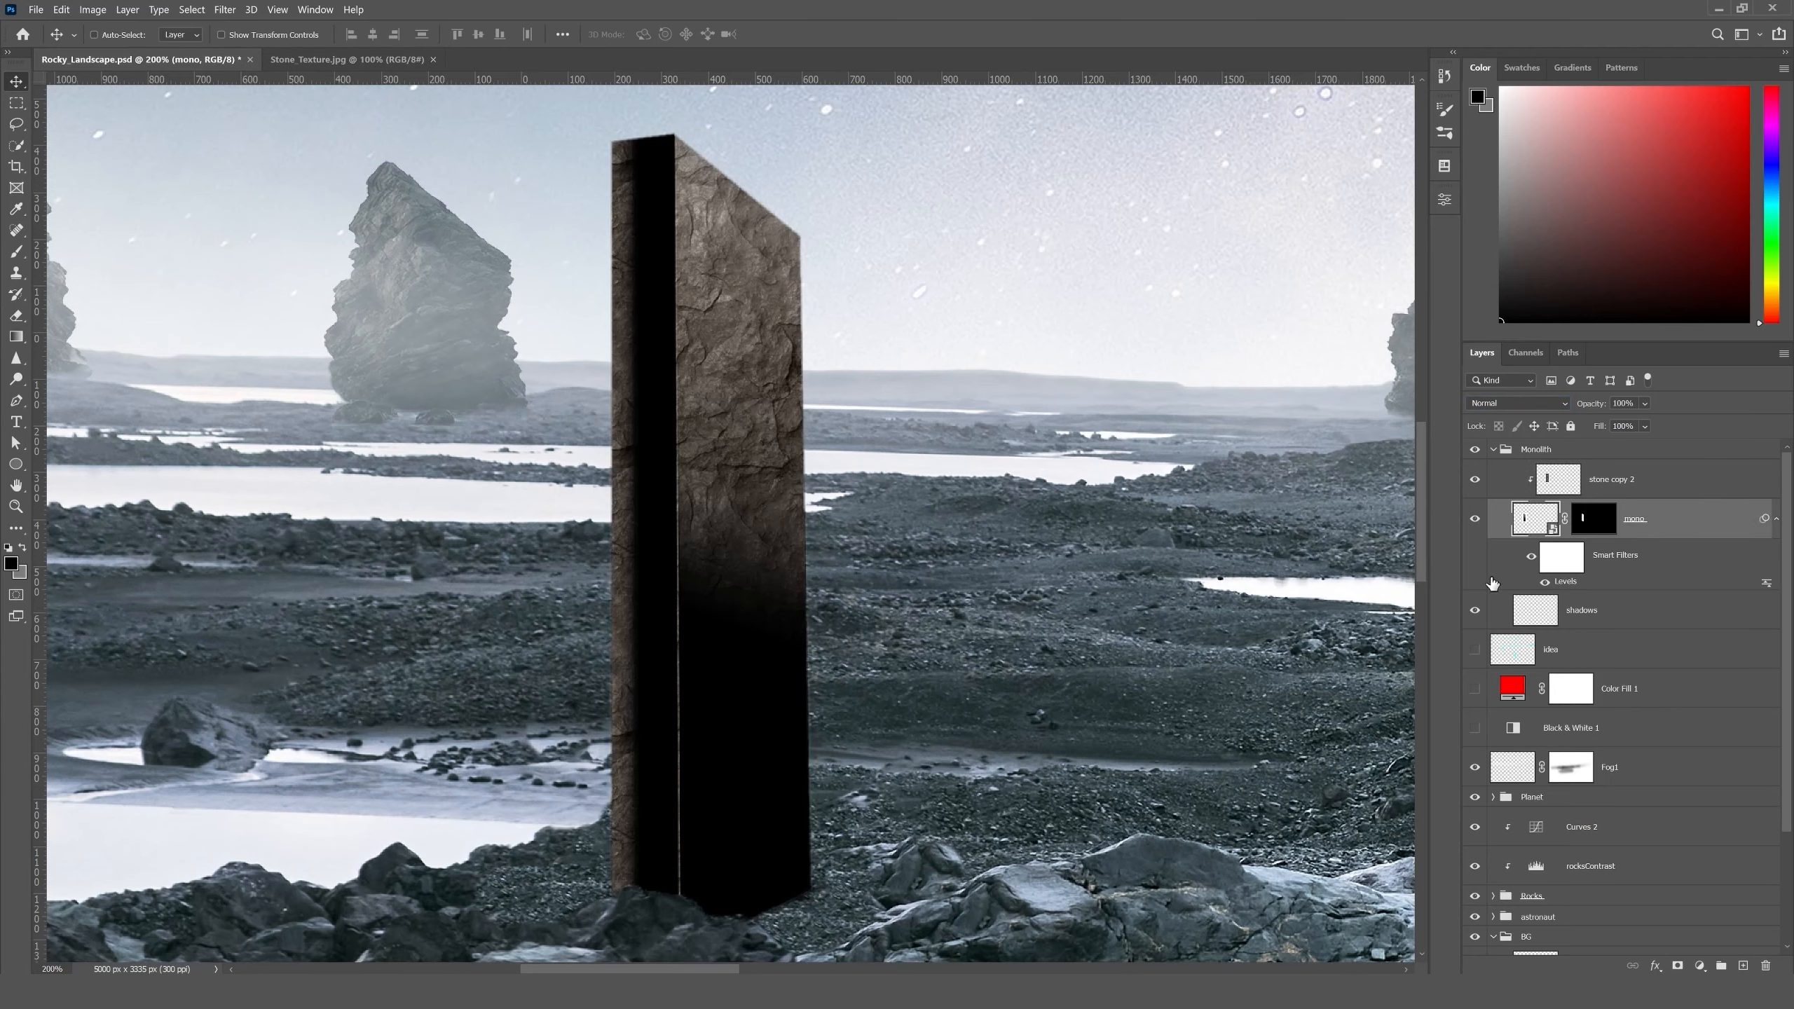
pyautogui.hotkey('ctrl', '0')
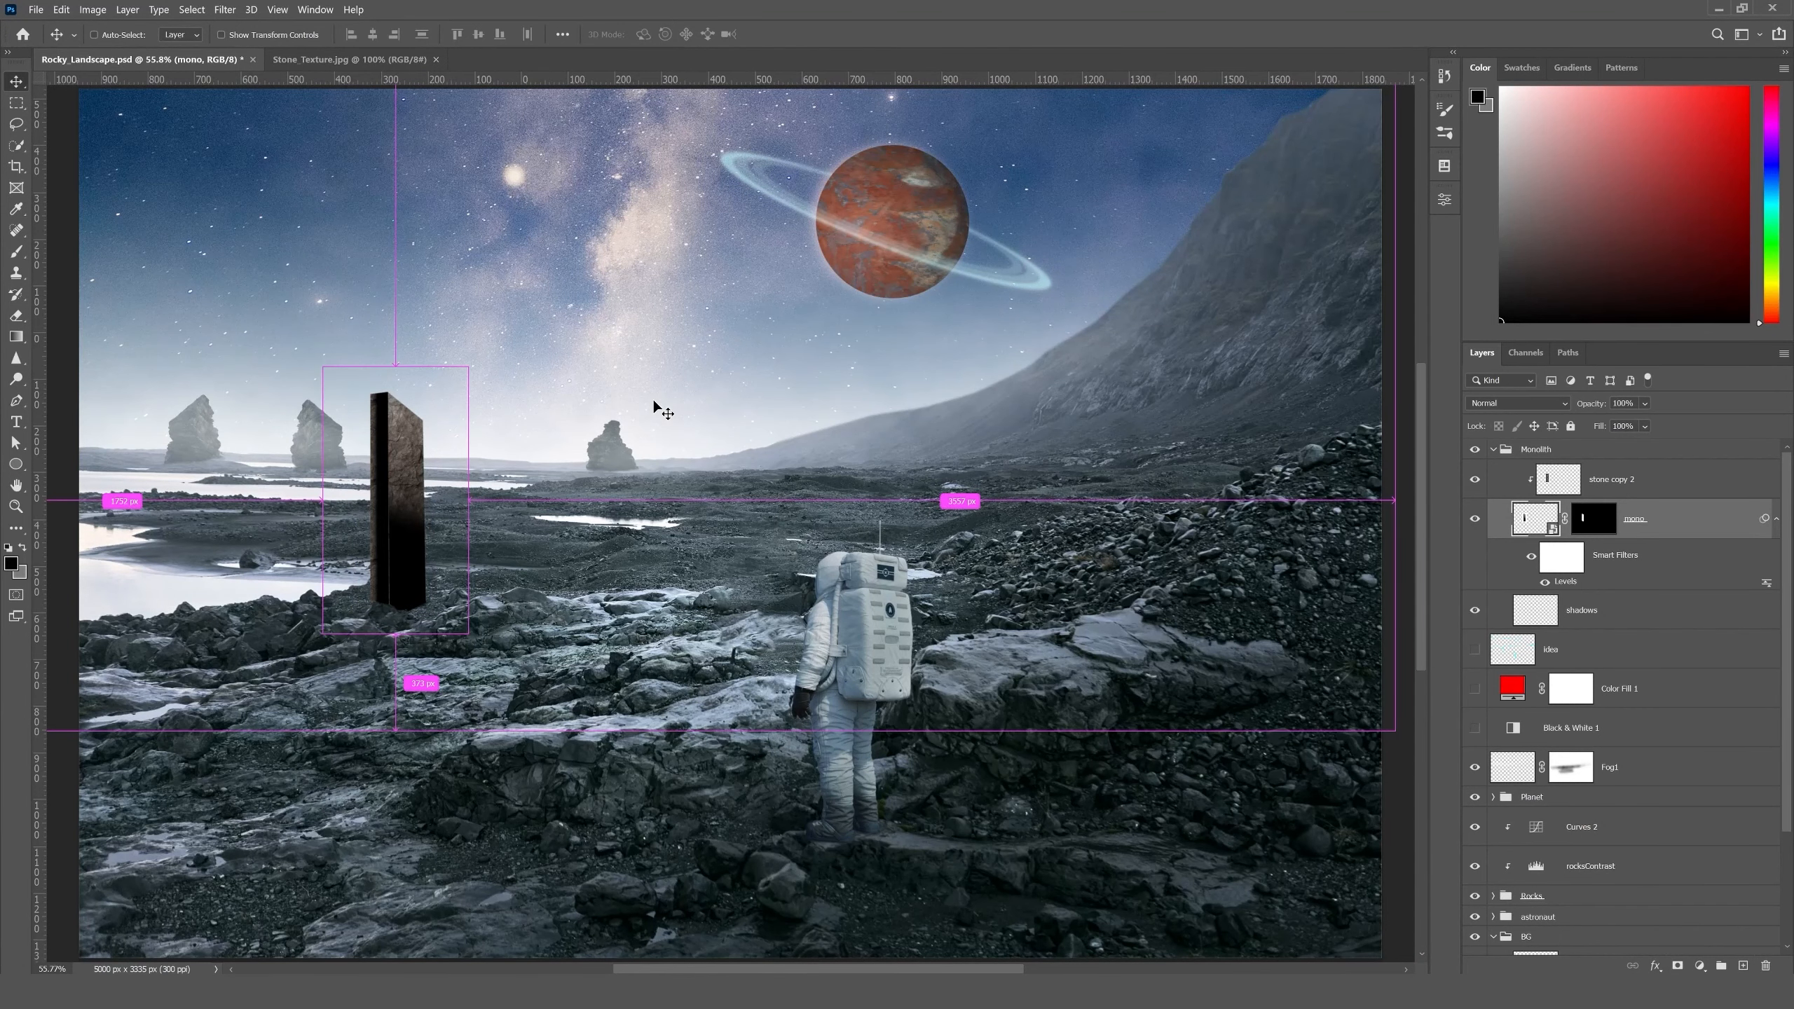
pyautogui.hscroll(-2, 653, 400)
# - Collapse the Monolith group and move it between the Black & White 1 and Fog1 layers
pyautogui.click(1495, 452)
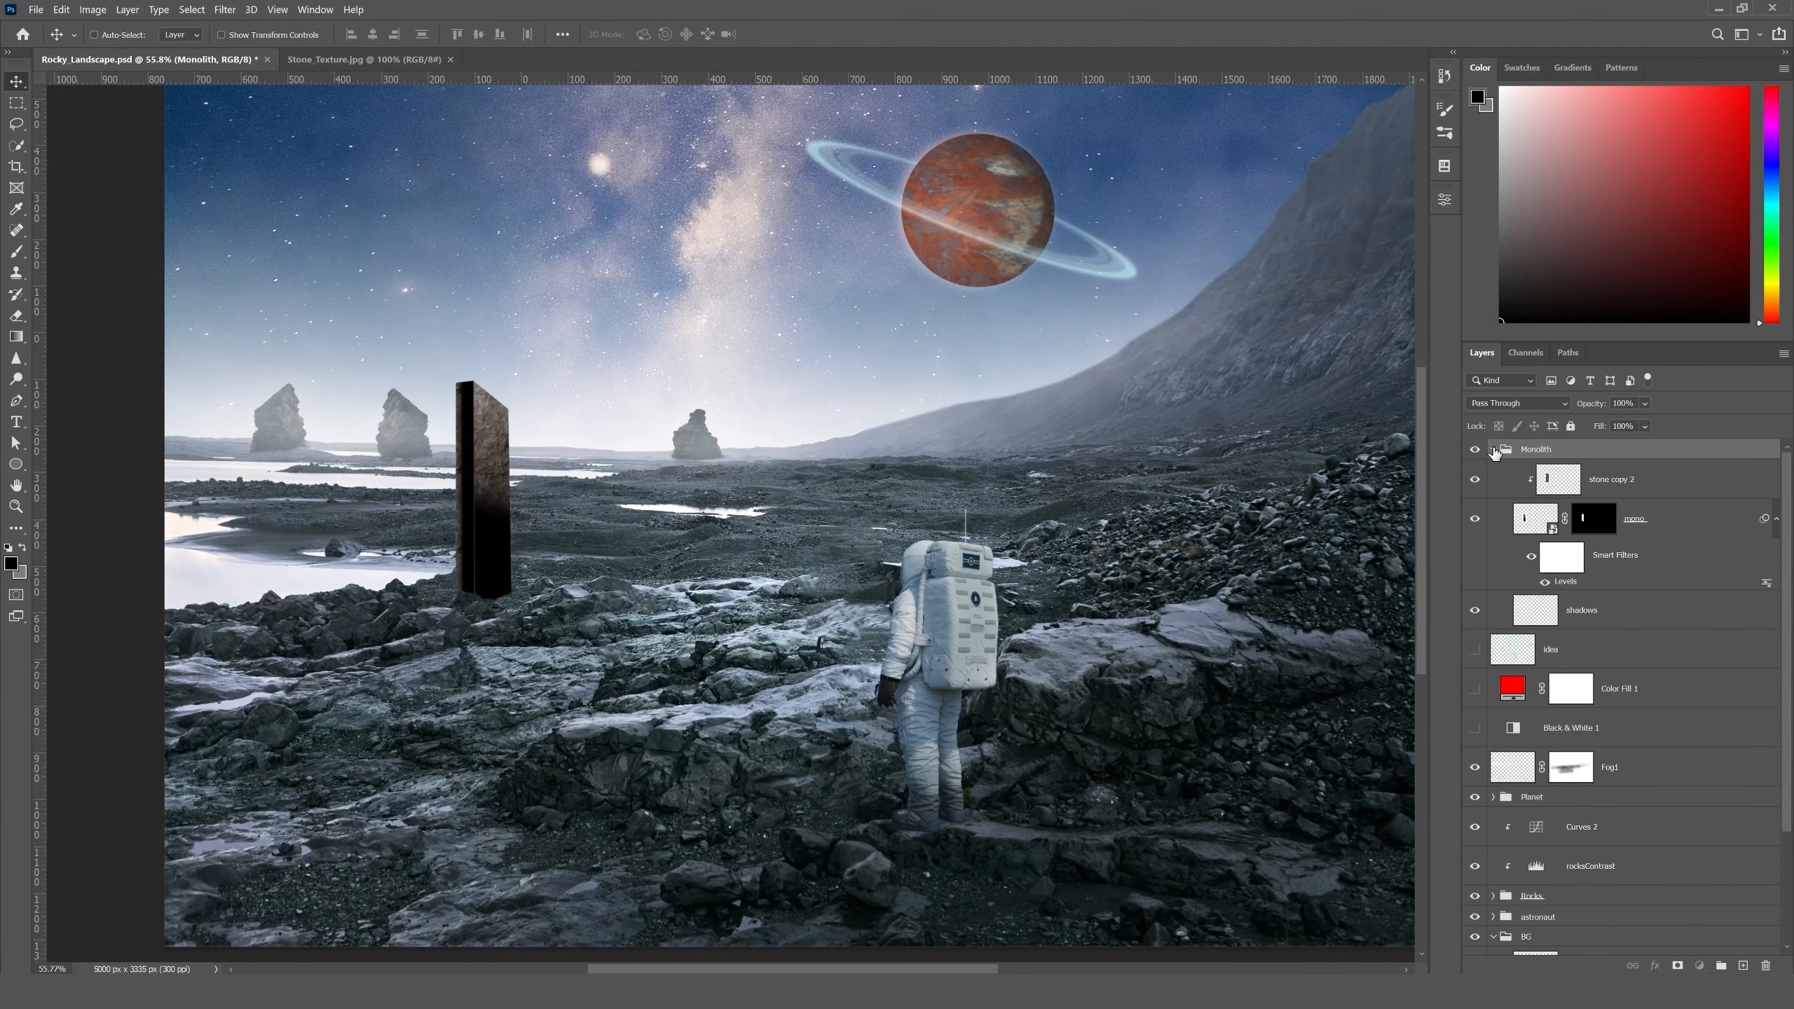
pyautogui.click(1494, 450)
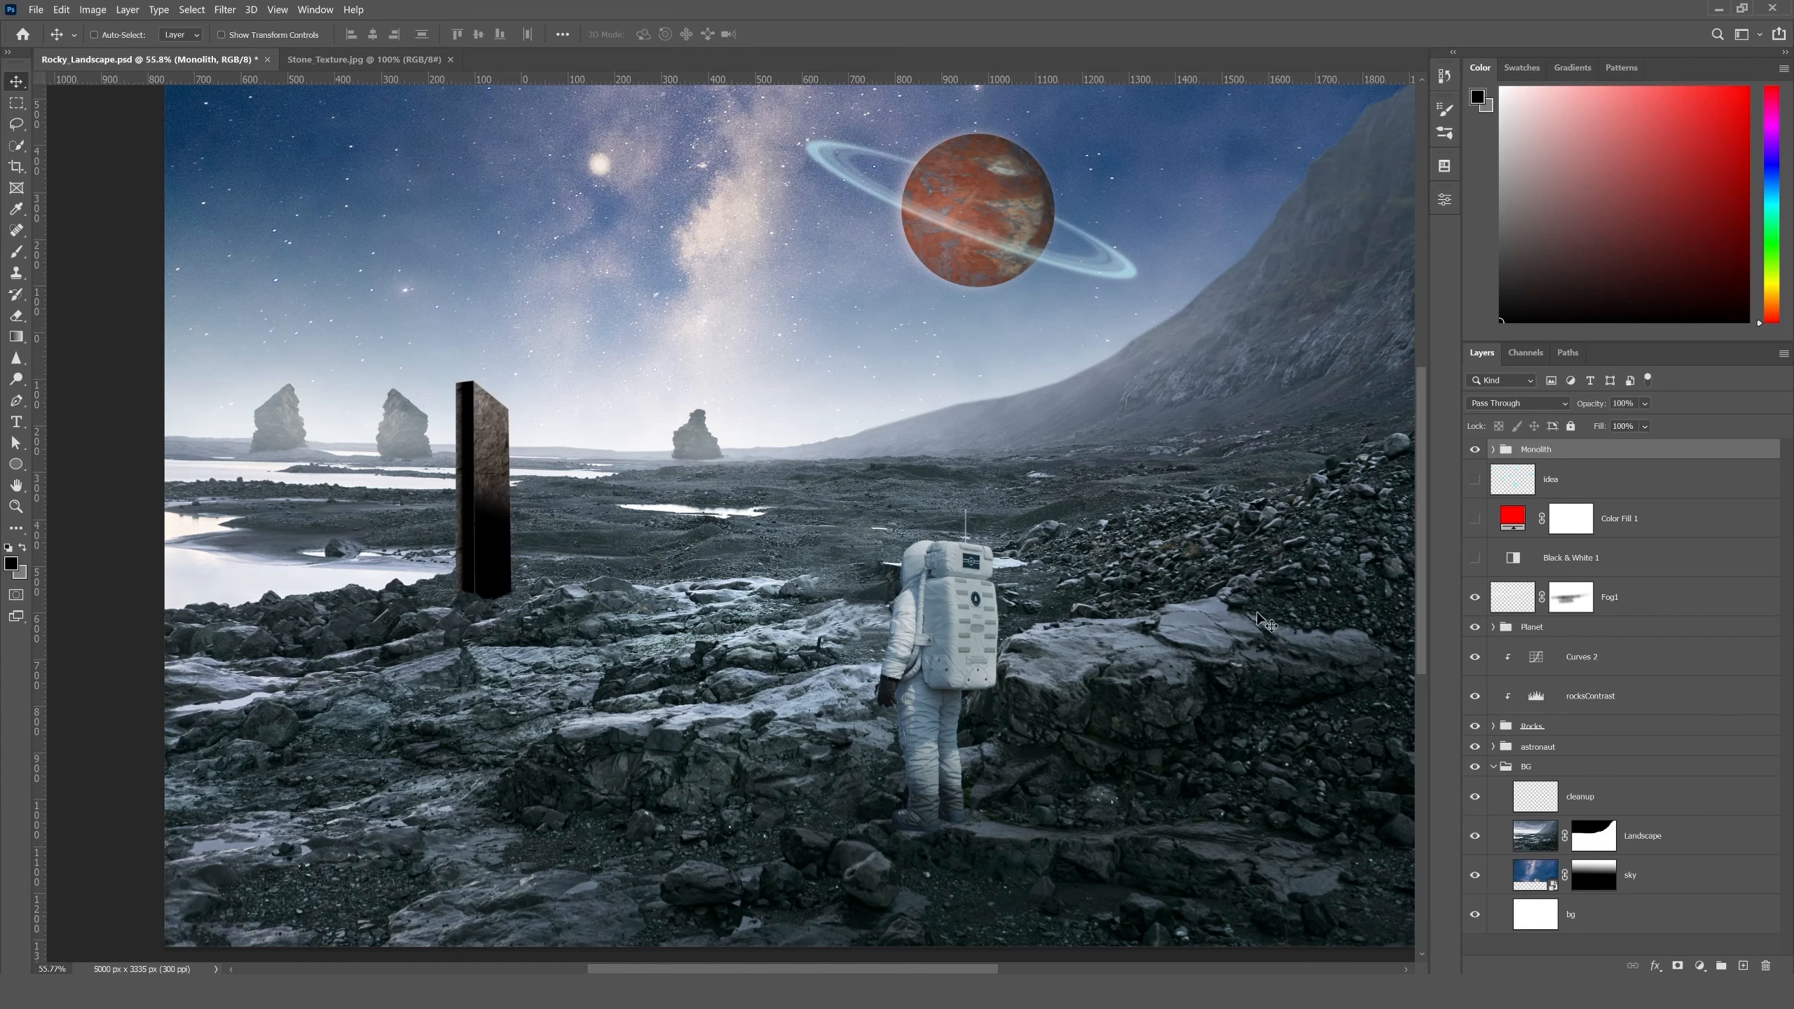
pyautogui.moveTo(1538, 454); pyautogui.dragTo(1537, 575)
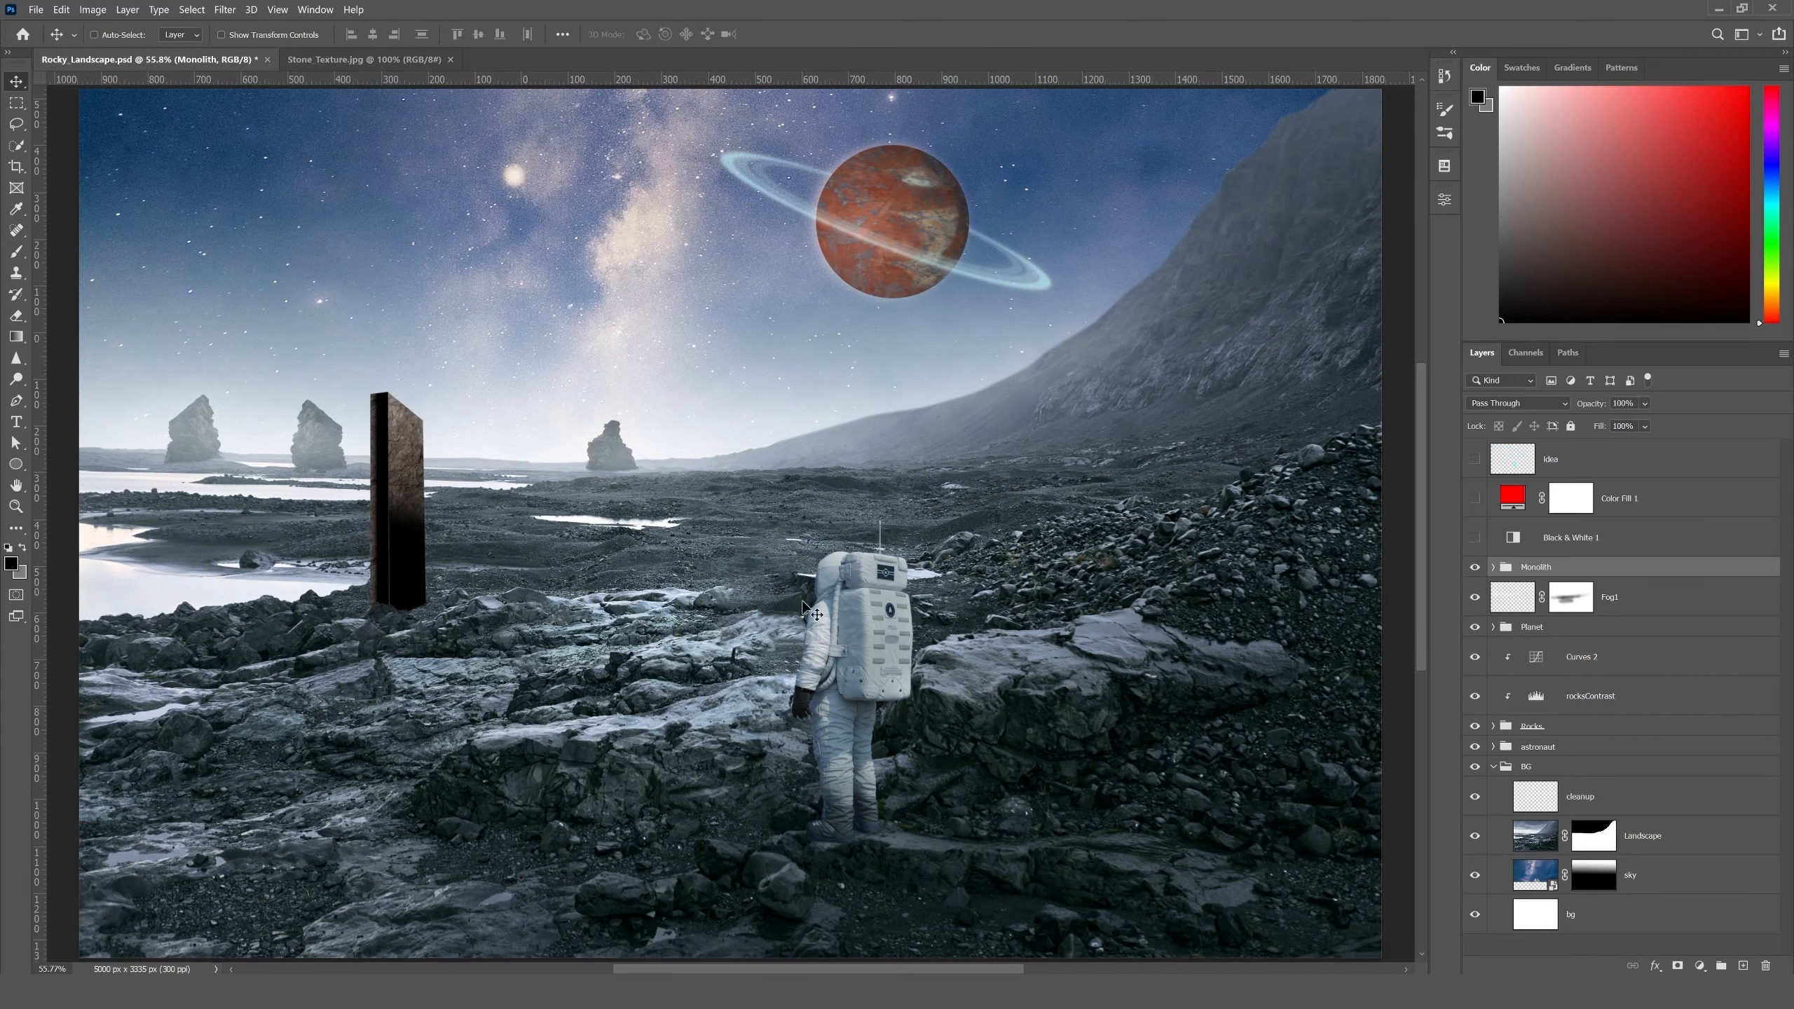
pyautogui.moveTo(927, 415); pyautogui.dragTo(942, 513)
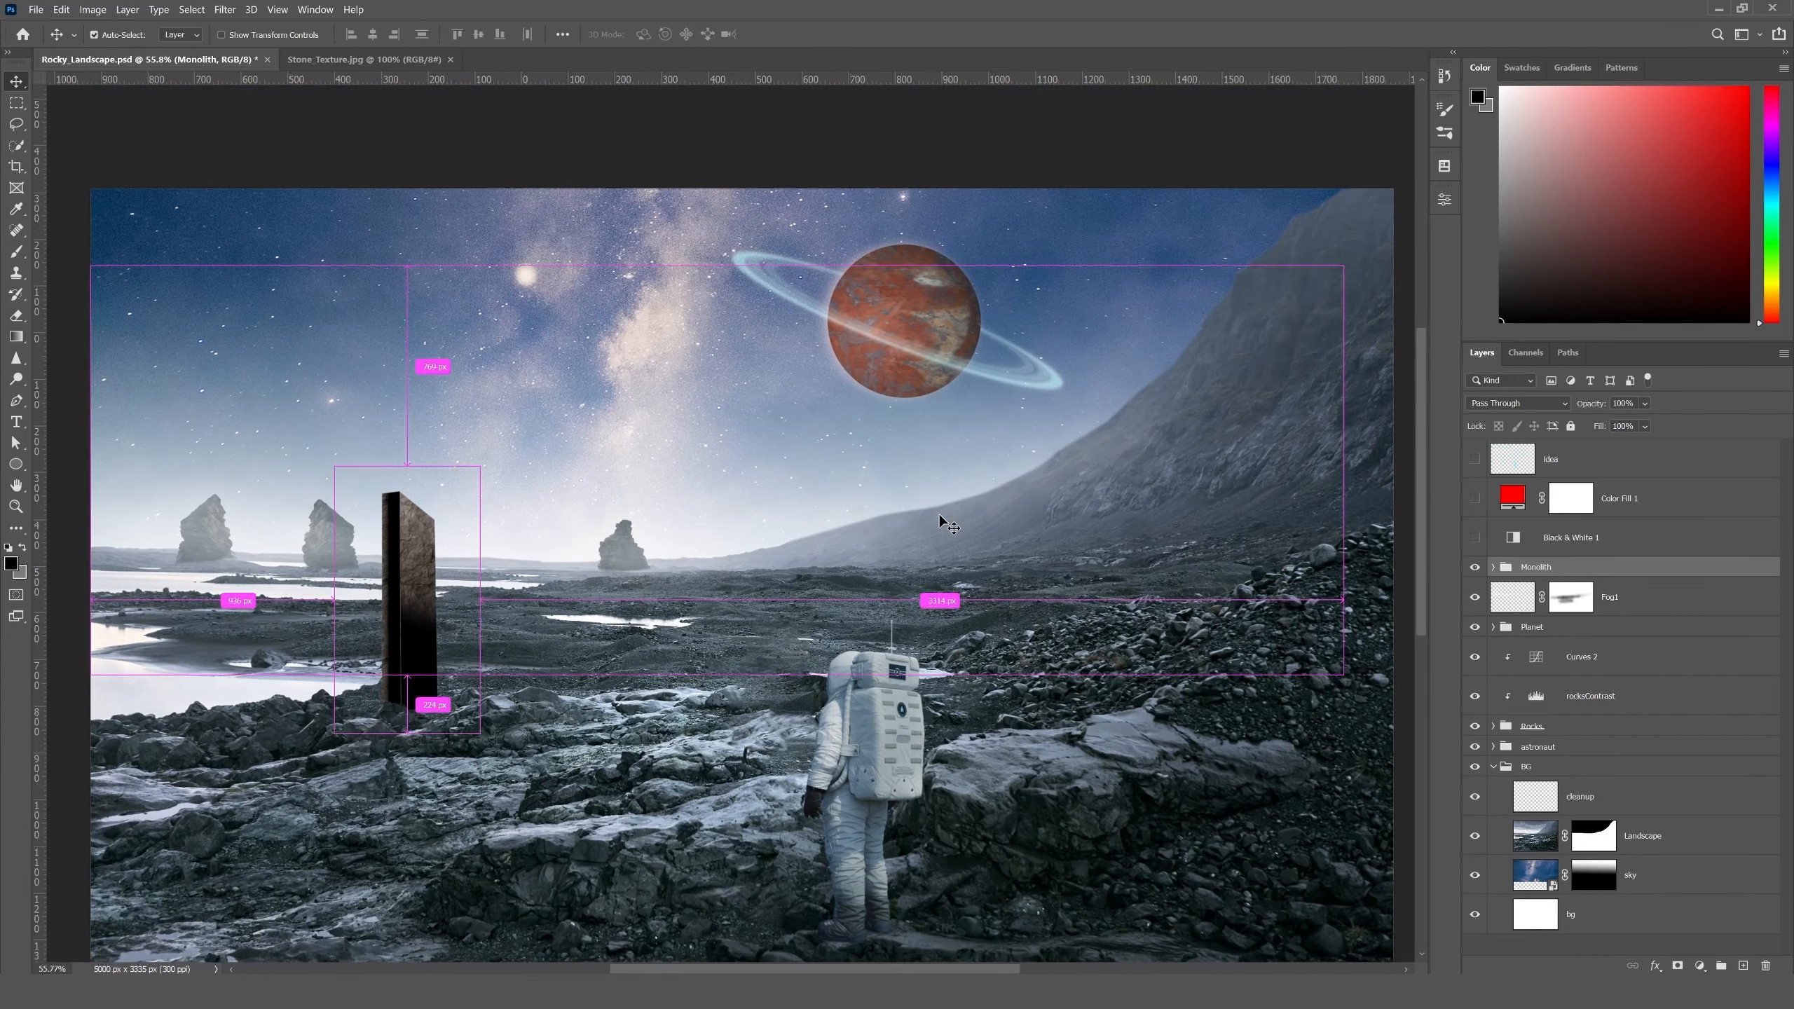
pyautogui.hotkey('ctrl', '0')
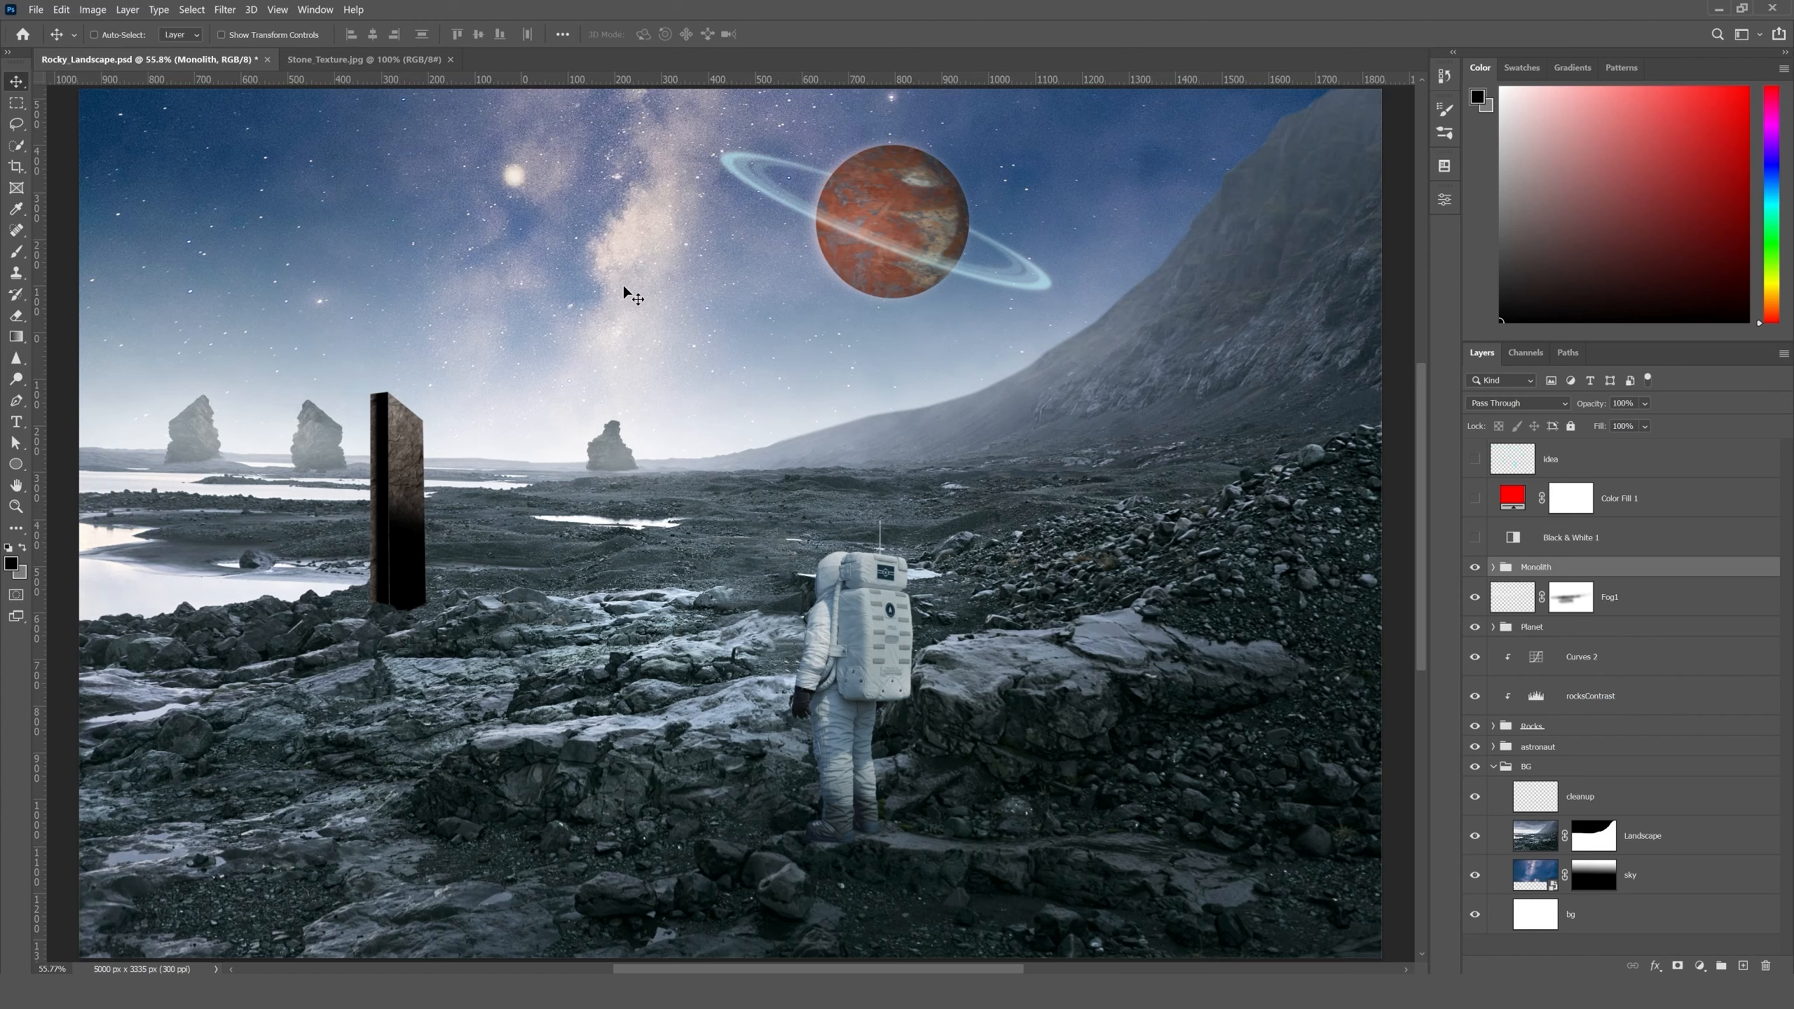
# - Select the planet's texture layer, compare the planet with and without it, and set its blend mode to Hard Light
pyautogui.keyDown('ctrl'); pyautogui.click(900, 213); pyautogui.keyUp('ctrl')
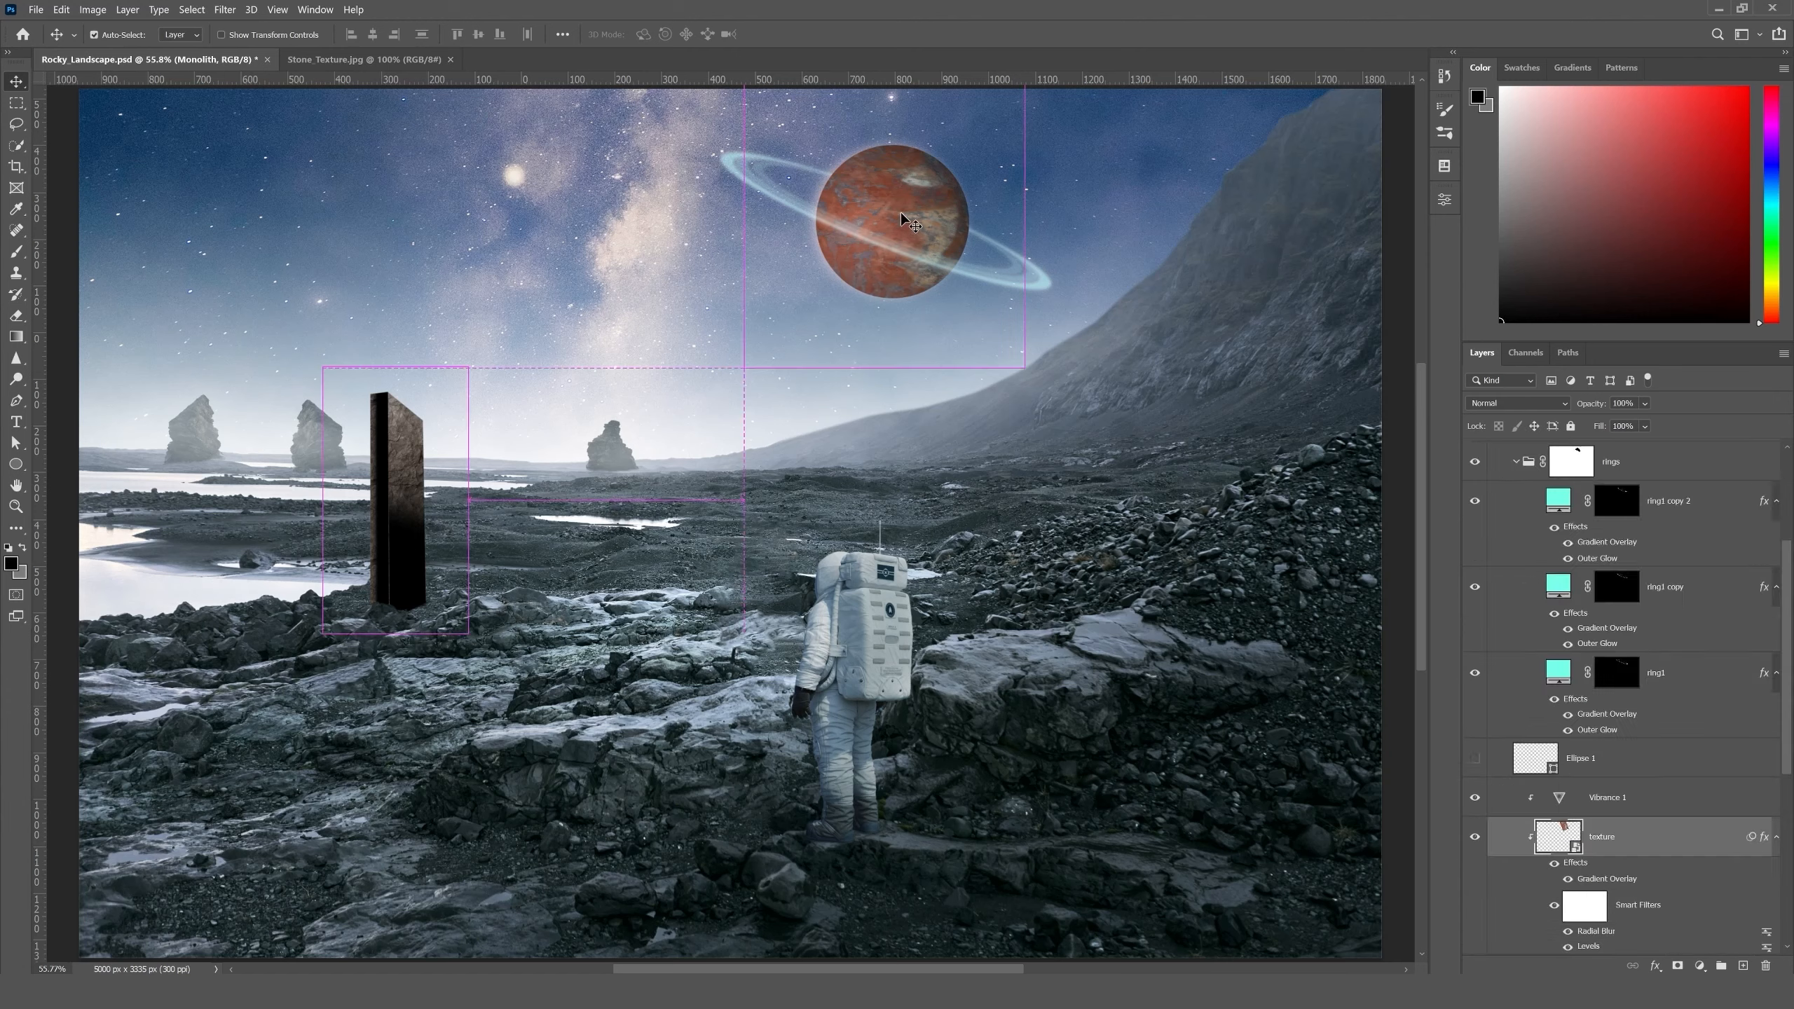
pyautogui.click(1474, 837)
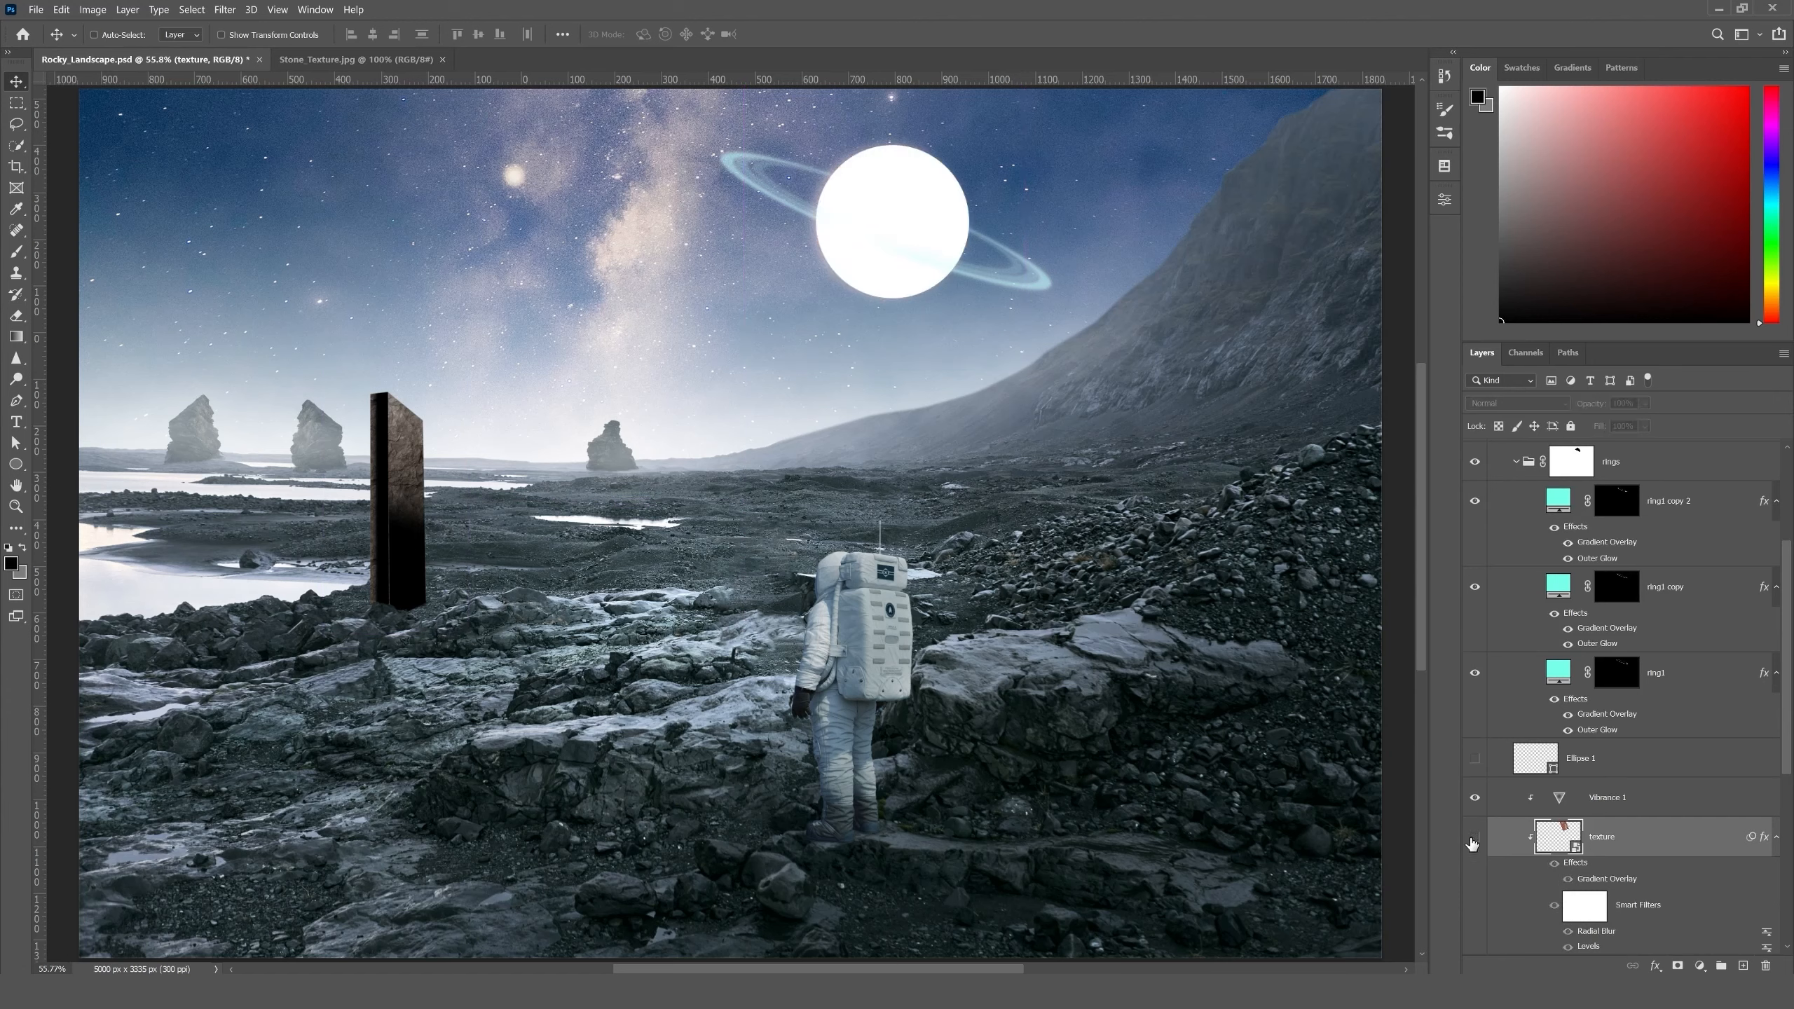
pyautogui.click(1474, 837)
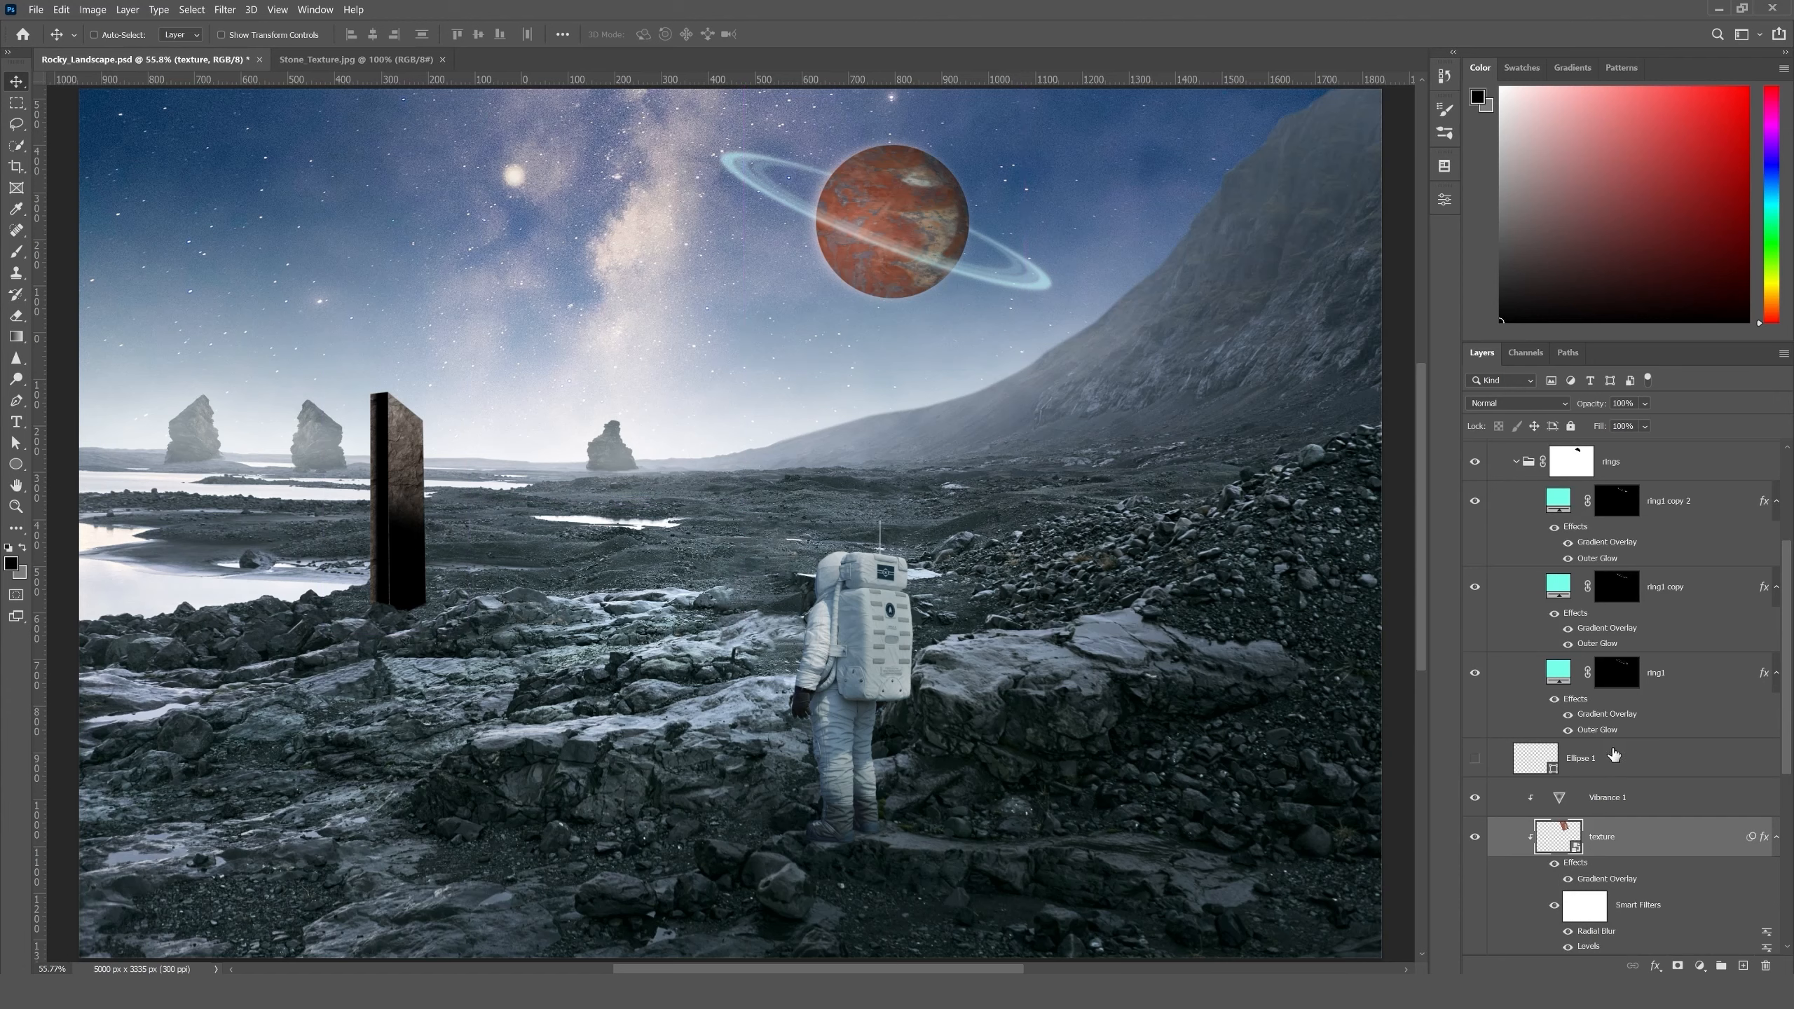
pyautogui.click(1501, 406)
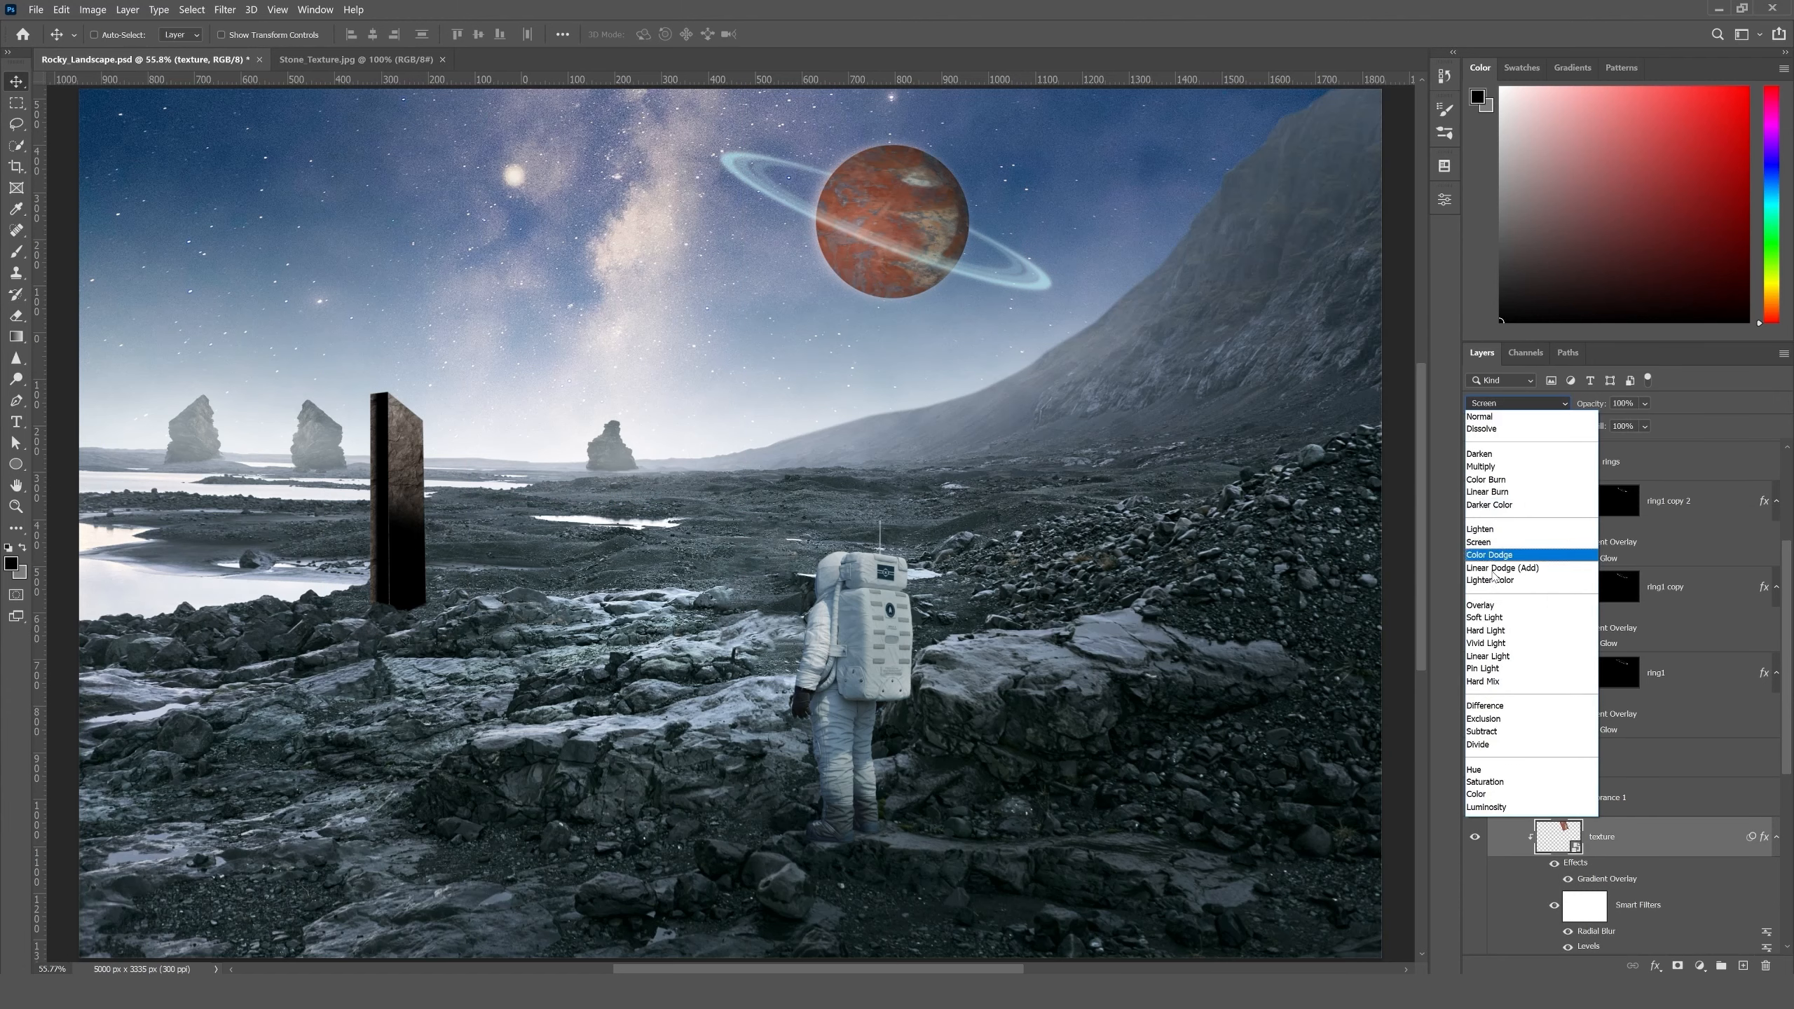
pyautogui.click(1494, 634)
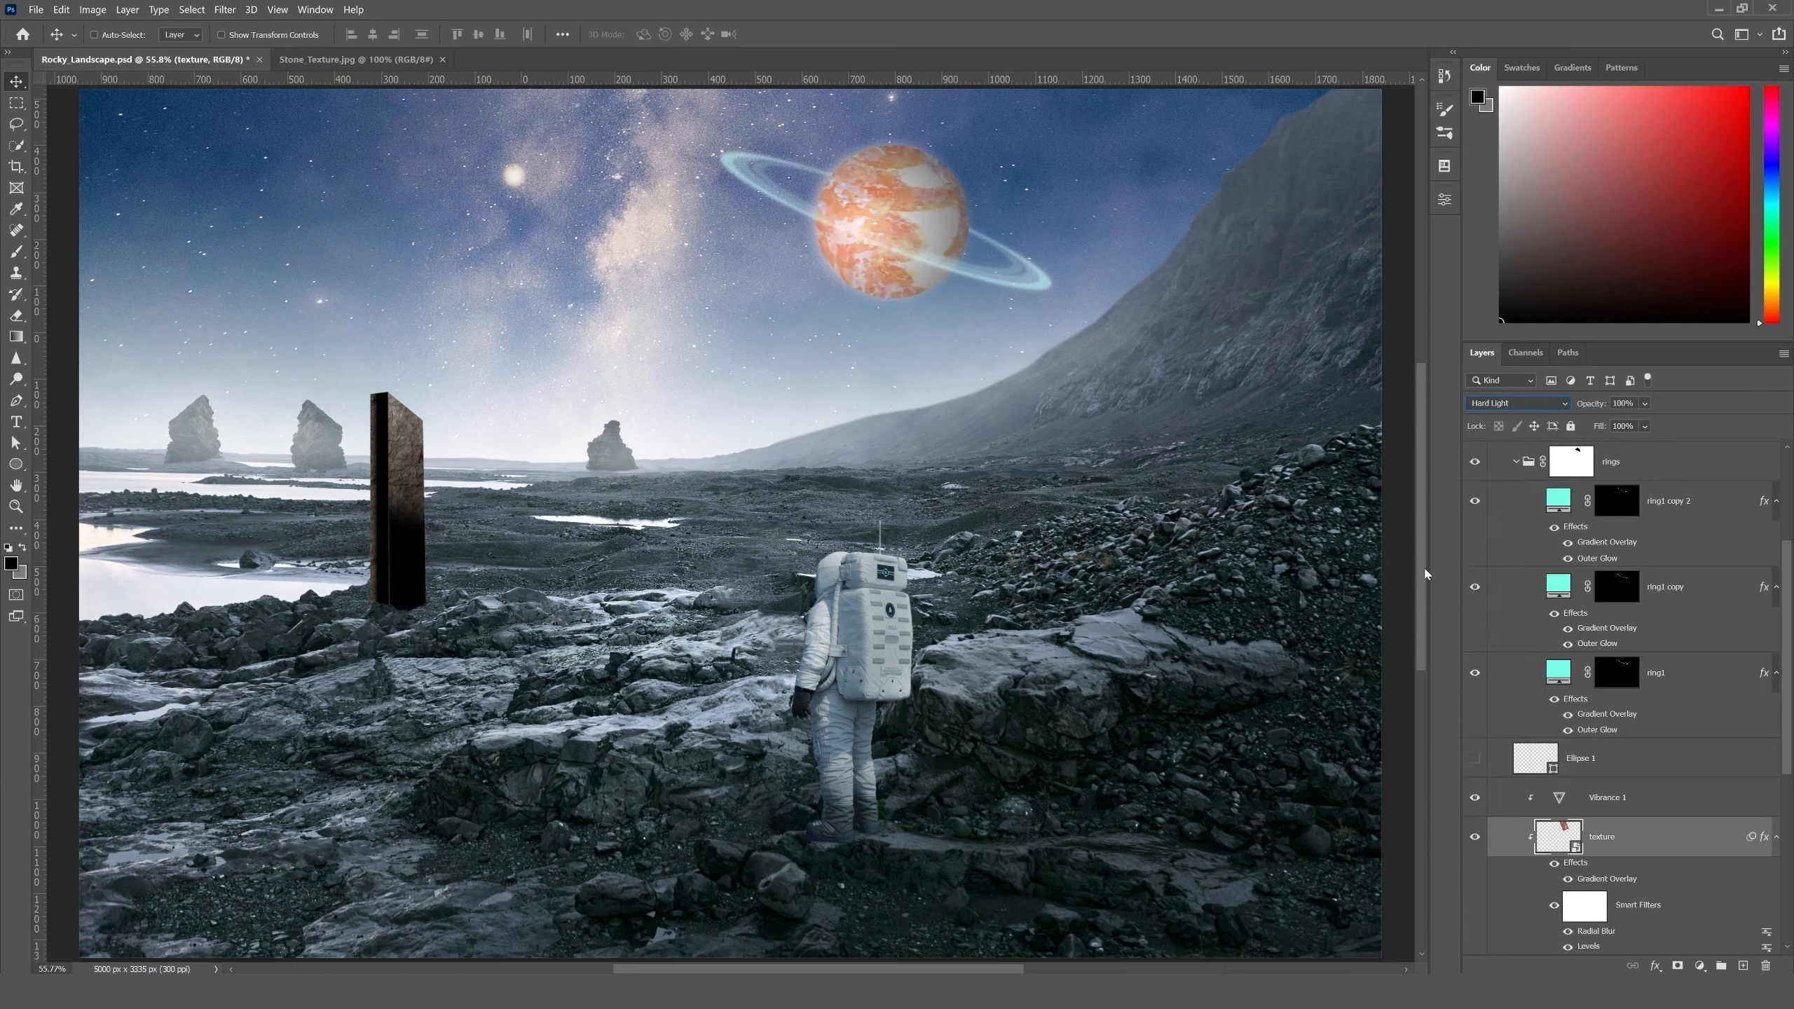
# - Lower the vibrance of the planet's Vibrance 1 adjustment to tone down its orange, and check the planet in the whole scene
pyautogui.click(1619, 799)
pyautogui.doubleClick(1574, 797)
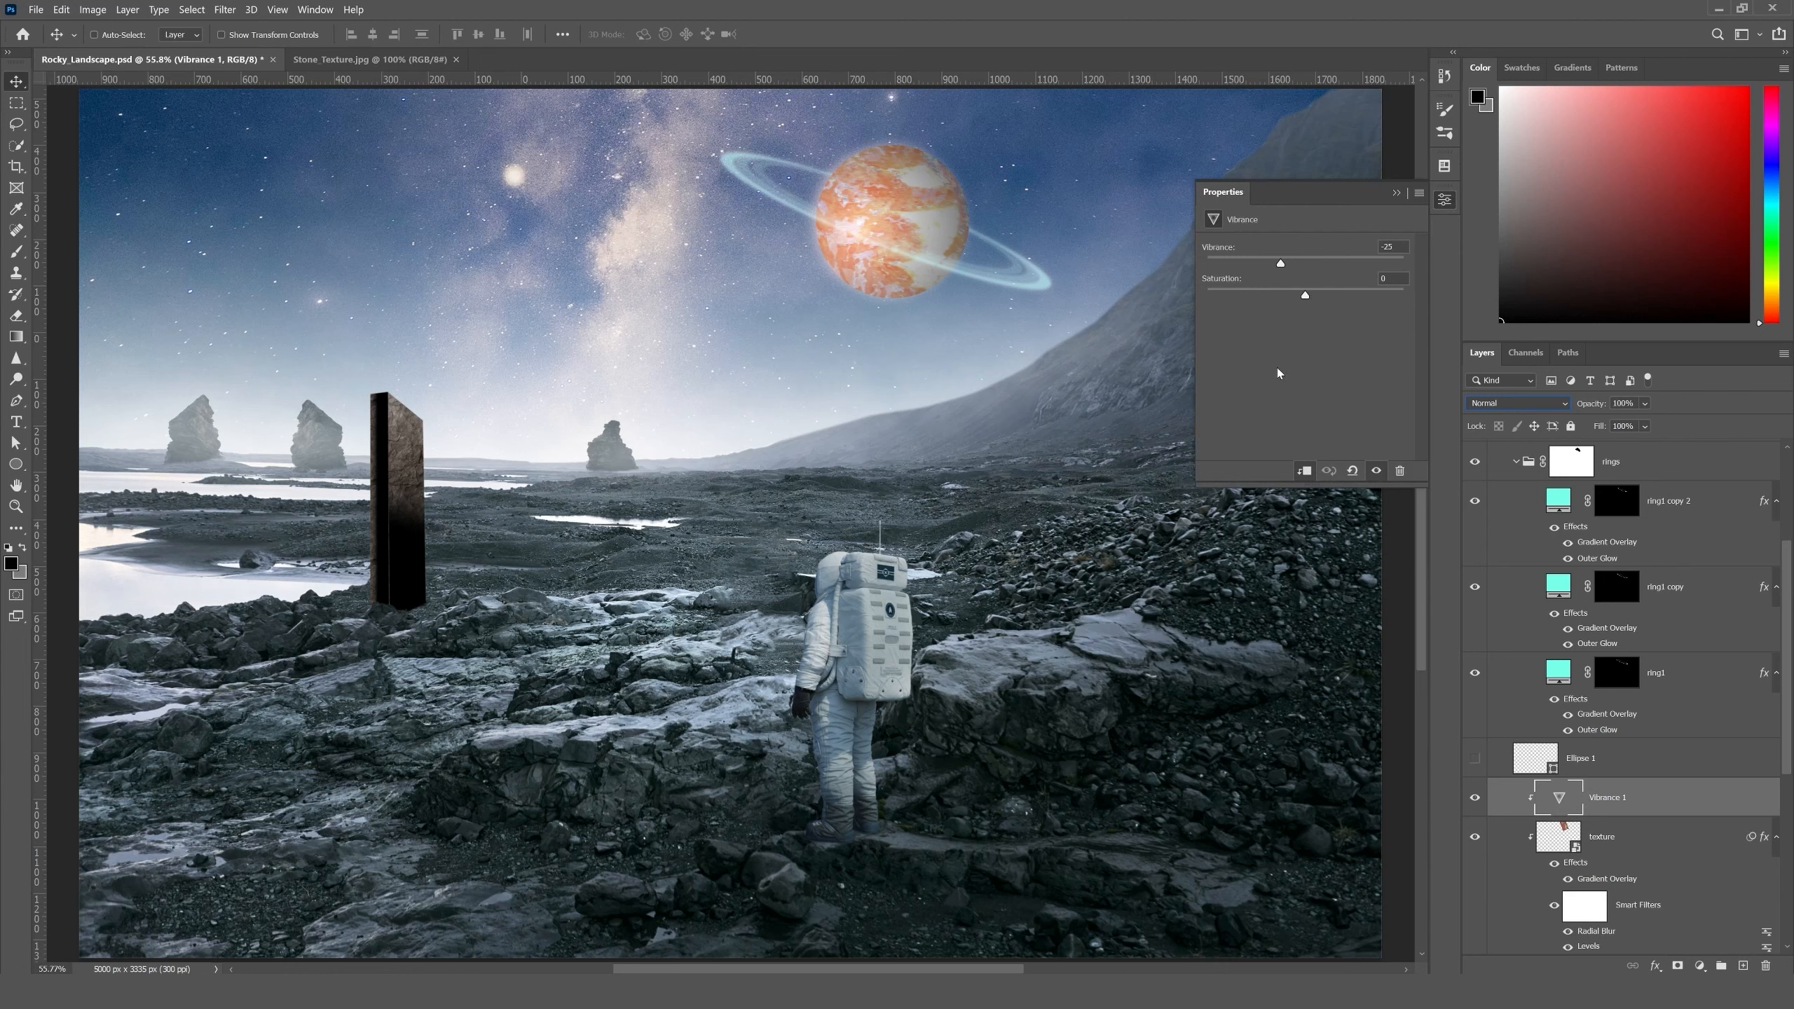
pyautogui.moveTo(1271, 267); pyautogui.dragTo(1224, 263)
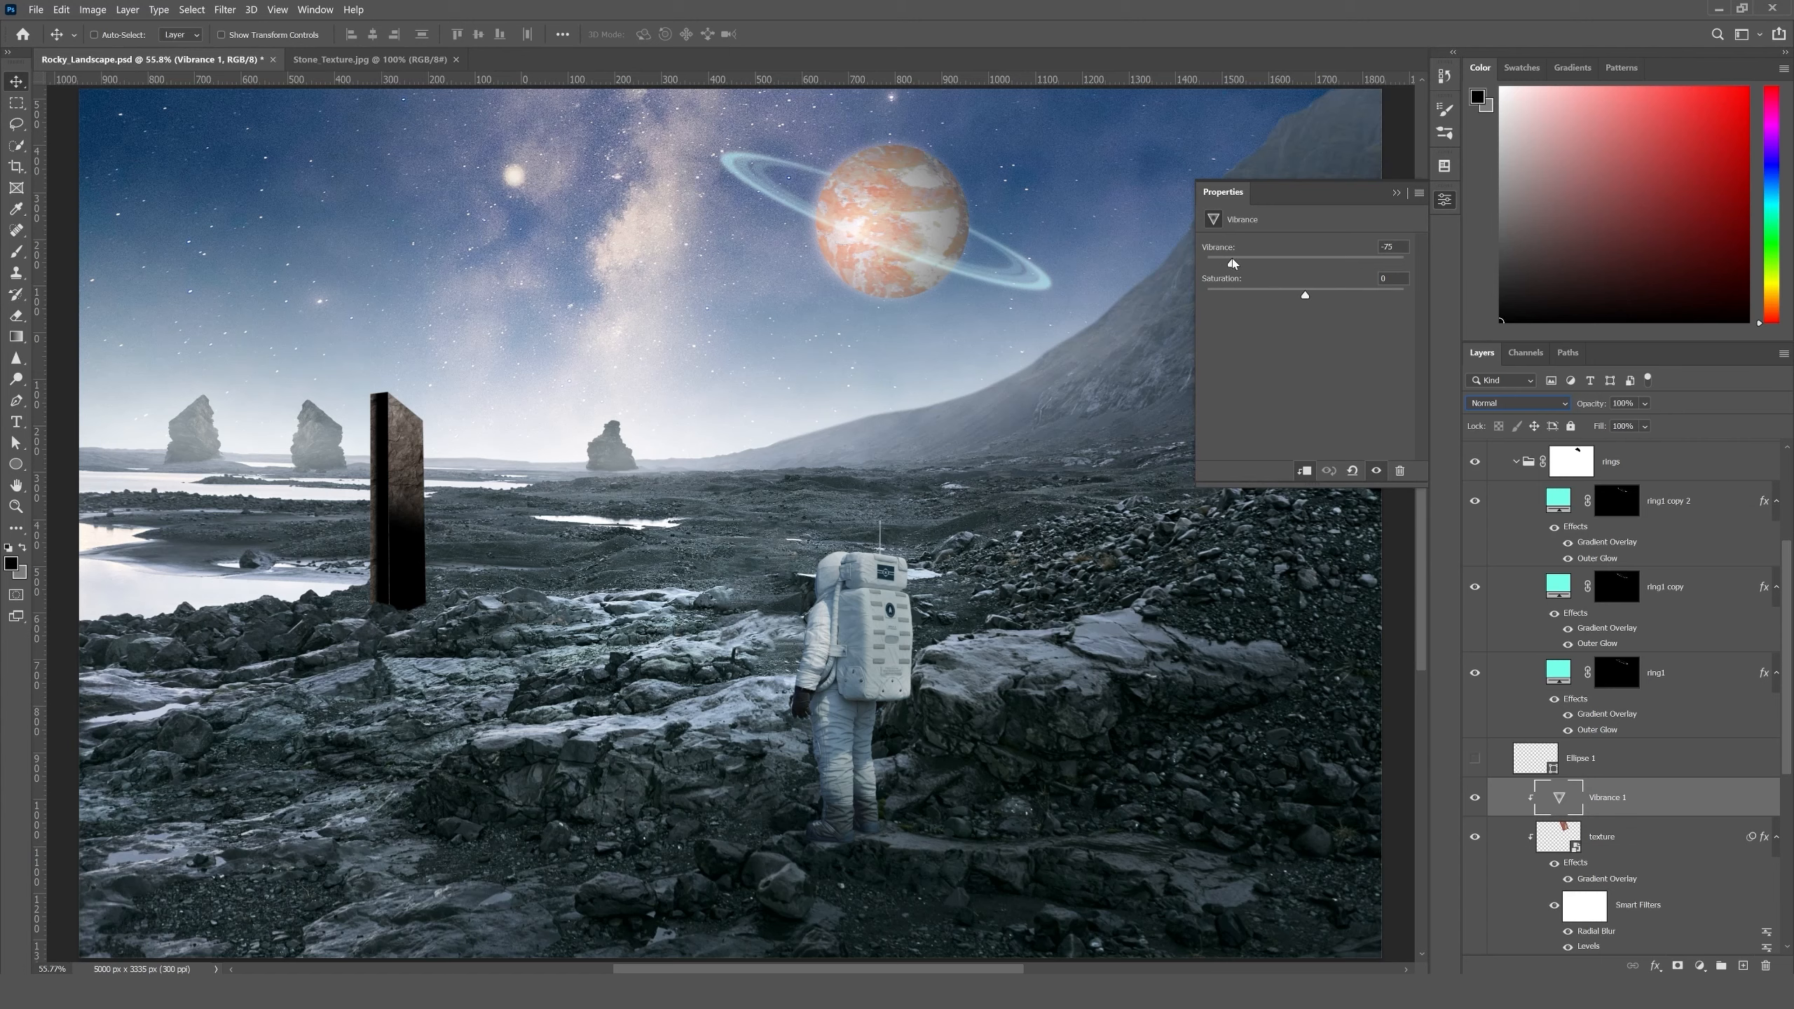
pyautogui.moveTo(1232, 263); pyautogui.dragTo(1242, 263)
pyautogui.click(1396, 193)
pyautogui.scroll(-1, 1682, 918)
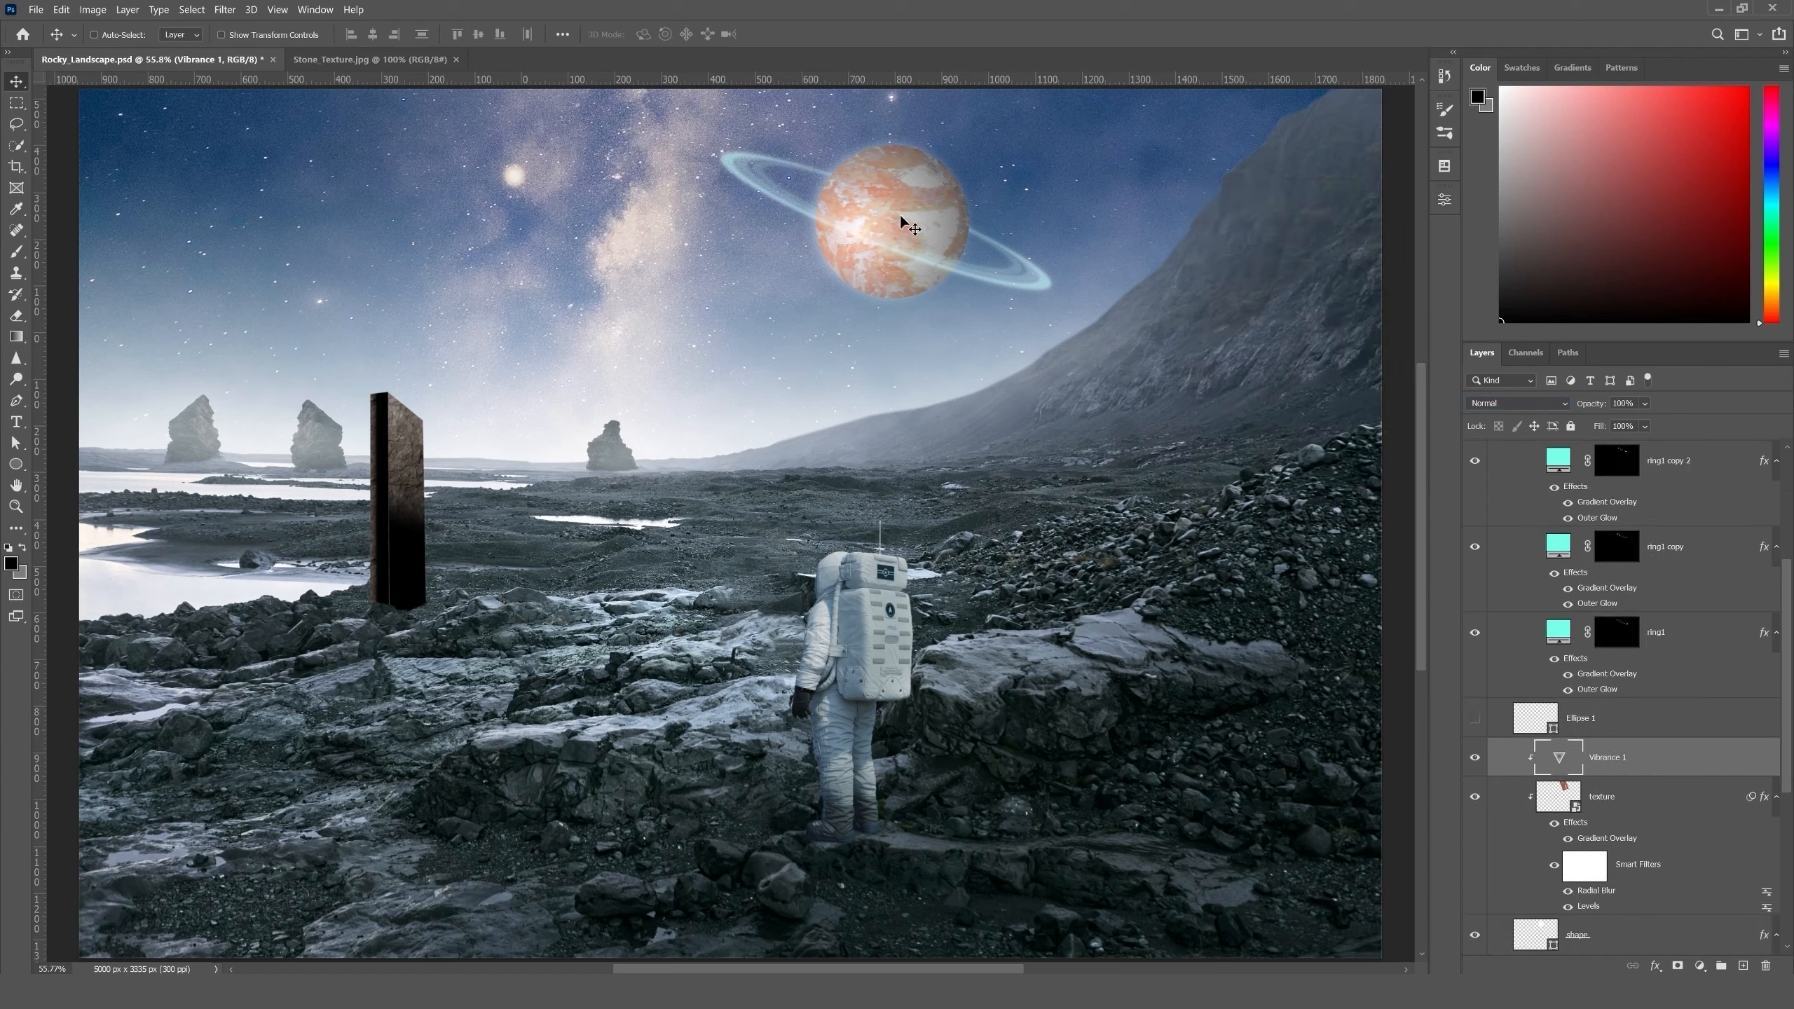
pyautogui.moveTo(873, 352); pyautogui.dragTo(881, 495)
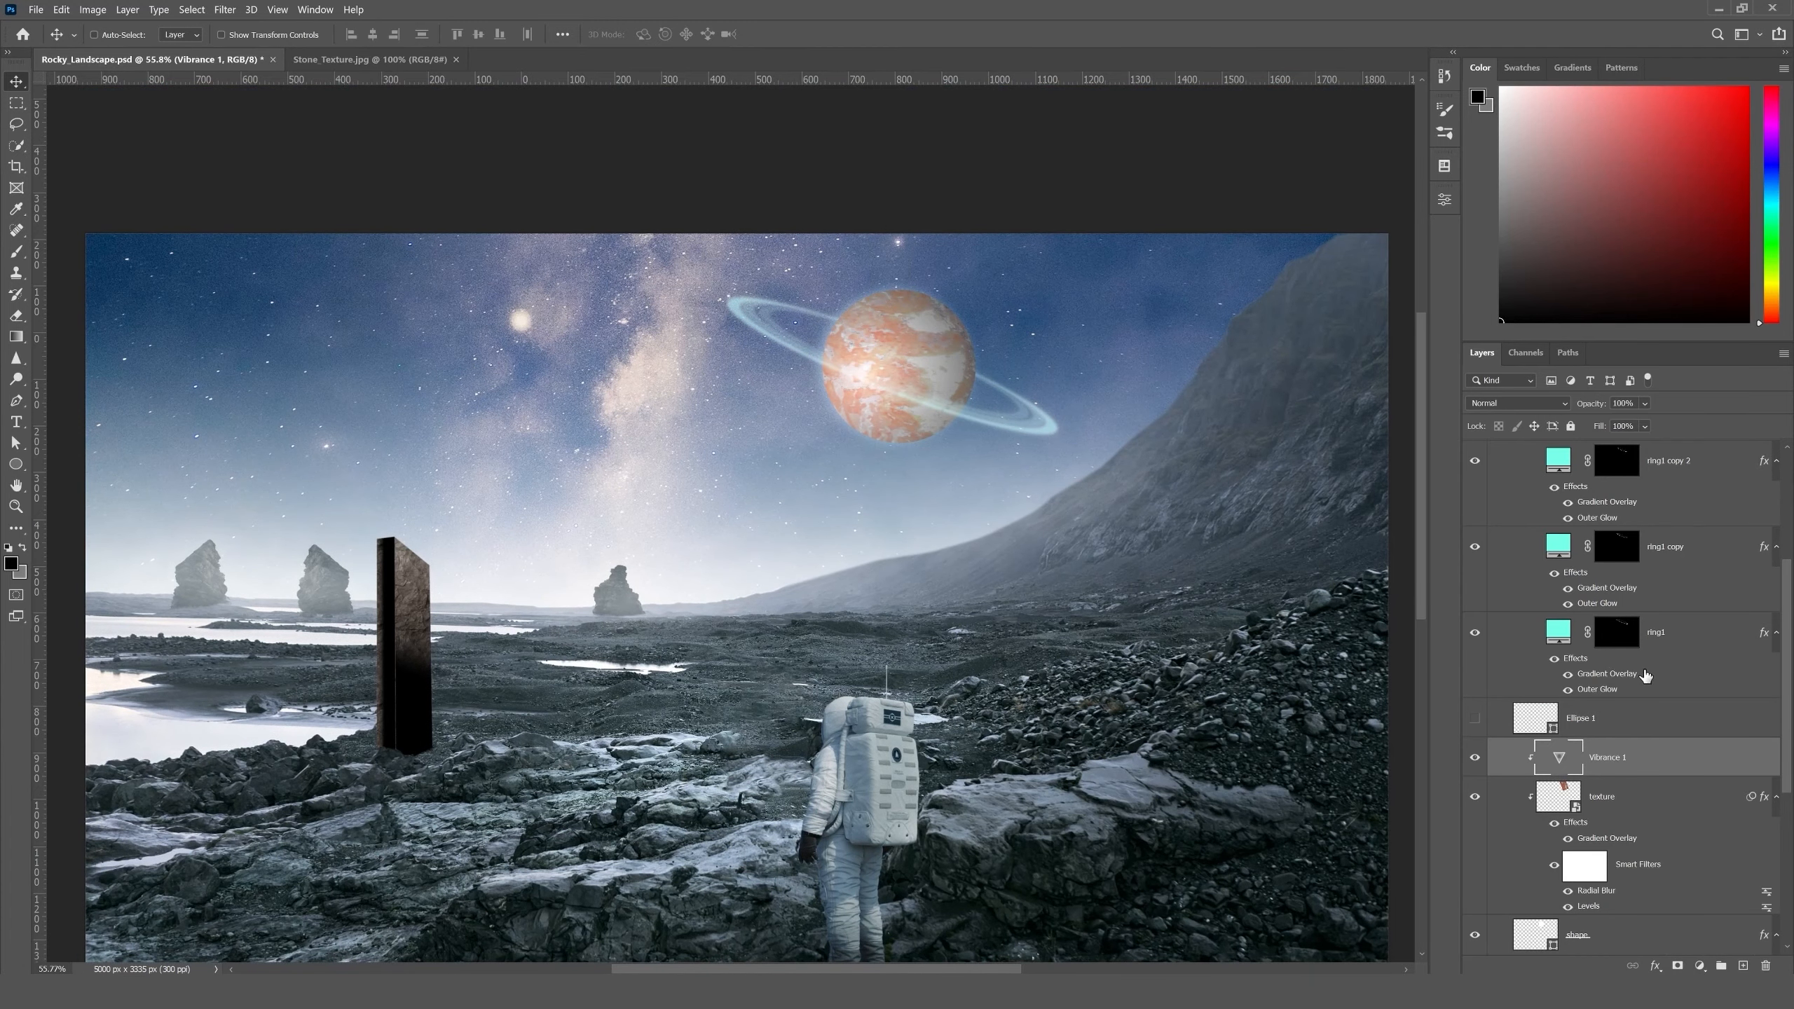
pyautogui.moveTo(1028, 390); pyautogui.dragTo(866, 356)
pyautogui.hotkey('ctrl', '0')
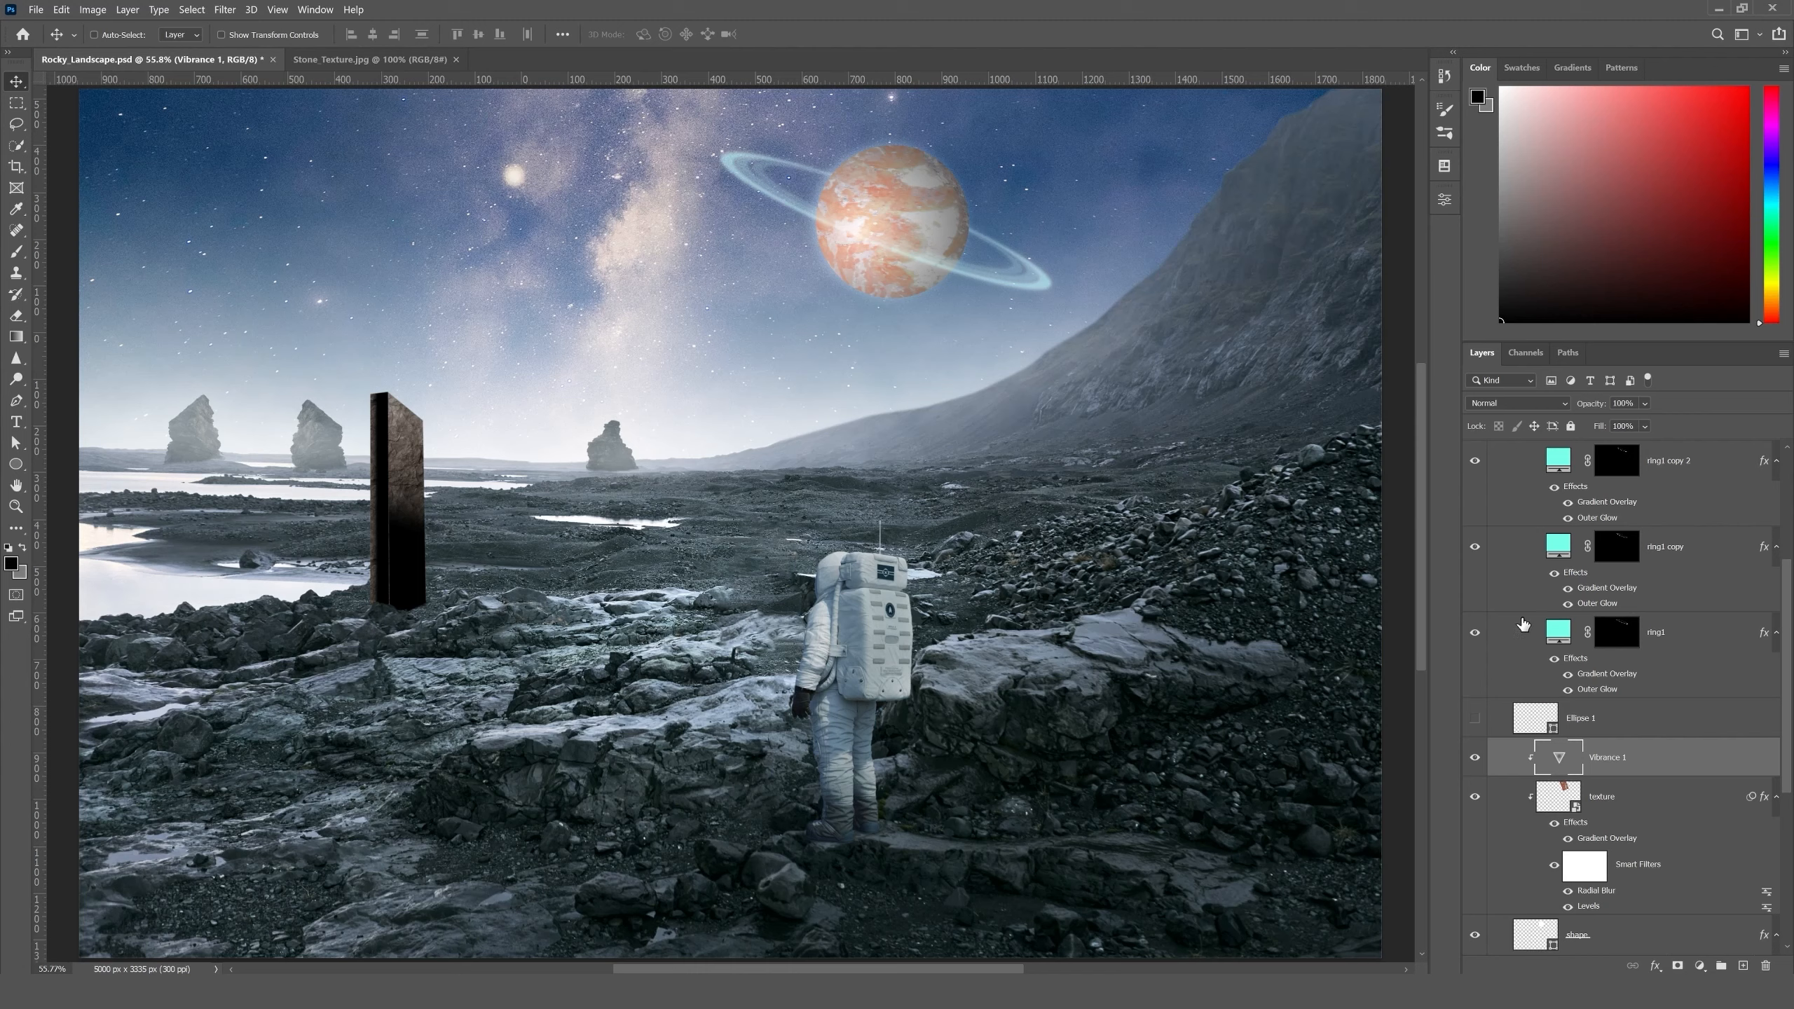
# - Collapse the Planet group and add a Color Balance adjustment layer directly above the Monolith group
pyautogui.scroll(3, 1653, 703)
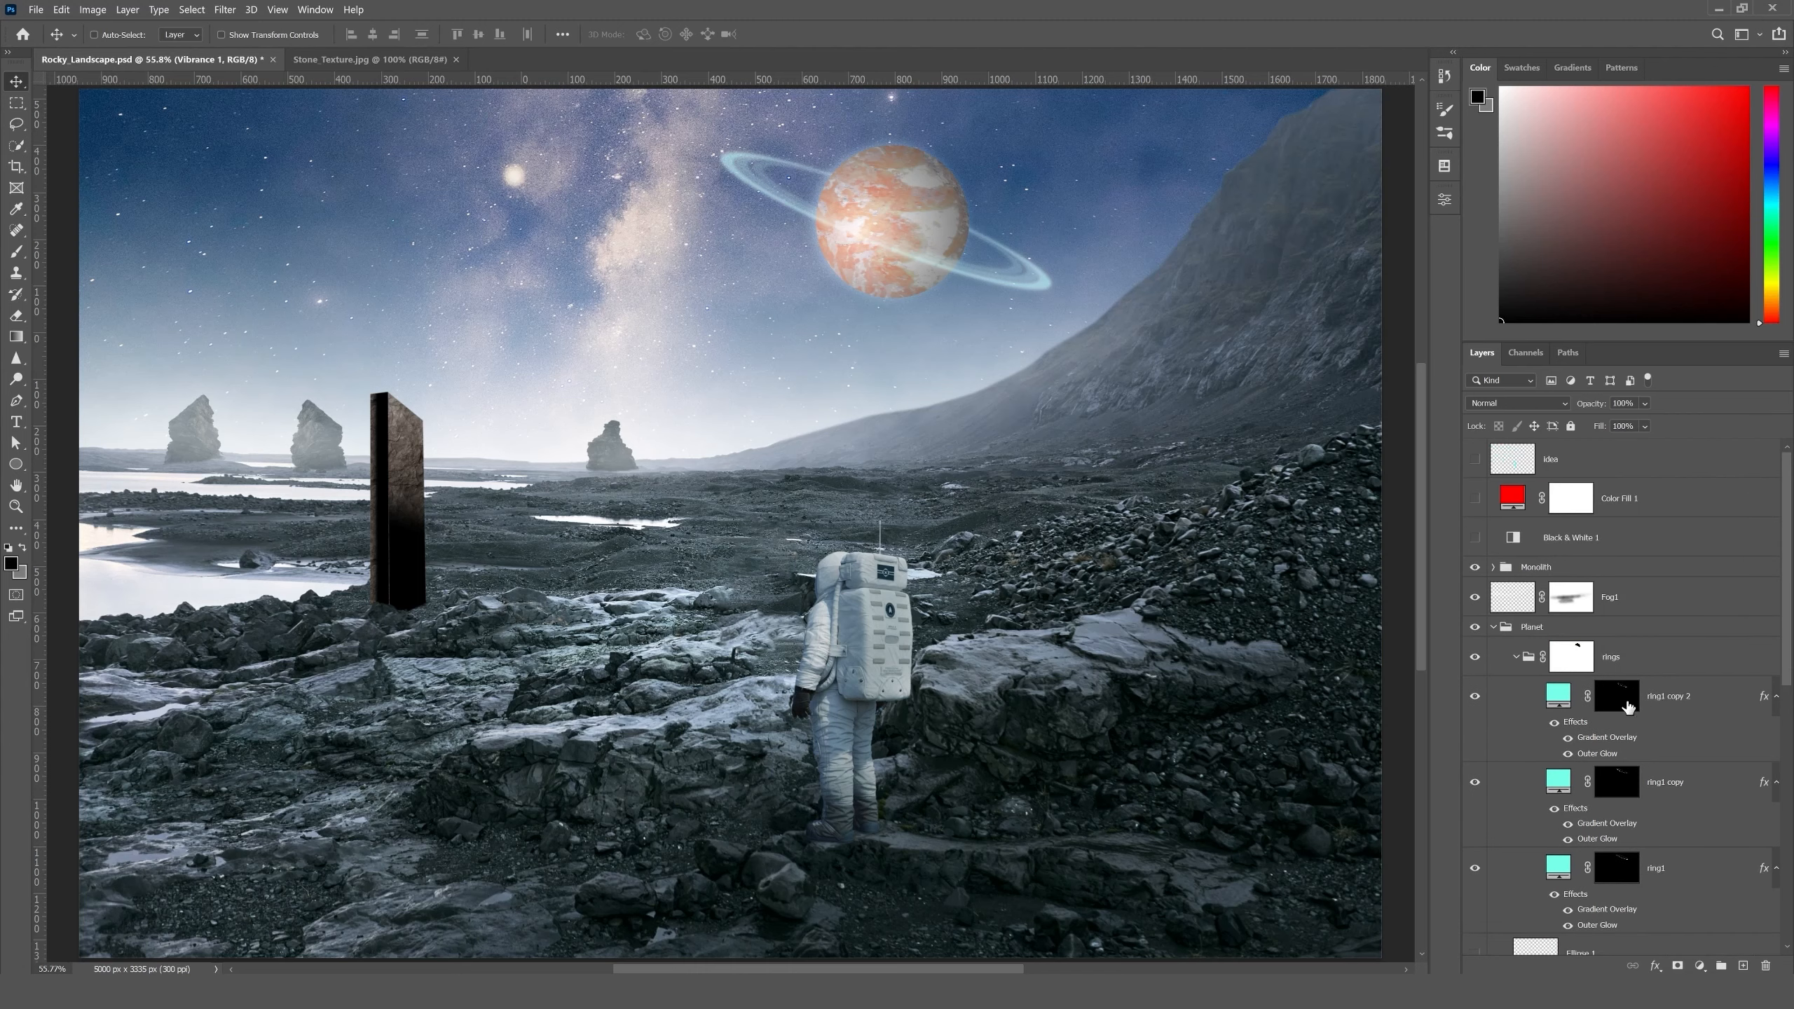
pyautogui.click(1493, 627)
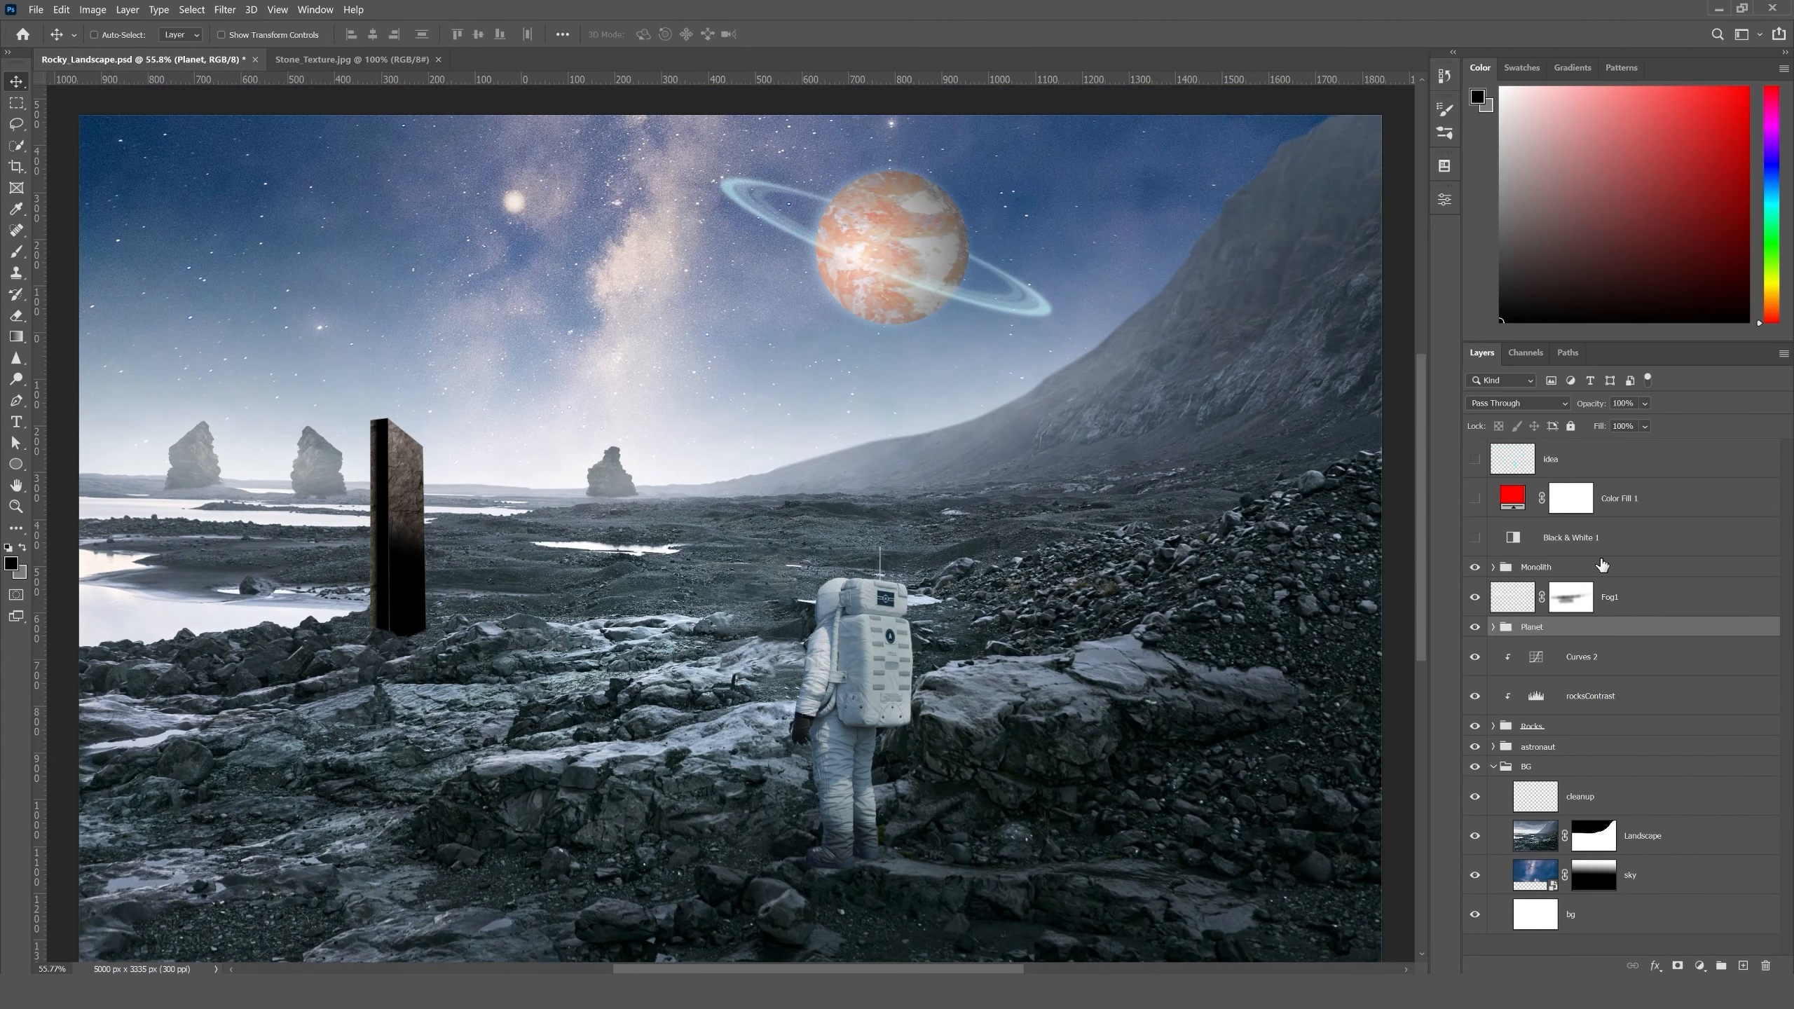
pyautogui.click(1601, 555)
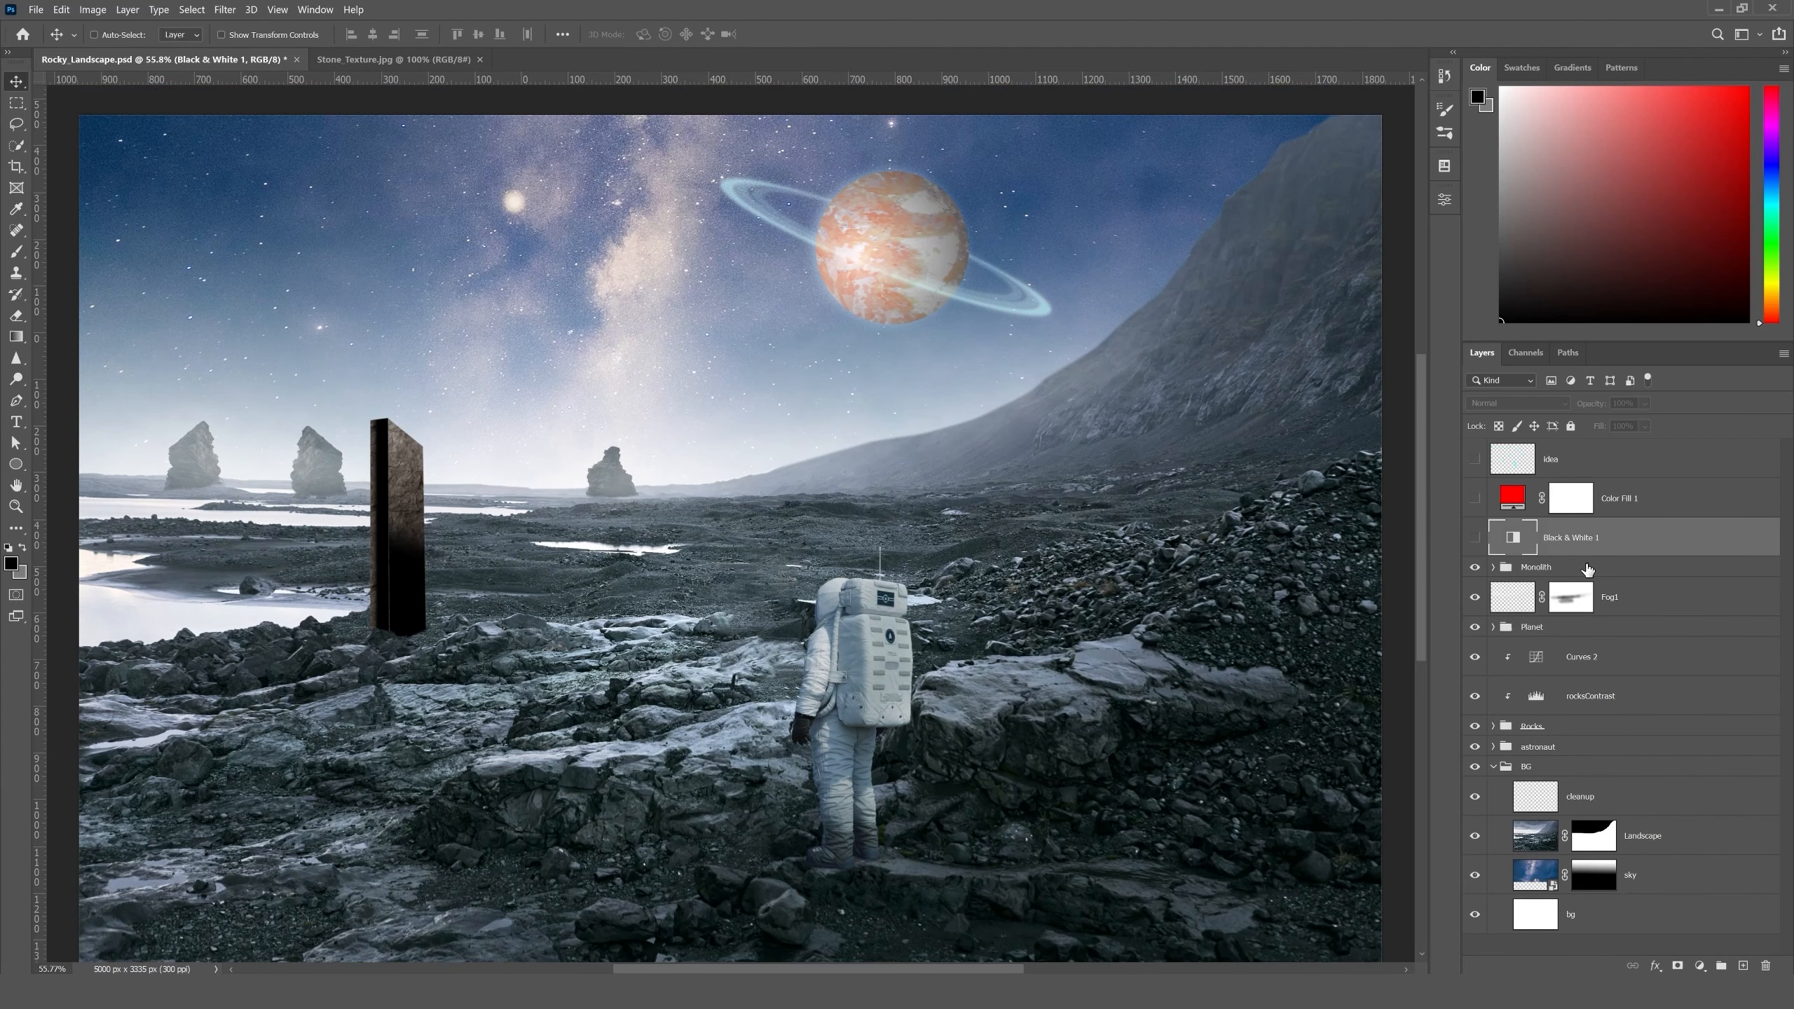
pyautogui.click(1588, 570)
pyautogui.click(1700, 965)
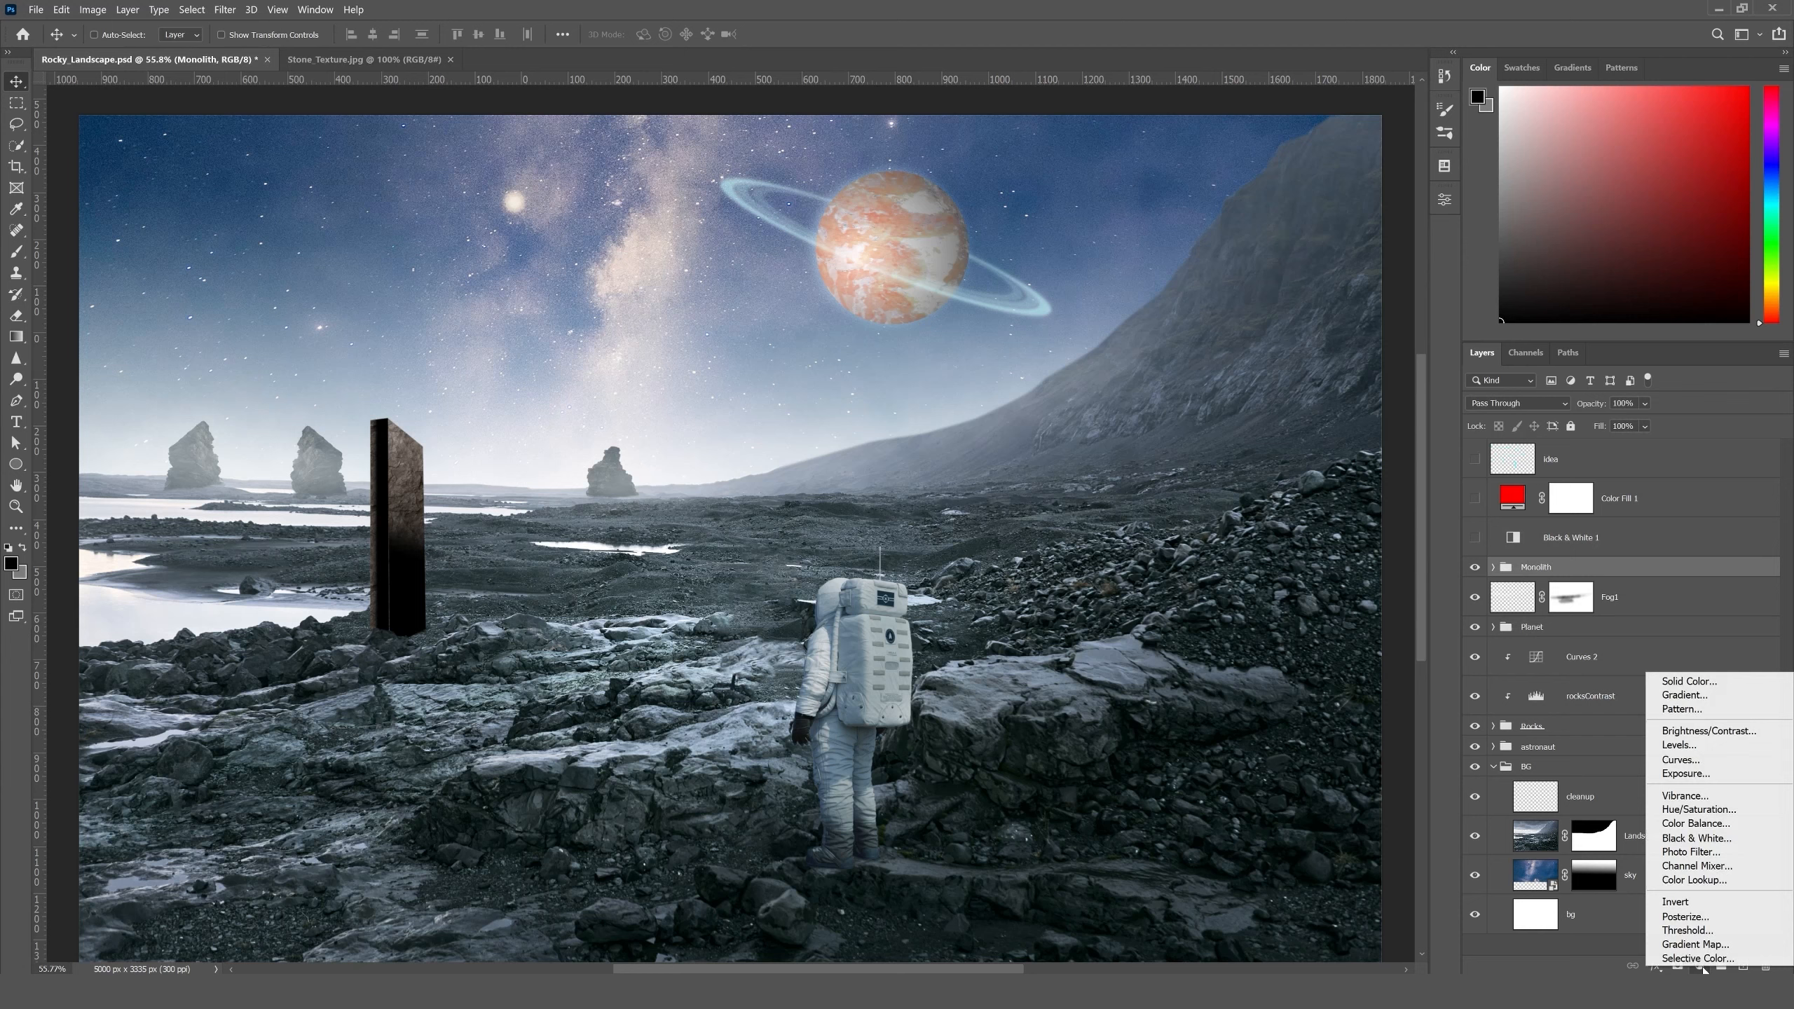
pyautogui.click(1693, 824)
# - Shift the Color Balance highlights to +22 toward green and +12 toward blue
pyautogui.click(1280, 246)
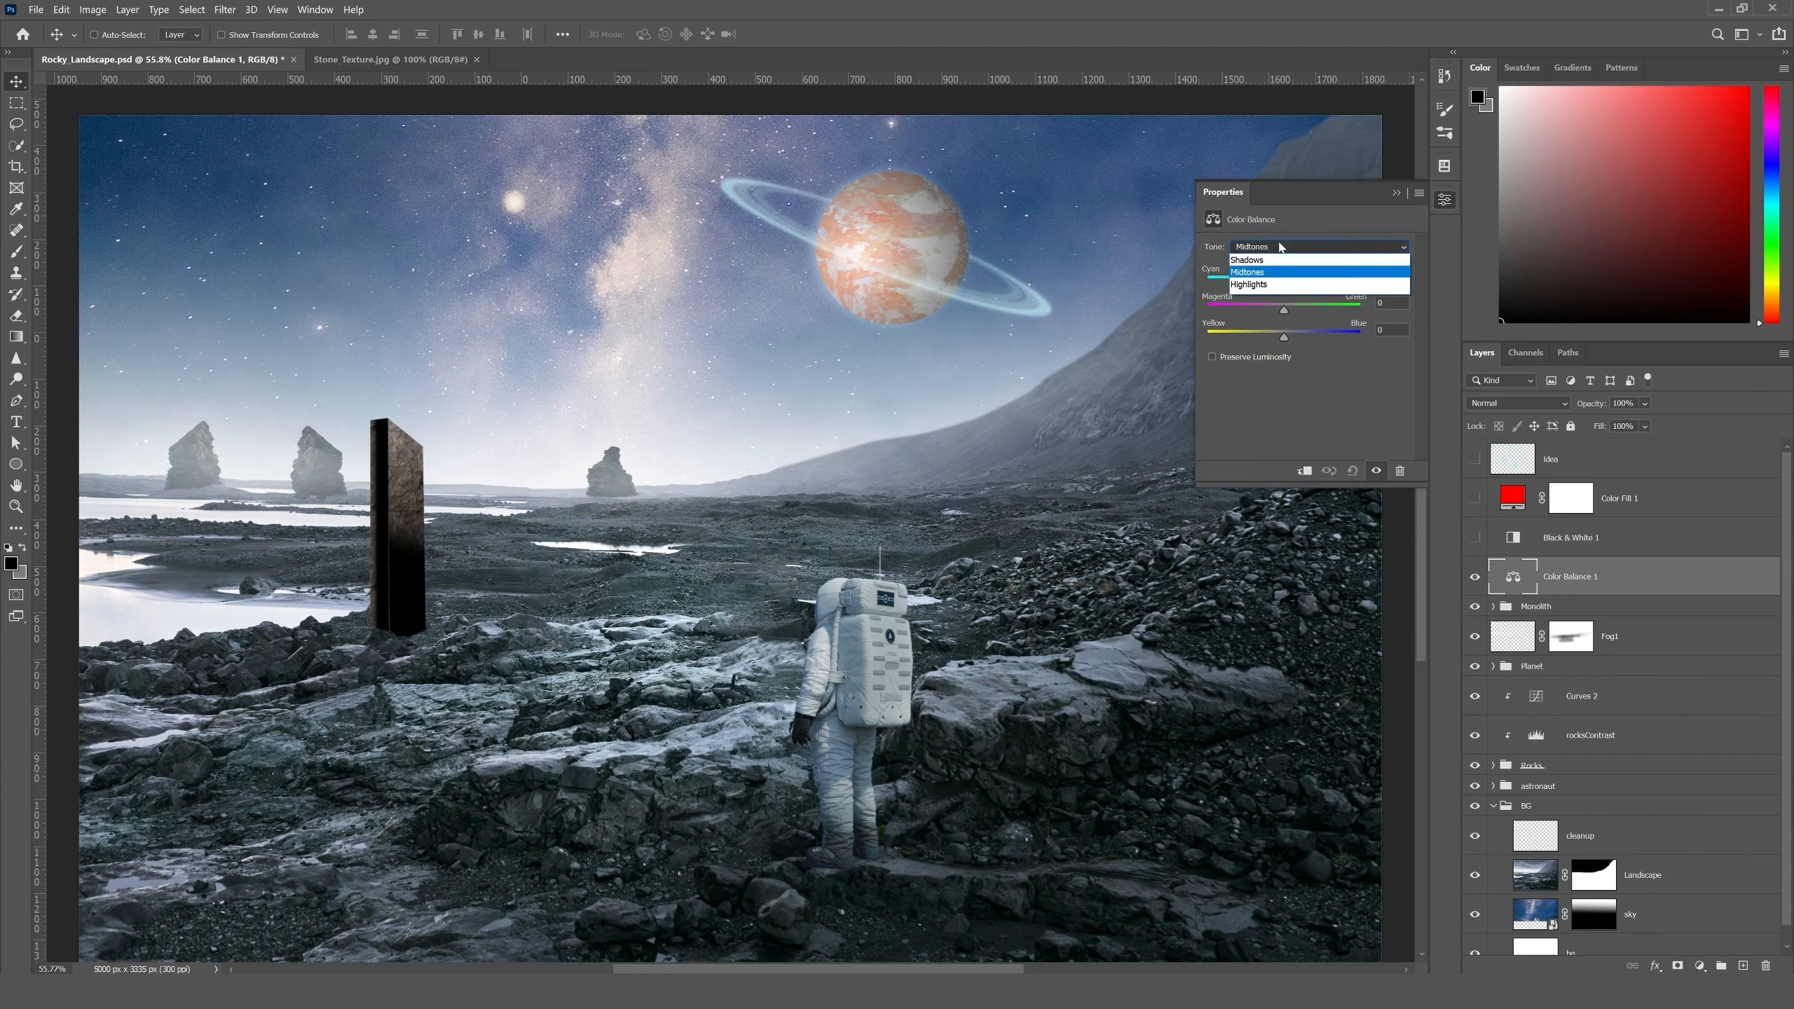
pyautogui.click(1248, 285)
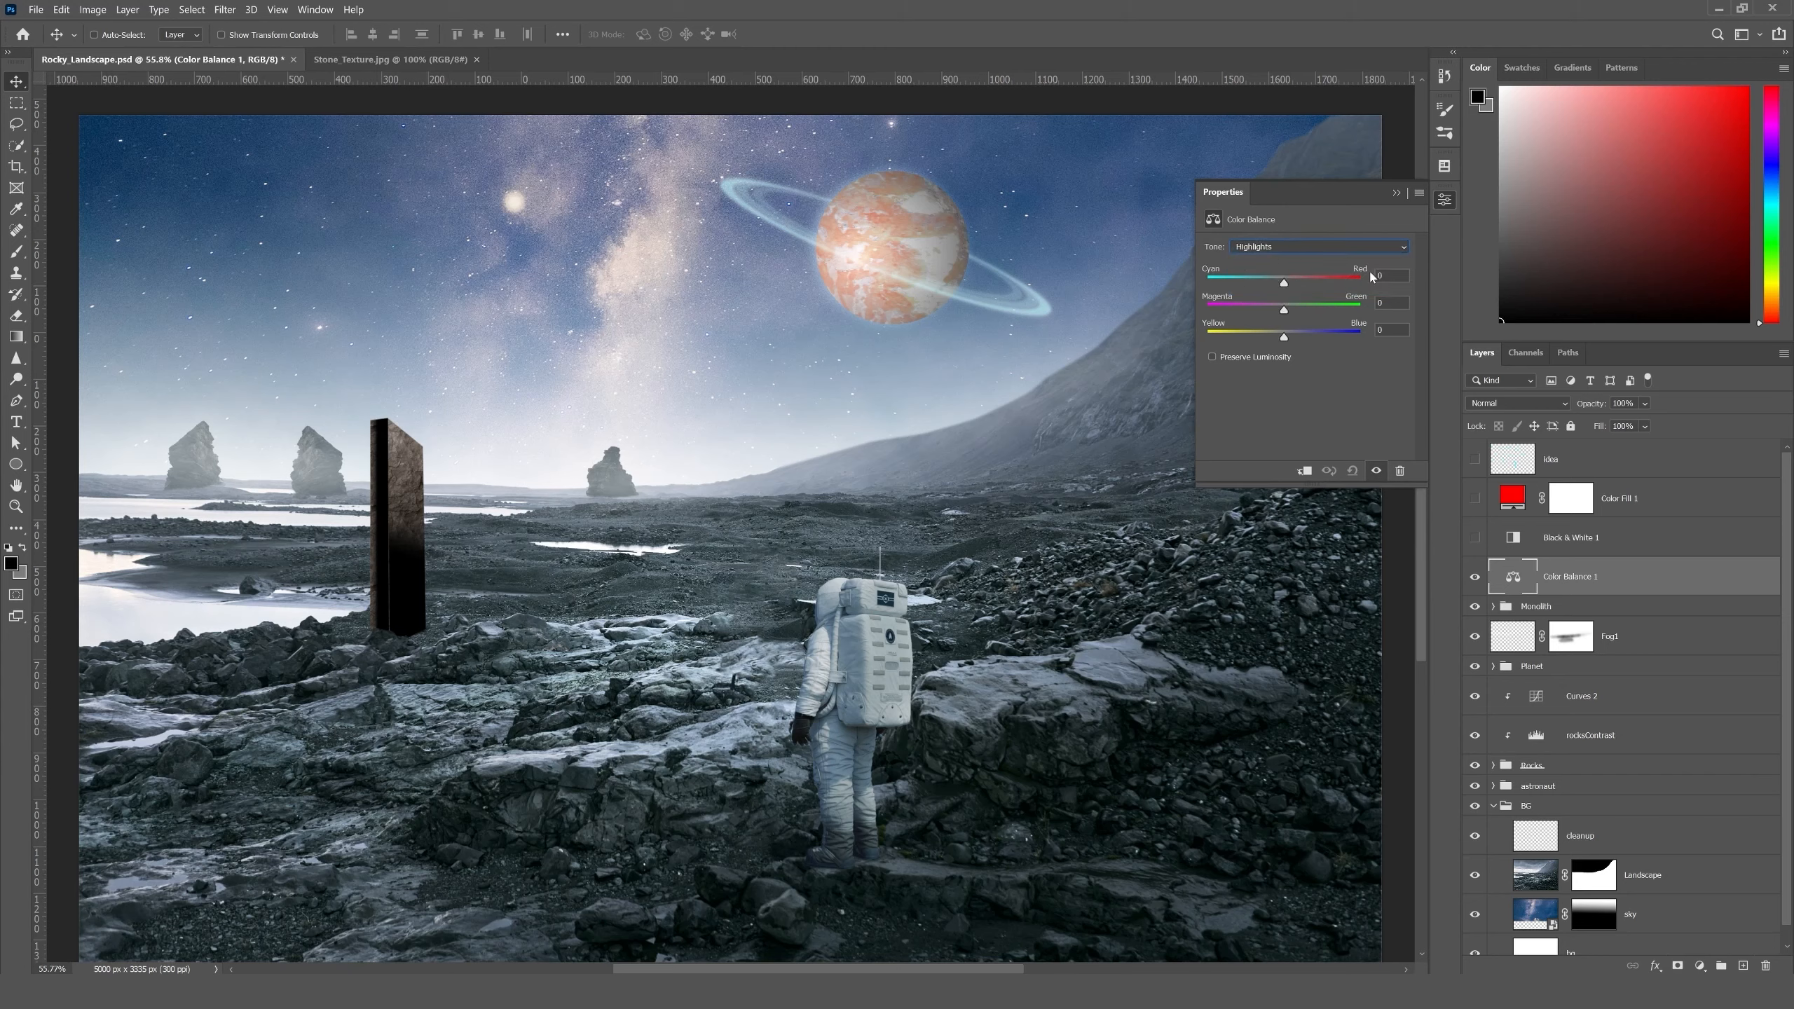
pyautogui.moveTo(1287, 312); pyautogui.dragTo(1300, 311)
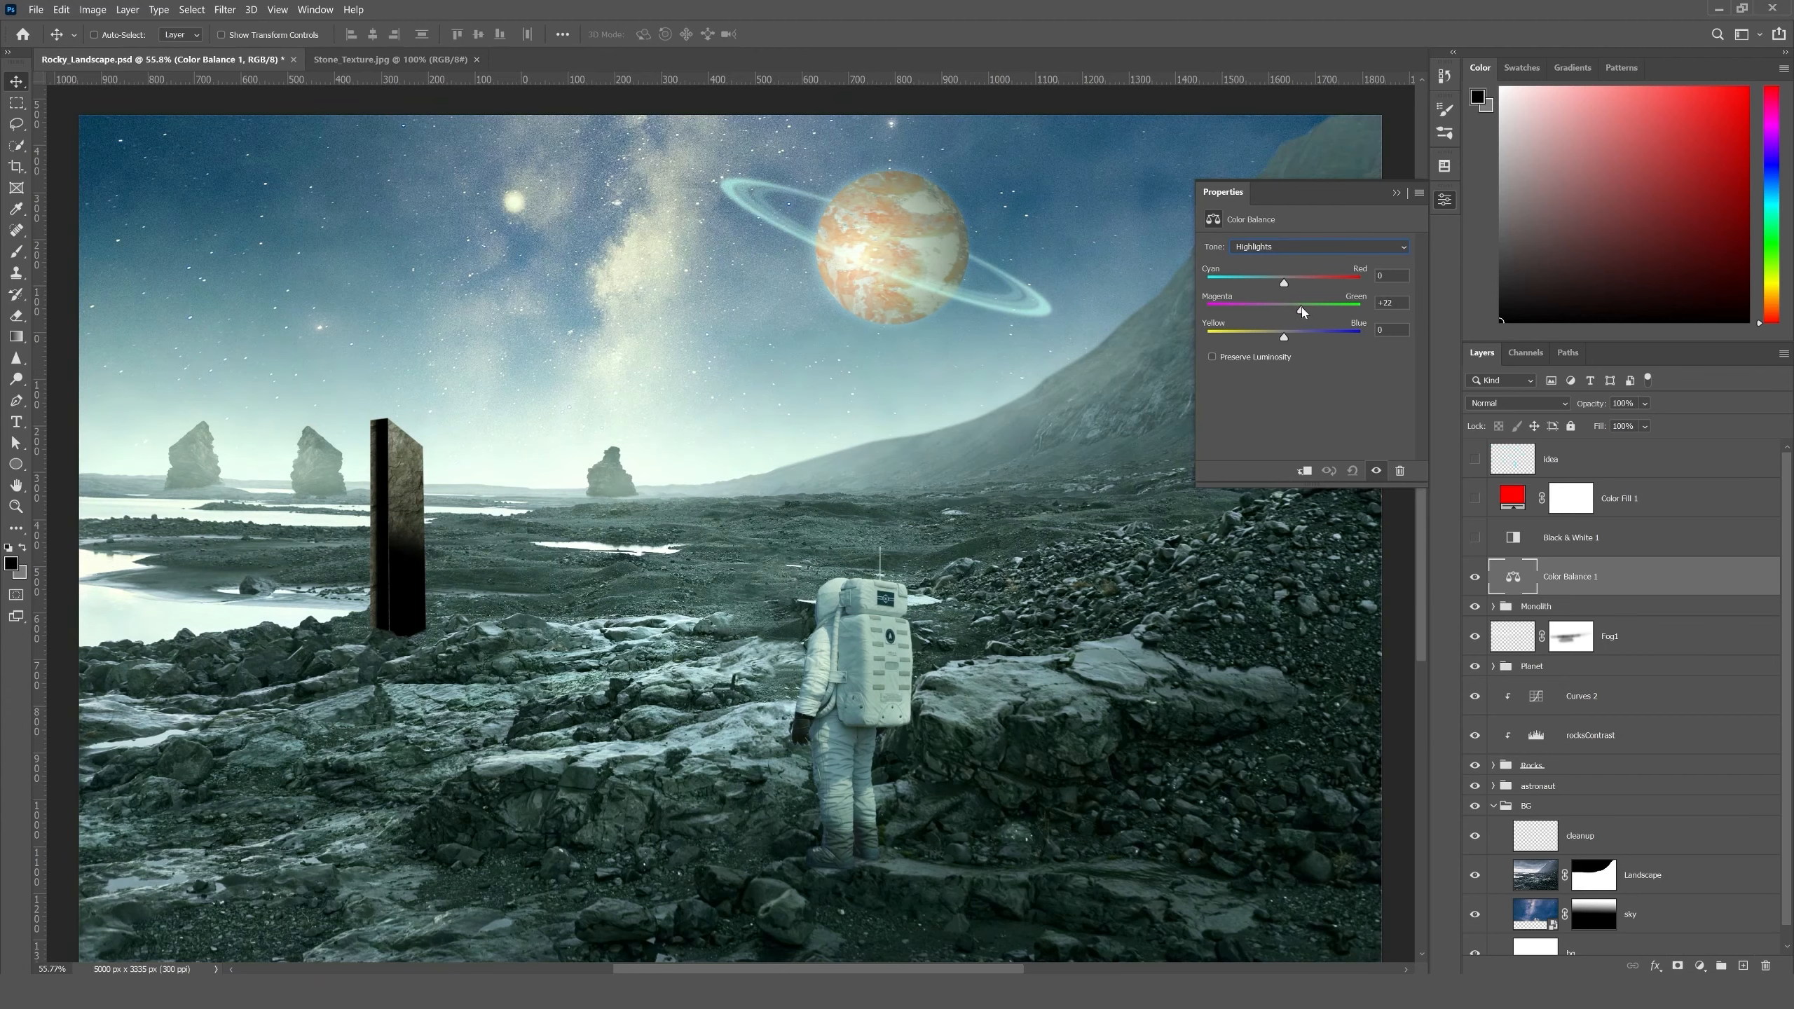
pyautogui.moveTo(1303, 308); pyautogui.dragTo(1297, 341)
# - Shift the Color Balance shadows to +11 green and +26 blue, and set the adjustment layer's blend mode to Color
pyautogui.click(1272, 249)
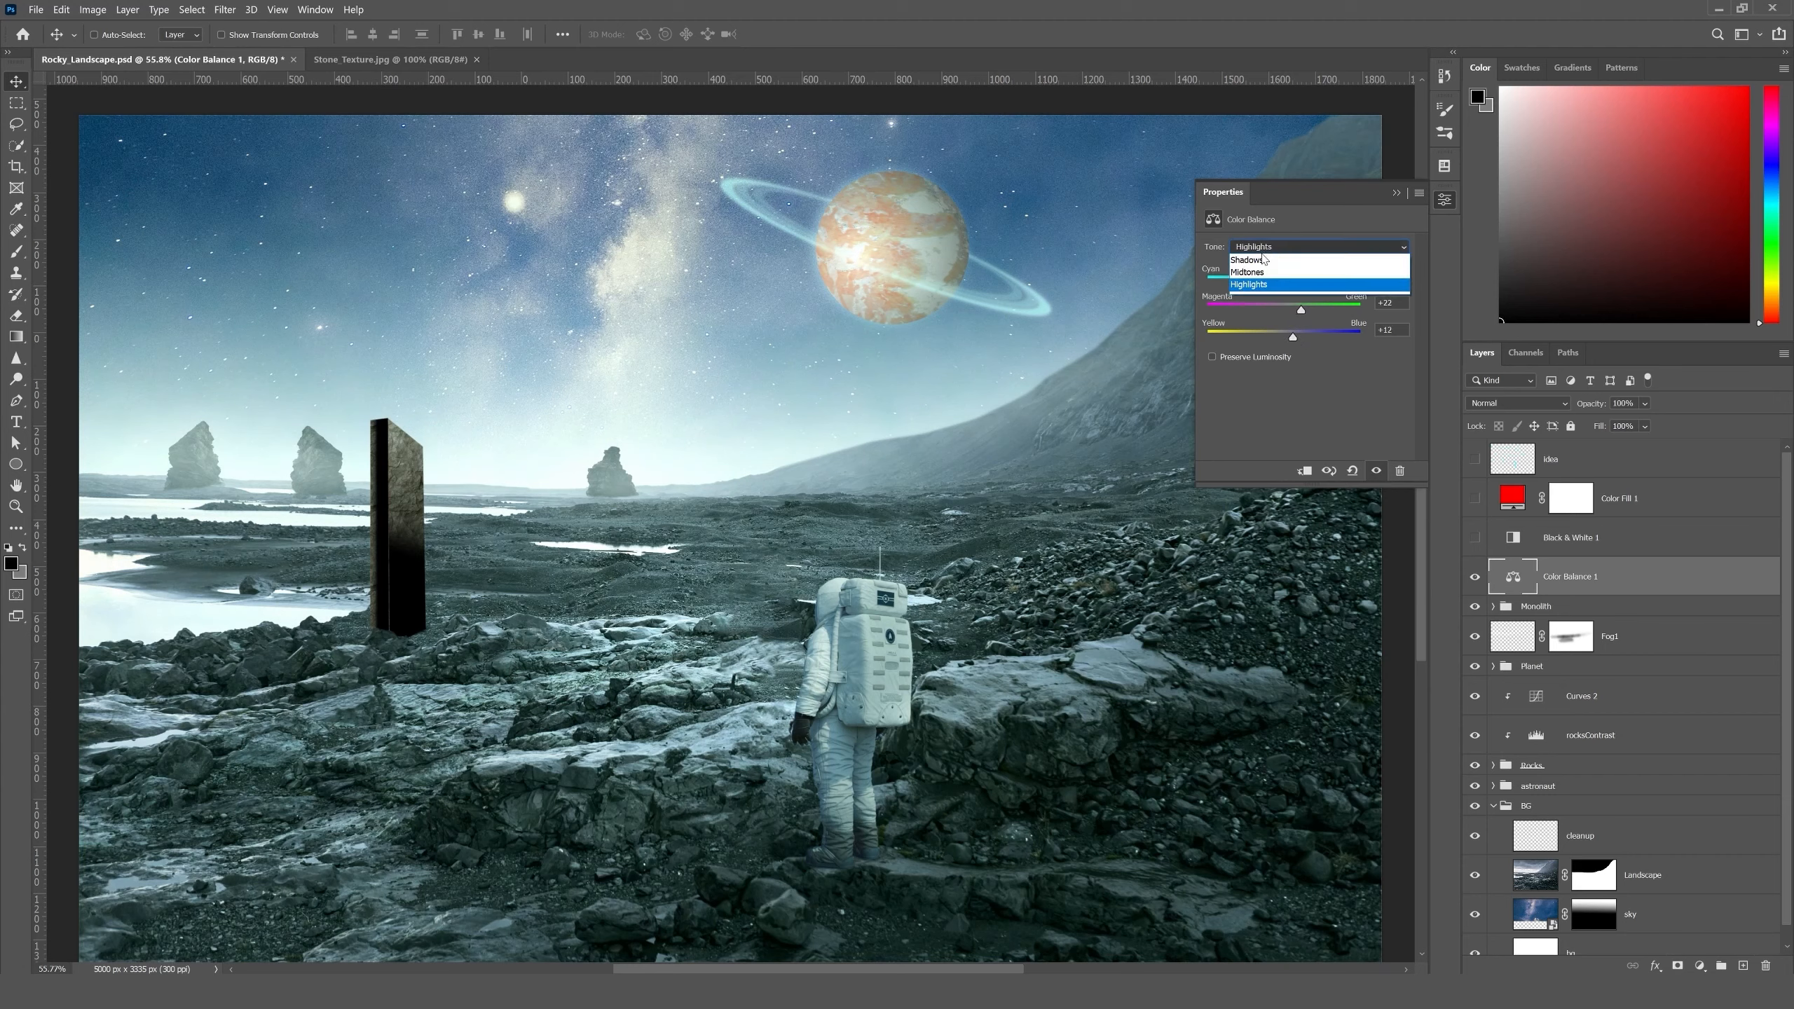
pyautogui.click(1262, 260)
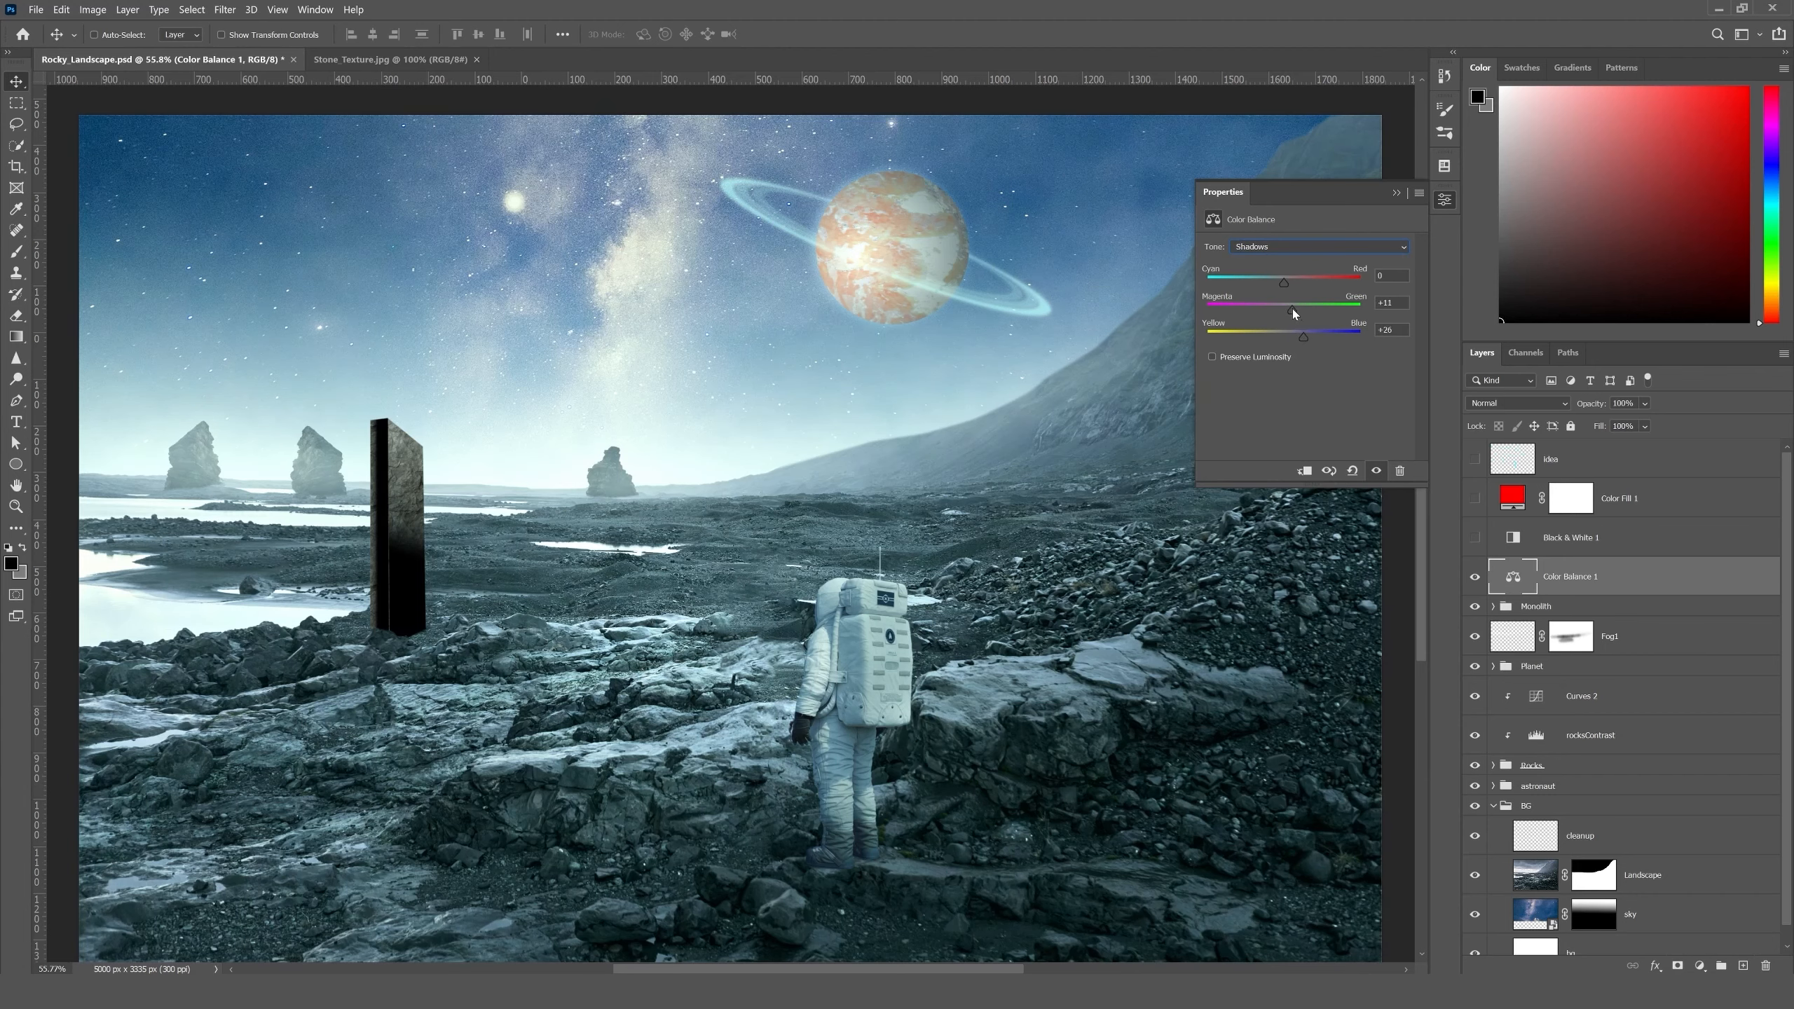
pyautogui.click(1401, 194)
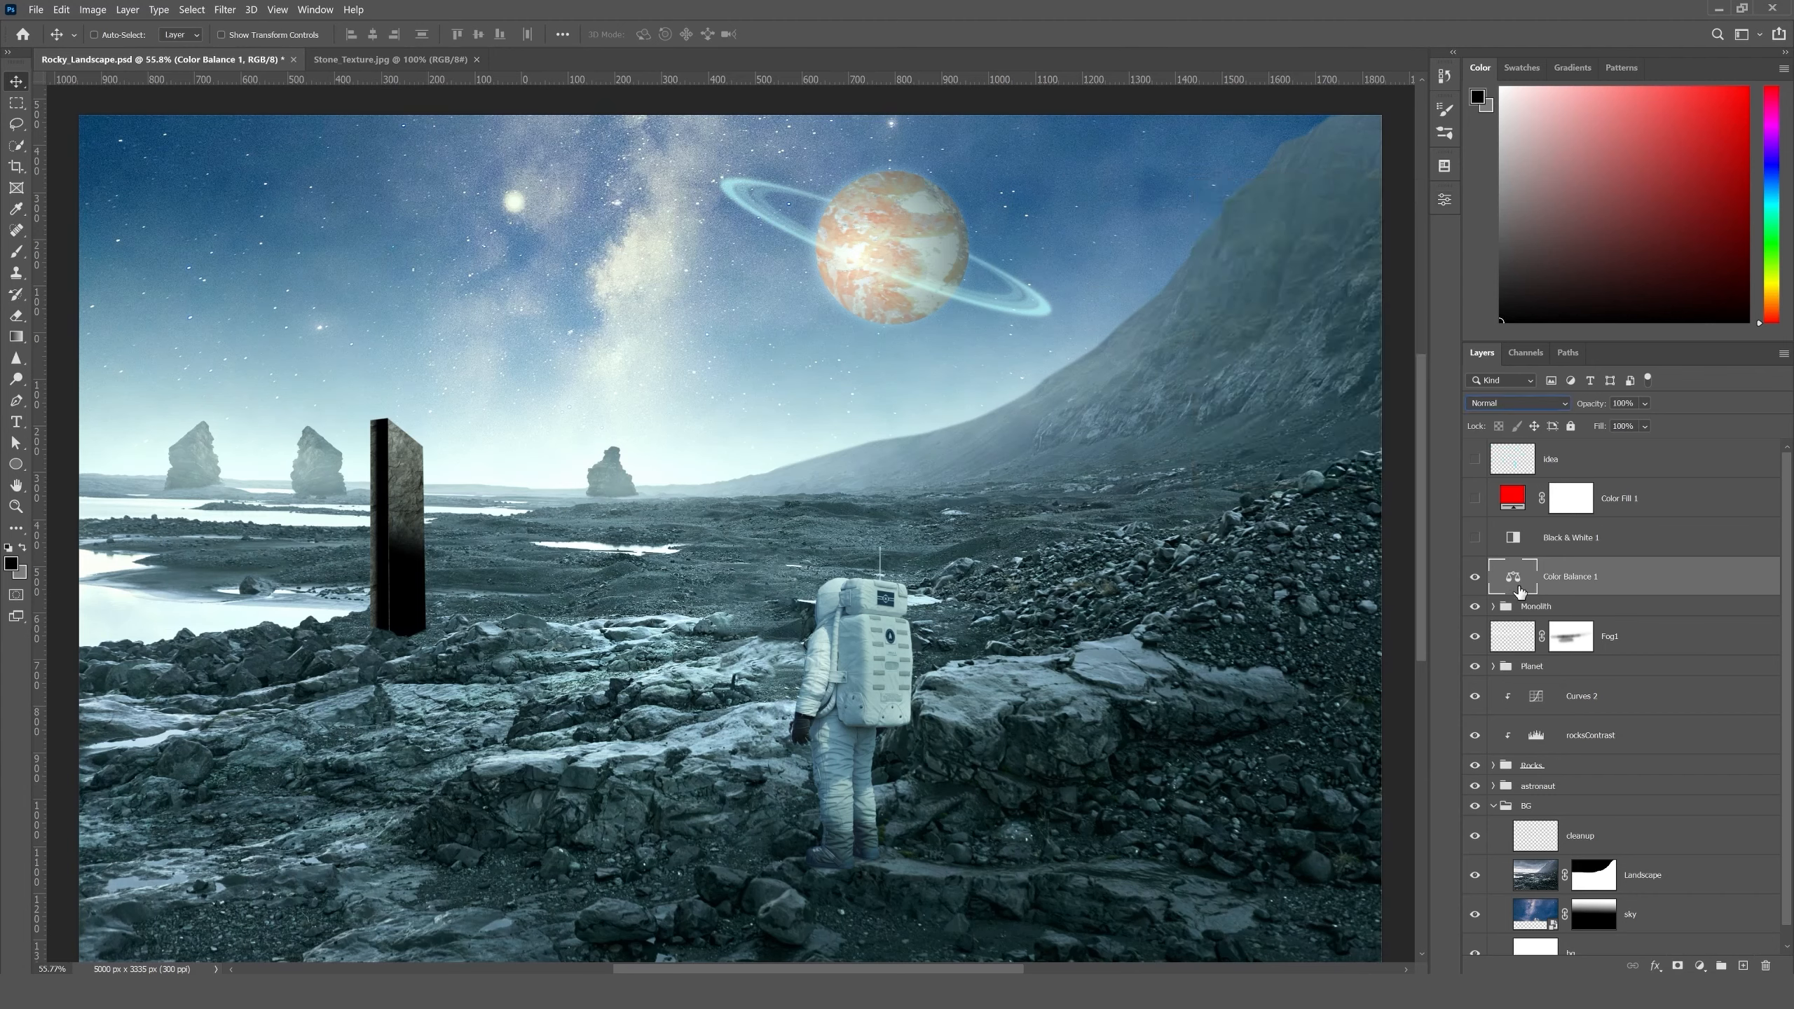
pyautogui.click(1503, 409)
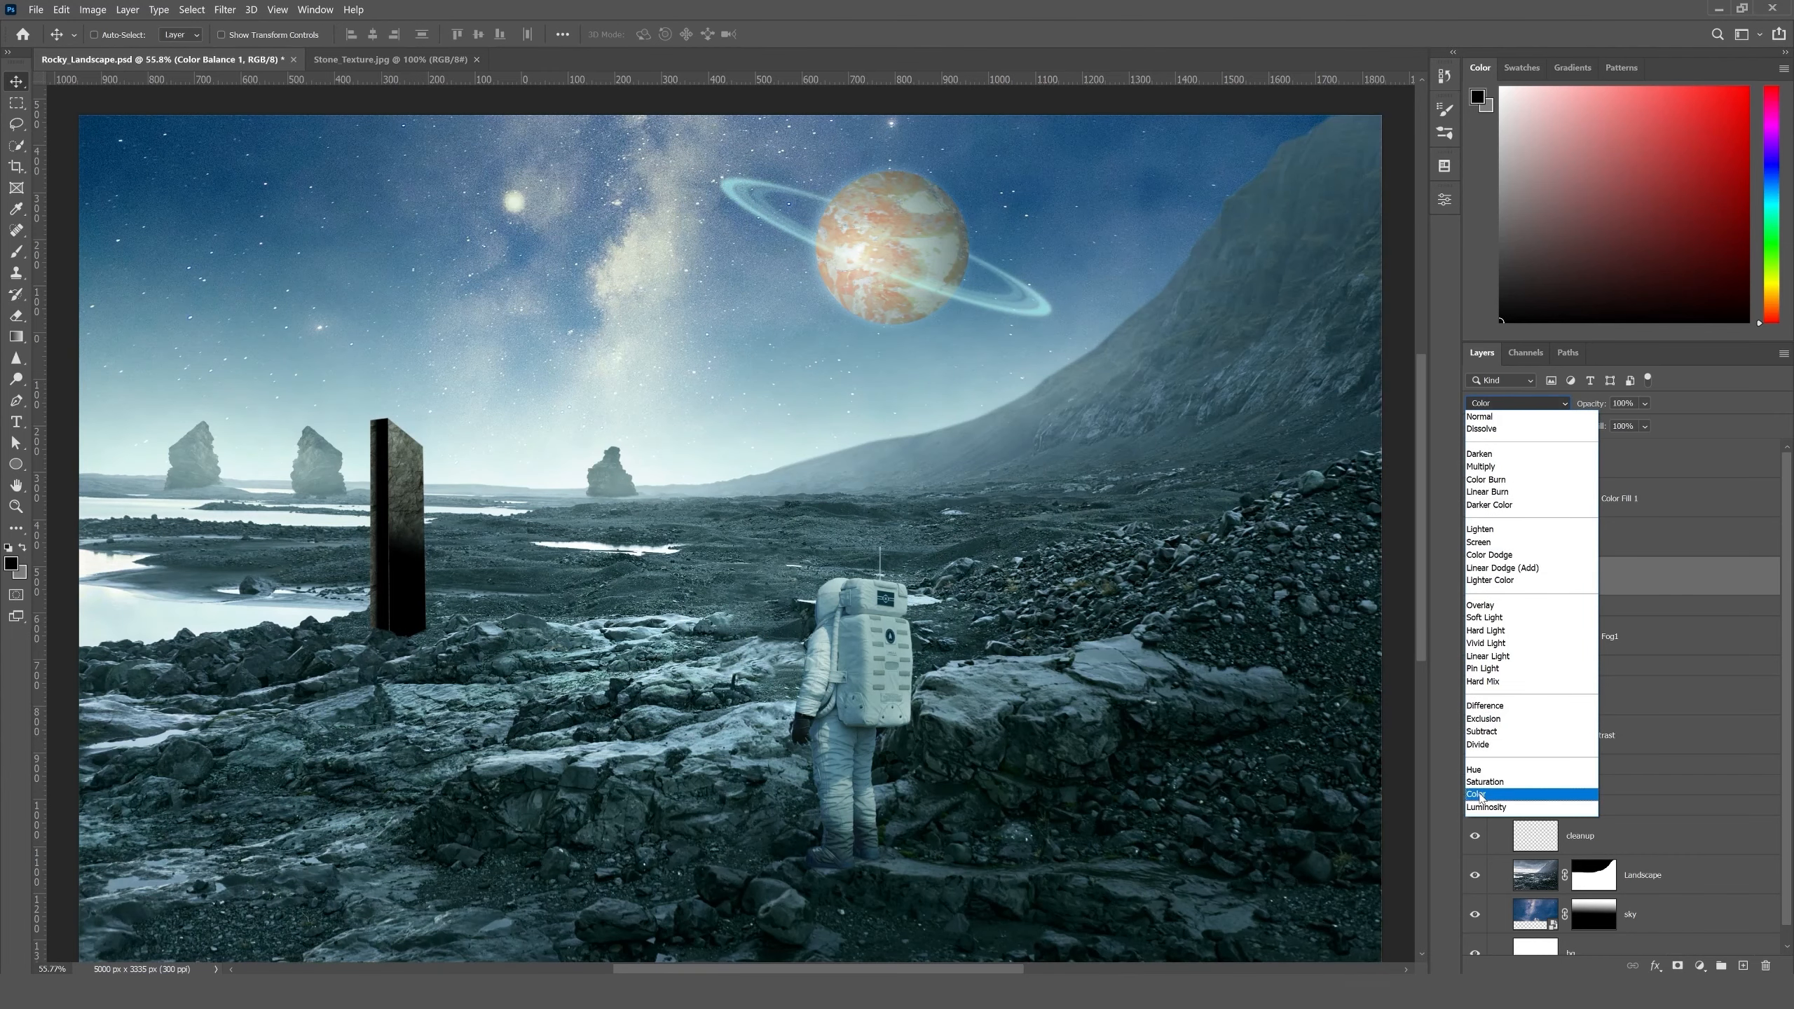
pyautogui.click(1479, 795)
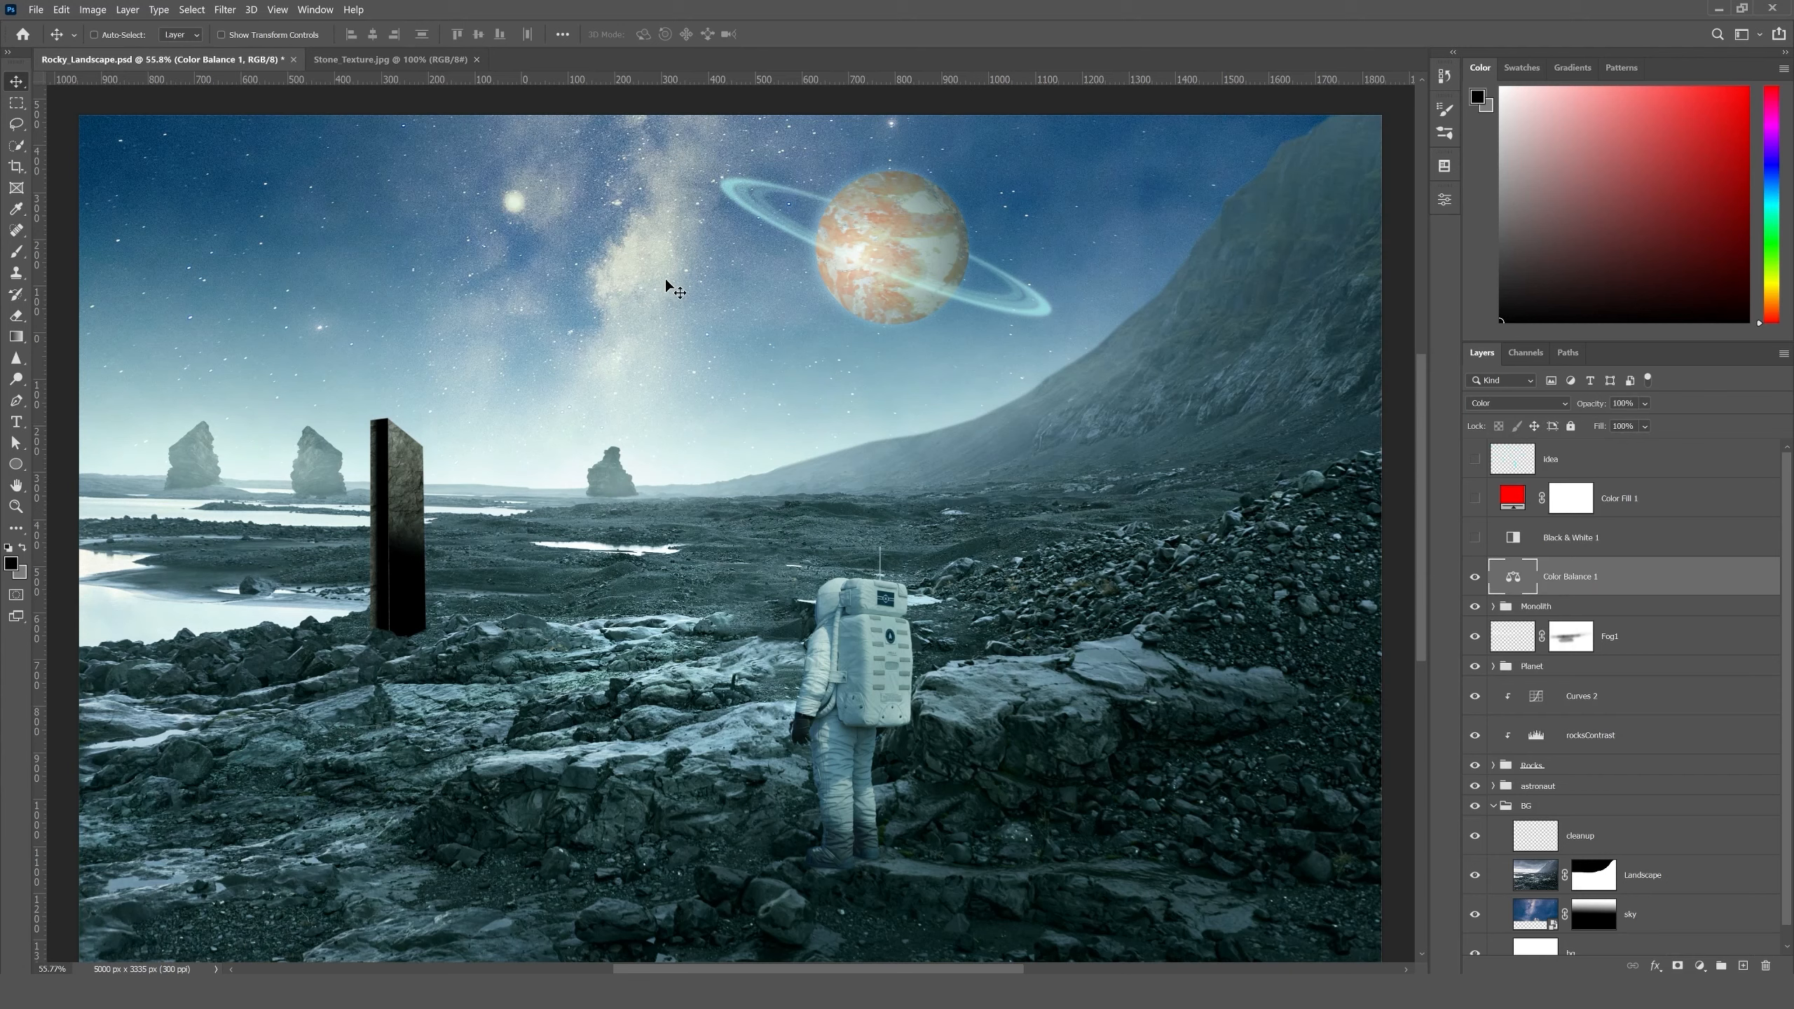
# - Select the sky layer and darken its midtones to 0.66 with Levels
pyautogui.keyDown('ctrl'); pyautogui.click(542, 227); pyautogui.keyUp('ctrl')
pyautogui.moveTo(671, 371); pyautogui.dragTo(686, 421)
pyautogui.scroll(-1, 1531, 890)
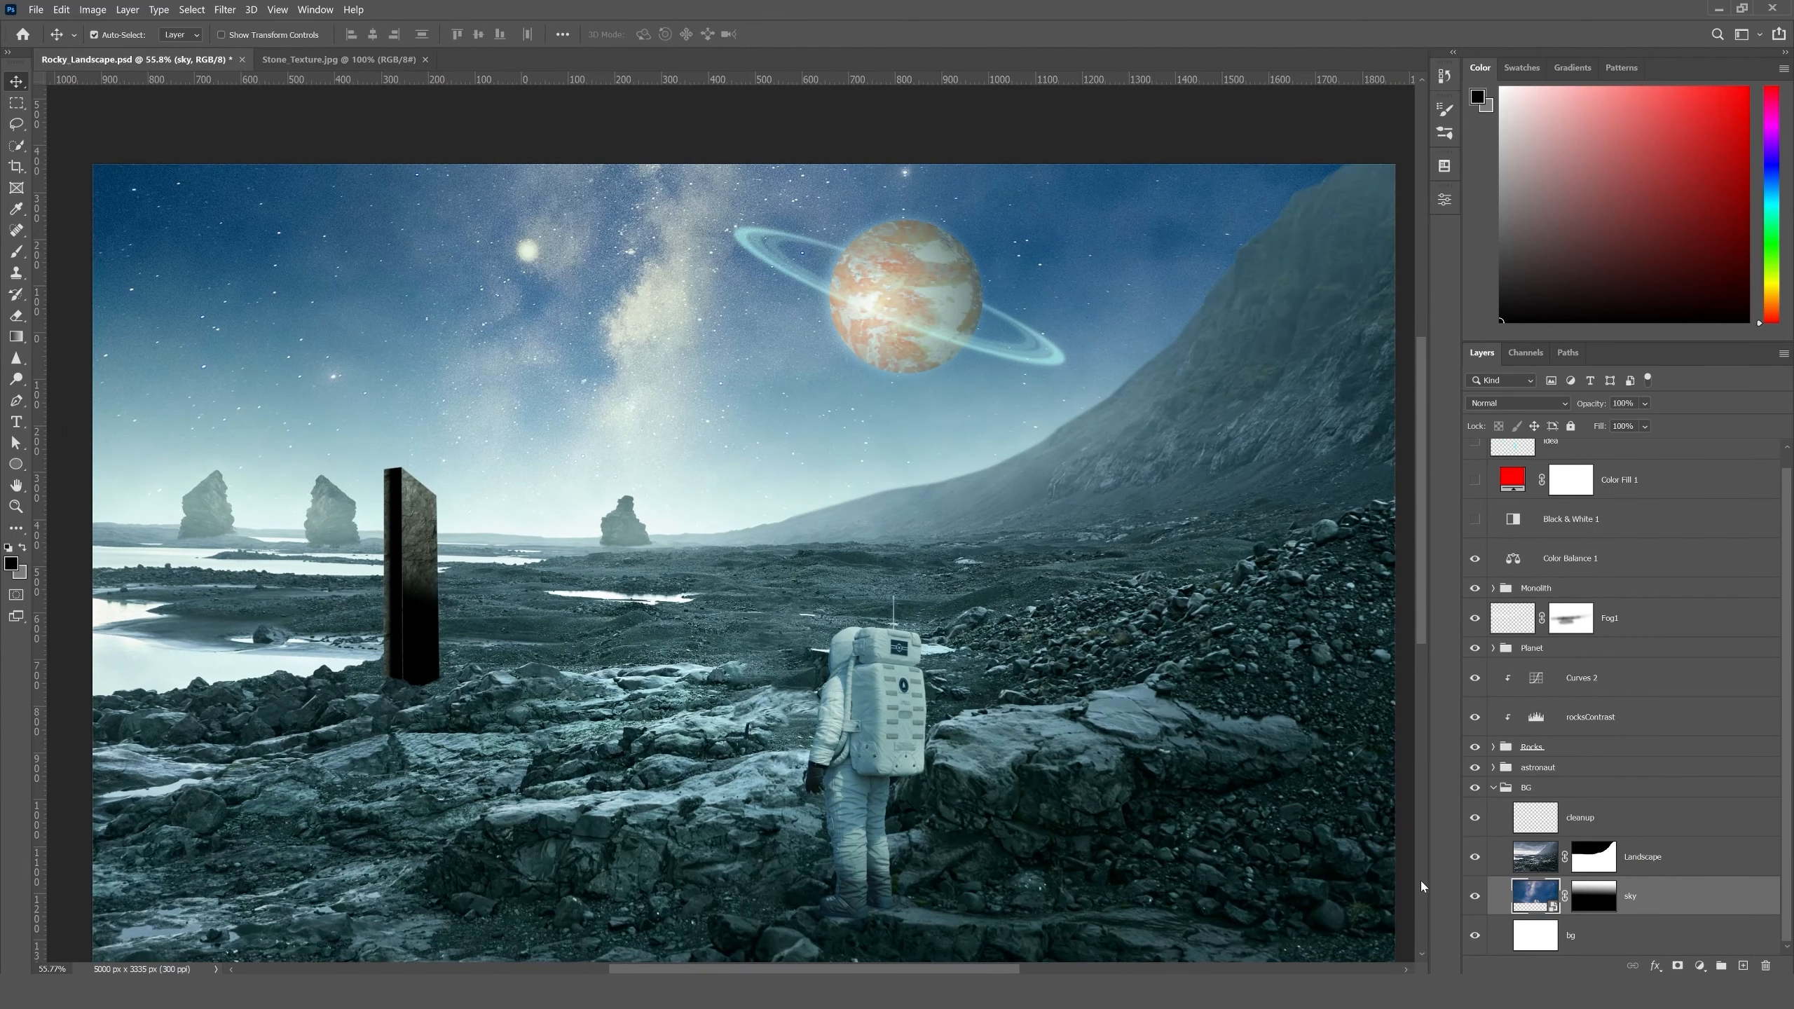
pyautogui.hotkey('ctrl', 'l')
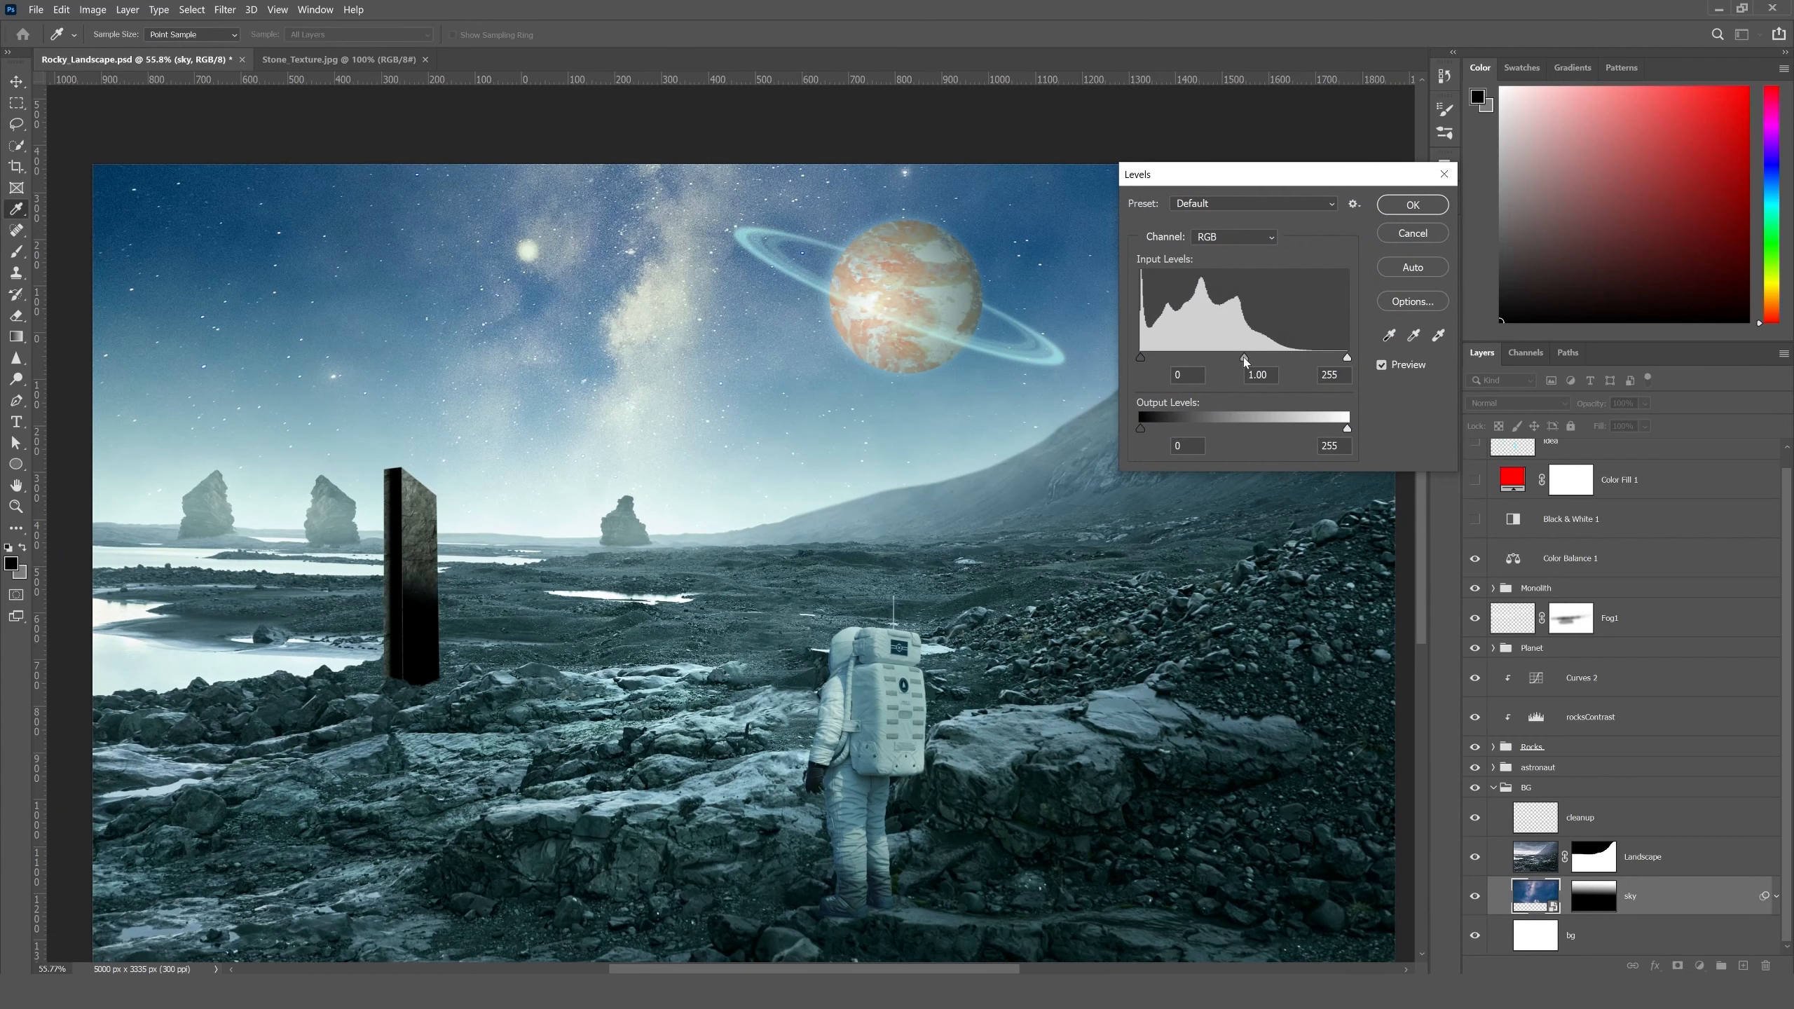
pyautogui.moveTo(1243, 356); pyautogui.dragTo(1270, 356)
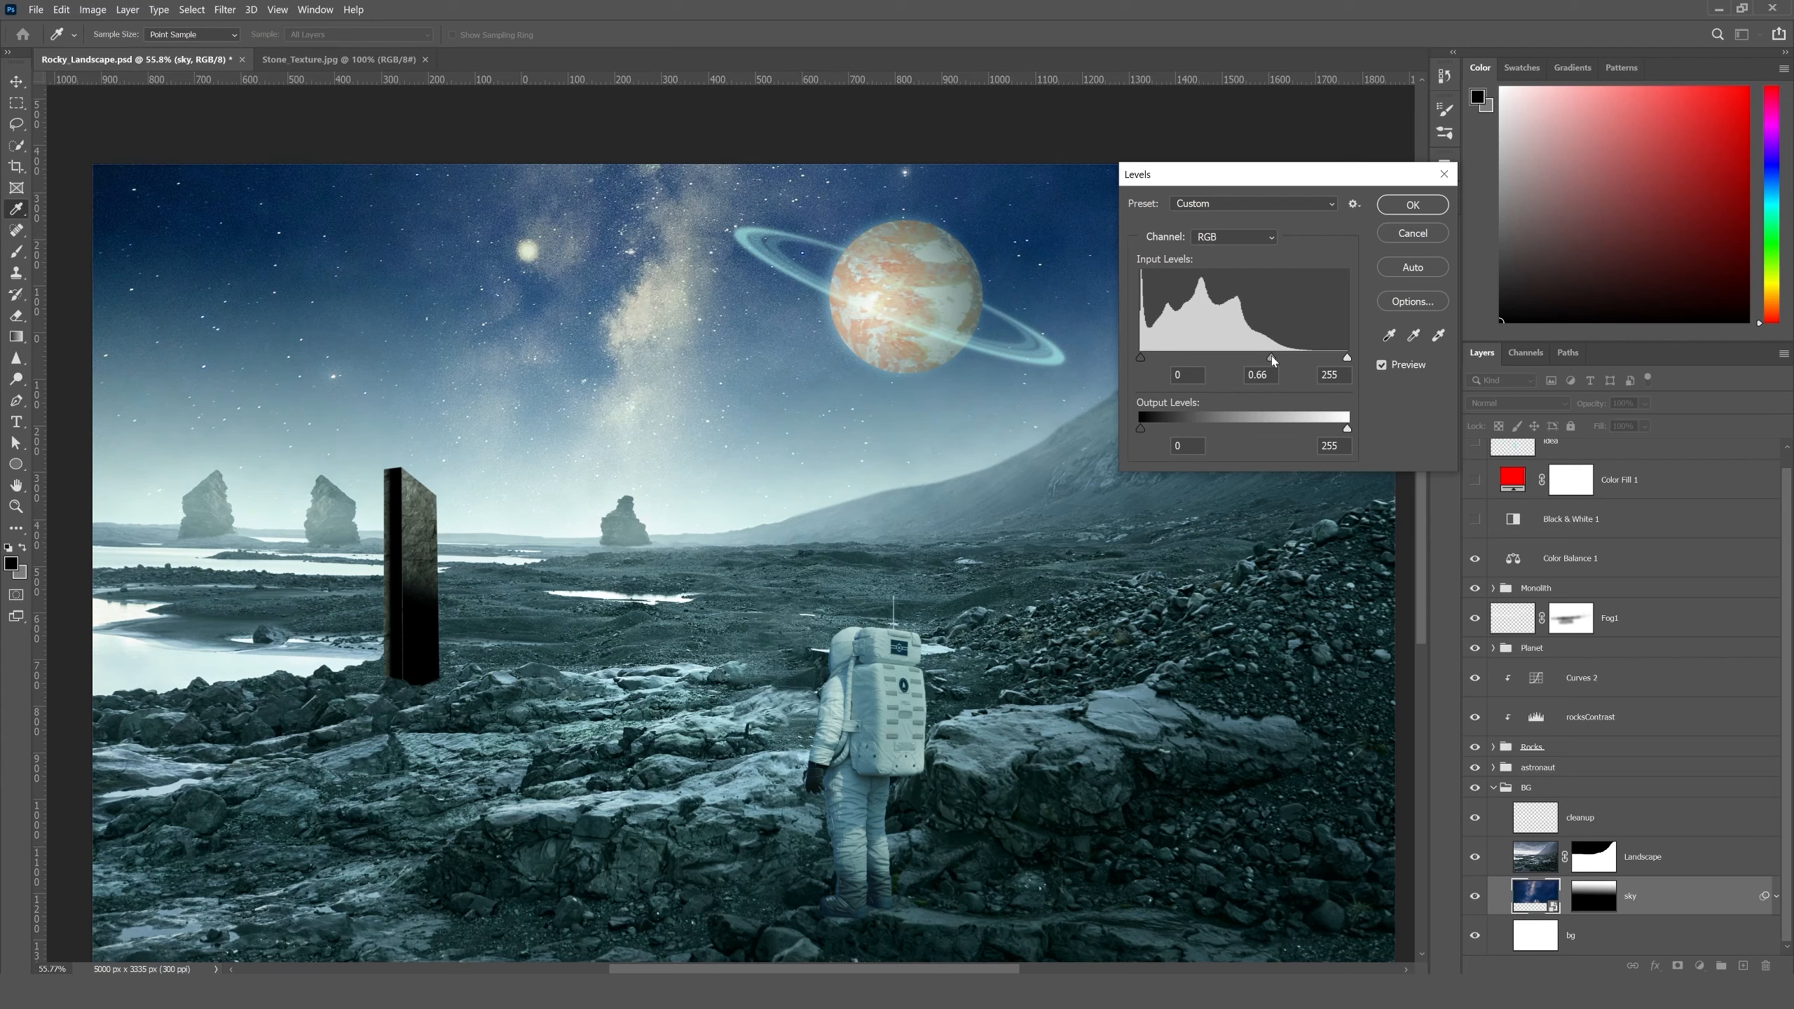
# - Lower the green channel's white input level to about 231 for the sky and apply the Levels adjustment
pyautogui.click(1222, 231)
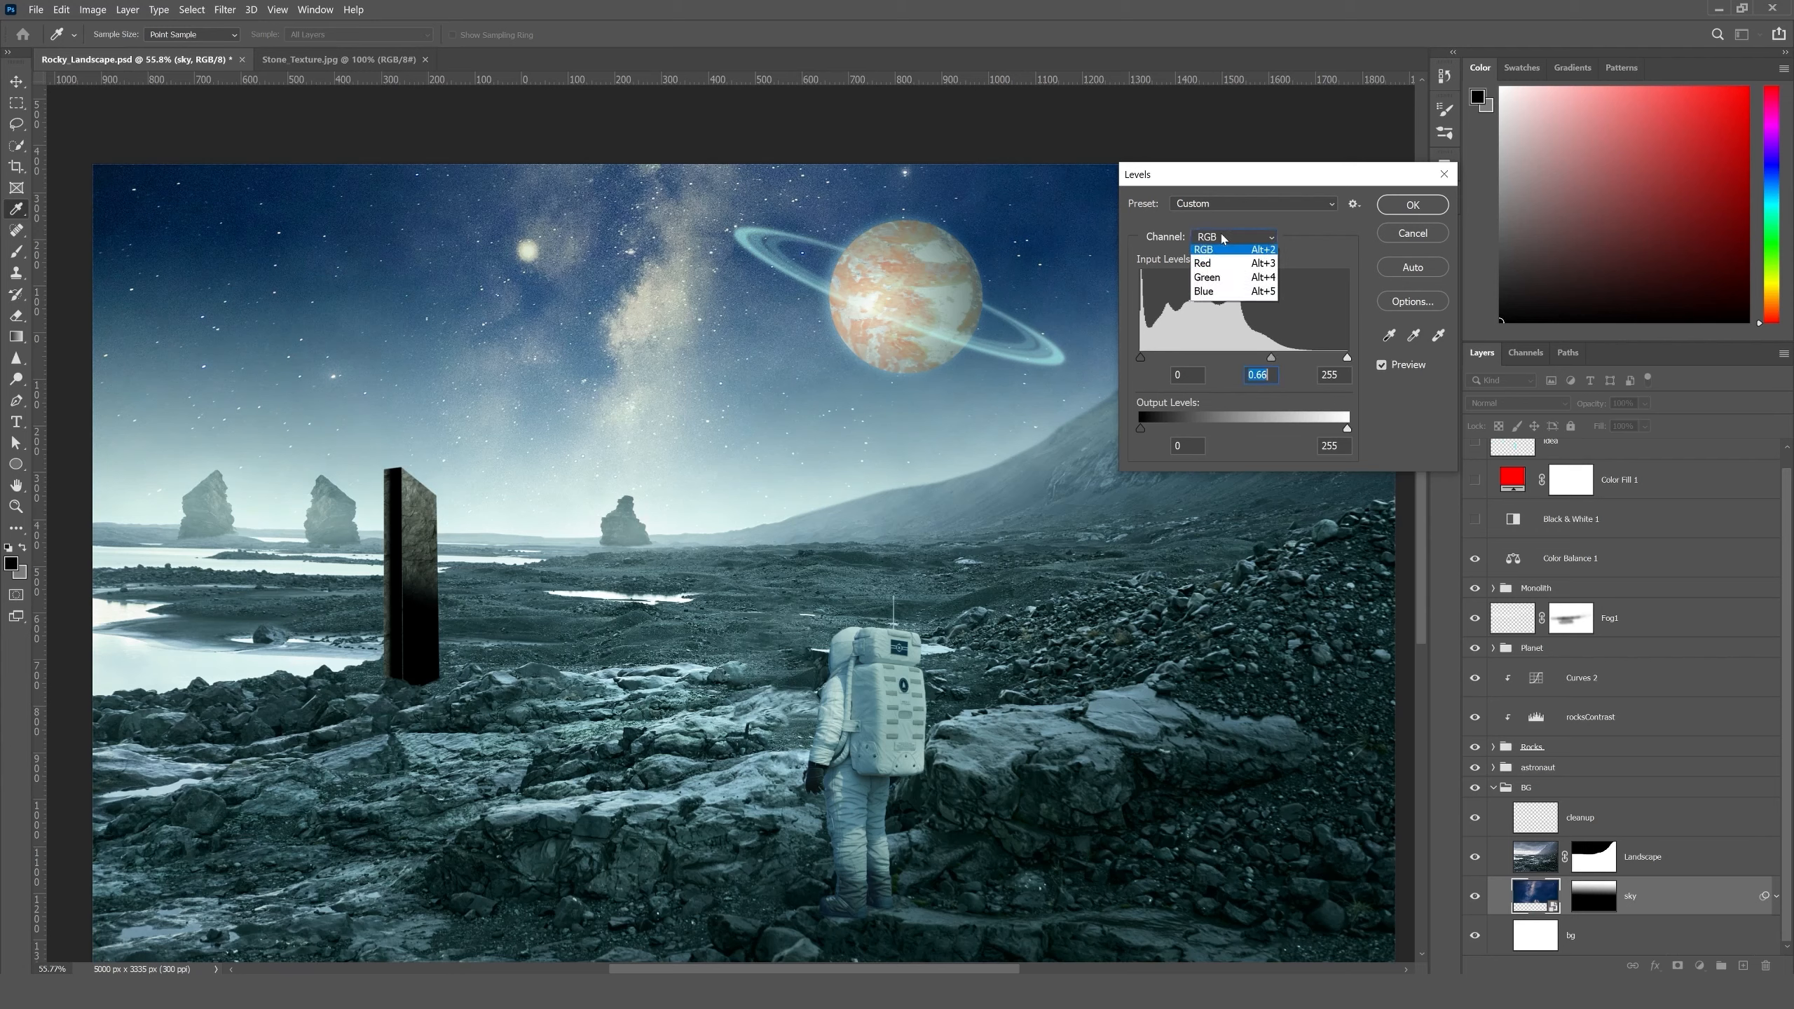
pyautogui.click(1233, 276)
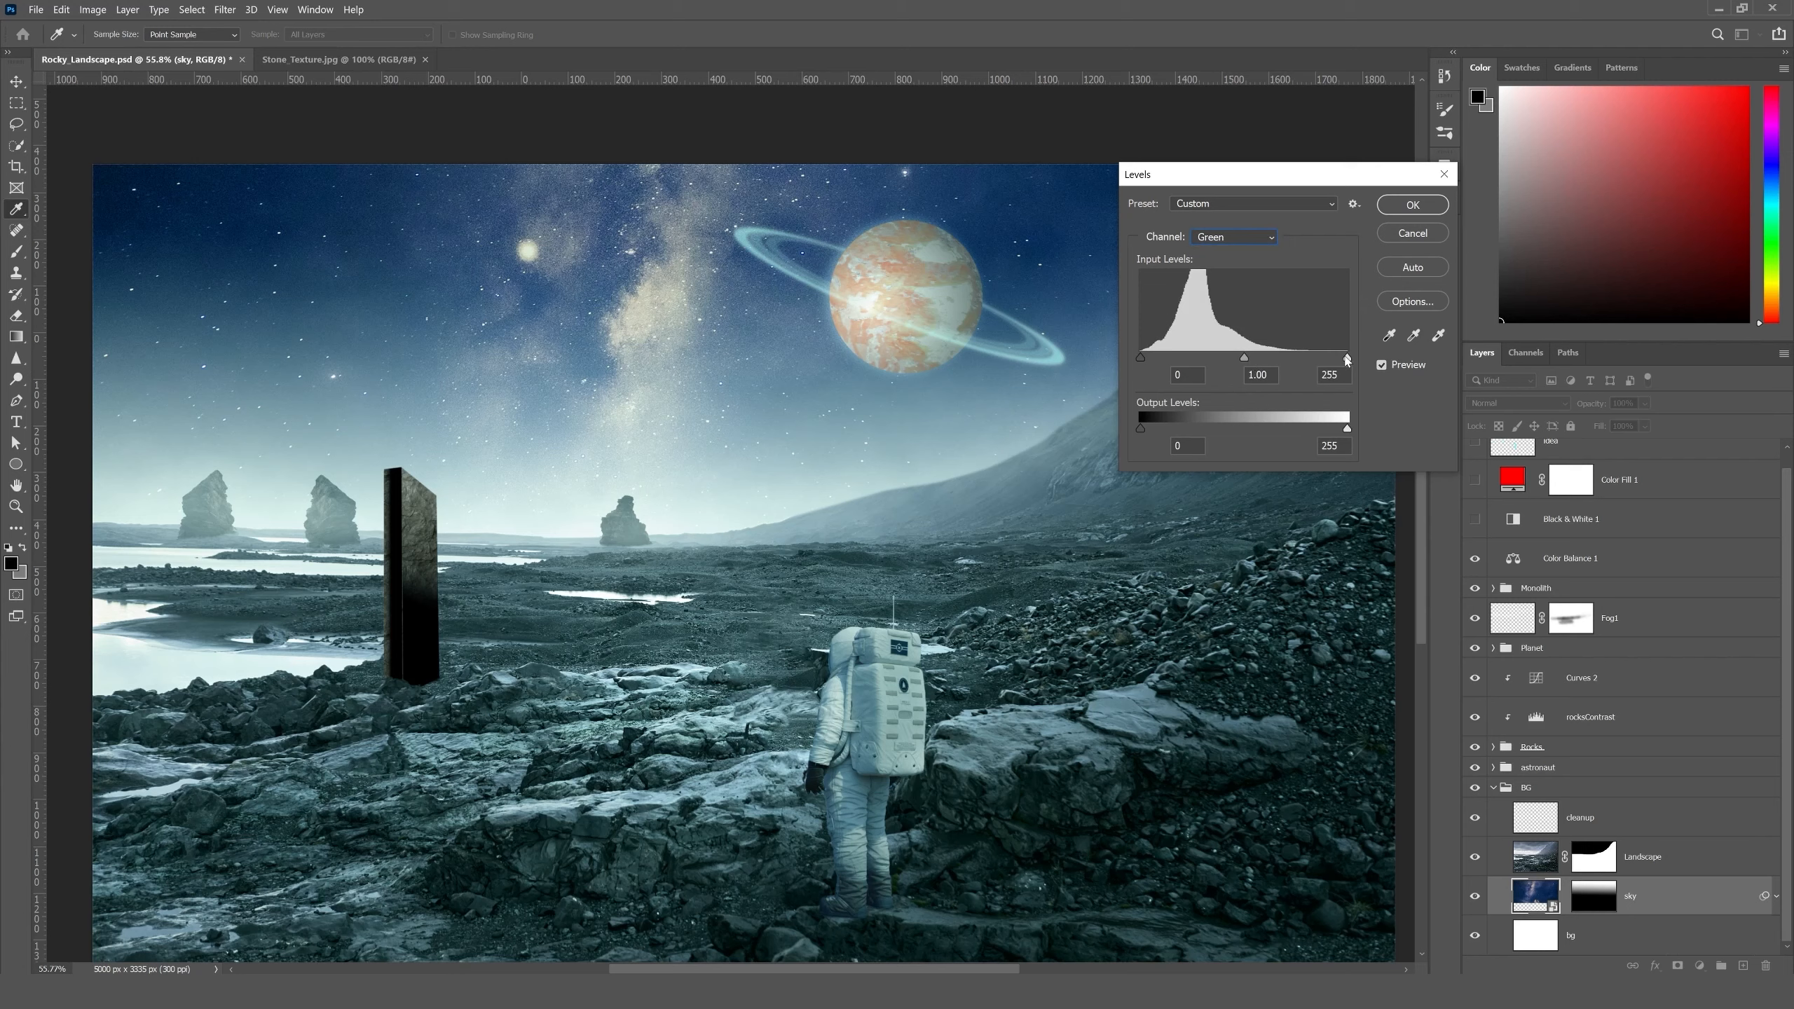
pyautogui.moveTo(1325, 359); pyautogui.dragTo(1322, 358)
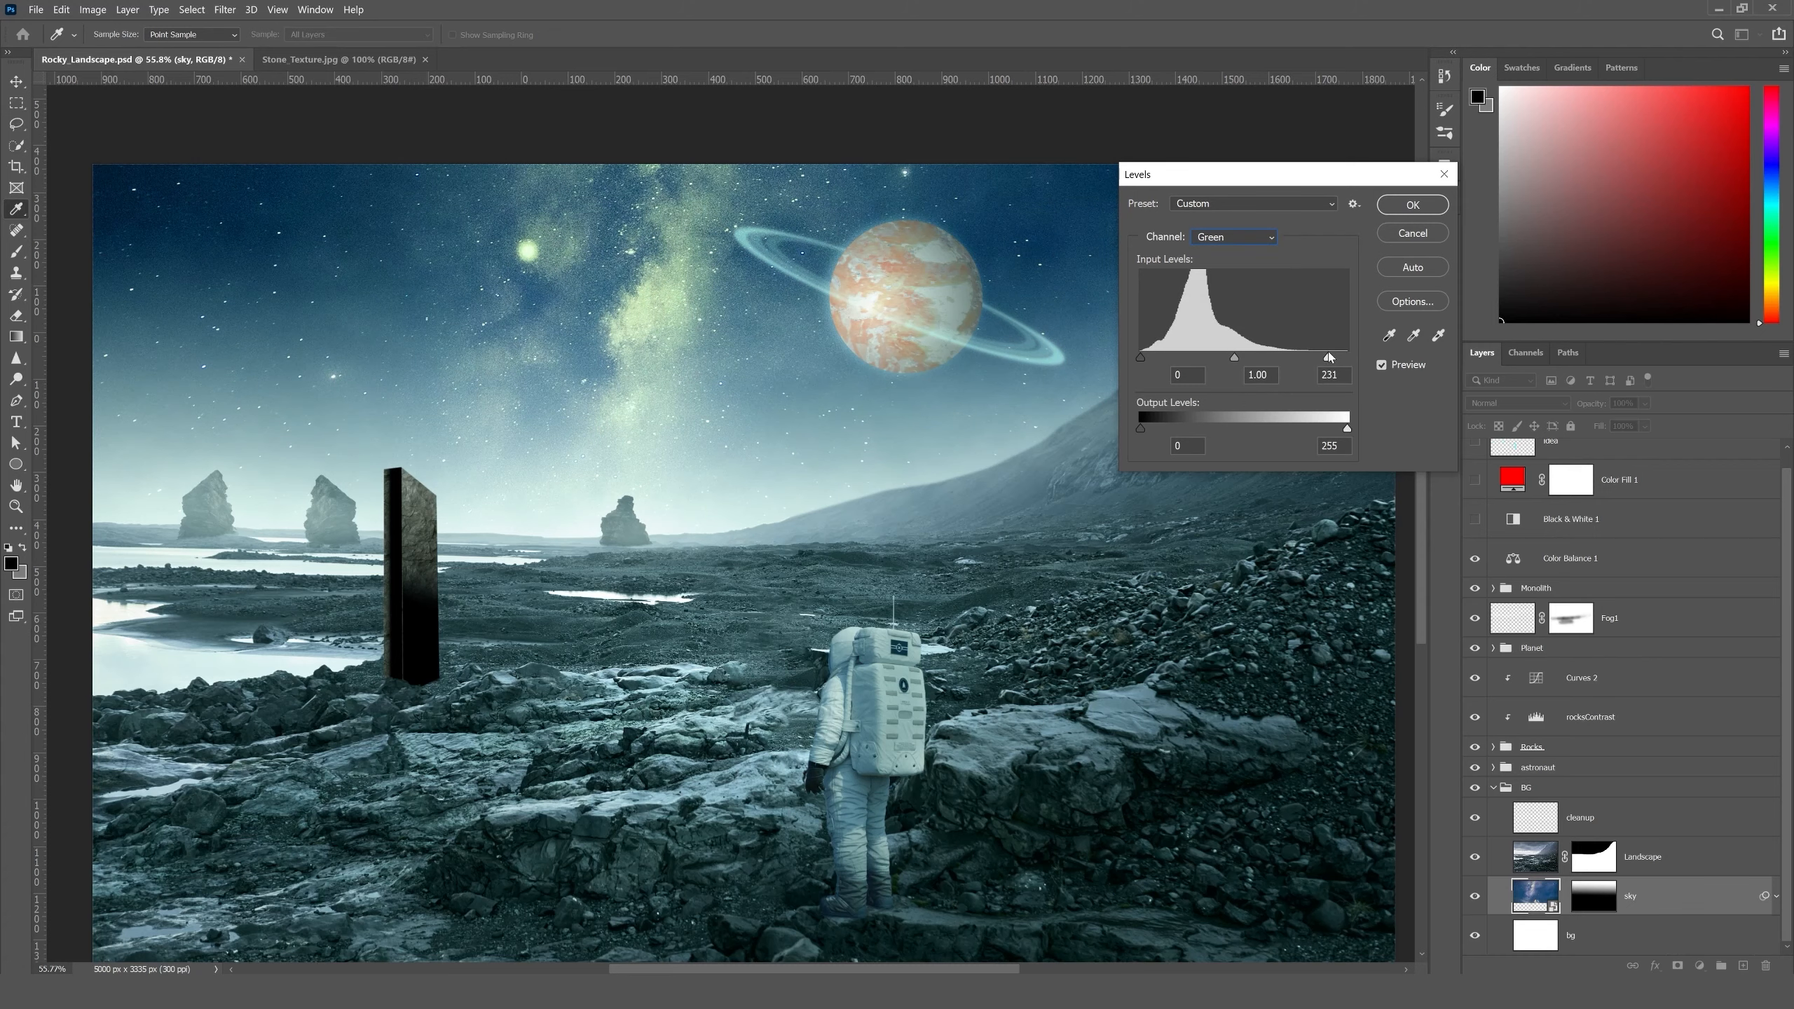
pyautogui.moveTo(1328, 357); pyautogui.dragTo(1331, 356)
pyautogui.click(1394, 208)
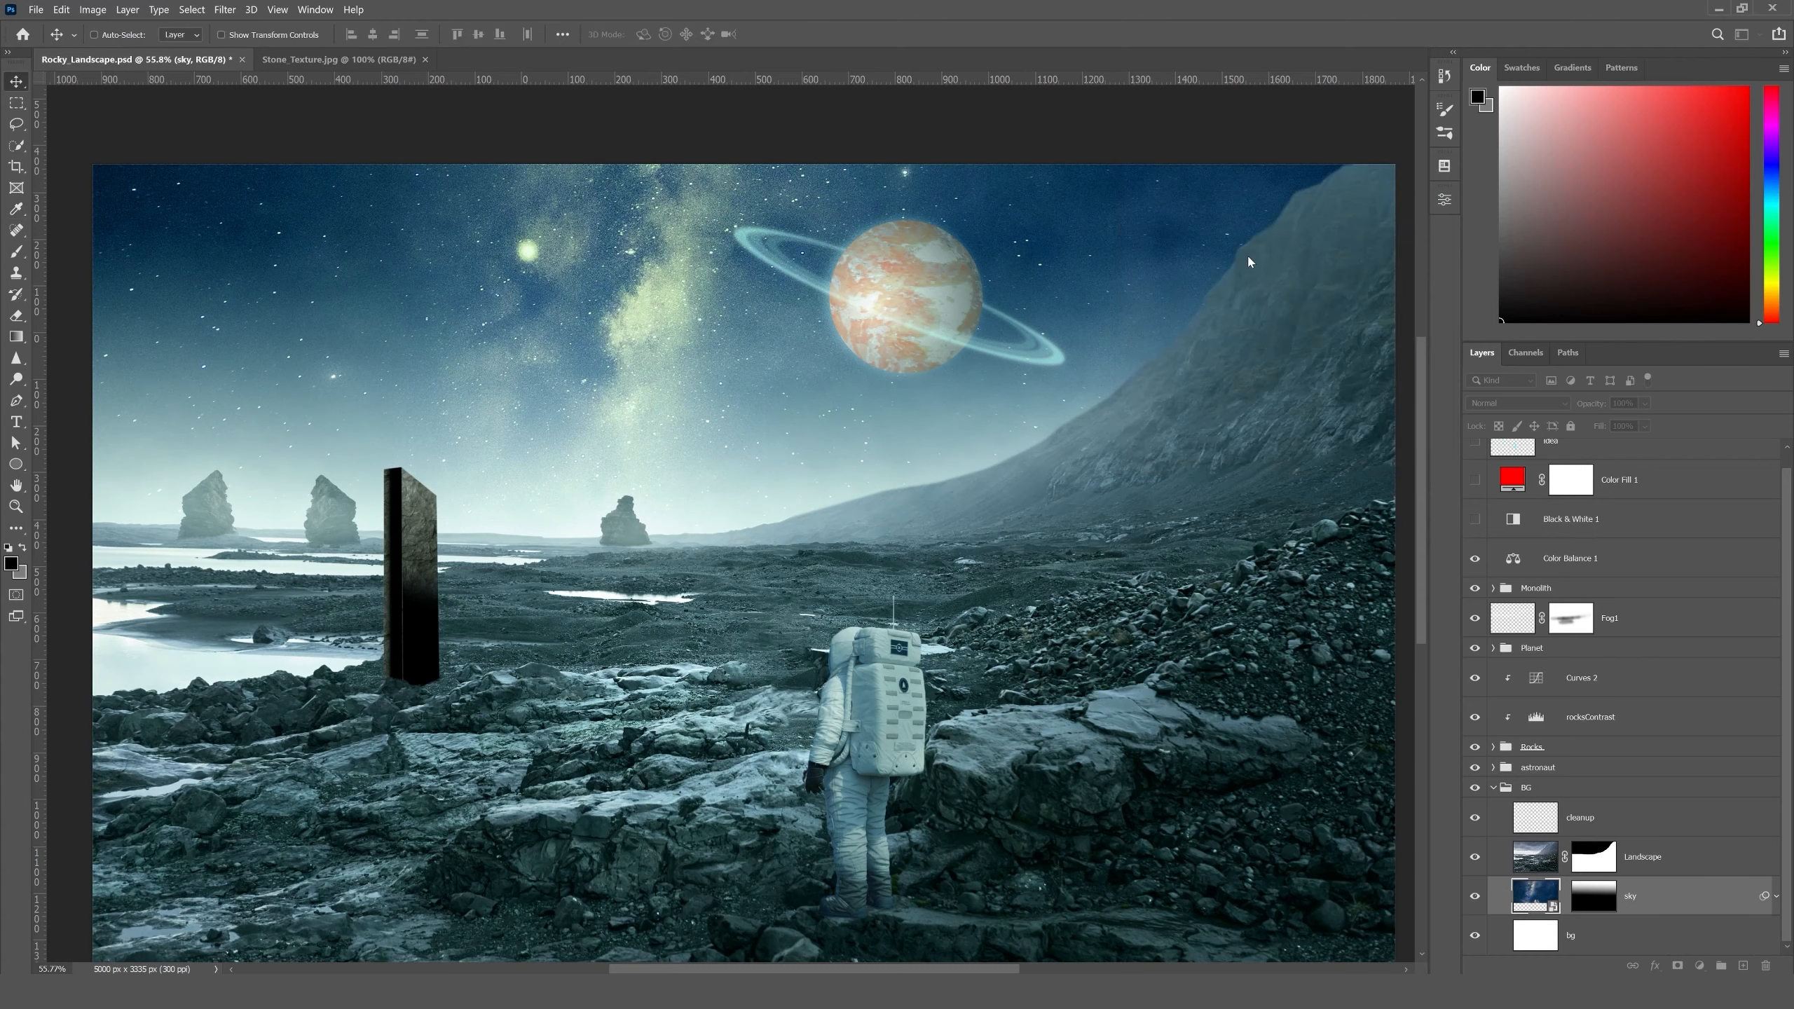
pyautogui.hotkey('ctrl', '0')
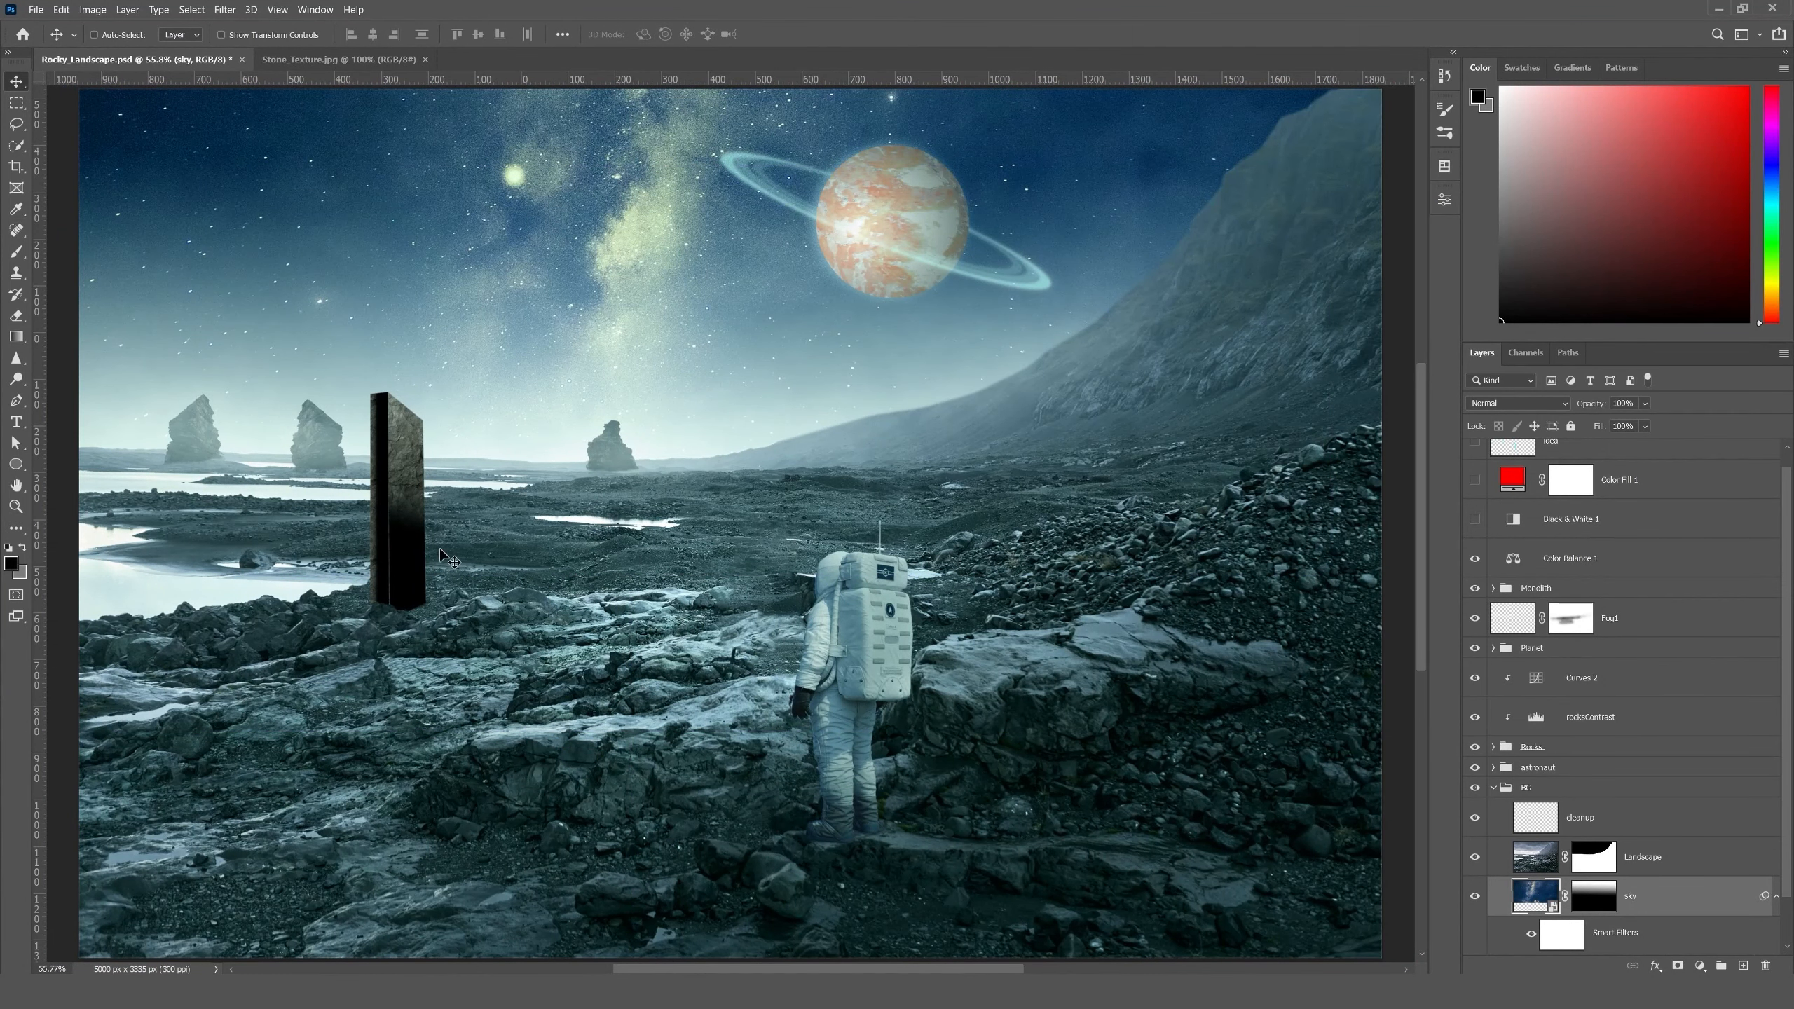
pyautogui.moveTo(445, 541); pyautogui.dragTo(531, 543)
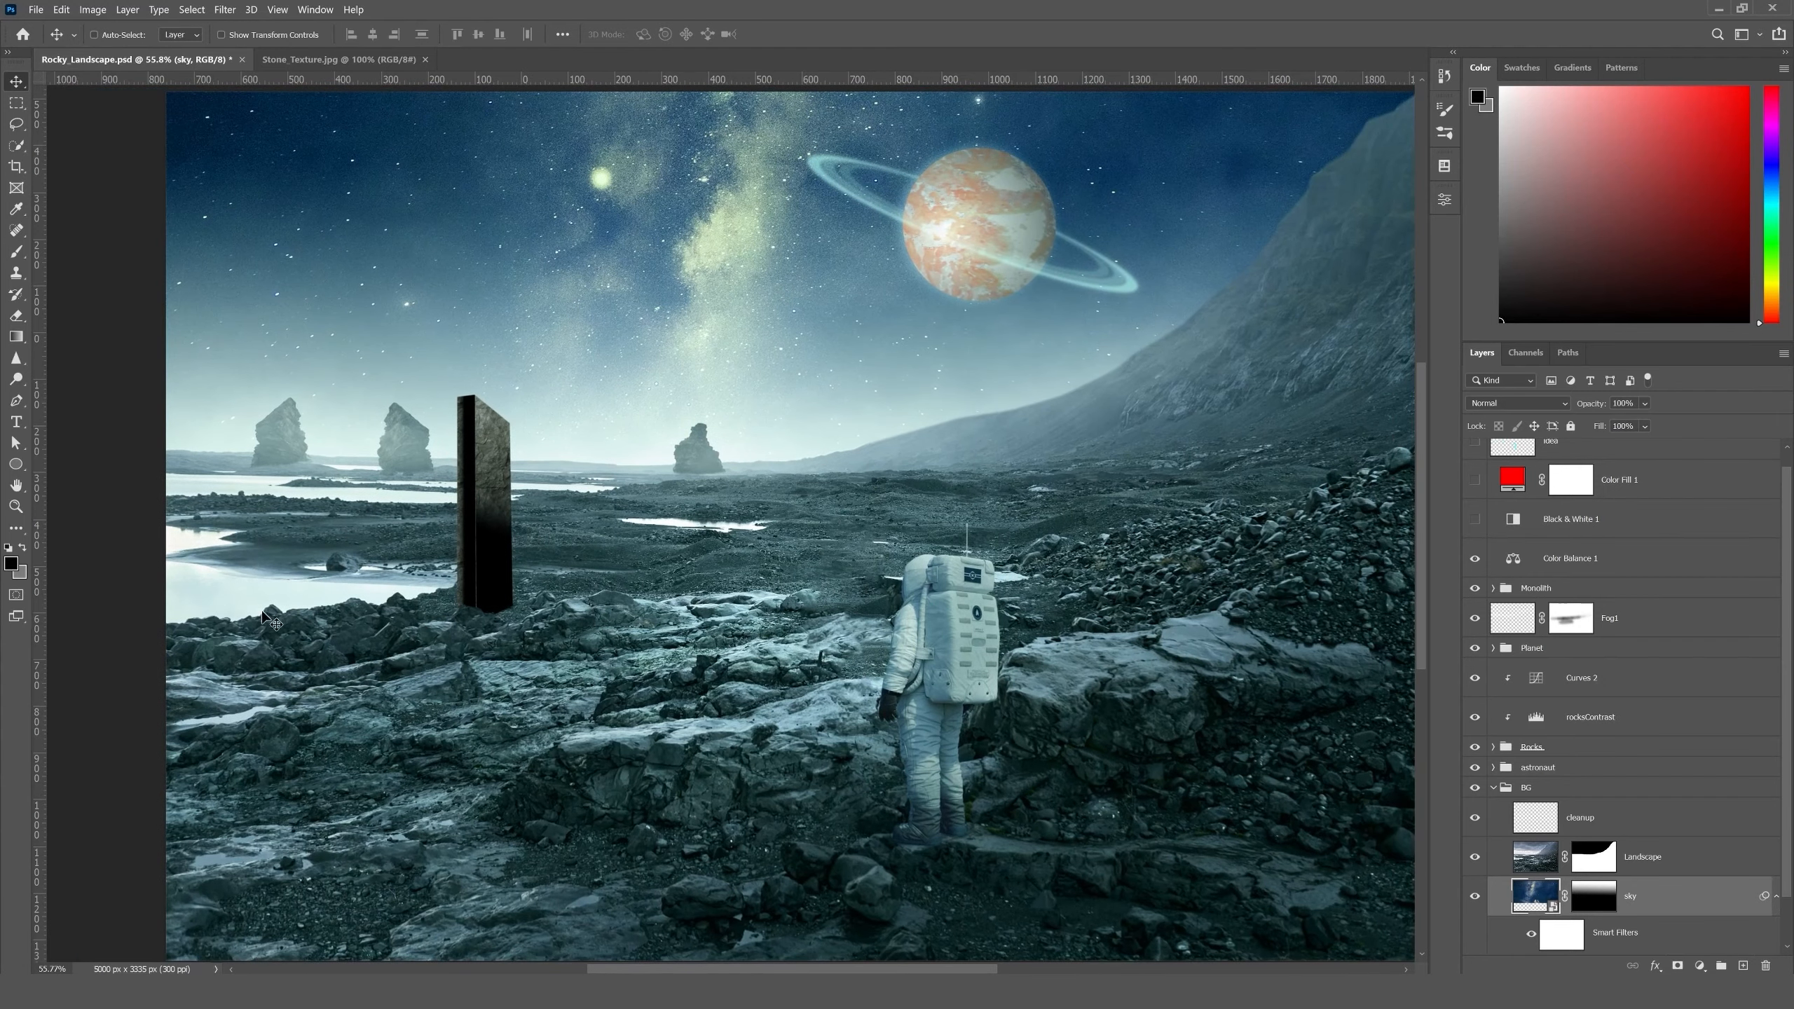
pyautogui.moveTo(698, 559); pyautogui.dragTo(643, 558)
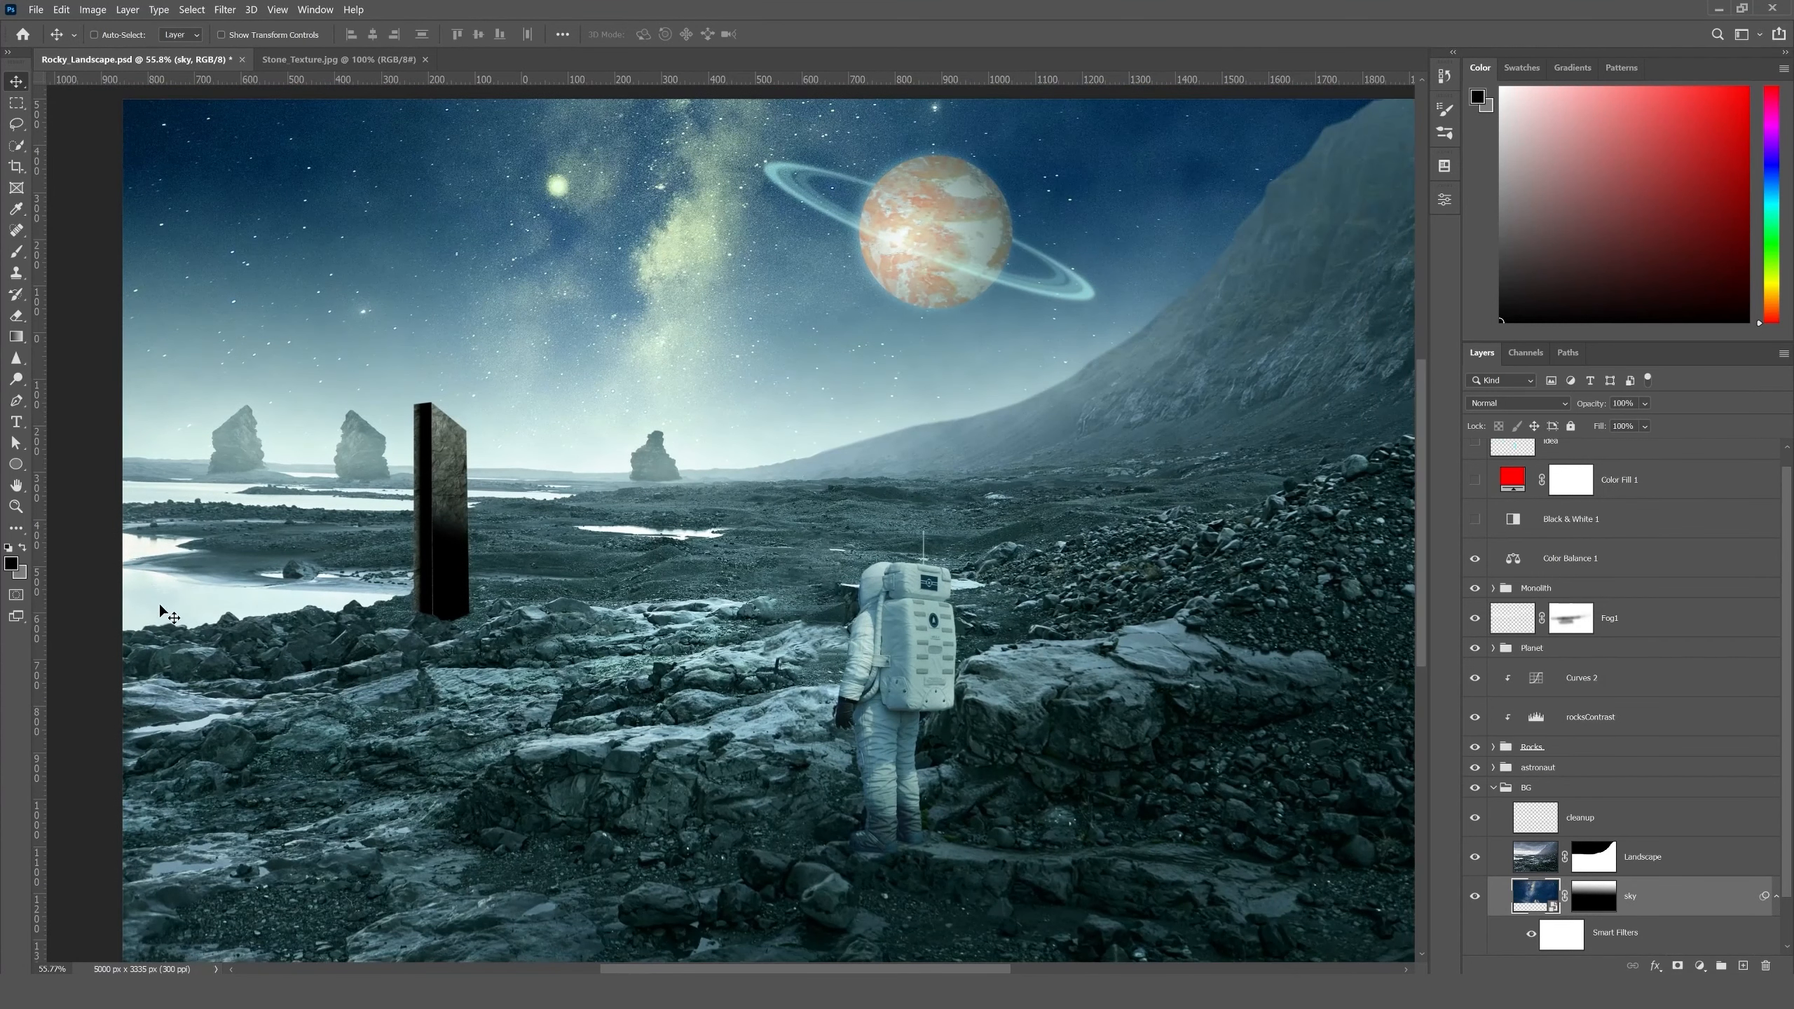
pyautogui.moveTo(489, 740); pyautogui.dragTo(432, 754)
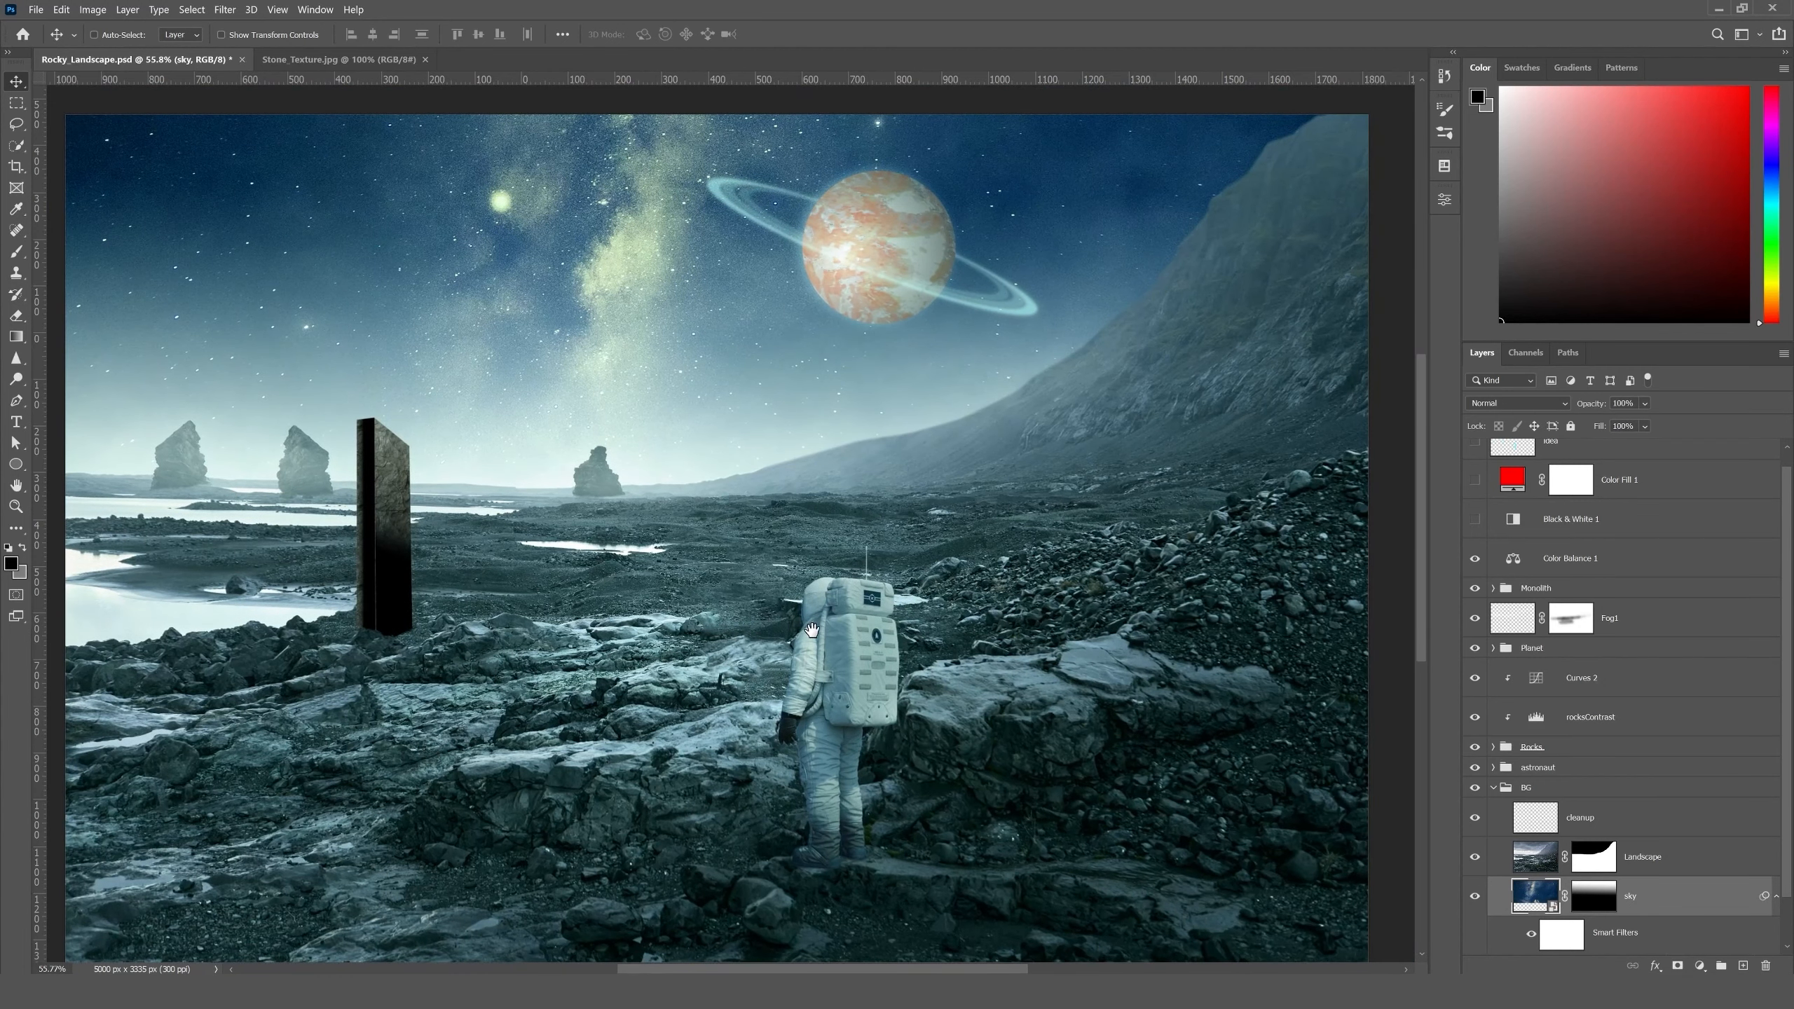
pyautogui.moveTo(622, 658); pyautogui.dragTo(735, 630)
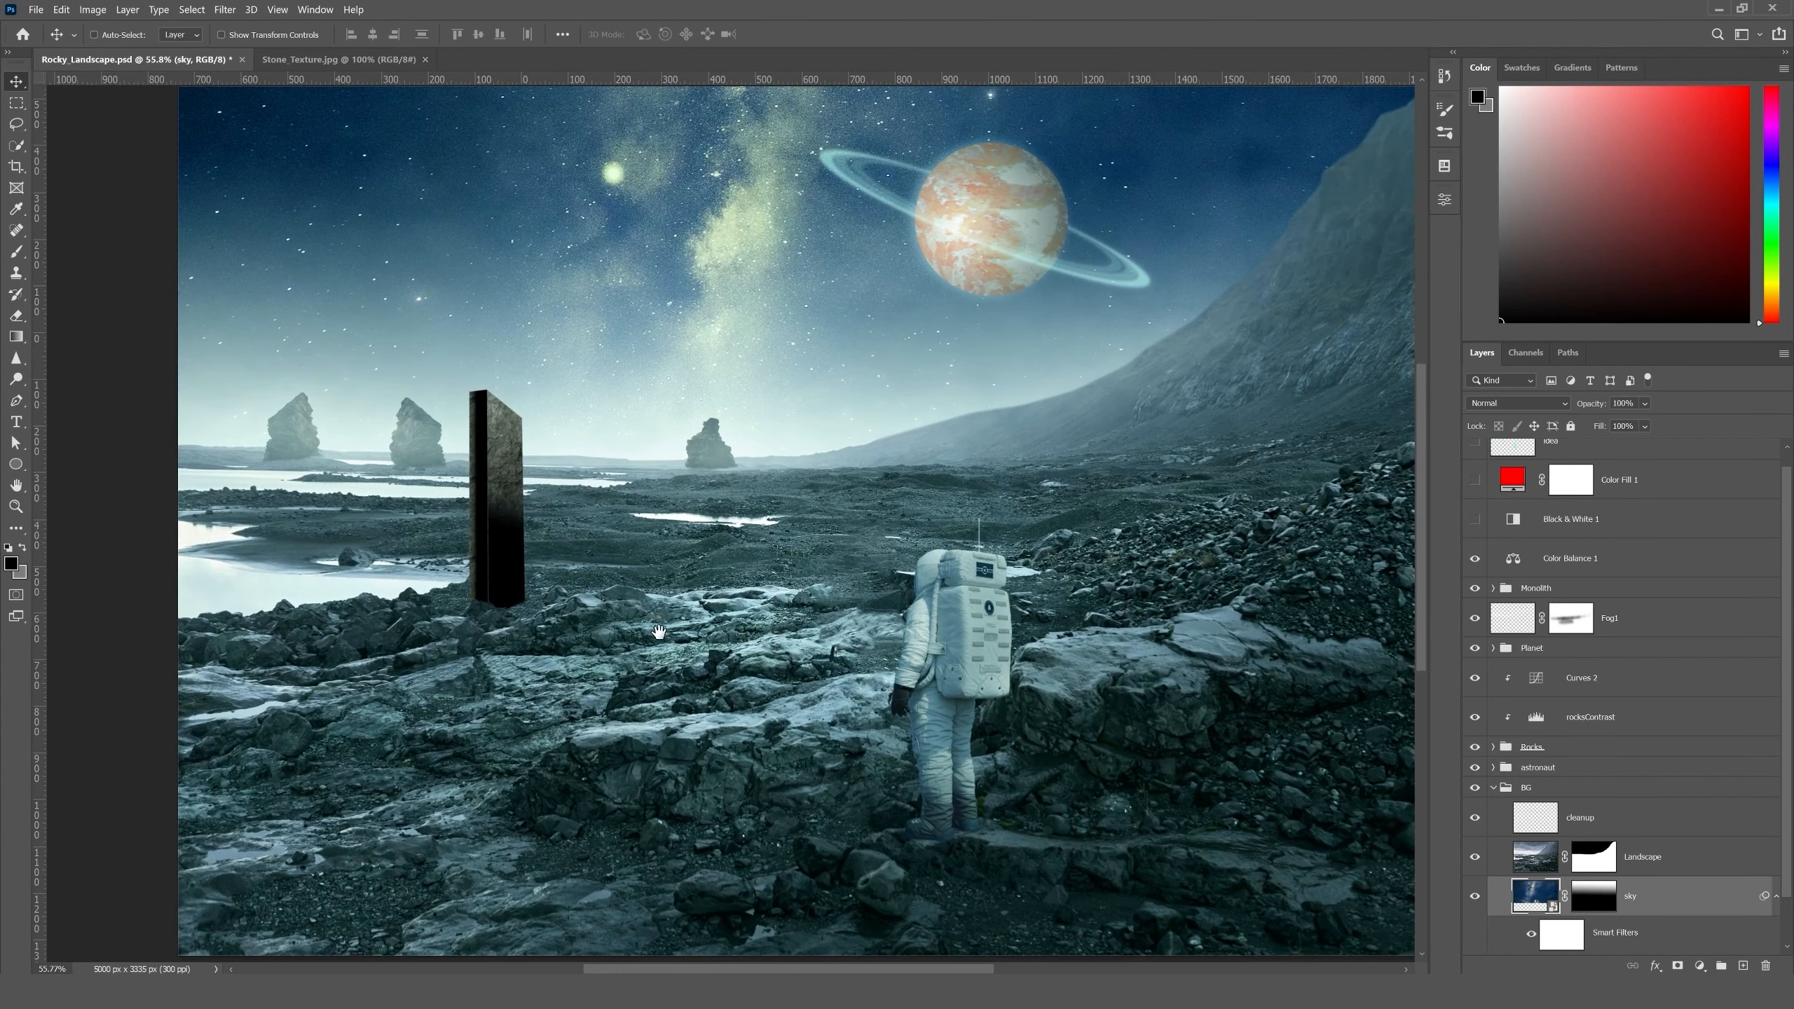
# - On the Landscape layer, select the bright pools of water beside and beyond the monolith with the Magic Wand tool
pyautogui.click(1532, 855)
pyautogui.click(16, 146)
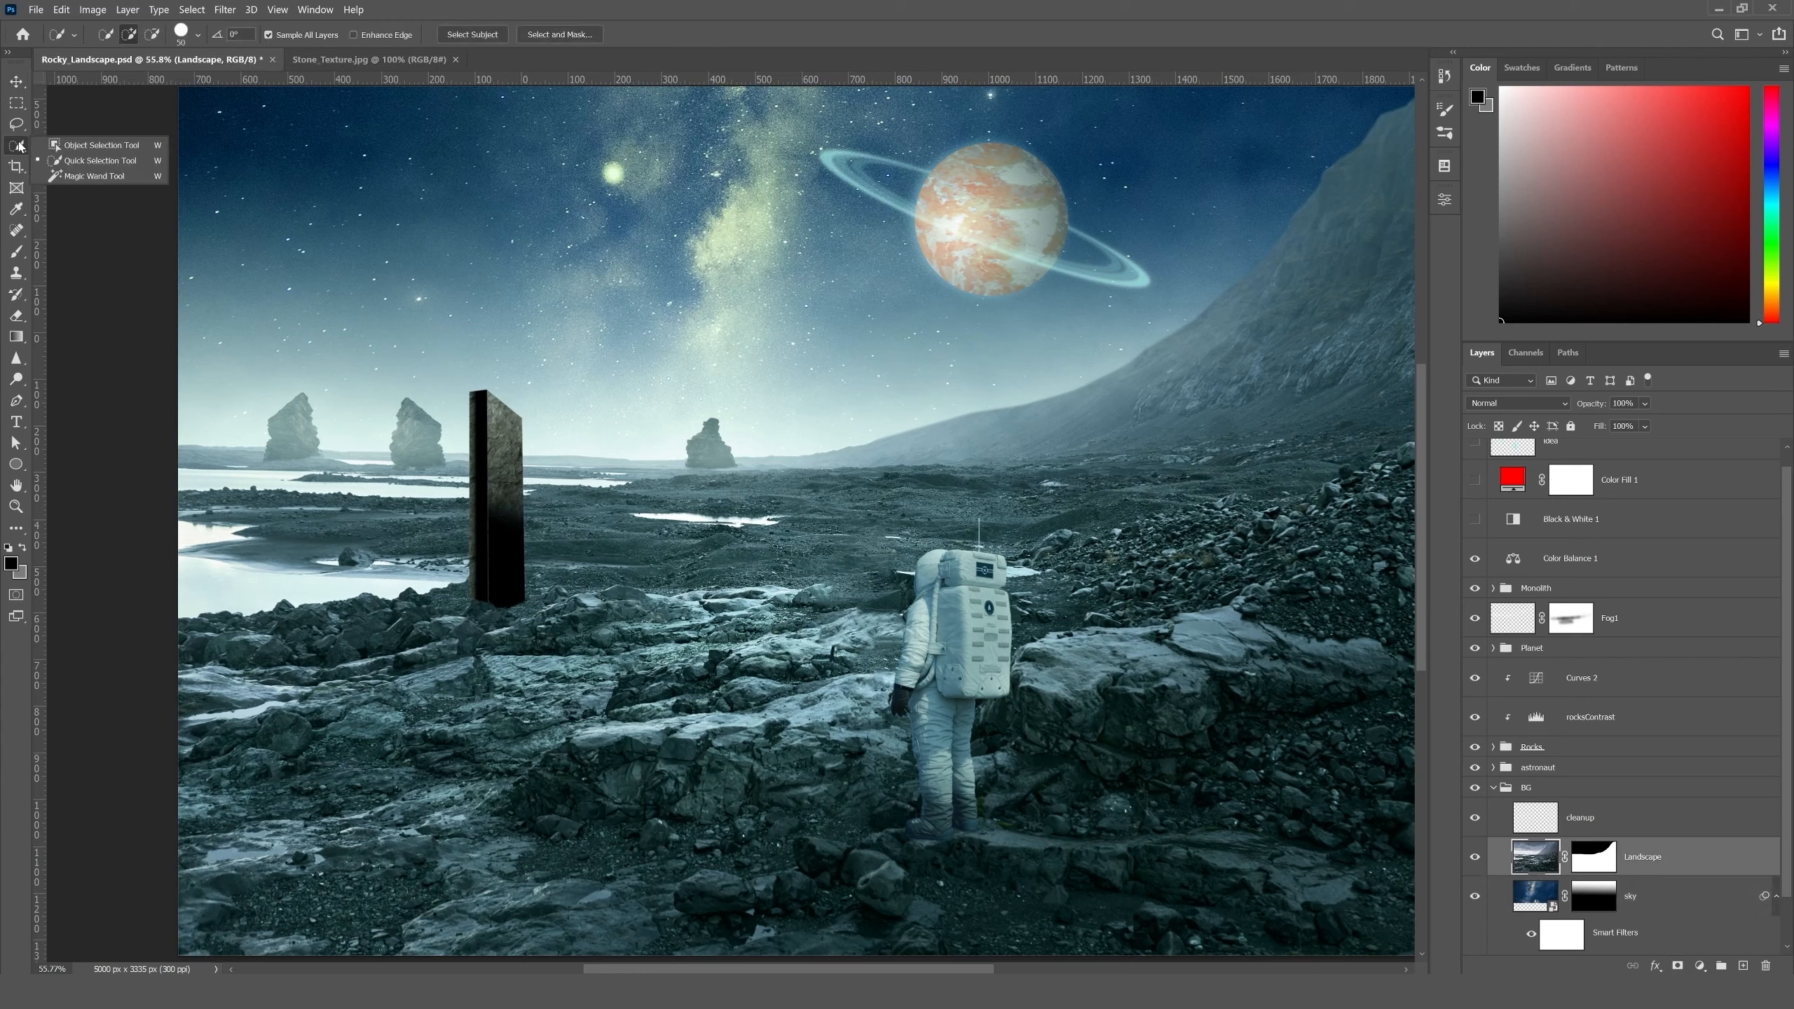
pyautogui.click(97, 177)
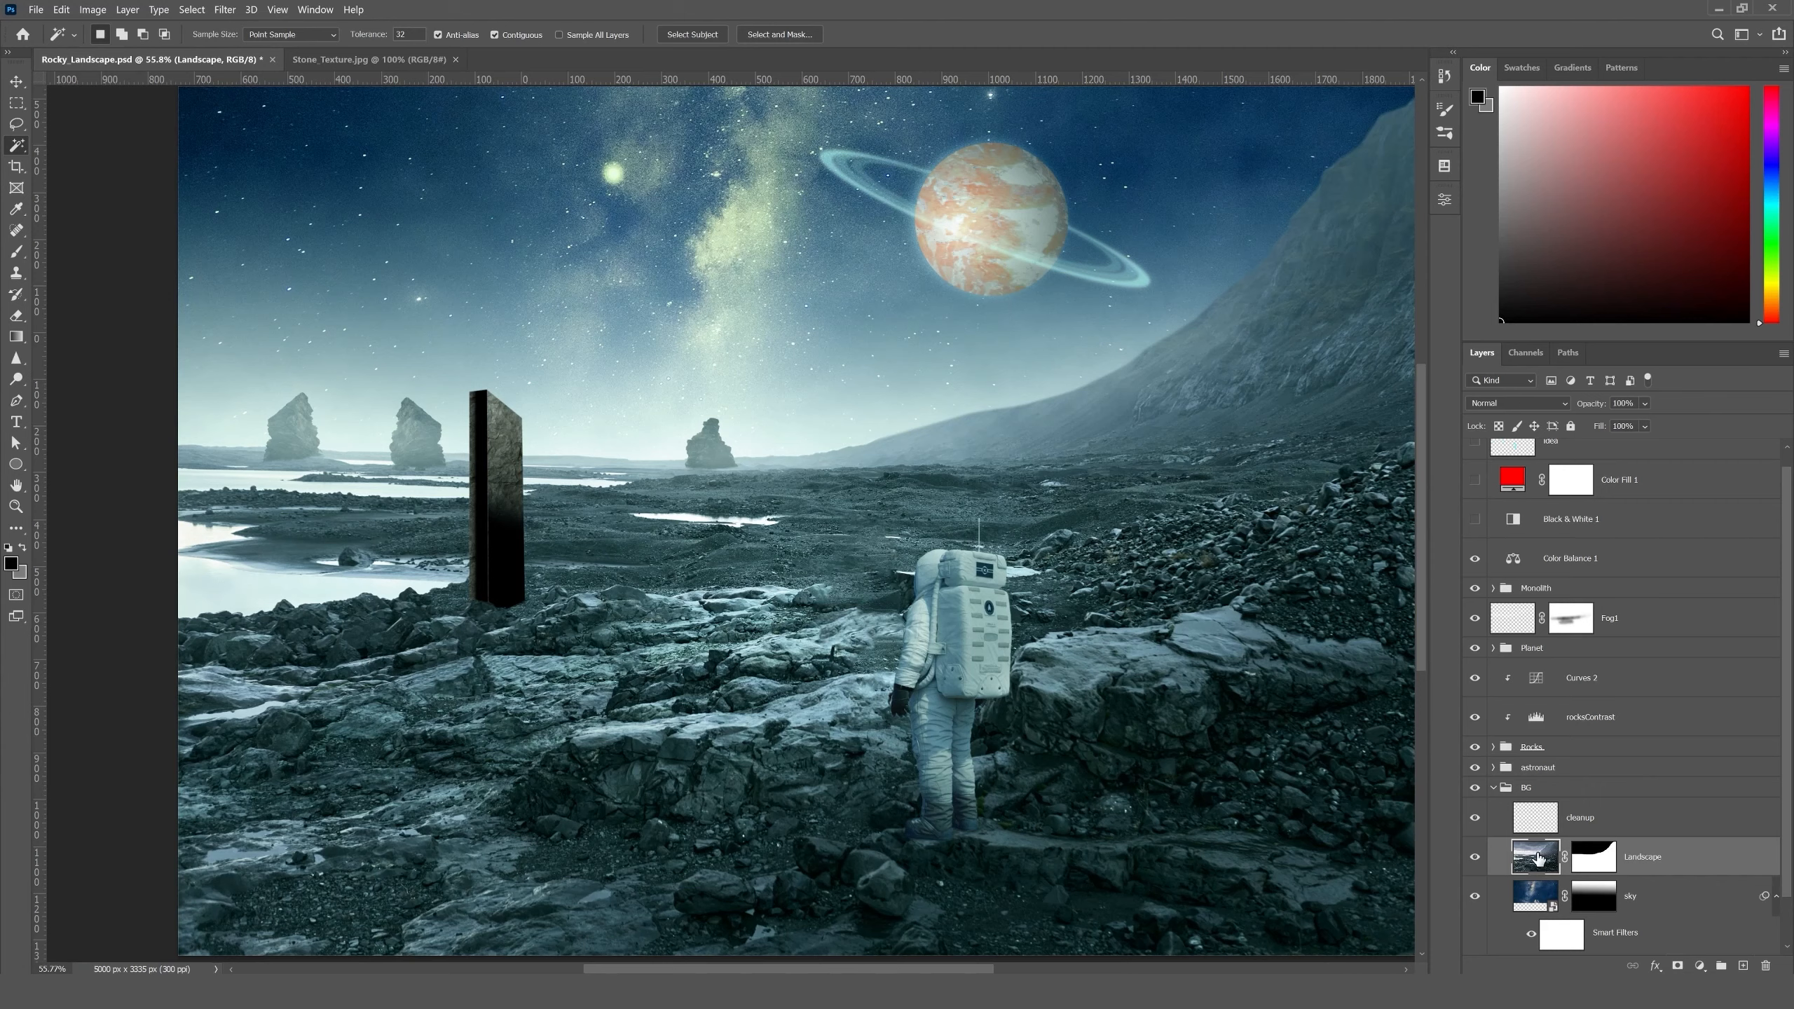
pyautogui.click(230, 585)
pyautogui.click(194, 543)
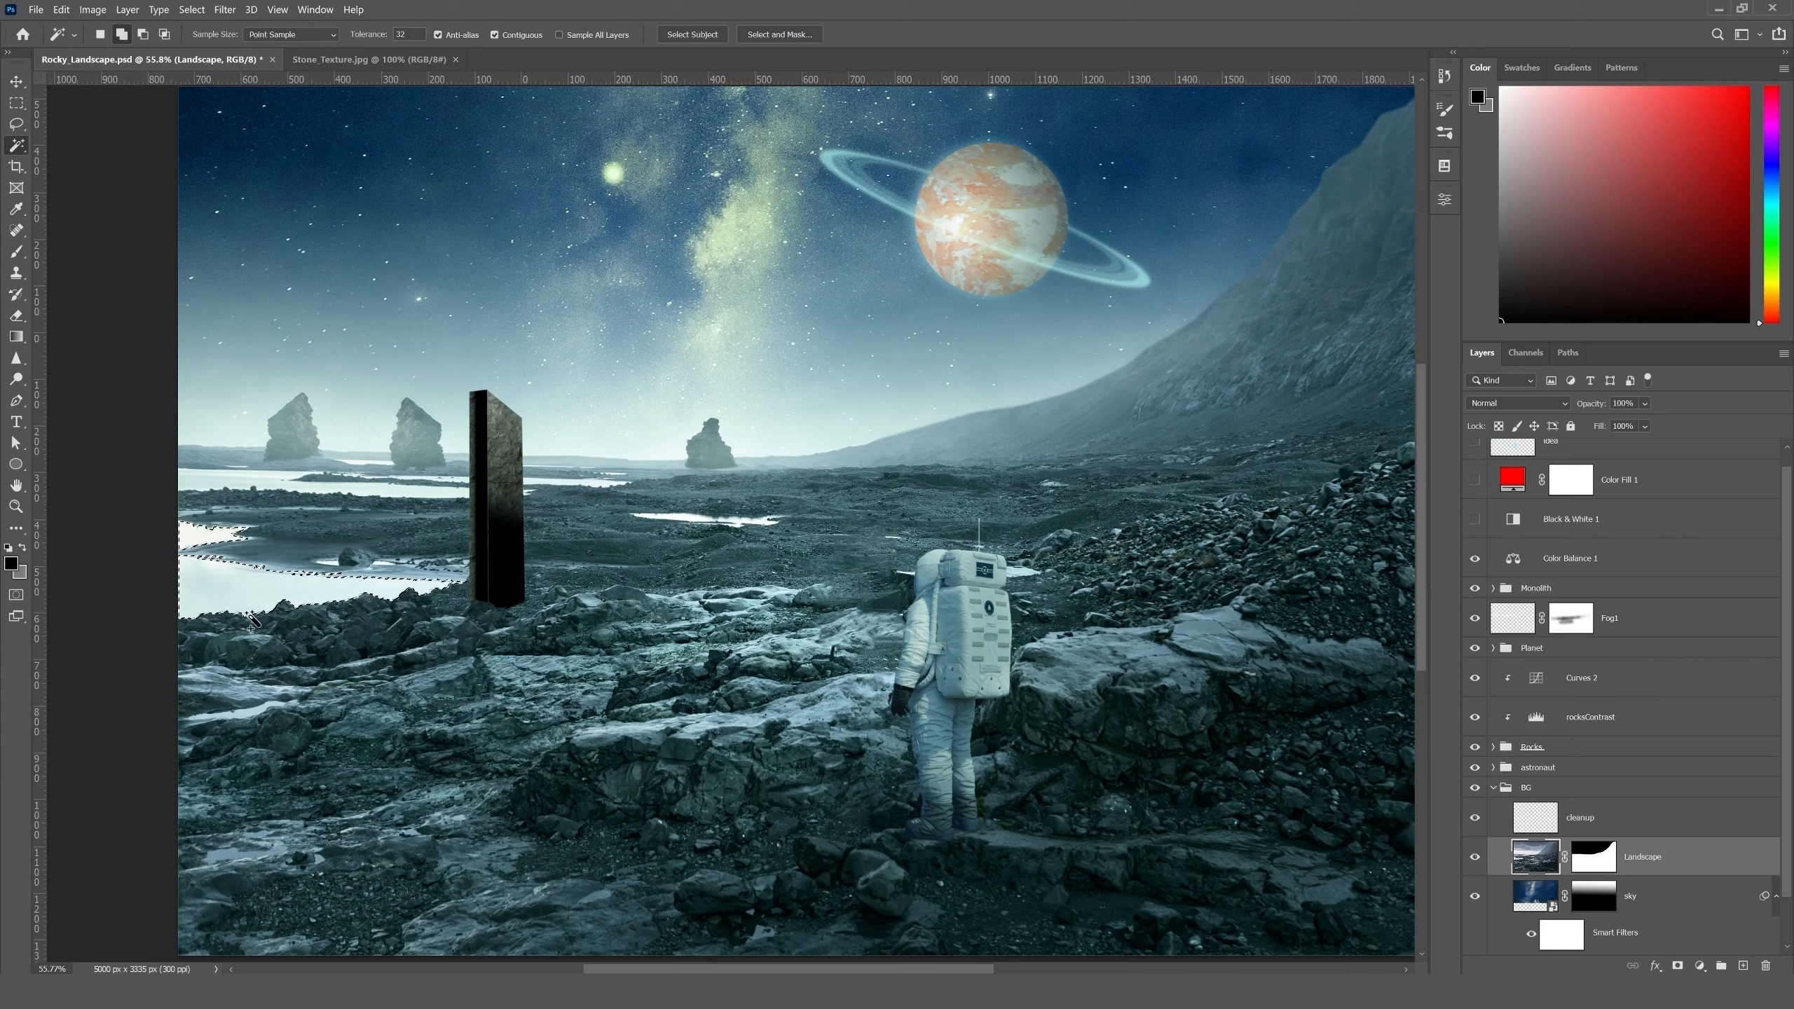
pyautogui.click(300, 488)
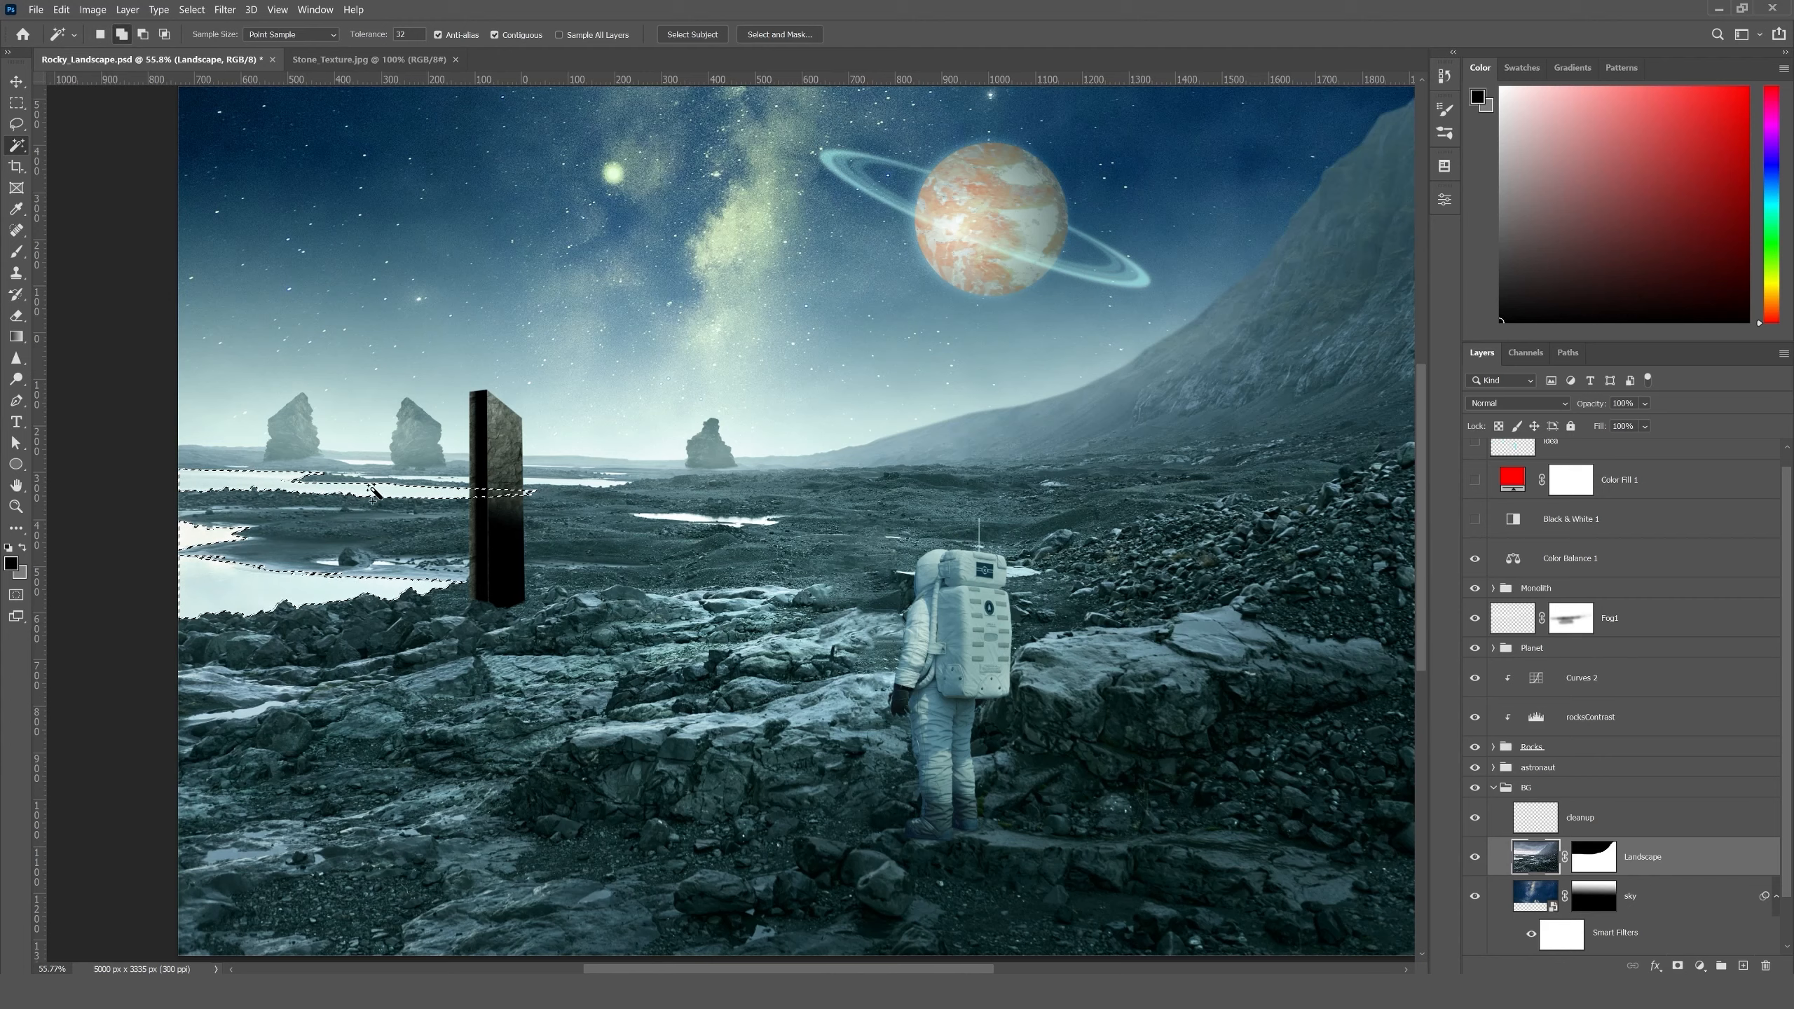
pyautogui.click(680, 519)
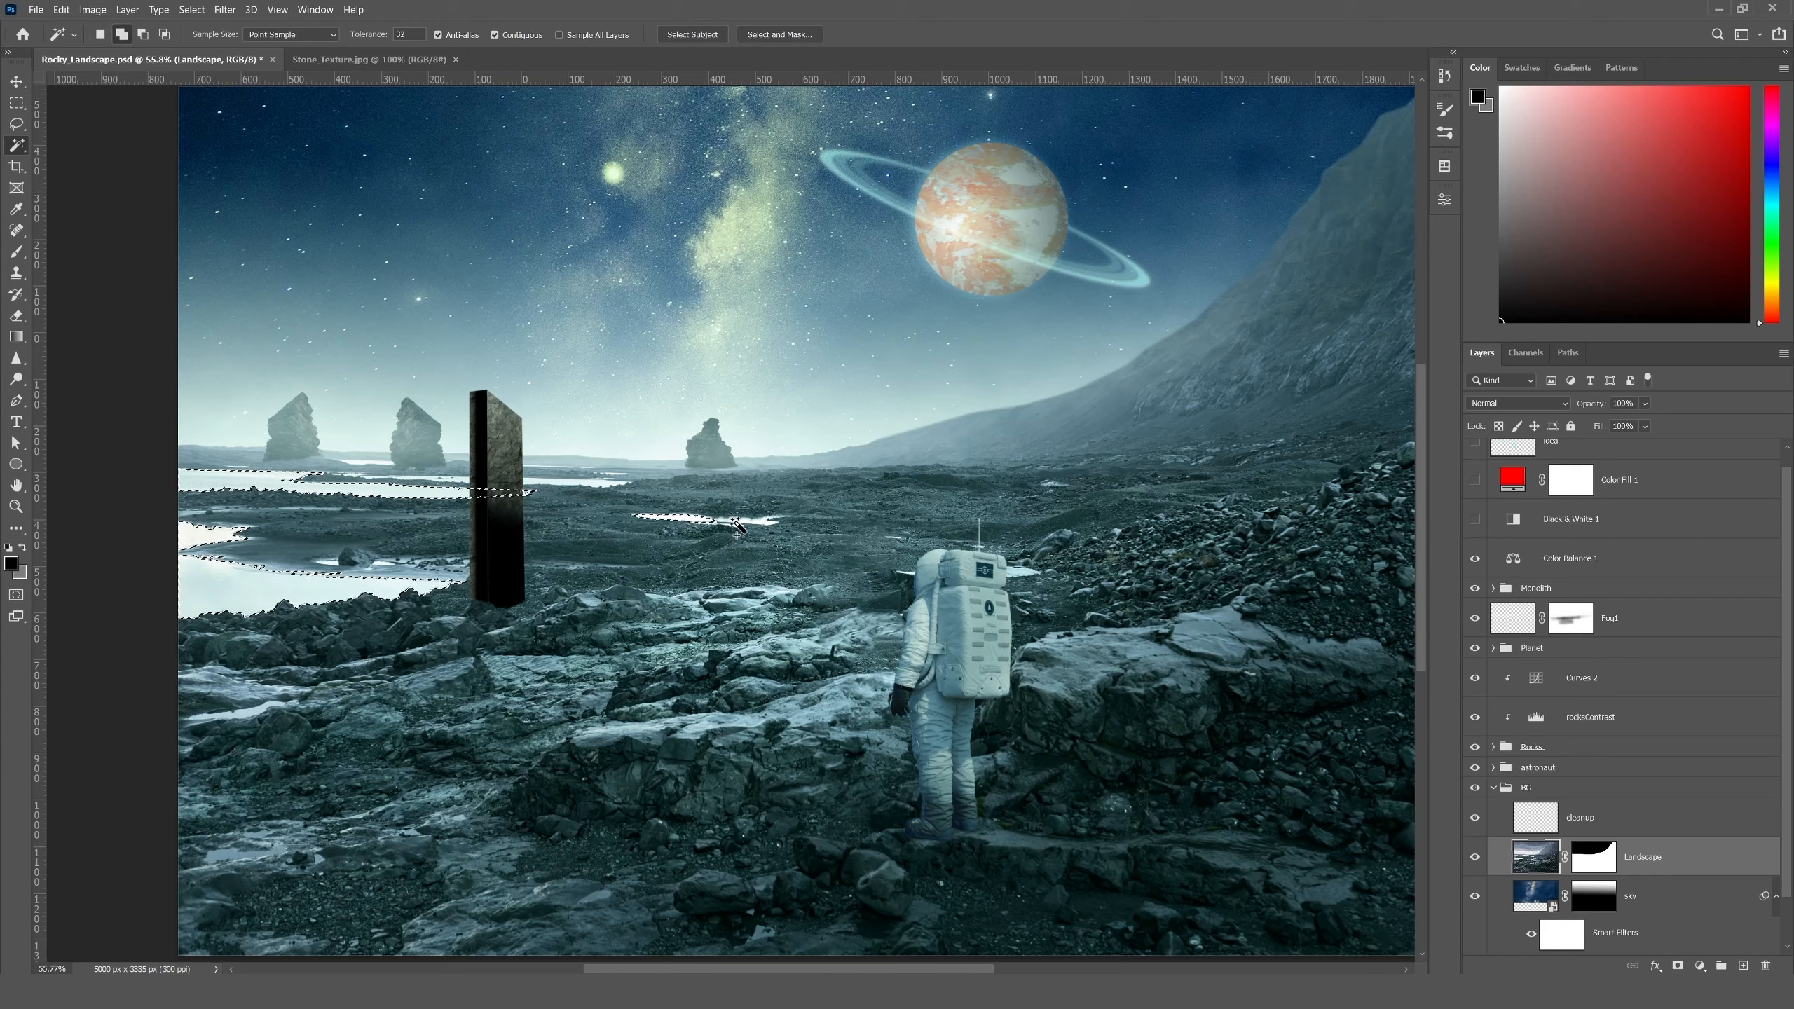
pyautogui.click(605, 483)
# - Add the thin distant strips of water around the rock spires and the monolith to the selection
pyautogui.hotkey('ctrl', '+')
pyautogui.hotkey('ctrl', '+')
pyautogui.hotkey('ctrl', '+')
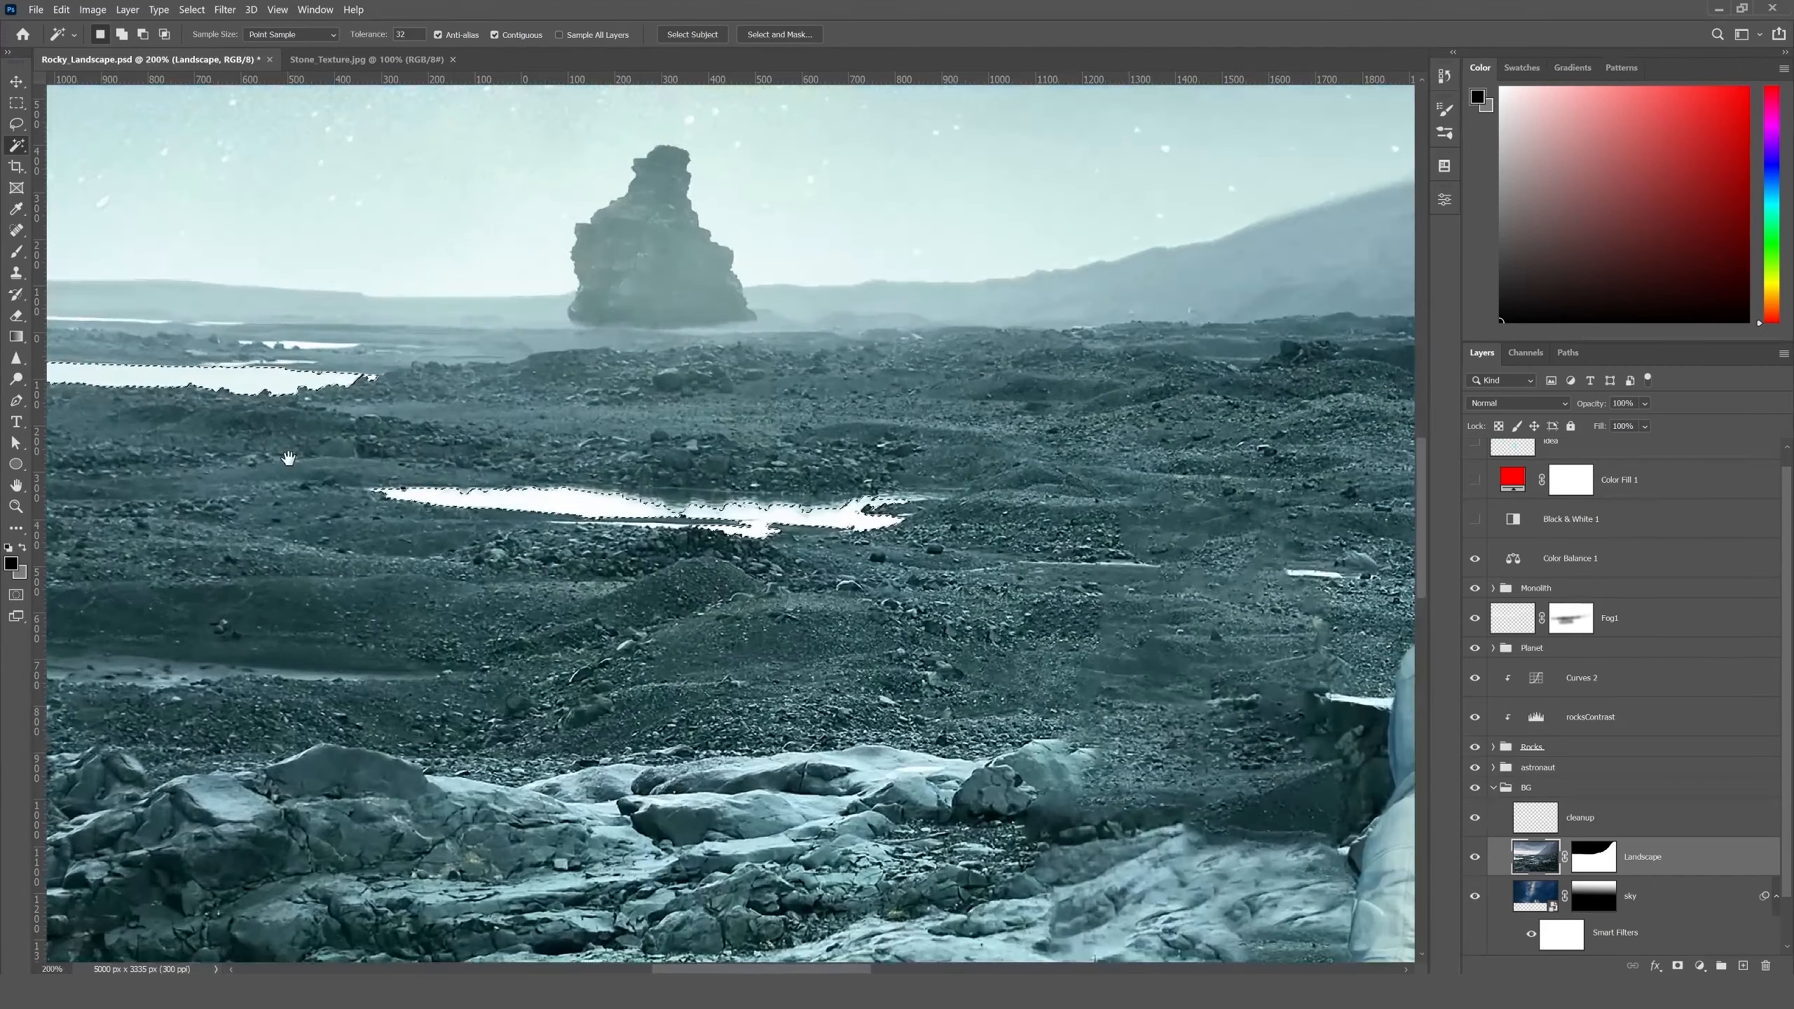
pyautogui.moveTo(289, 458); pyautogui.dragTo(697, 545)
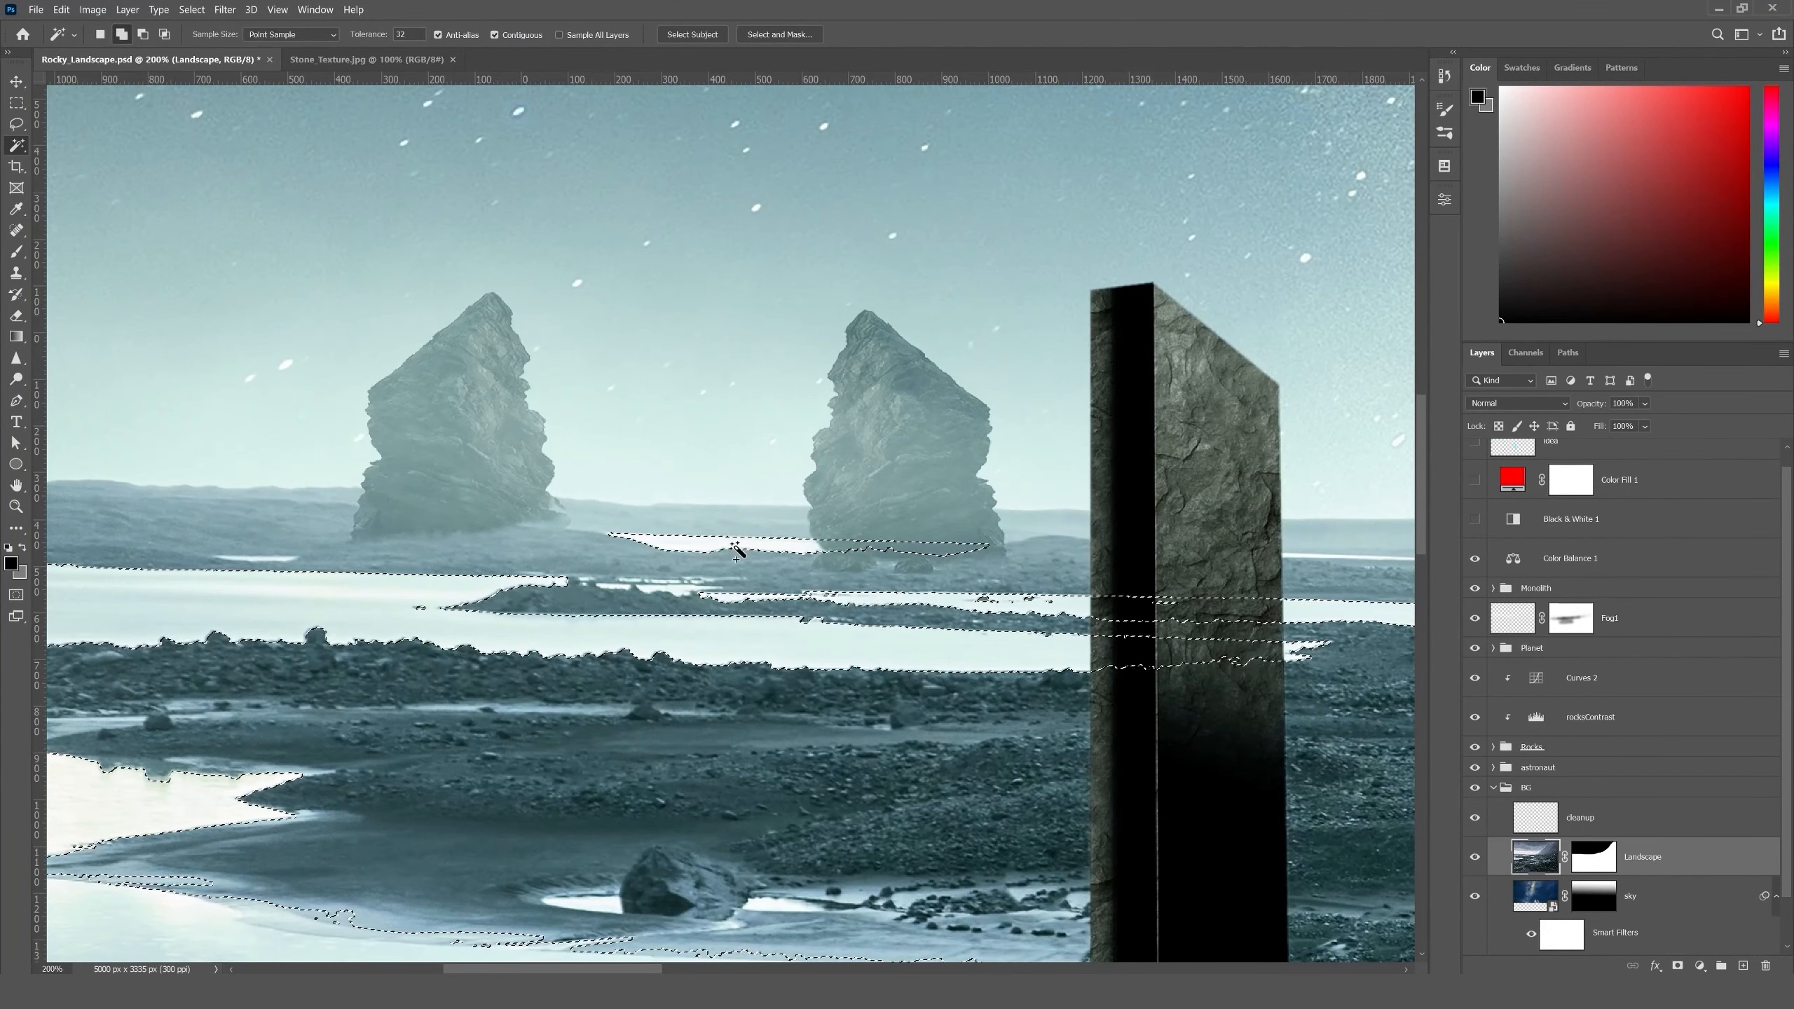
pyautogui.moveTo(504, 569)
pyautogui.mouseDown()
pyautogui.moveTo(819, 567)
pyautogui.moveTo(534, 571)
pyautogui.mouseUp()
pyautogui.click(583, 559)
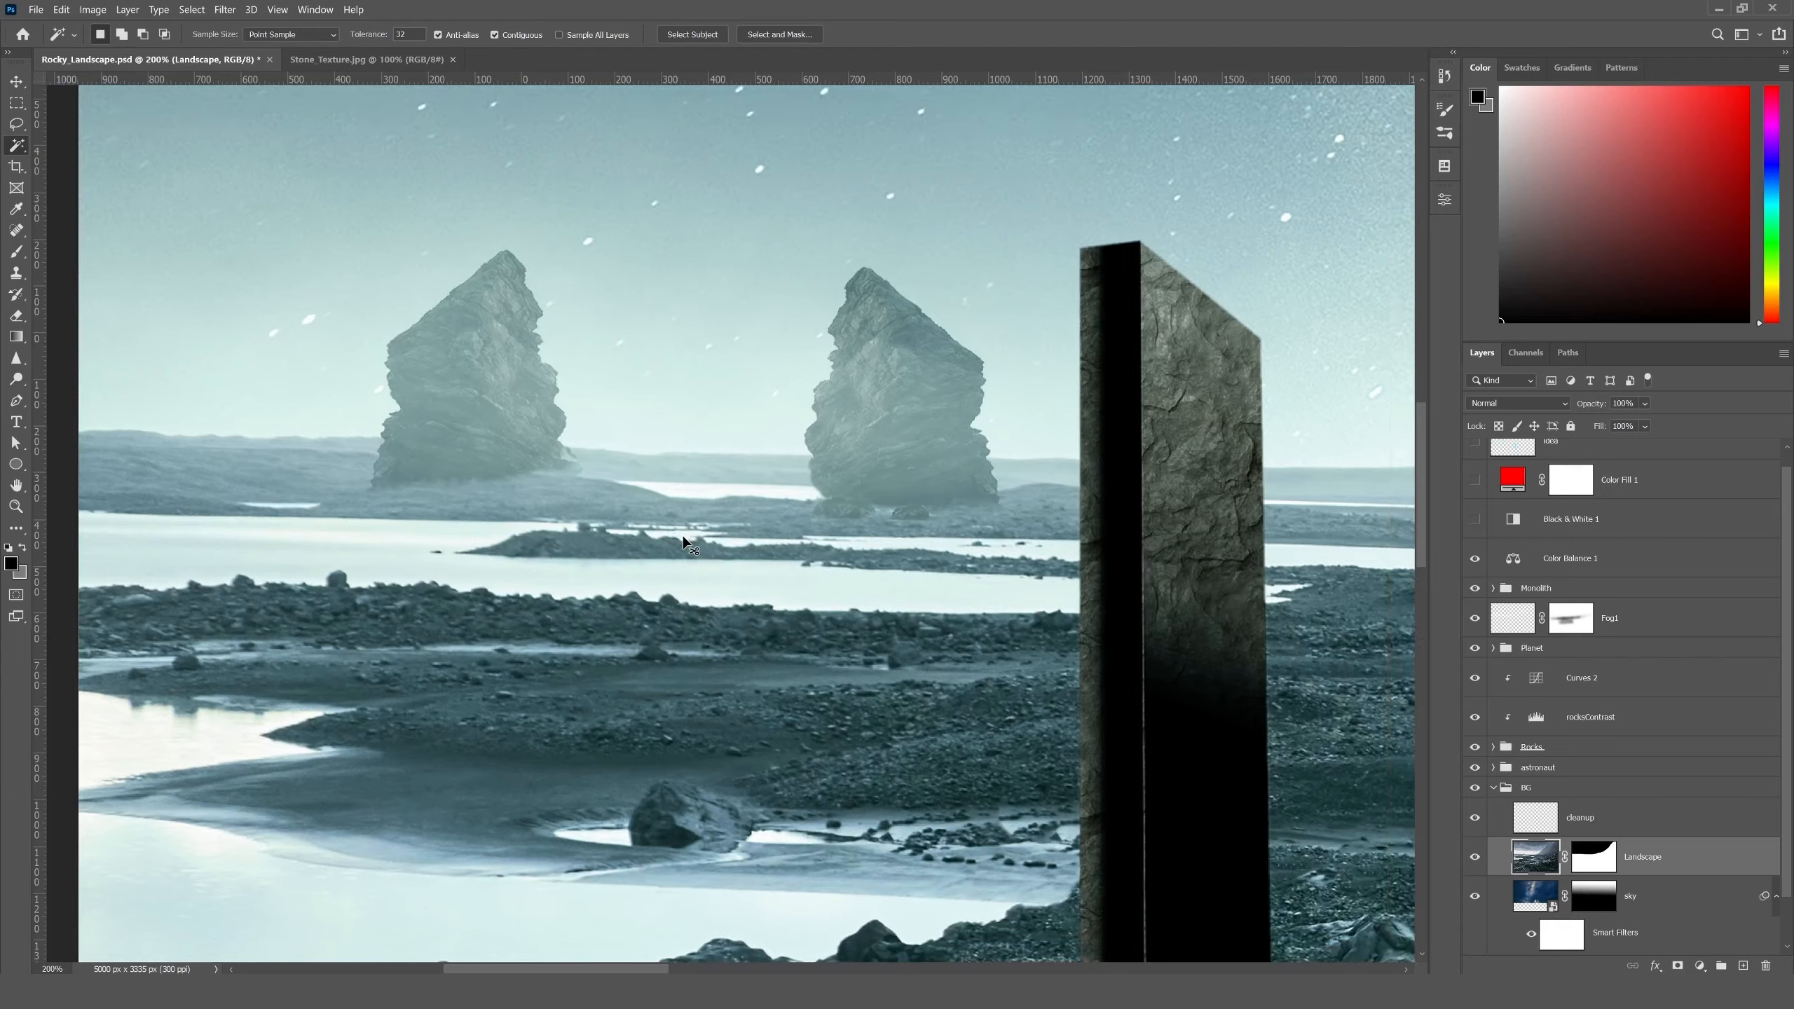
pyautogui.hotkey('ctrl', '0')
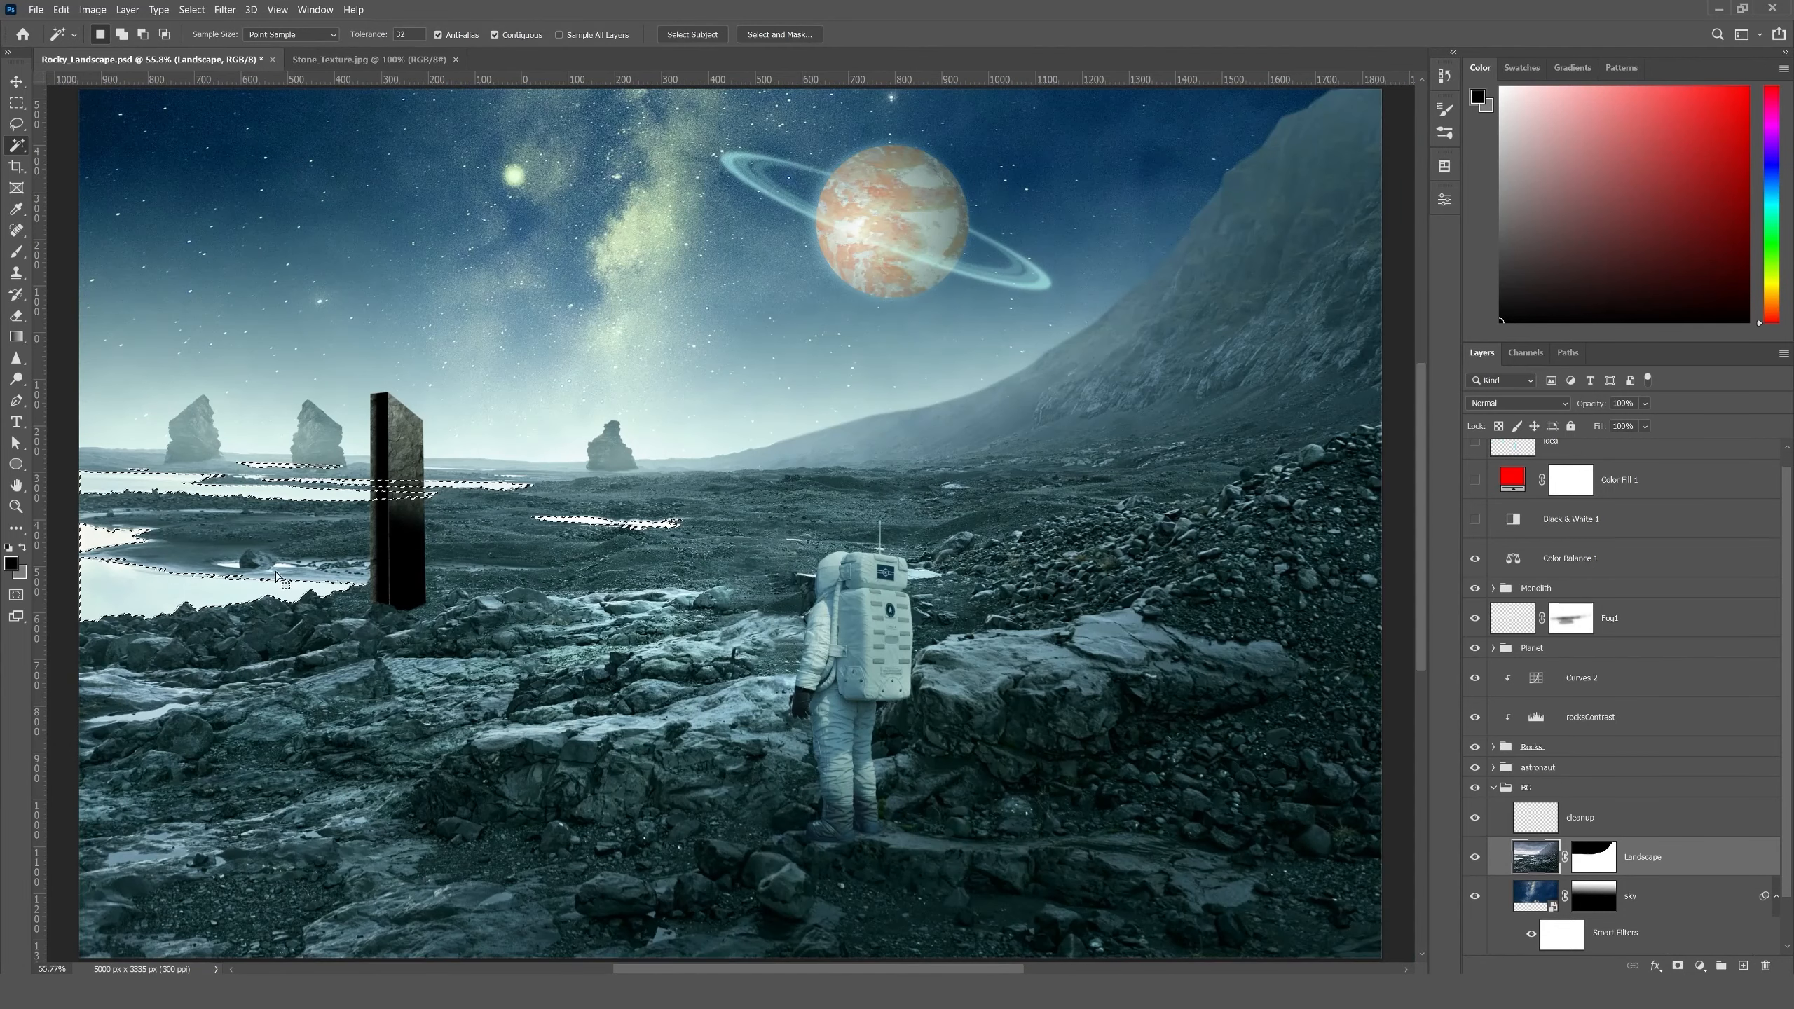
# - Add a Solid Color fill layer over the selected water in a light mint green with hue 128
pyautogui.click(1700, 965)
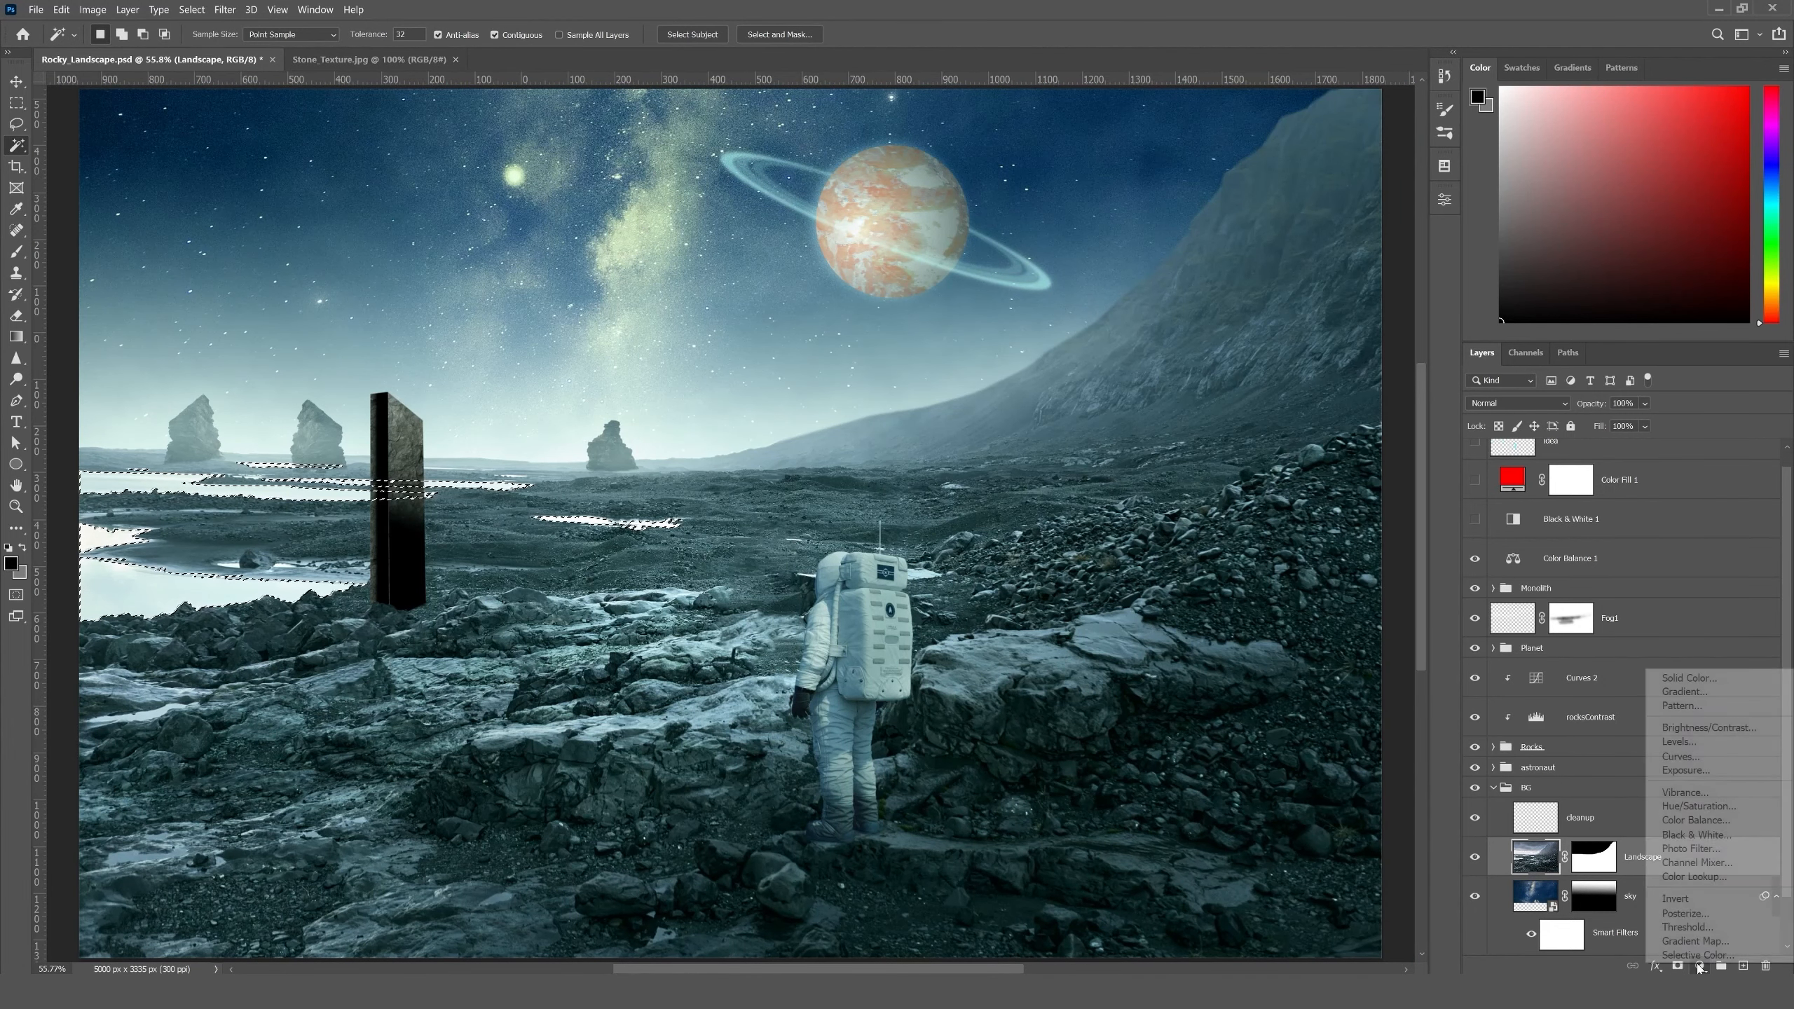
pyautogui.click(1687, 678)
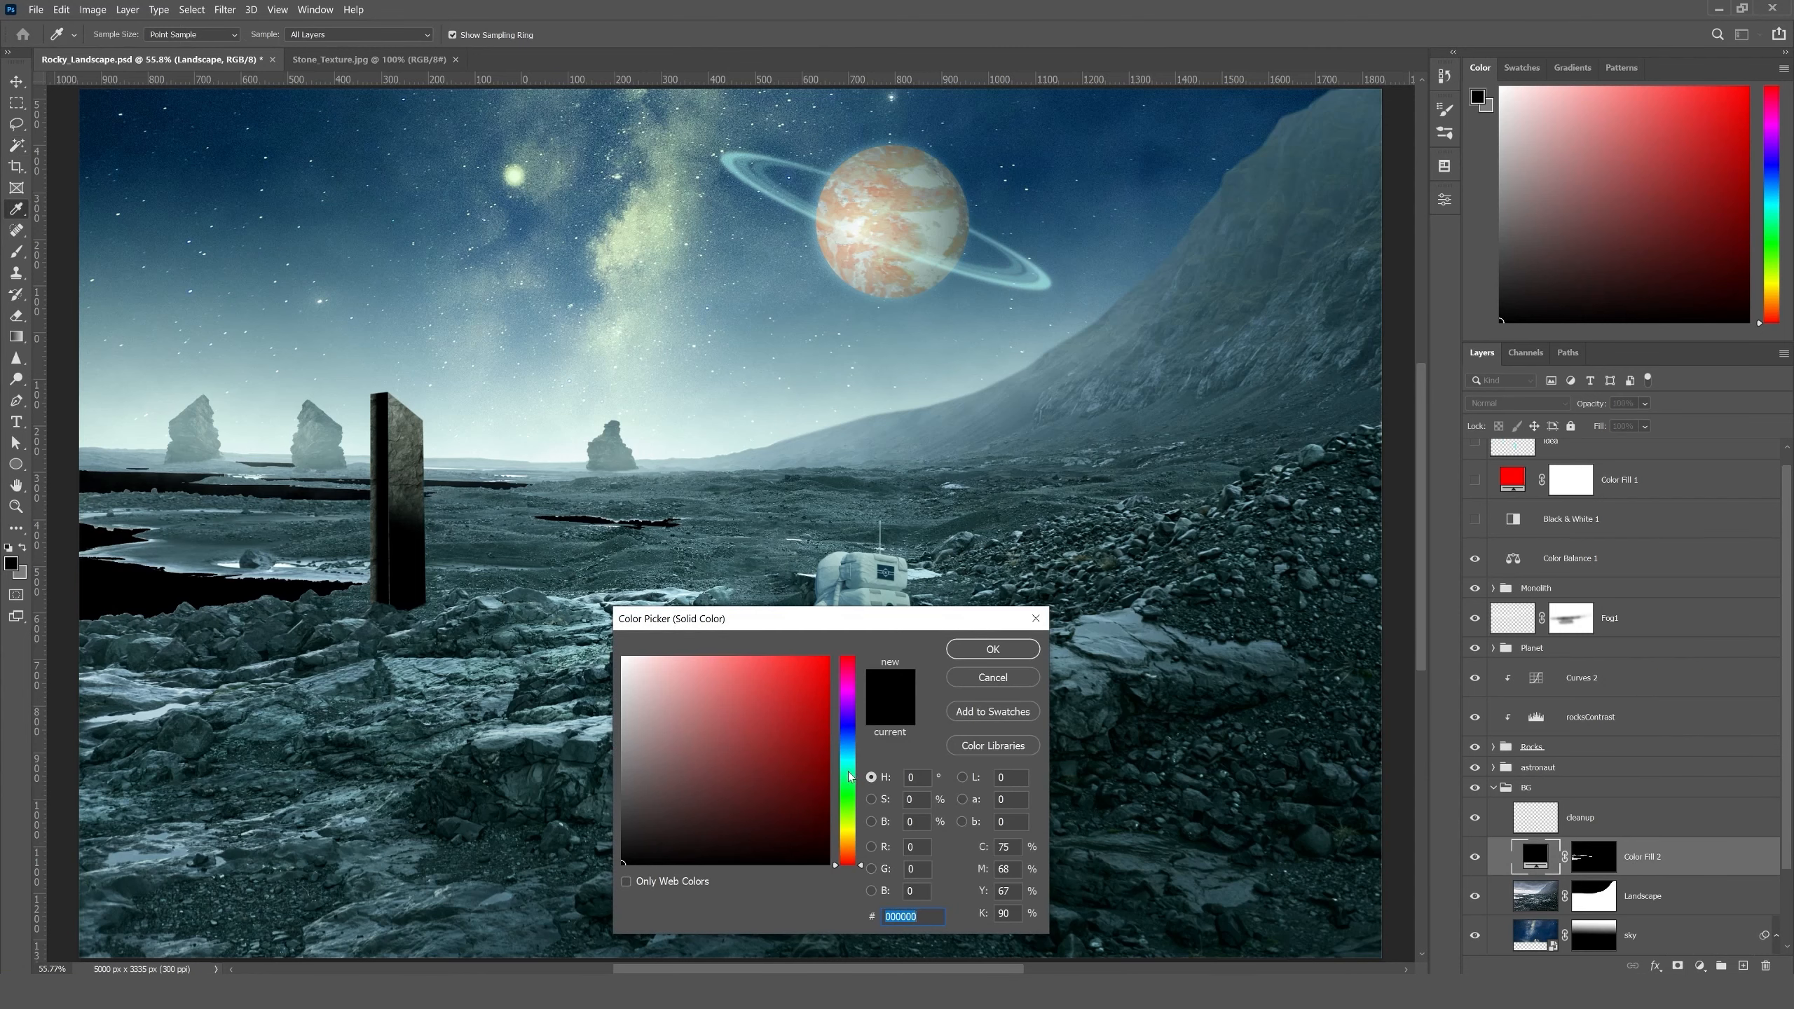
pyautogui.moveTo(850, 777); pyautogui.dragTo(851, 807)
pyautogui.click(688, 658)
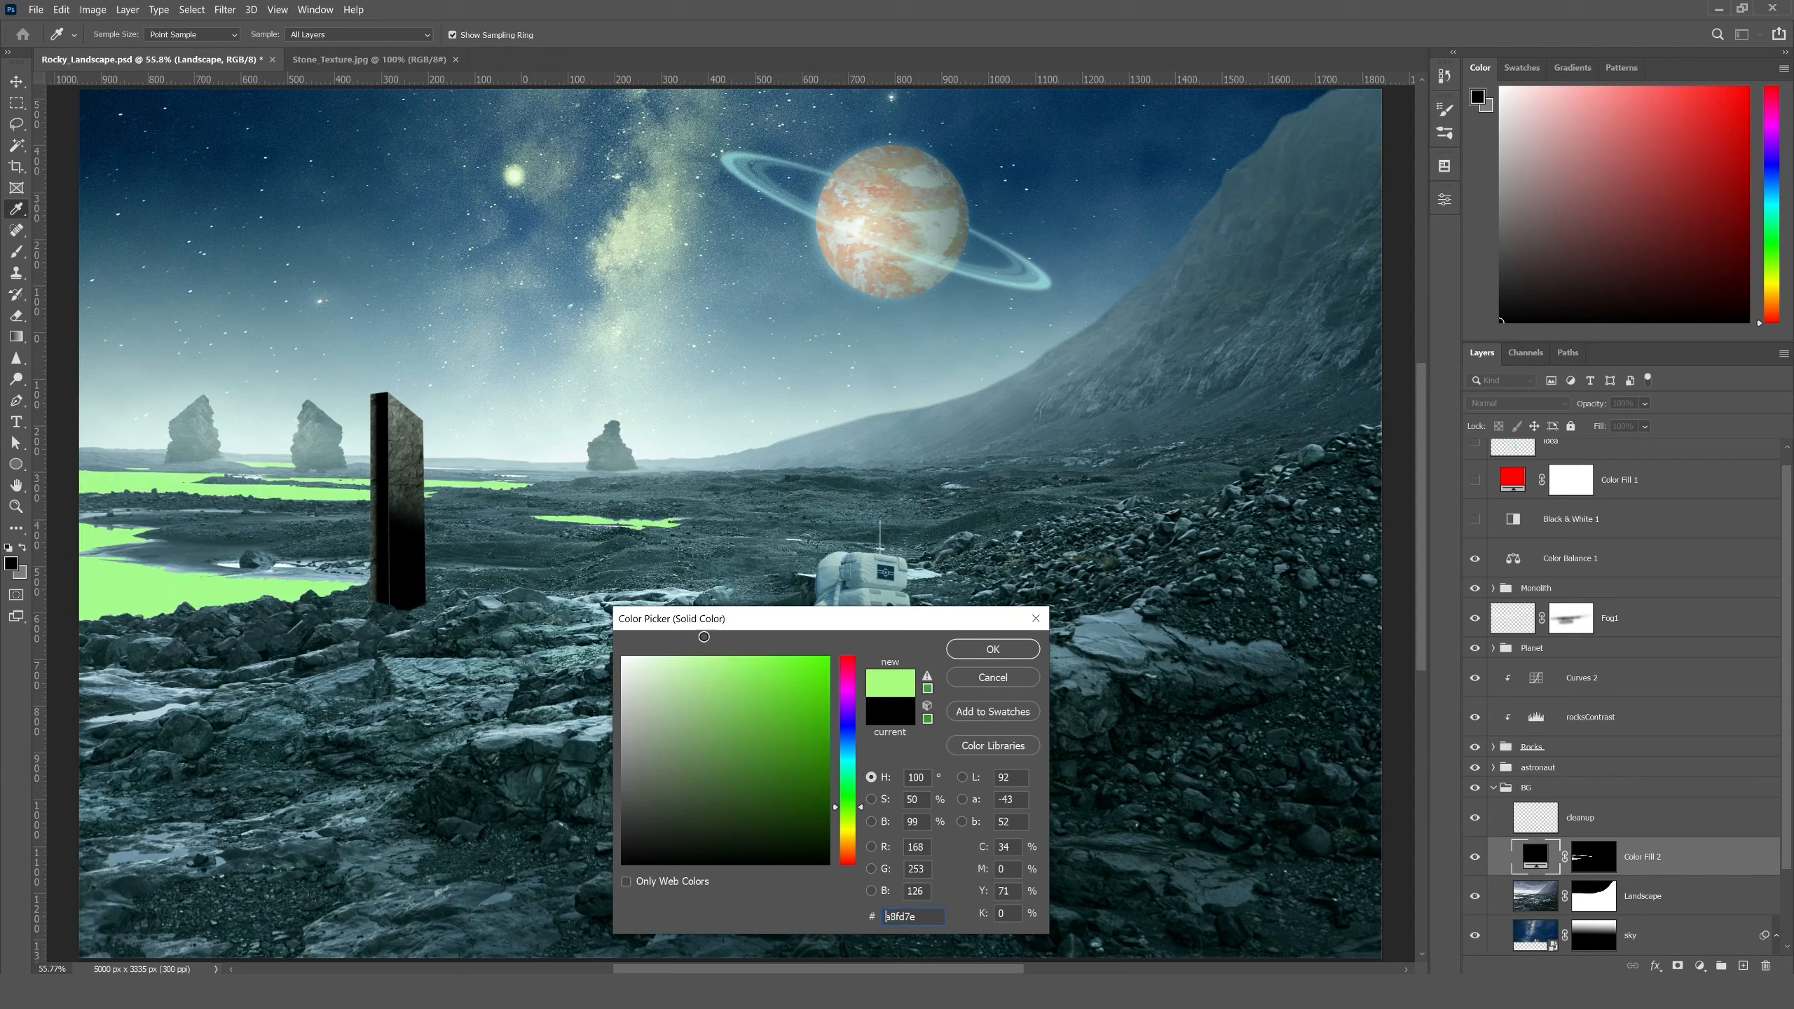
pyautogui.moveTo(681, 616); pyautogui.dragTo(678, 614)
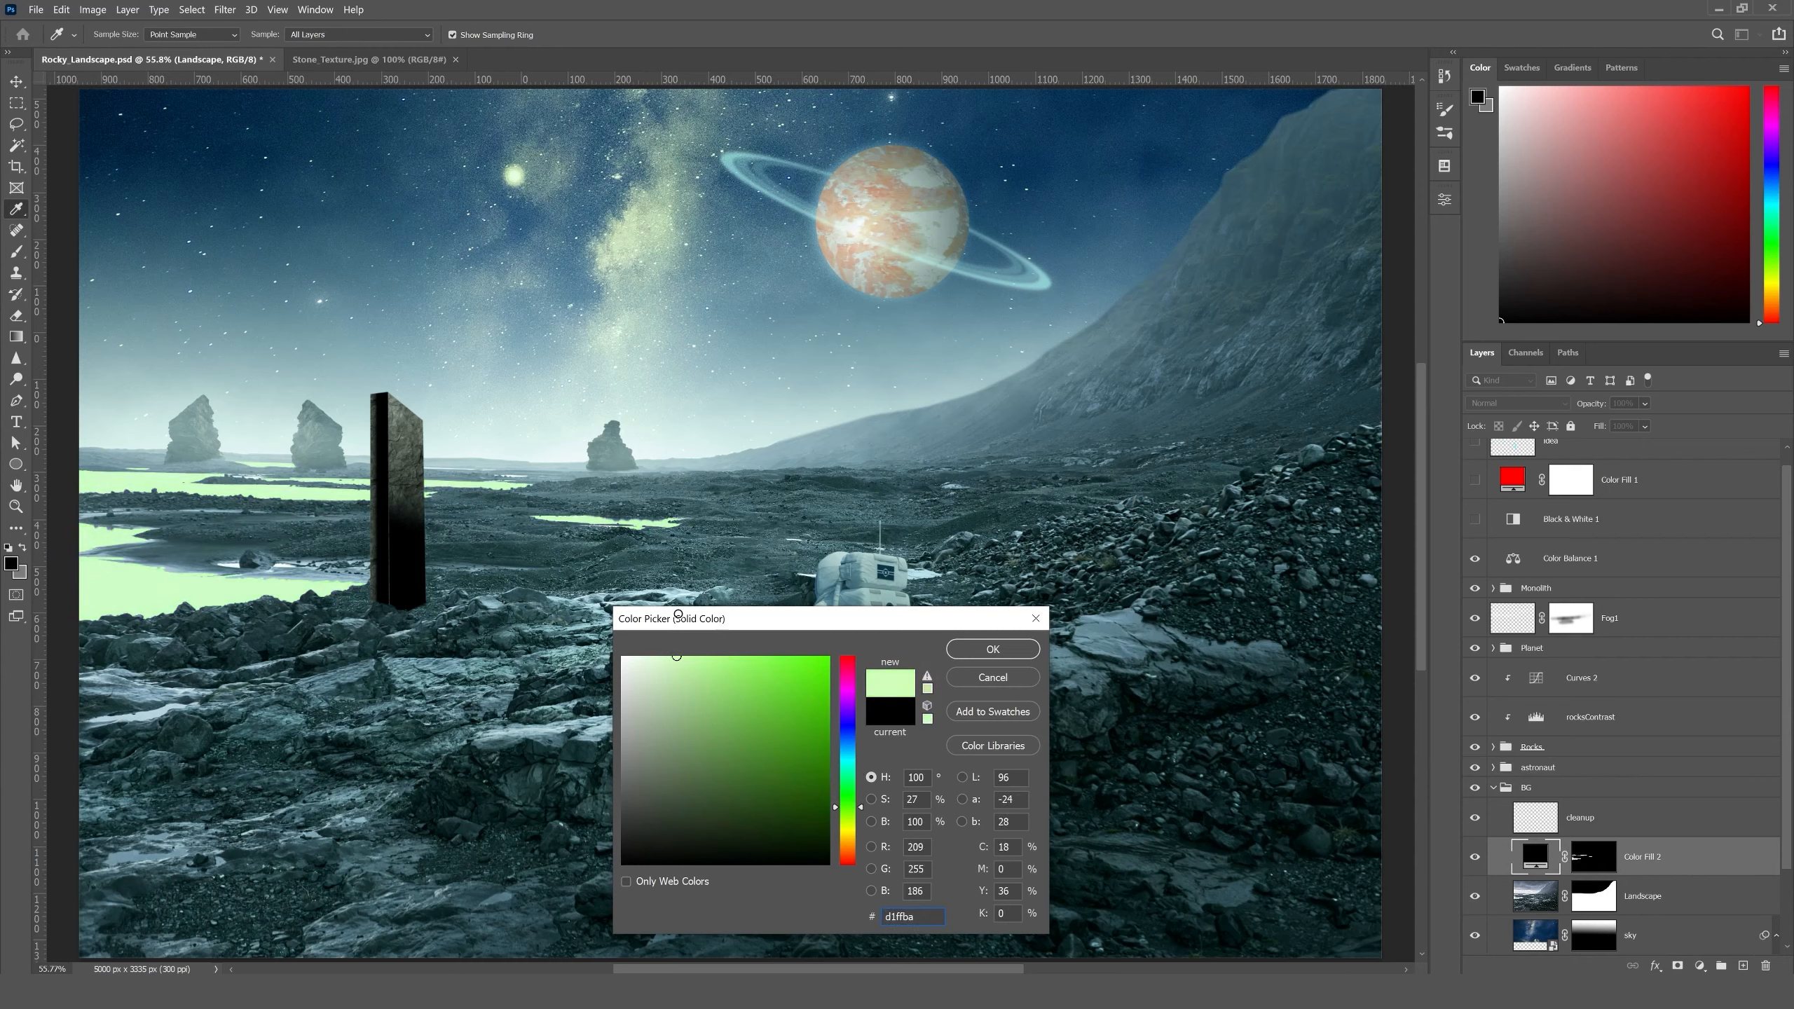
pyautogui.moveTo(854, 739); pyautogui.dragTo(857, 793)
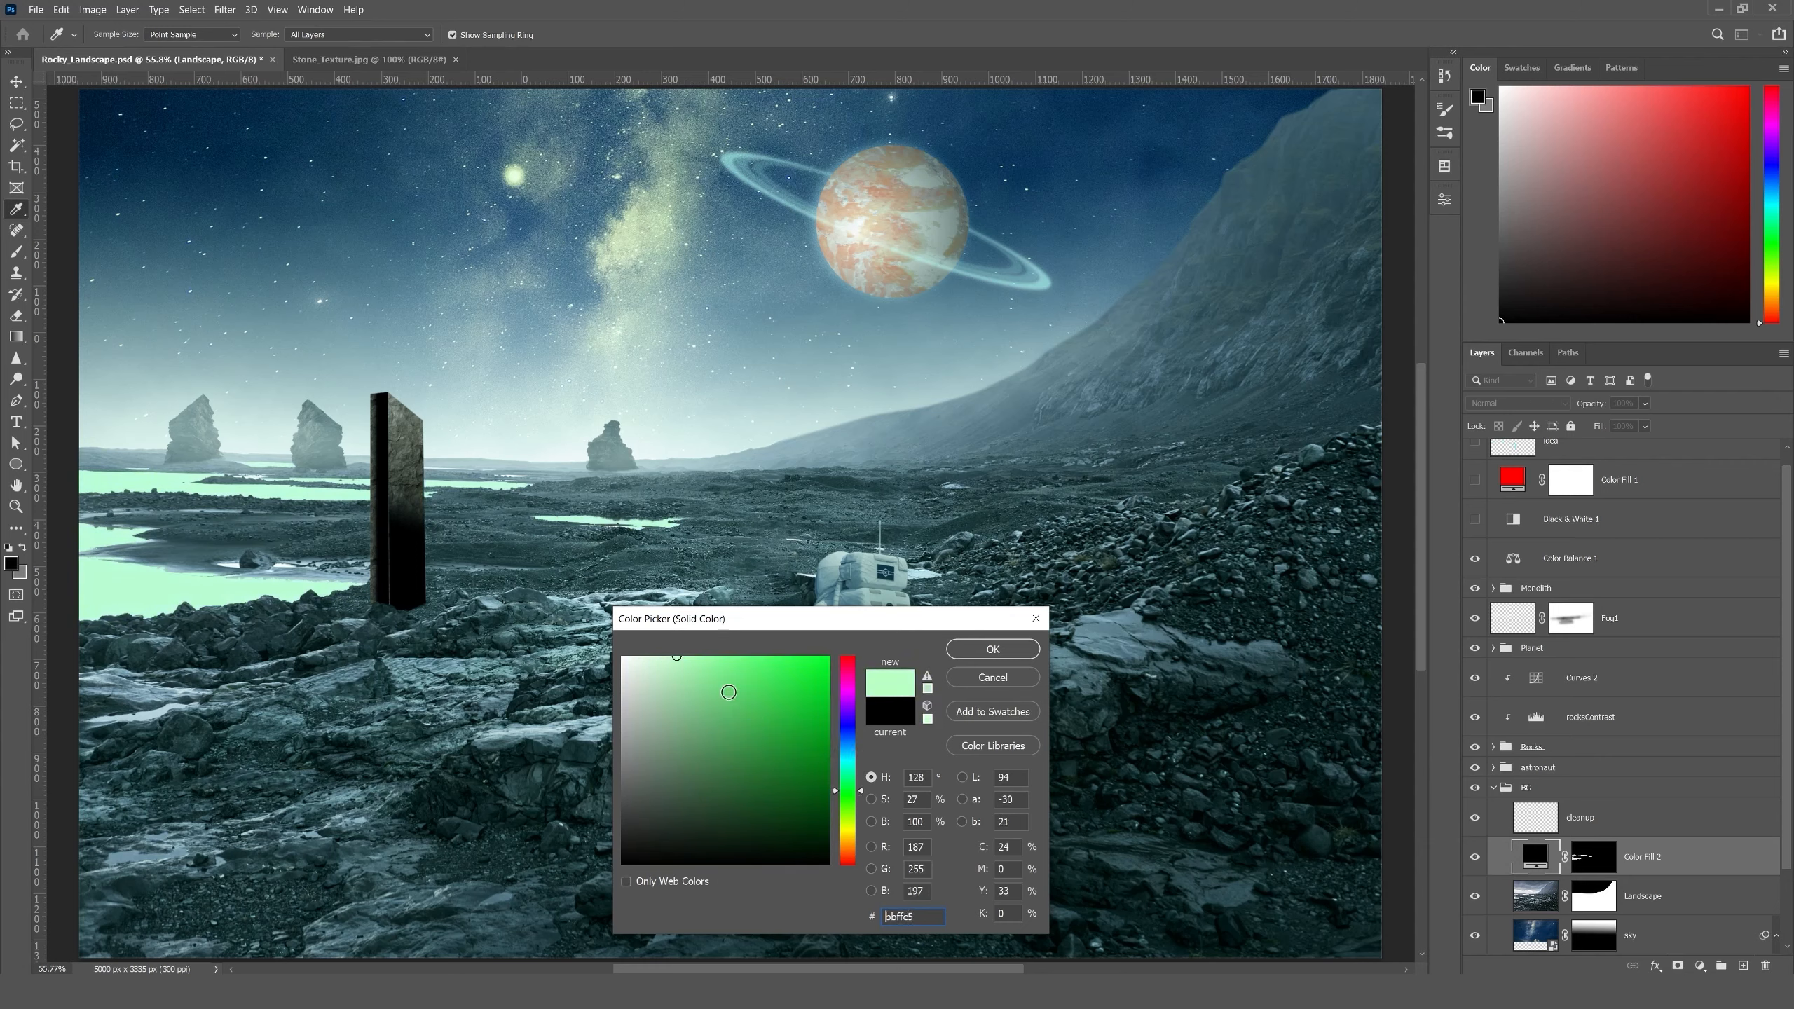
pyautogui.moveTo(740, 700)
pyautogui.mouseDown()
pyautogui.moveTo(674, 642)
pyautogui.moveTo(689, 642)
pyautogui.mouseUp()
pyautogui.click(970, 653)
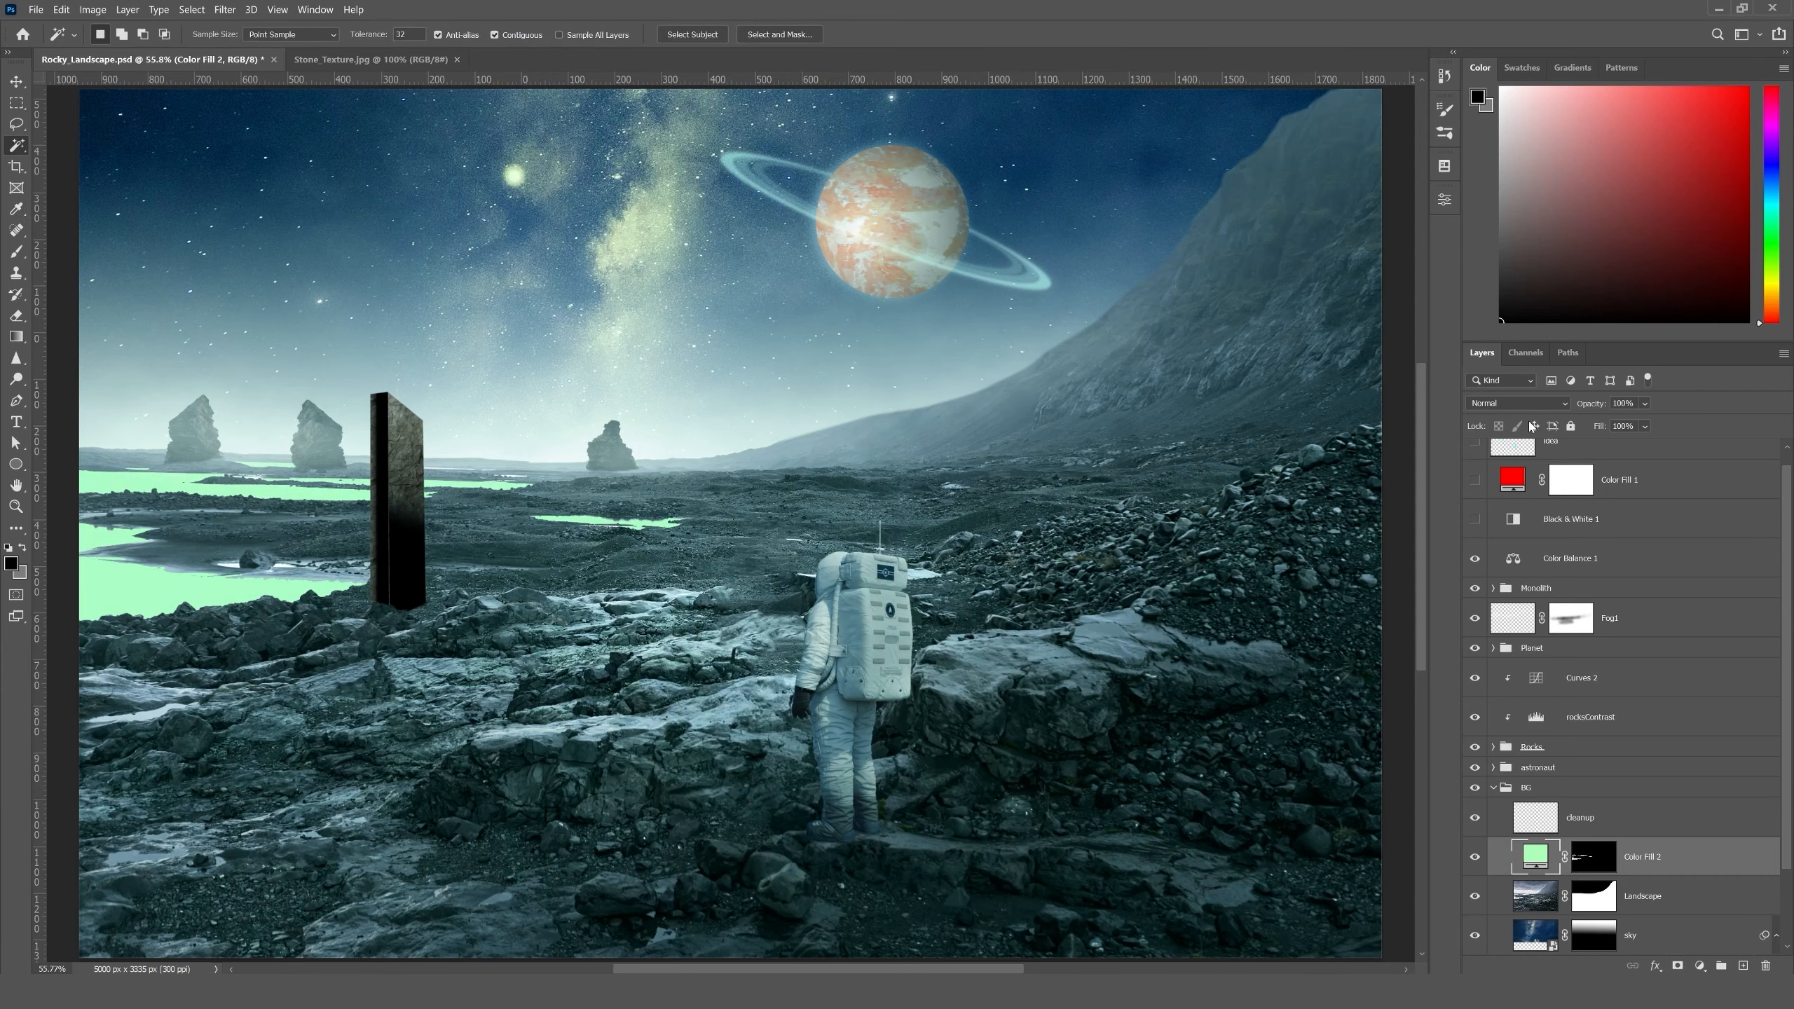
# - Set the green water fill layer's blend mode to Color
pyautogui.click(1525, 404)
pyautogui.click(1482, 795)
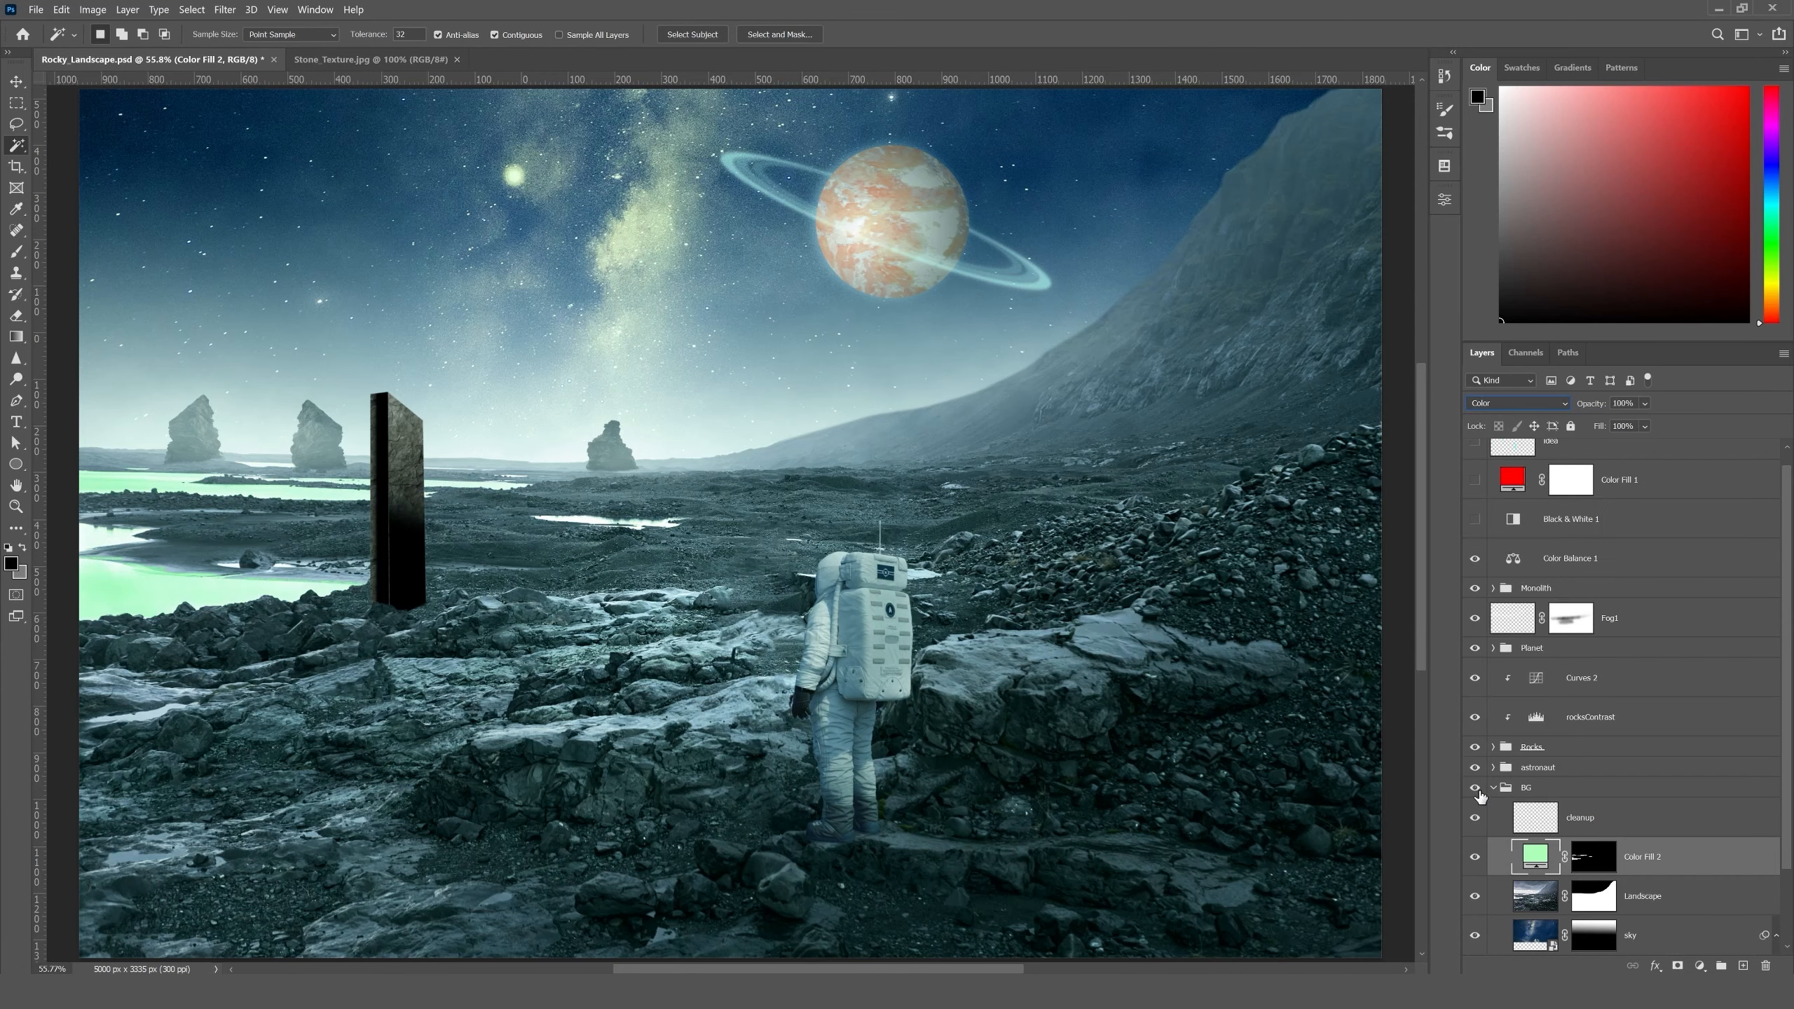
pyautogui.click(16, 82)
pyautogui.moveTo(463, 387); pyautogui.dragTo(684, 369)
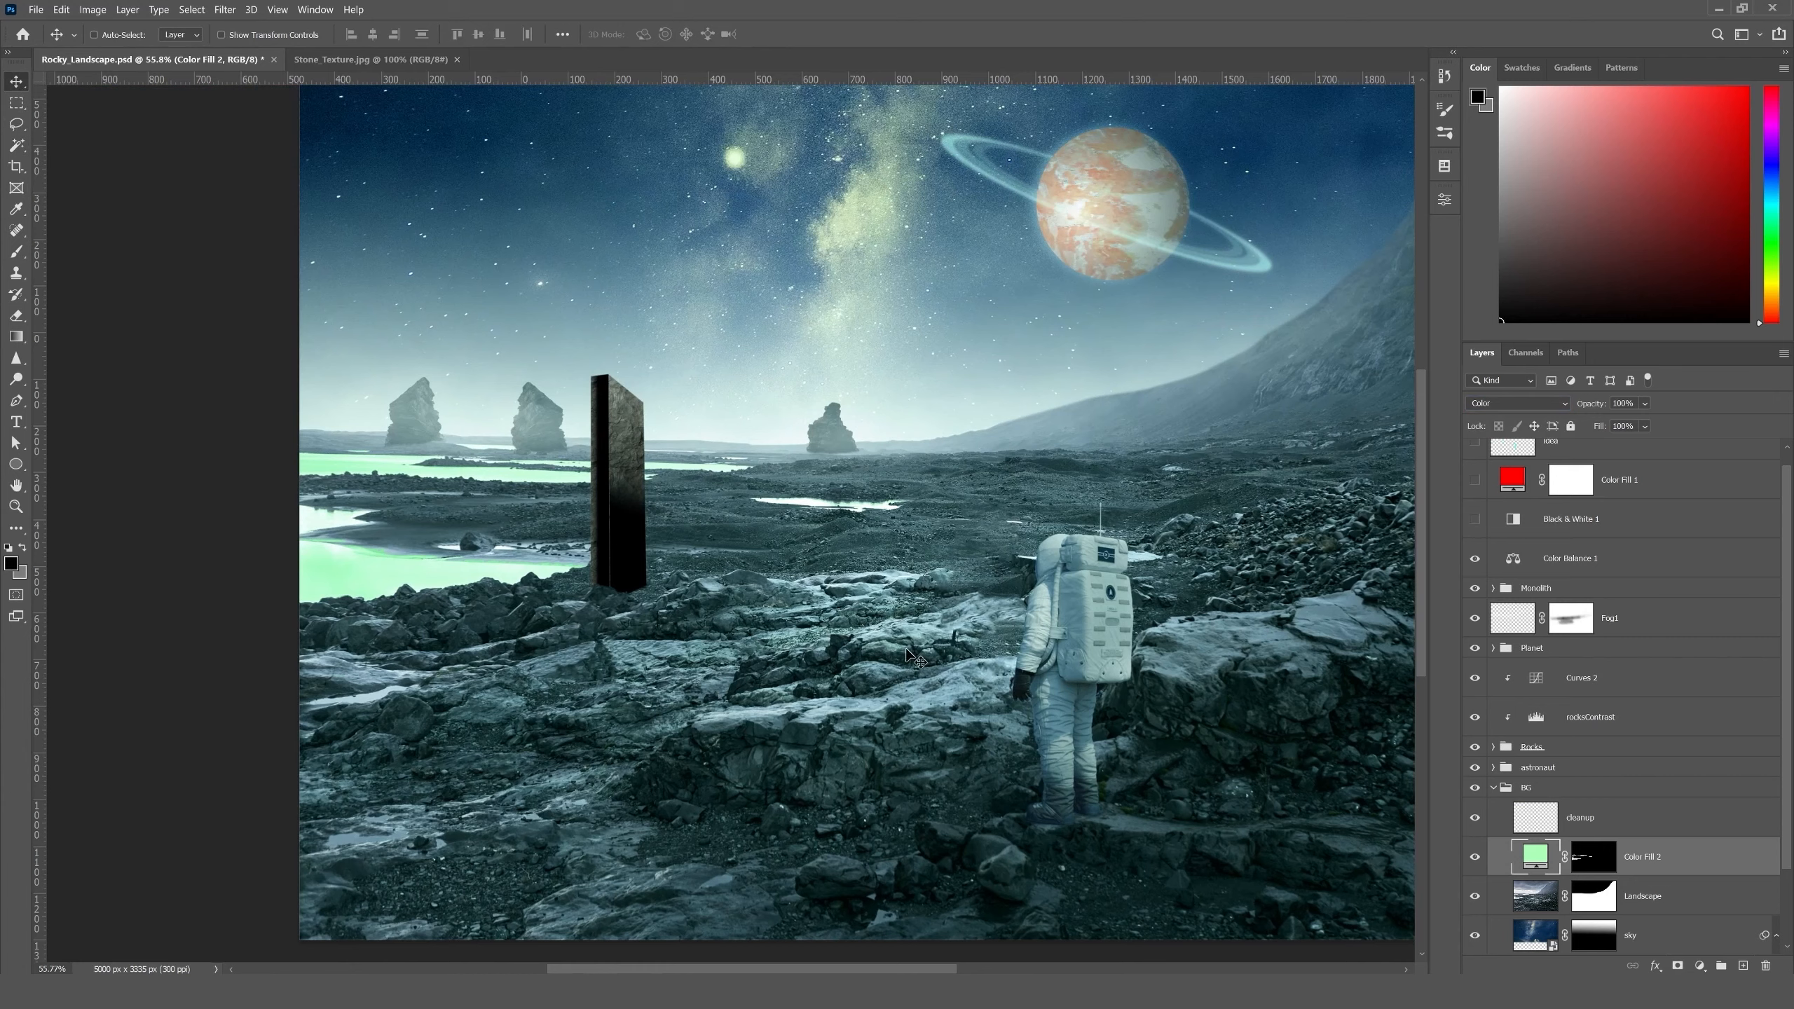
# - Feather the water fill layer's mask by 4 px
pyautogui.doubleClick(1594, 859)
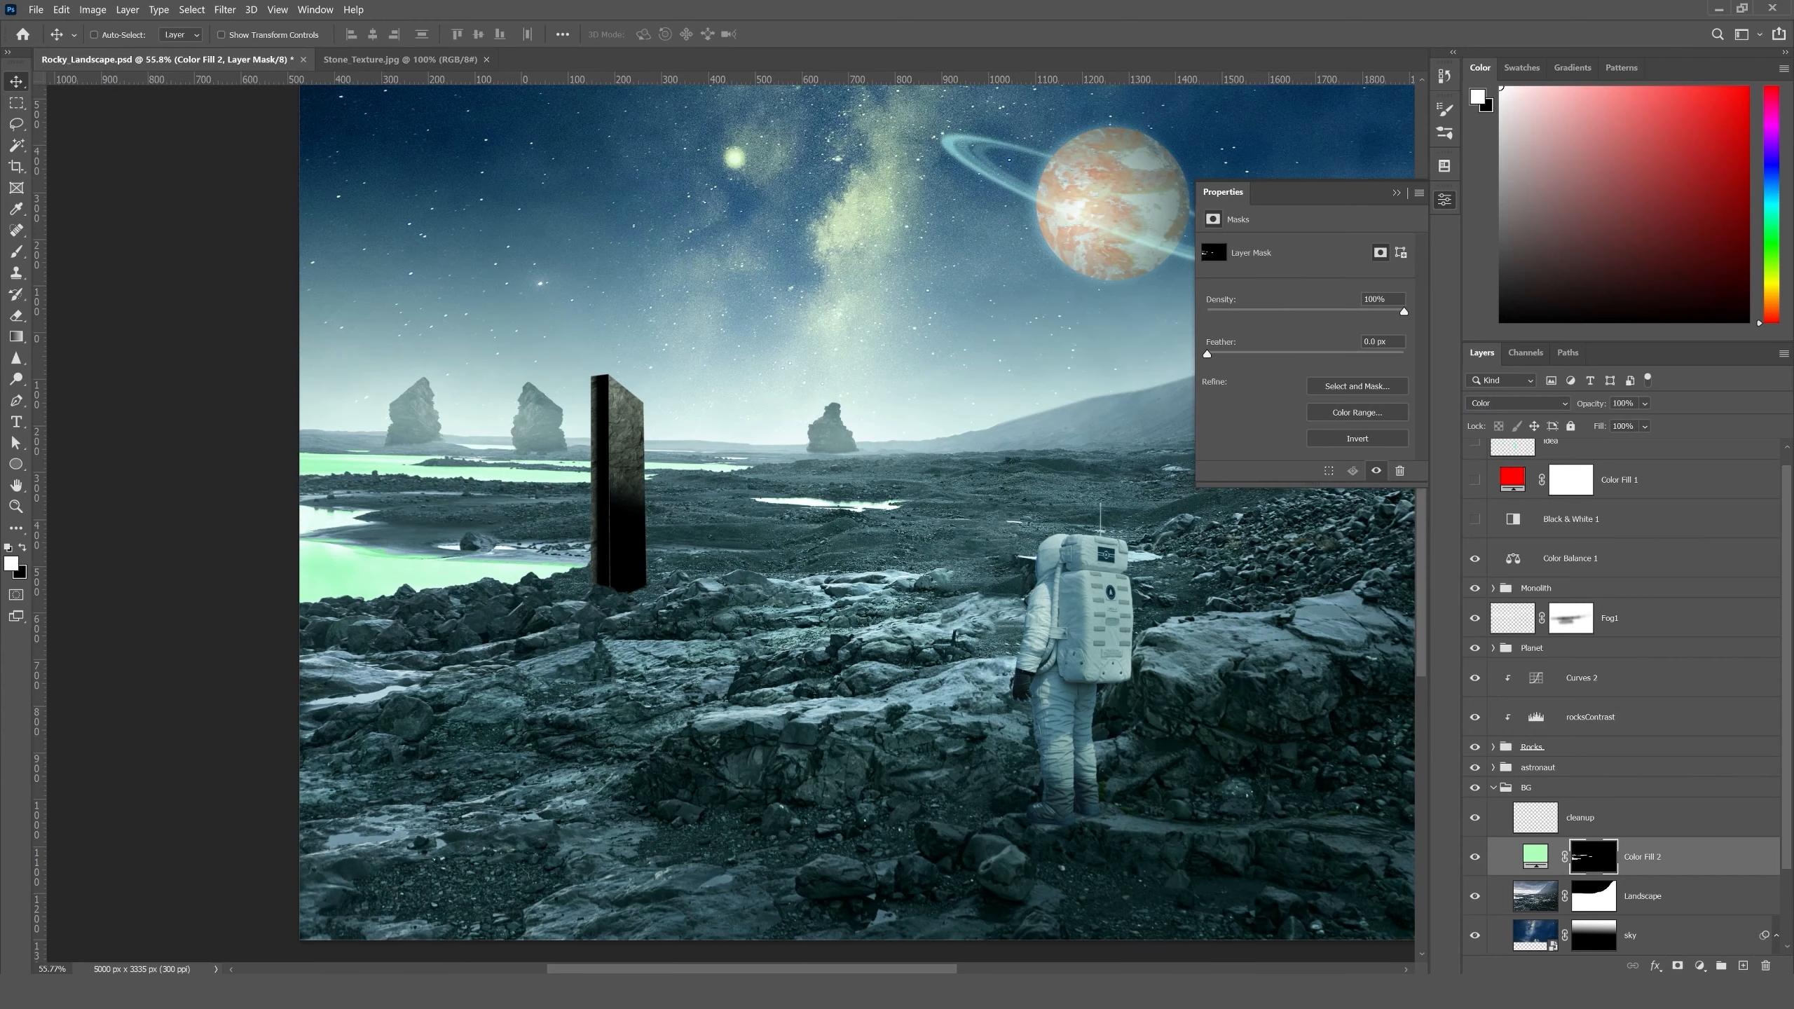
pyautogui.click(1374, 342)
pyautogui.write('4')
pyautogui.press('Tab')
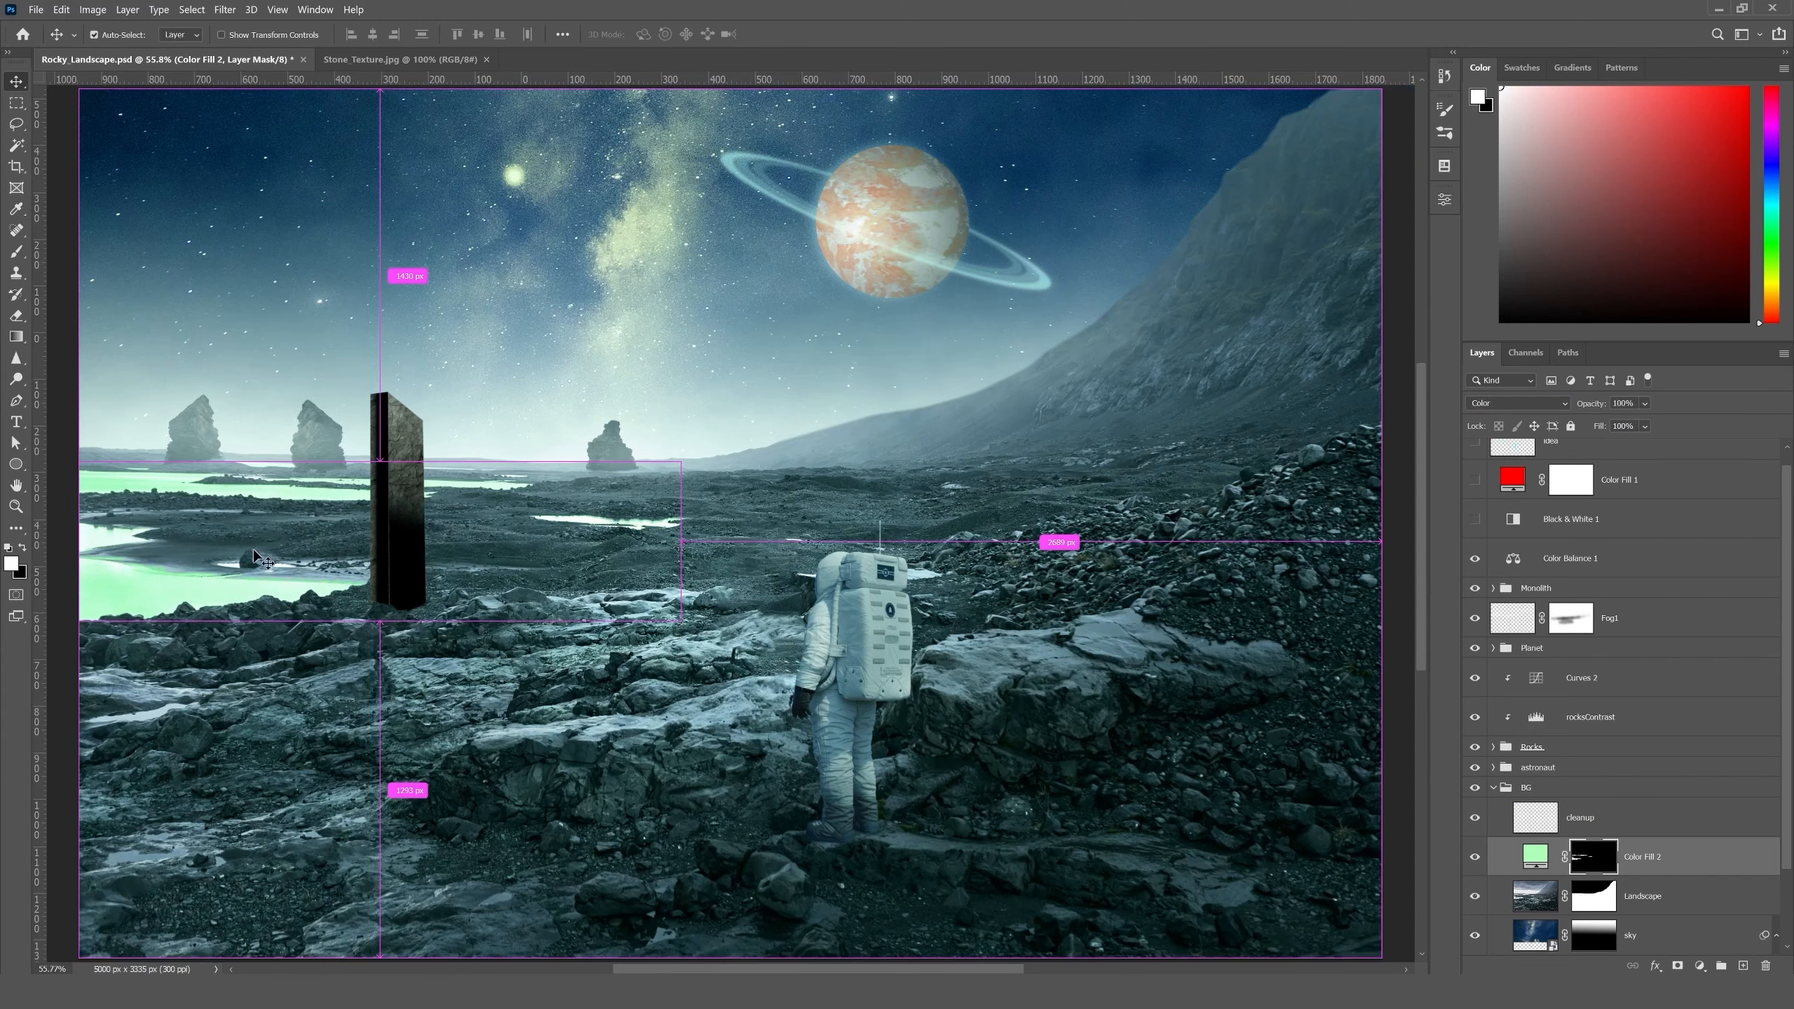
# - Examine the edges of the green tint along the shoreline and around the rocks at 200% zoom
pyautogui.press('ctrl')
pyautogui.hotkey('ctrl', '+')
pyautogui.hotkey('ctrl', '+')
pyautogui.hotkey('ctrl', '+')
pyautogui.press('space')
pyautogui.moveTo(296, 581); pyautogui.dragTo(980, 558)
pyautogui.moveTo(706, 566); pyautogui.dragTo(1040, 527)
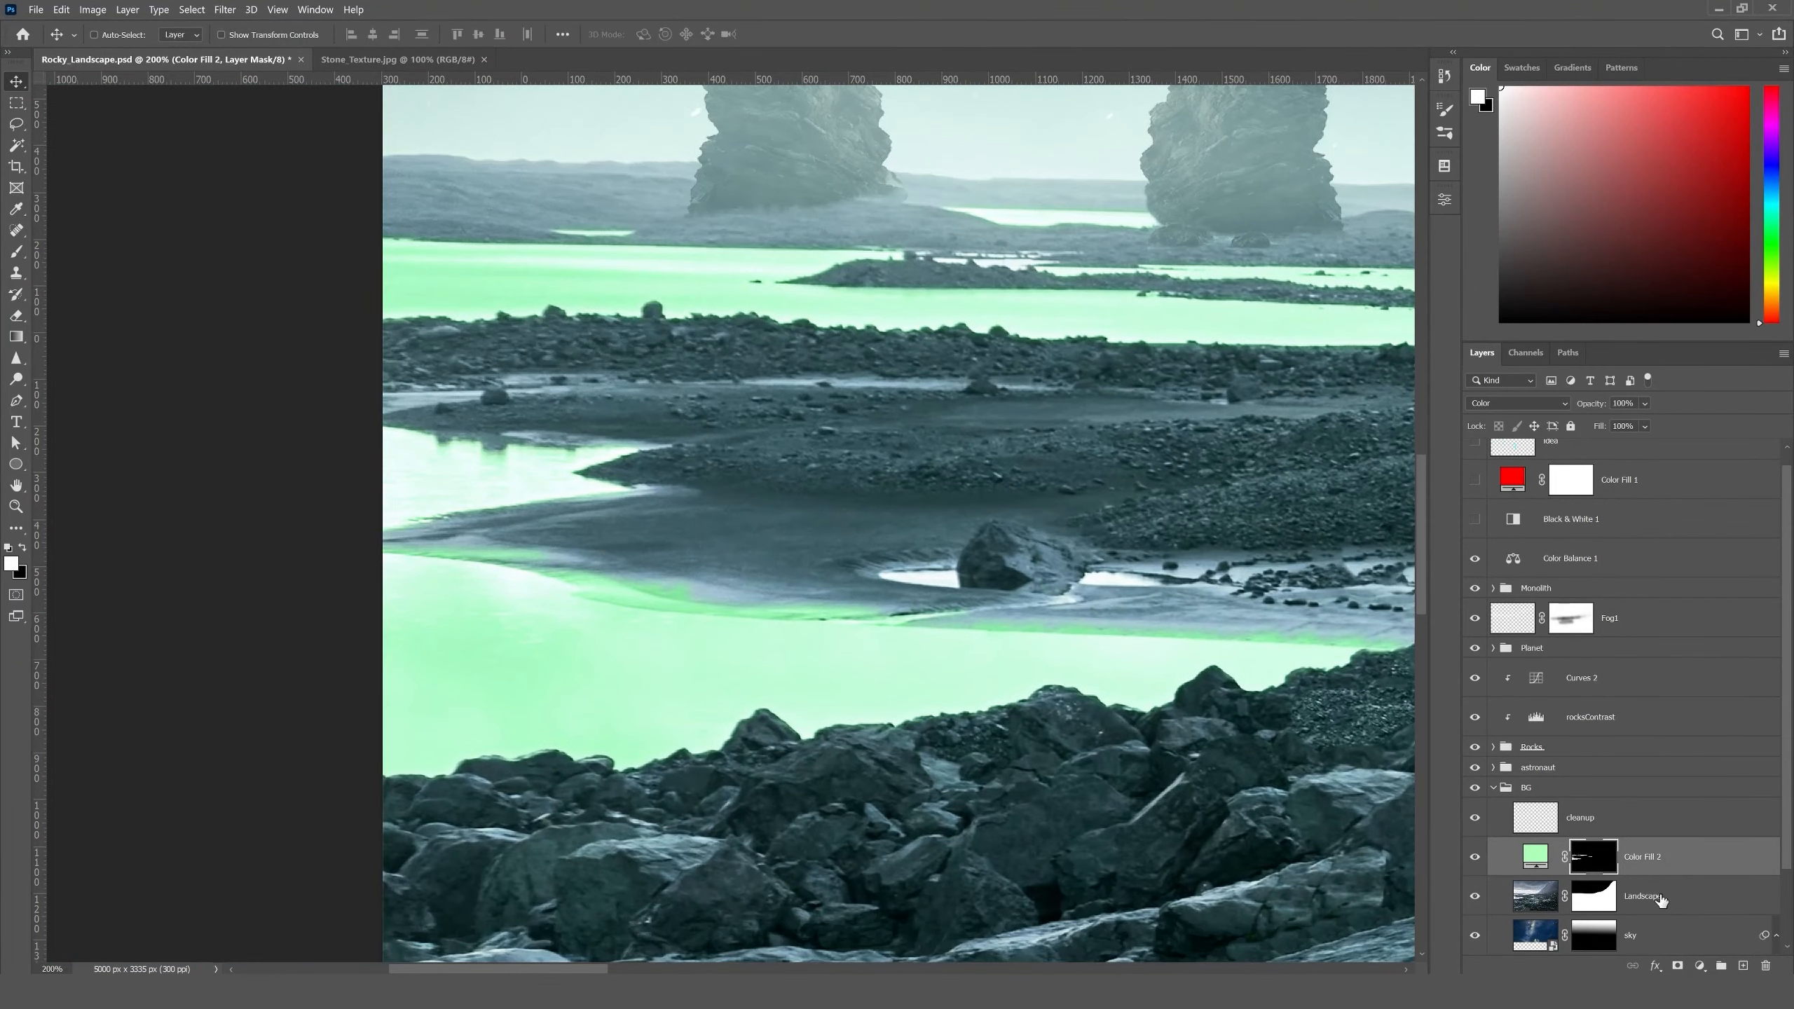
pyautogui.moveTo(668, 479); pyautogui.dragTo(590, 519)
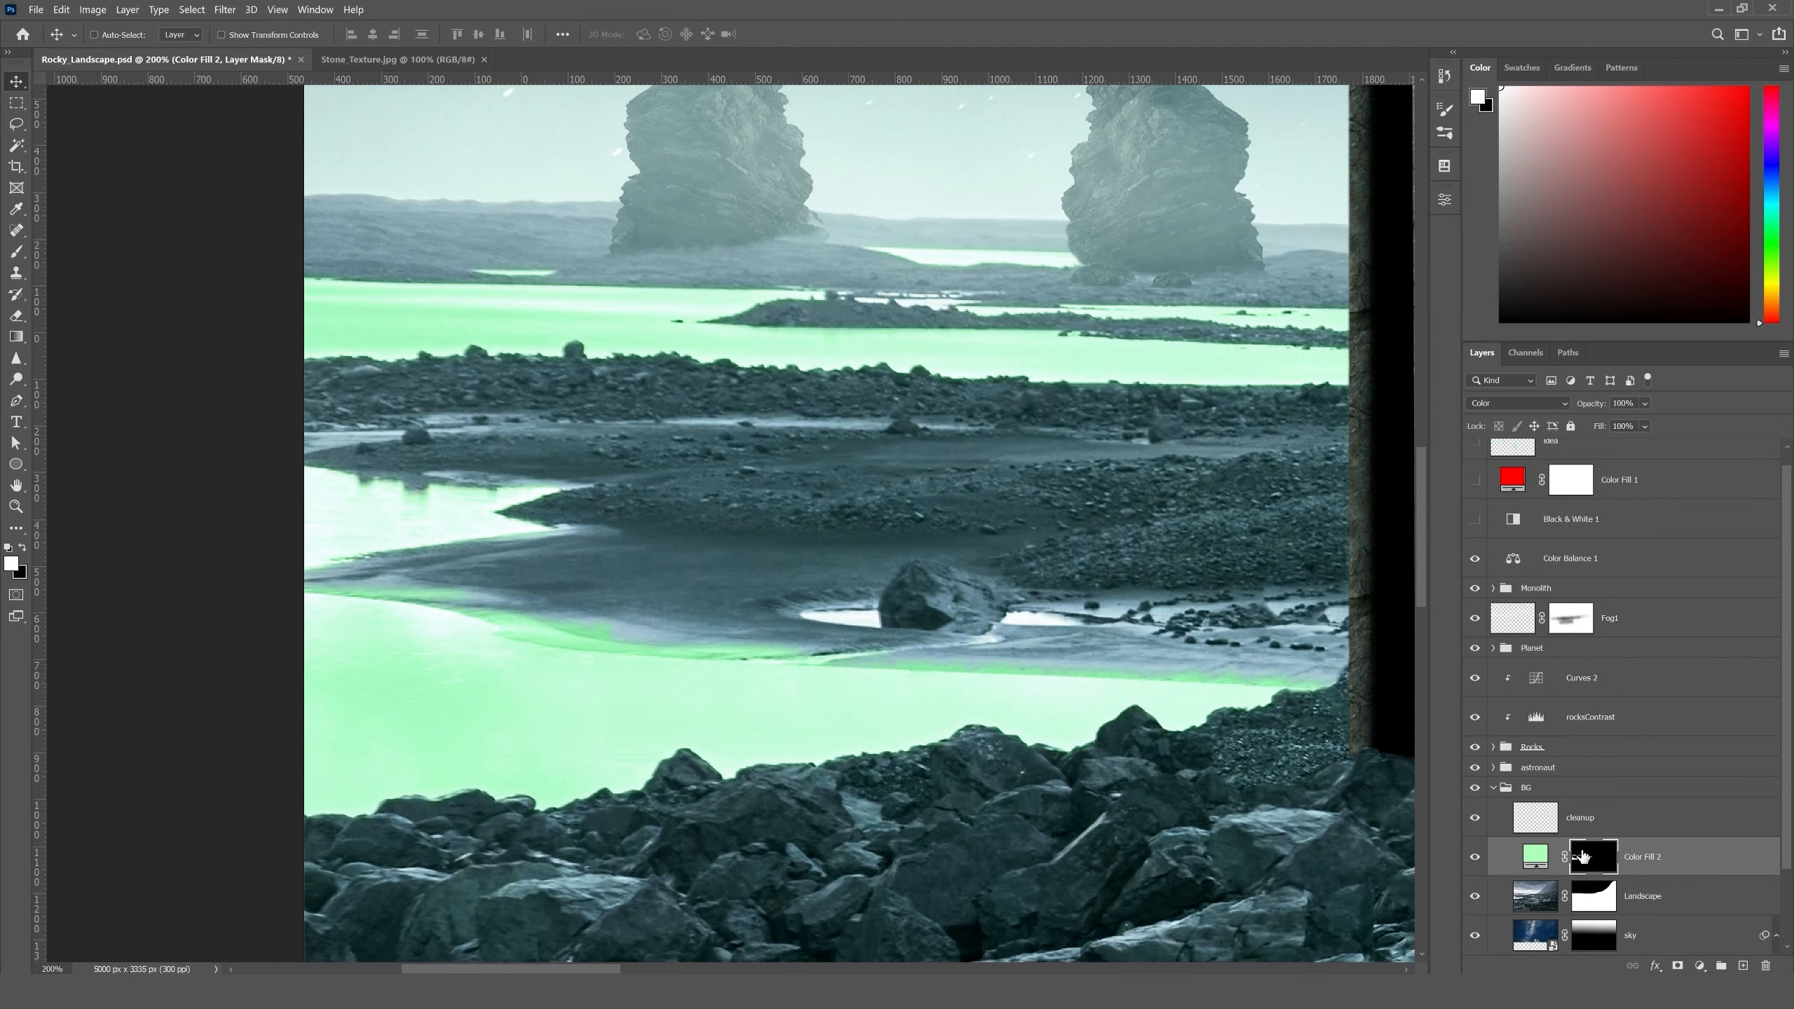
# - Try to touch up the tint along the shoreline by painting on the fill layer's mask with a soft brush at 50% opacity
pyautogui.press('b')
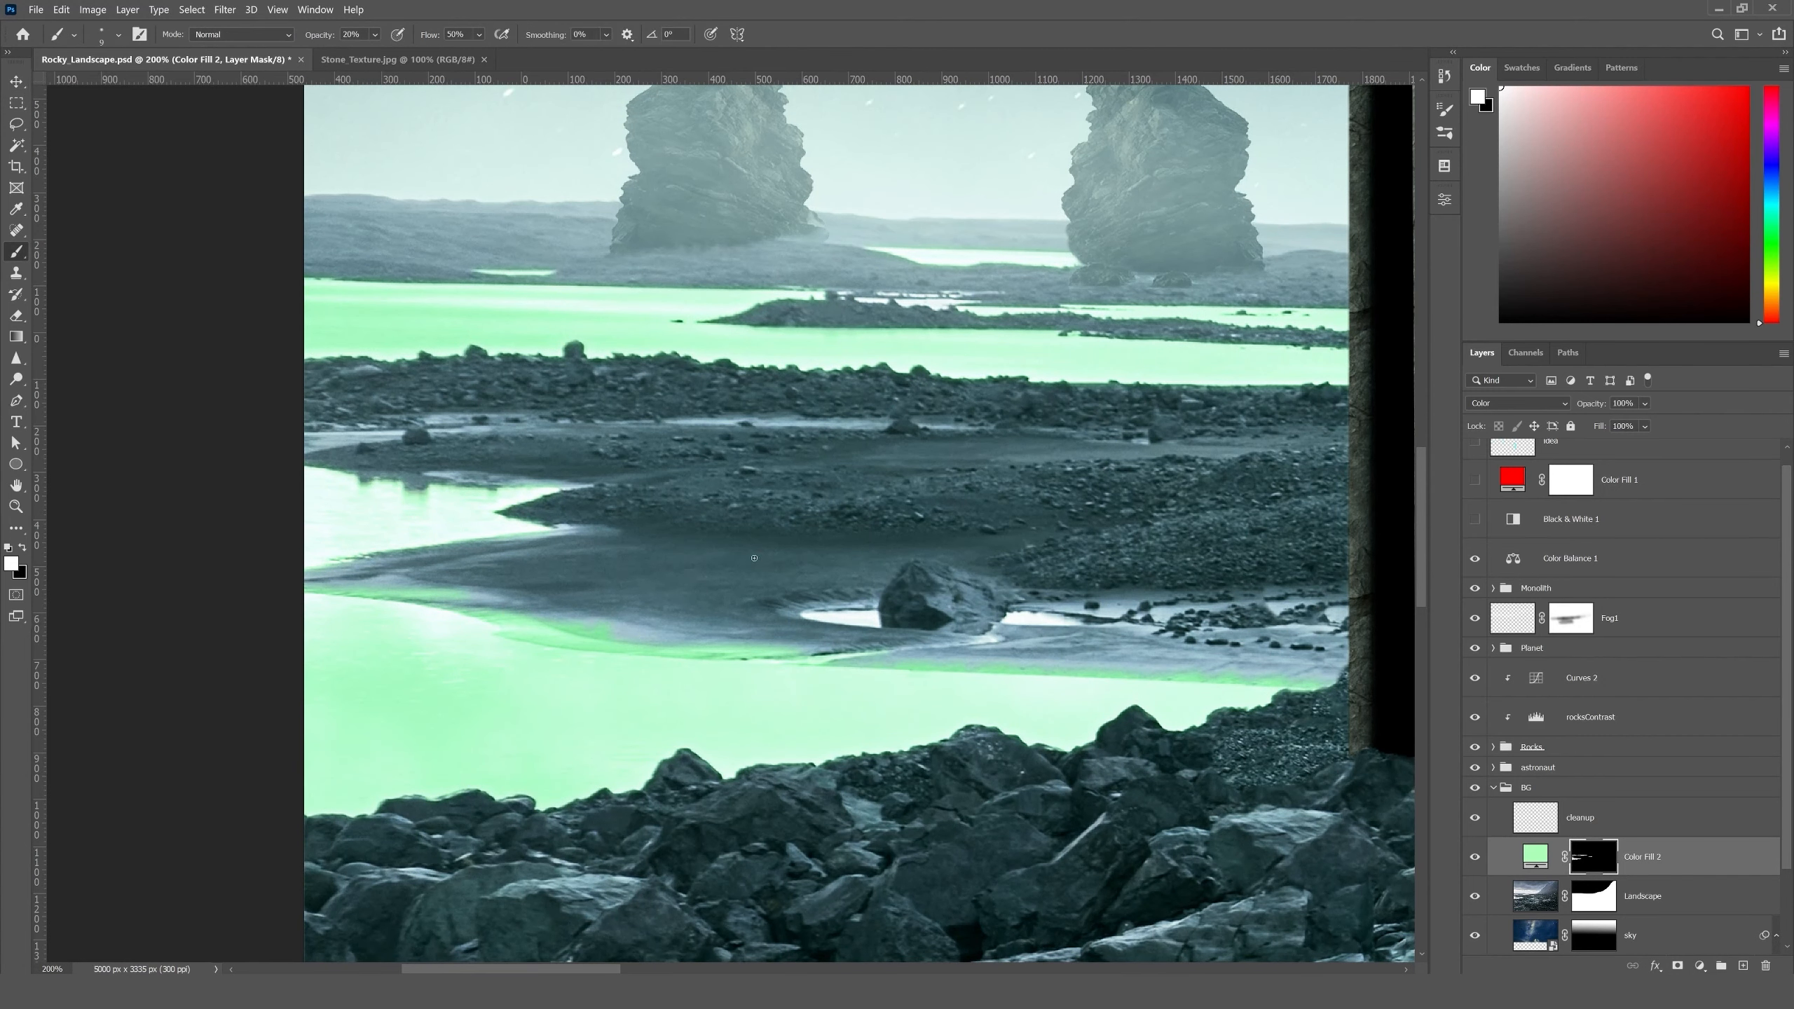
pyautogui.rightClick(754, 559)
pyautogui.doubleClick(838, 757)
pyautogui.press(']')
pyautogui.press(']')
pyautogui.press(']')
pyautogui.press(']')
pyautogui.press(']')
pyautogui.press(']')
pyautogui.press(']')
pyautogui.scroll(2, 401, 520)
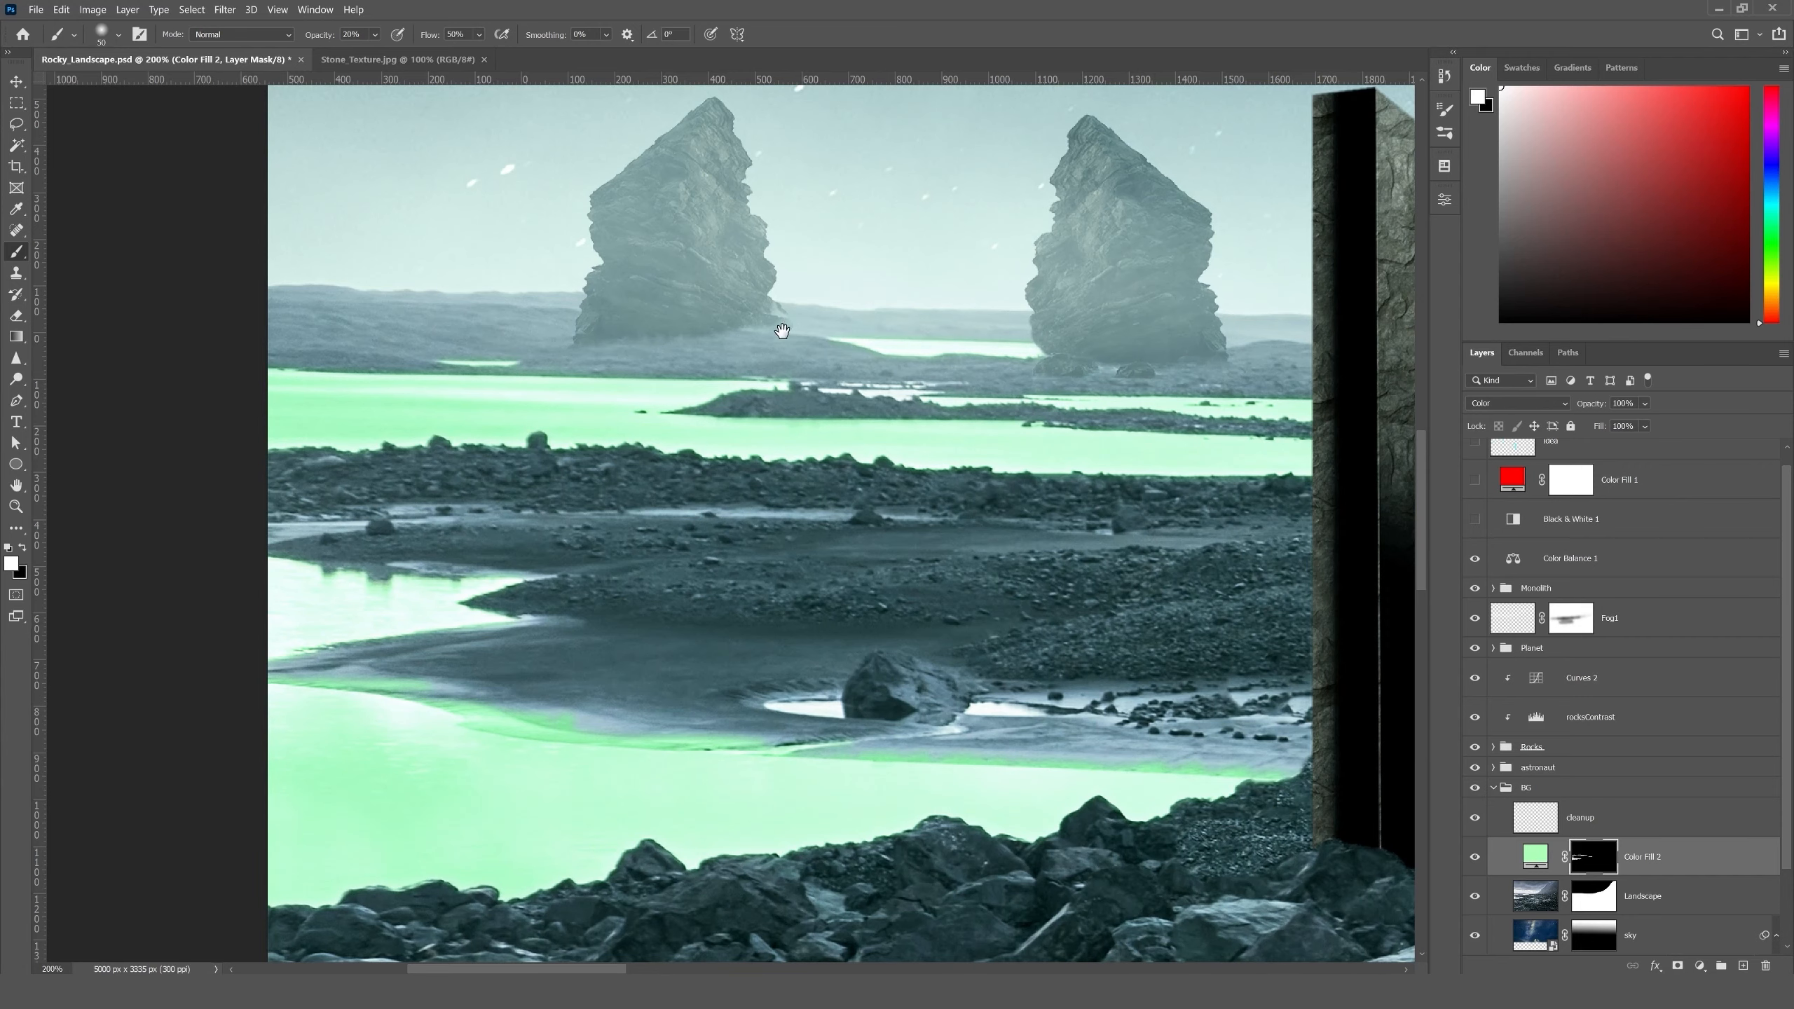
pyautogui.moveTo(796, 336); pyautogui.dragTo(621, 401)
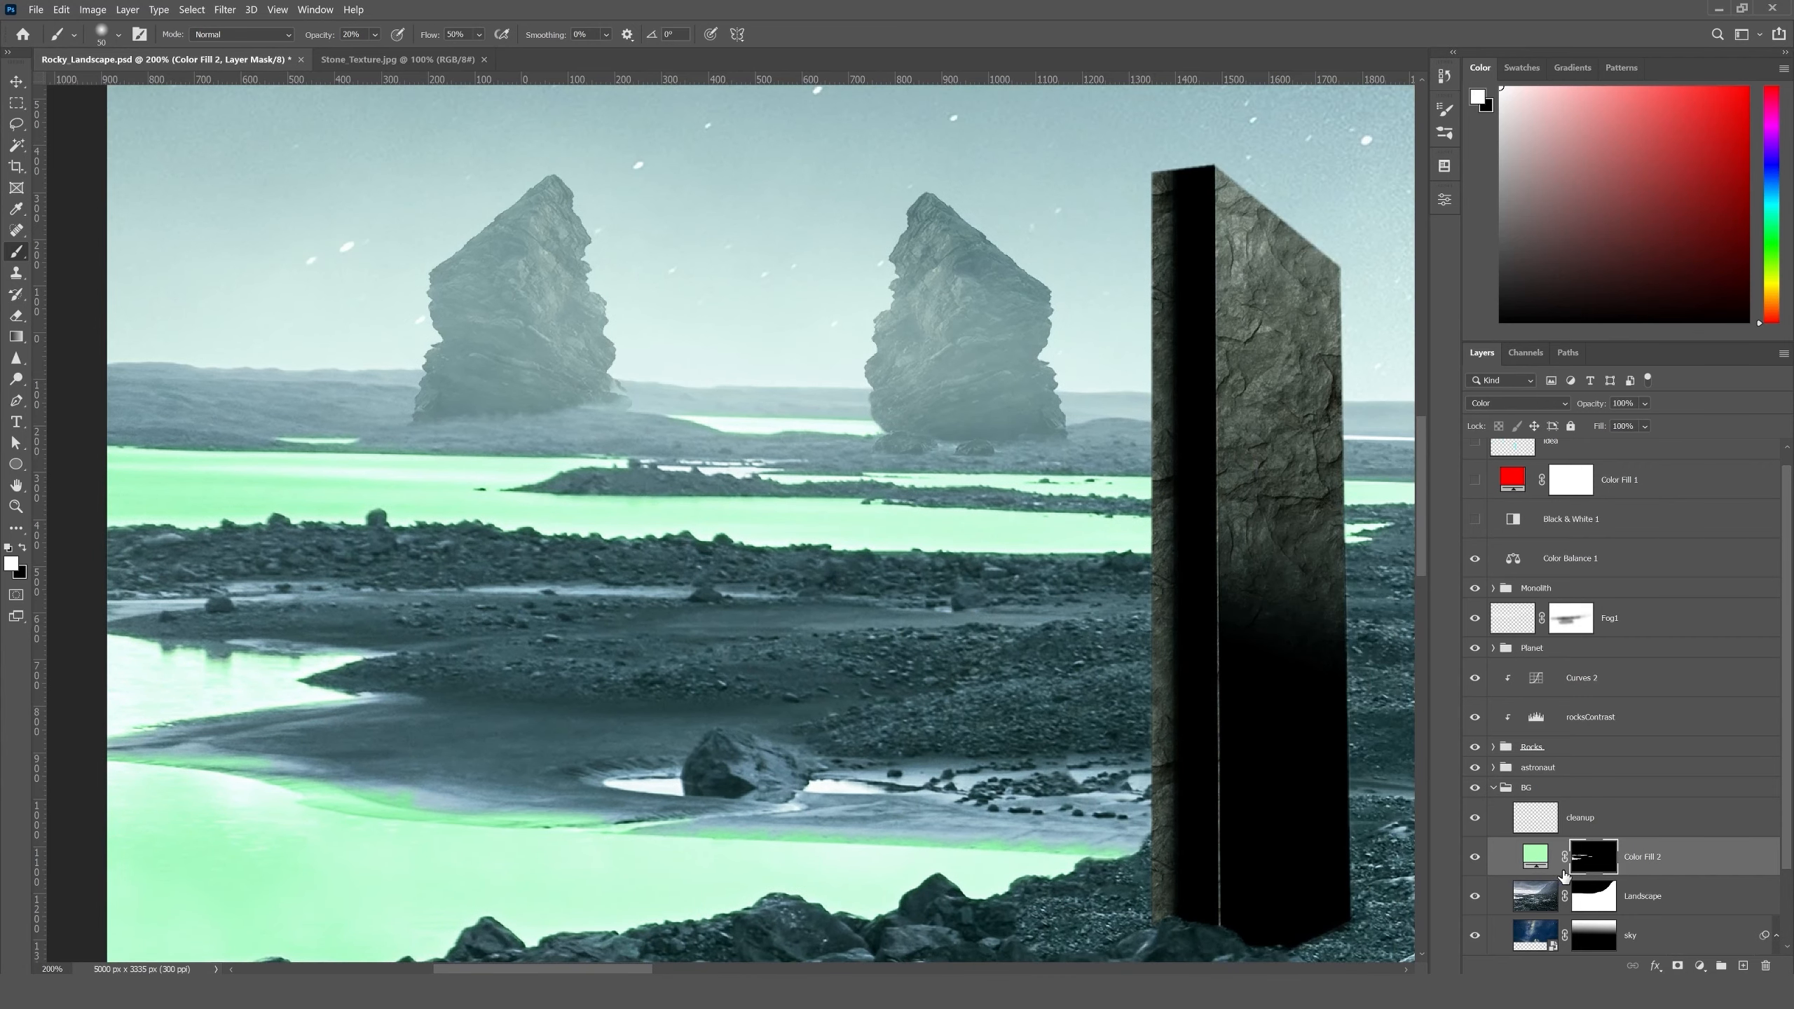
pyautogui.moveTo(564, 540); pyautogui.dragTo(825, 311)
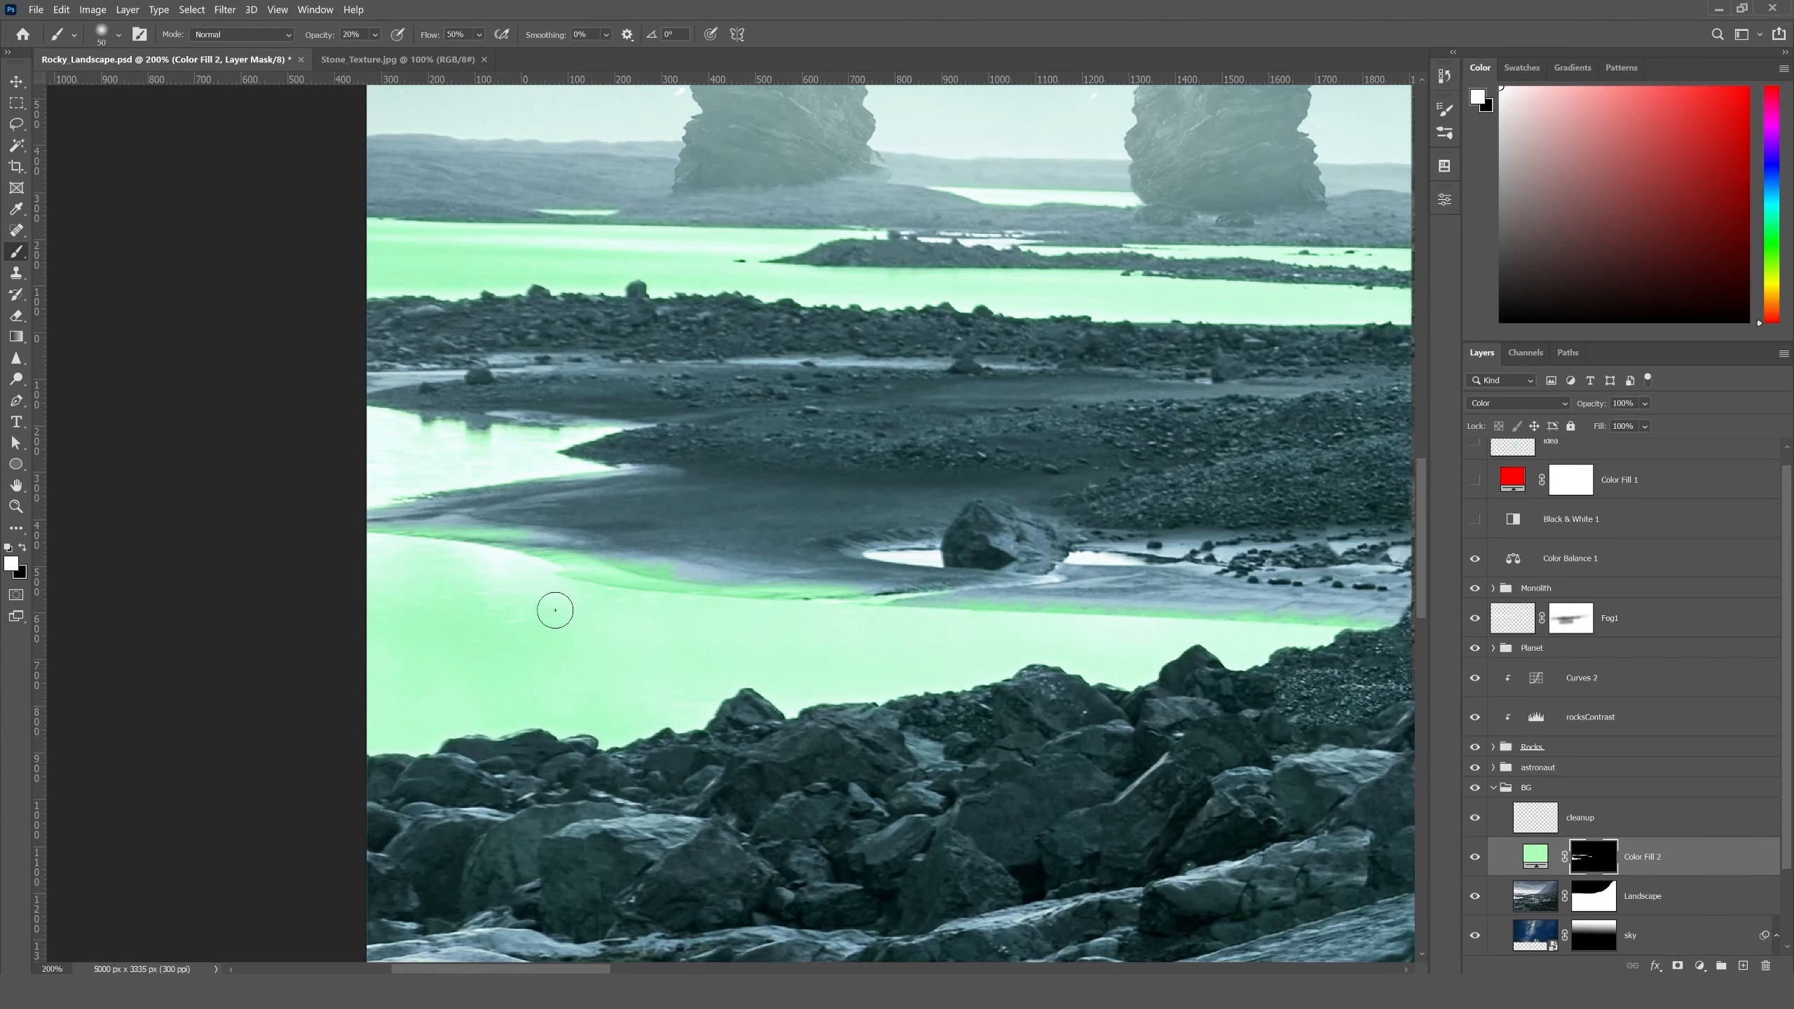
pyautogui.moveTo(594, 624); pyautogui.dragTo(558, 686)
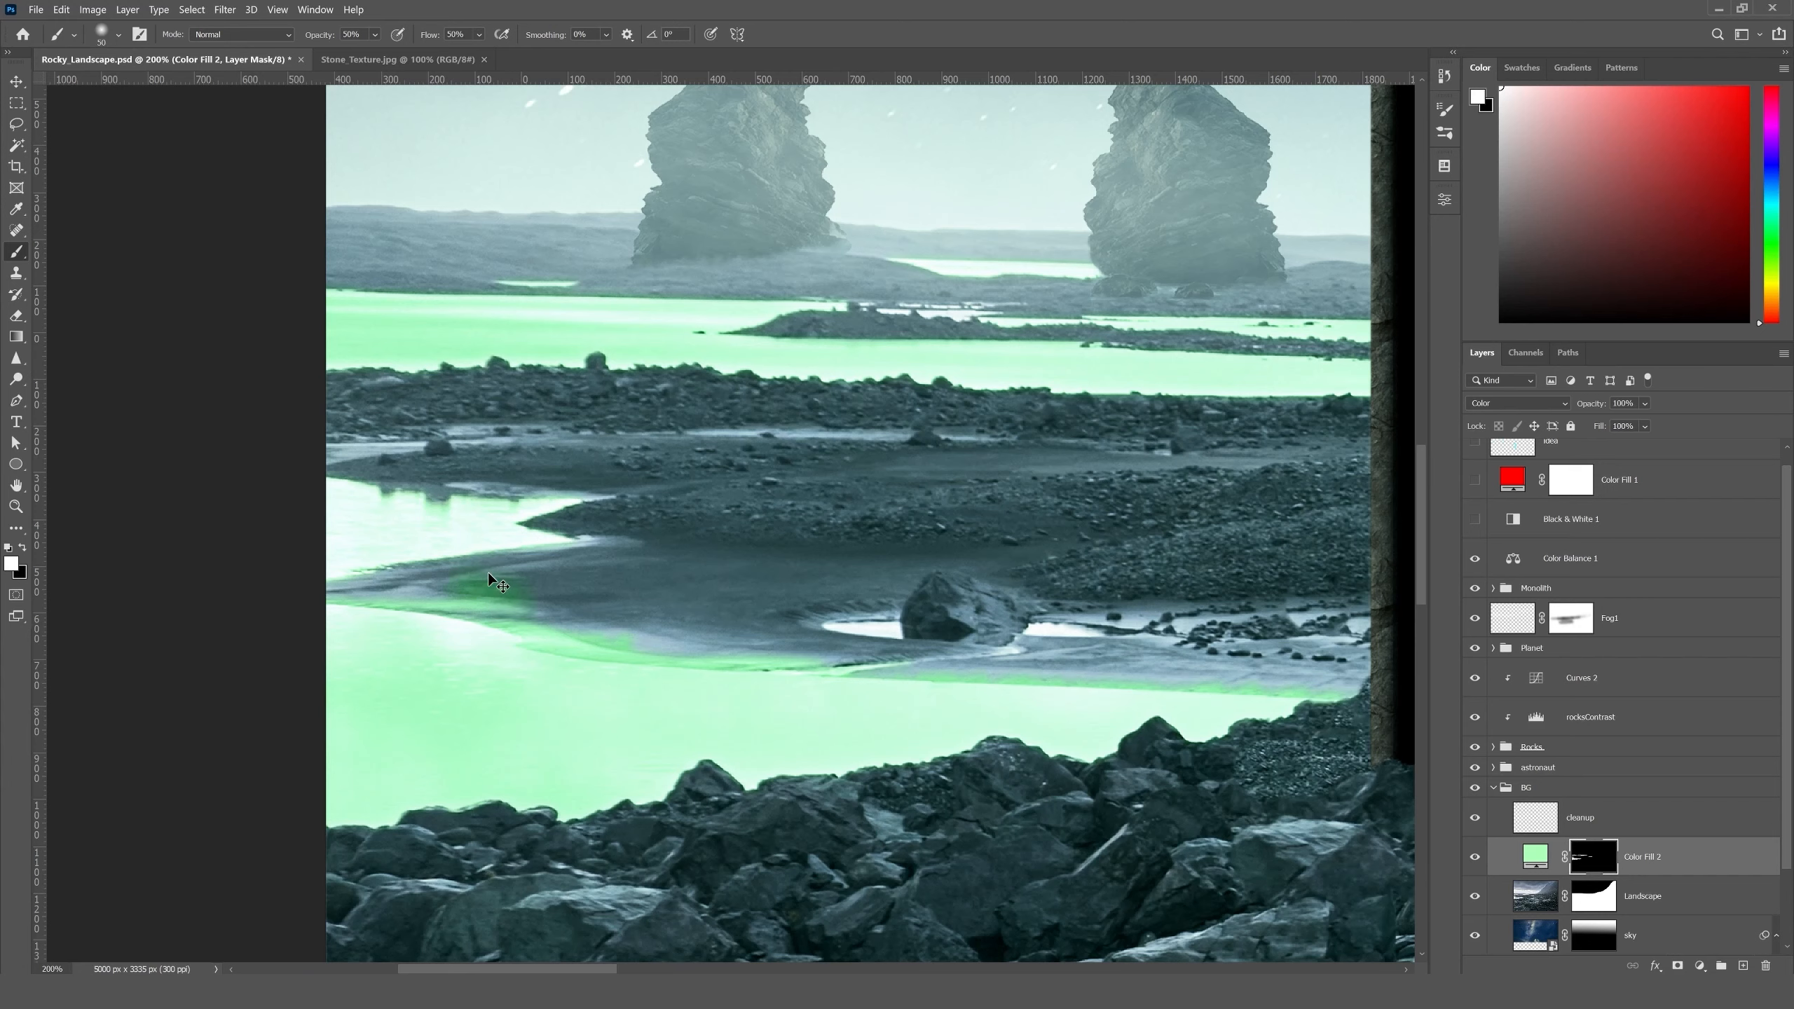
pyautogui.press('x')
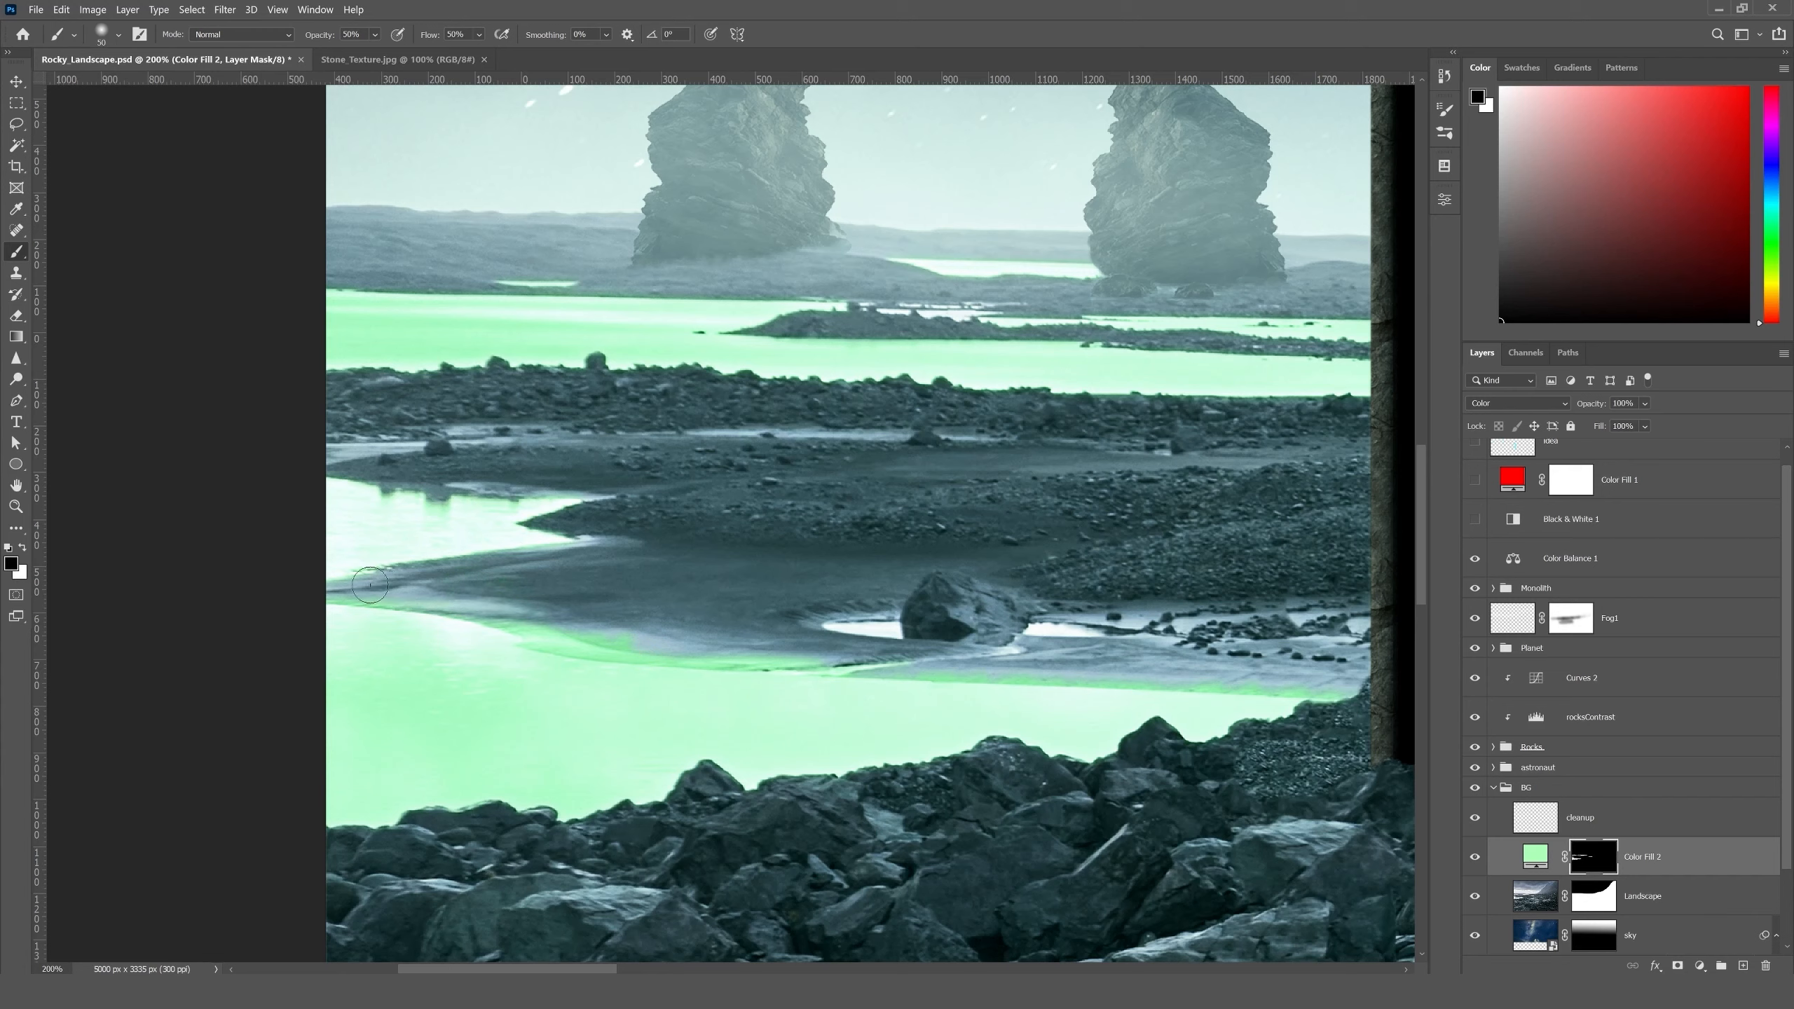
pyautogui.moveTo(584, 640)
pyautogui.mouseDown()
pyautogui.moveTo(540, 627)
pyautogui.moveTo(573, 629)
pyautogui.mouseUp()
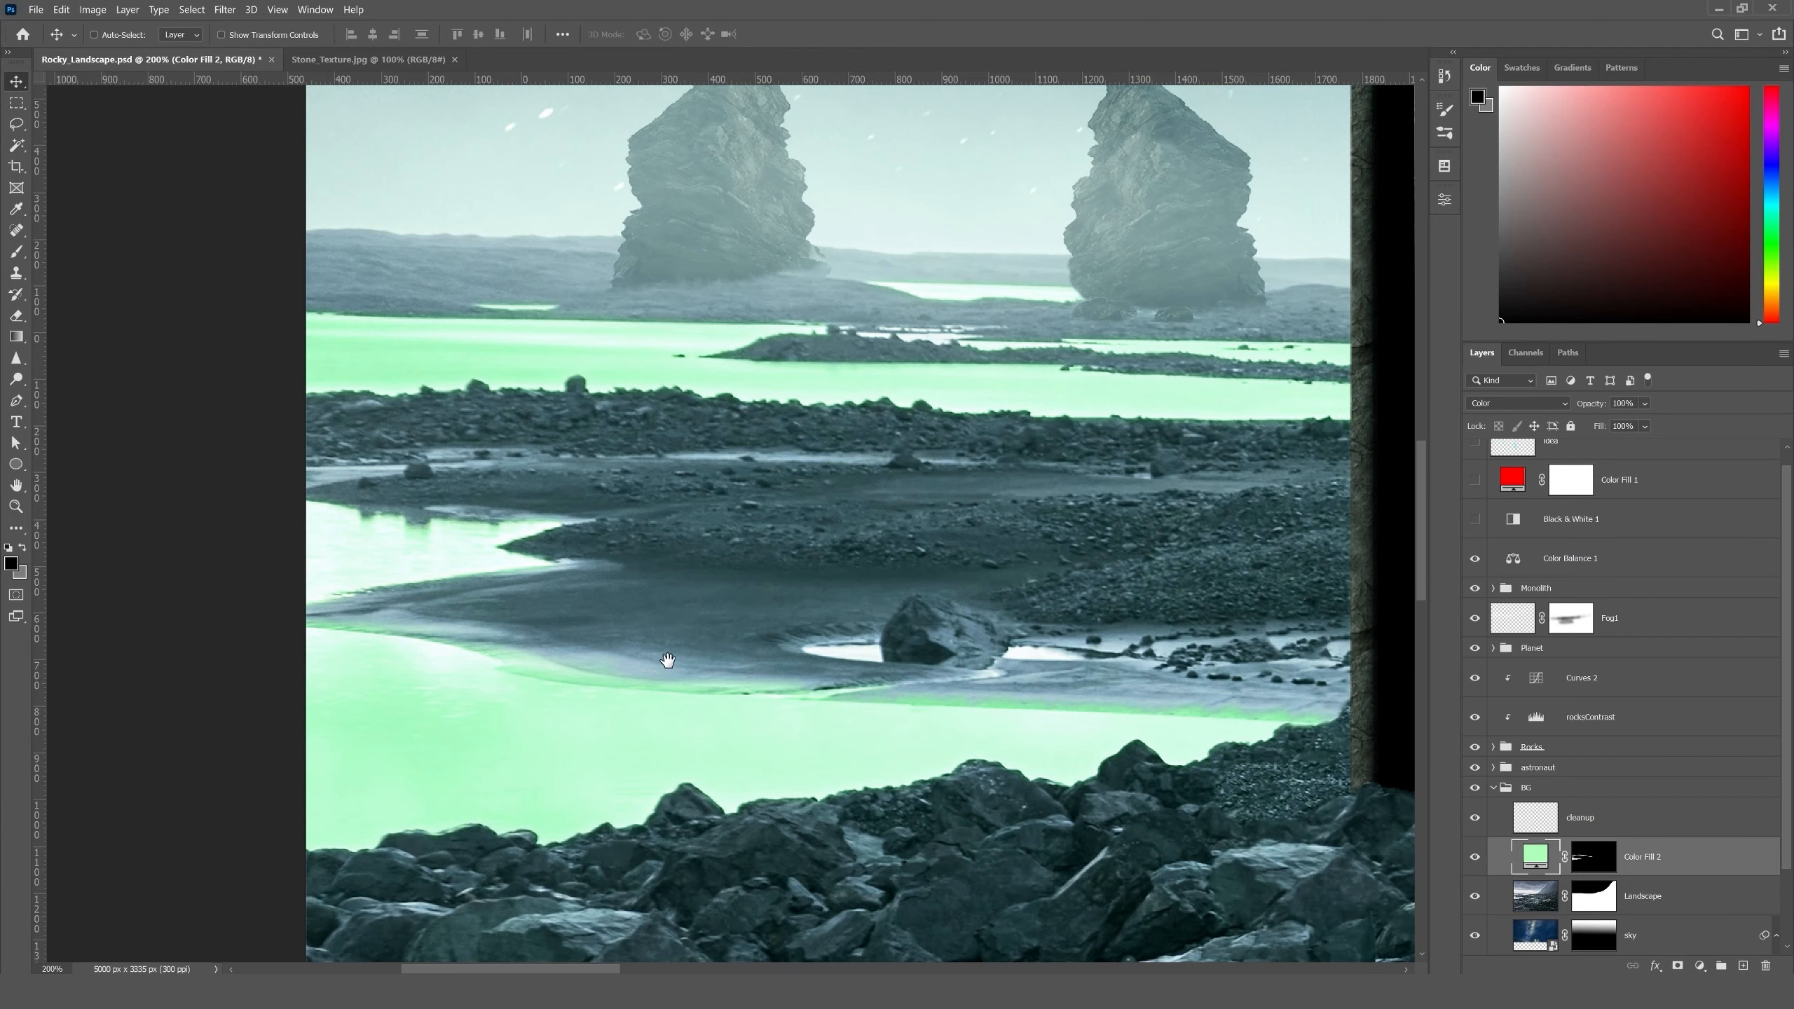
# - Raise the water fill layer's Blend If black slider for the underlying layer to restrict the tint to the brightest water, and apply it
pyautogui.moveTo(669, 661); pyautogui.dragTo(662, 646)
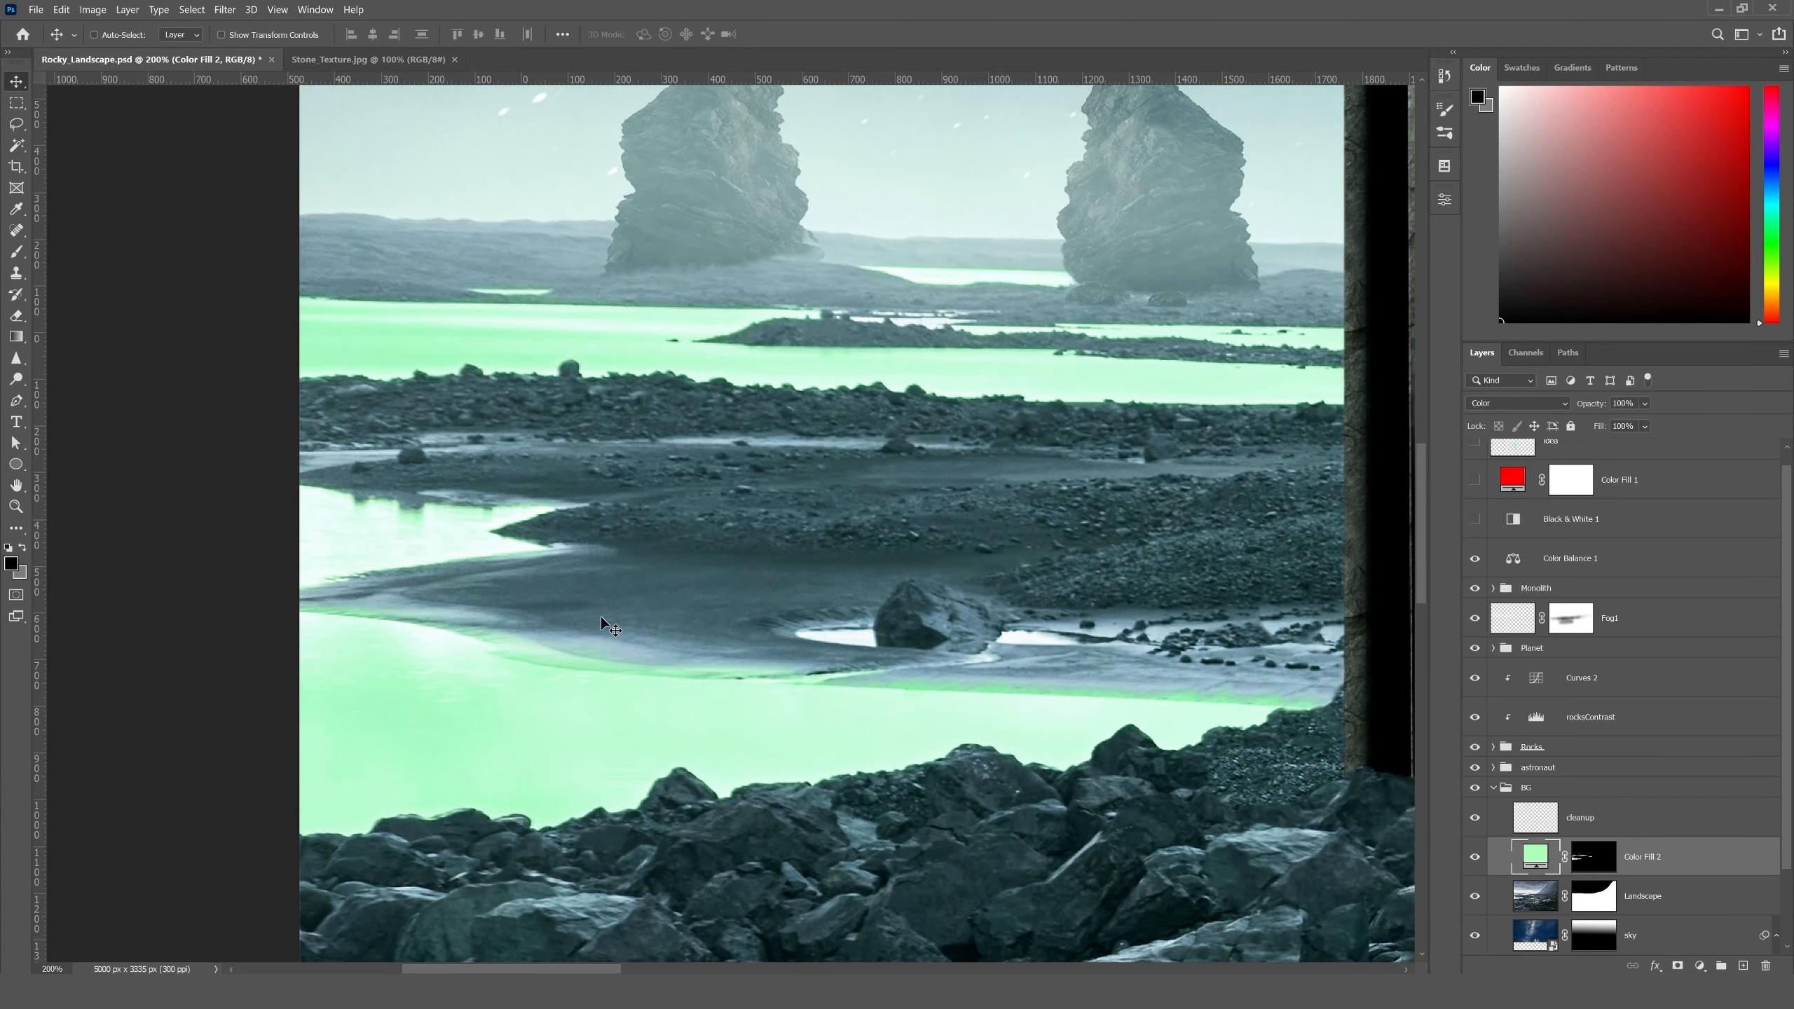
pyautogui.doubleClick(1700, 858)
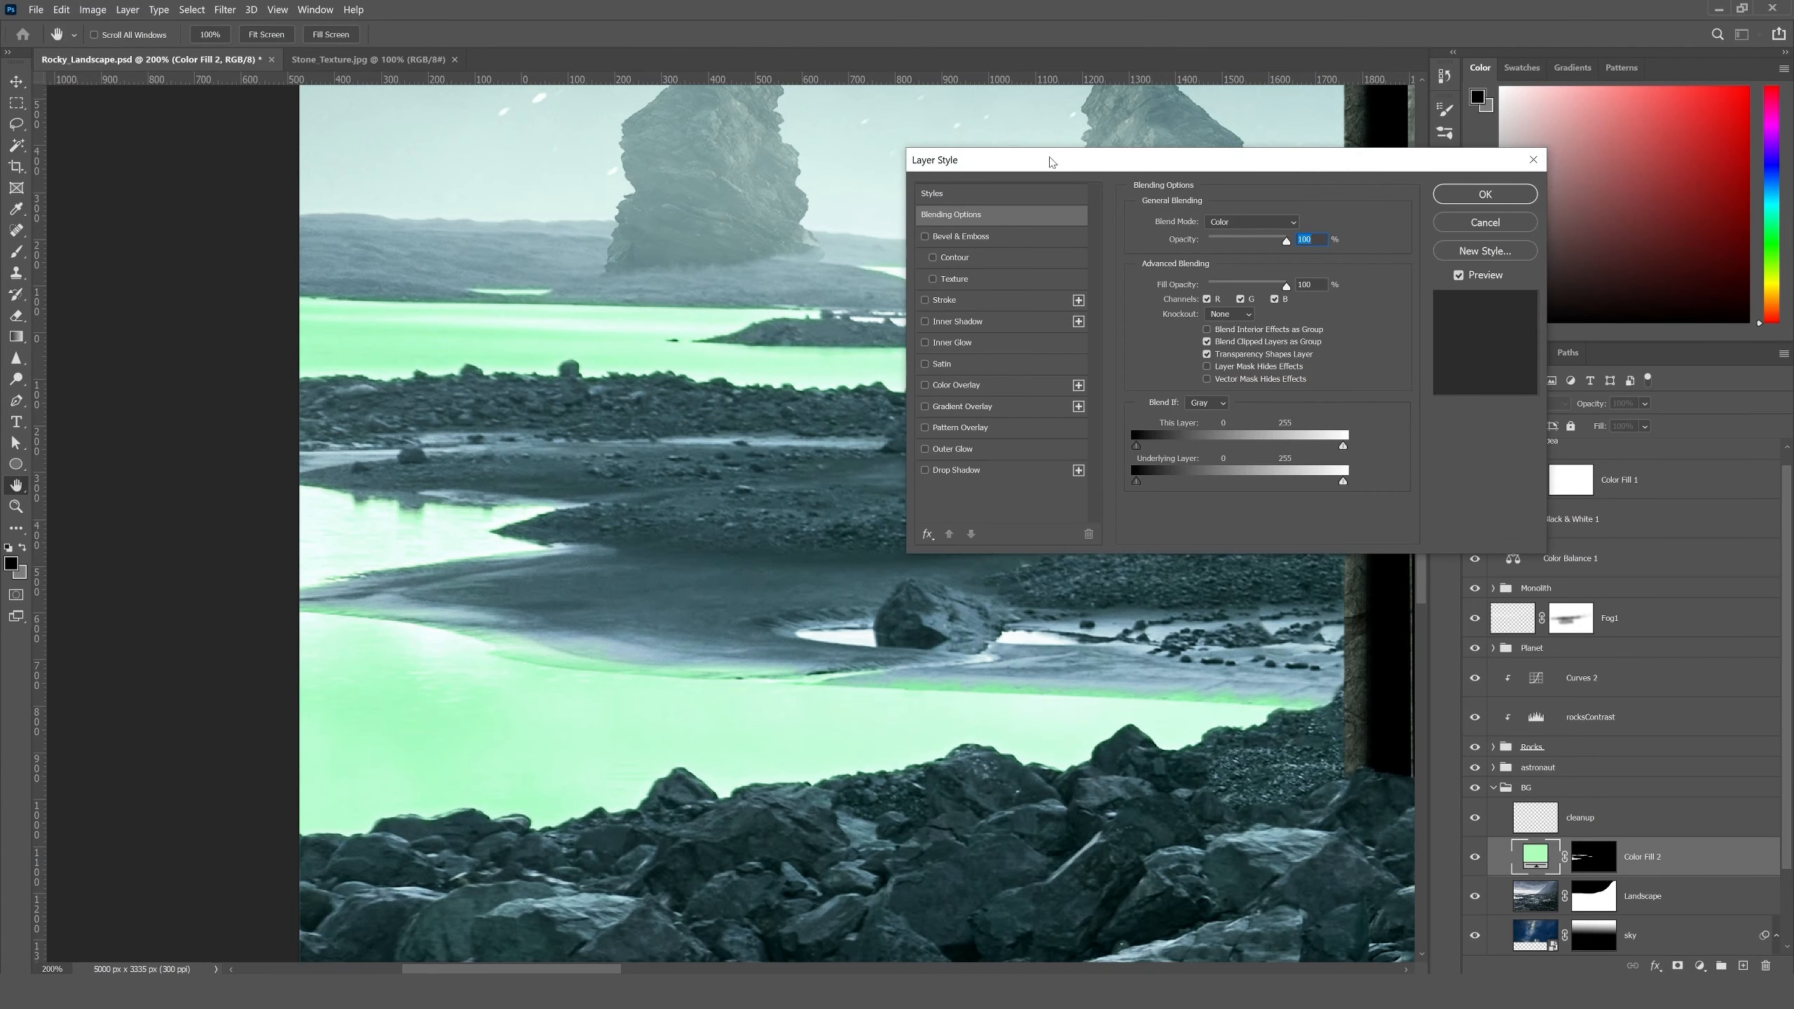
pyautogui.moveTo(1054, 162); pyautogui.dragTo(995, 142)
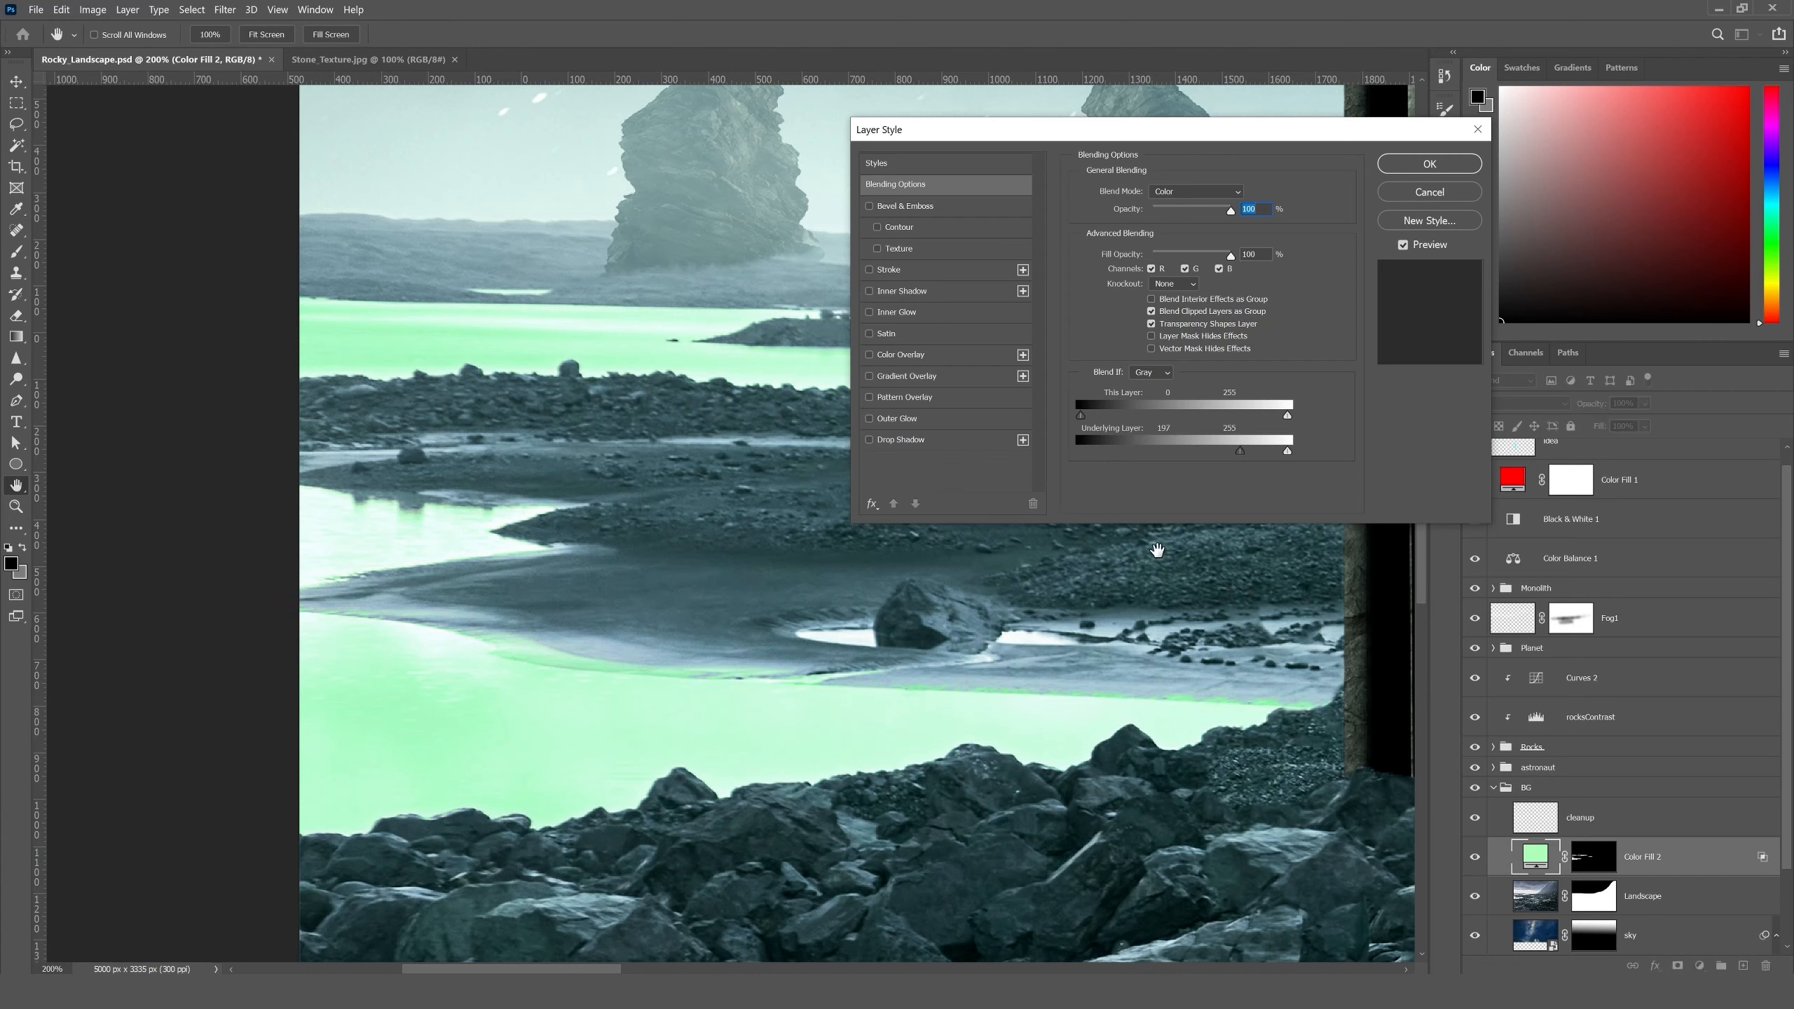
pyautogui.keyDown('alt'); pyautogui.moveTo(1242, 452); pyautogui.dragTo(1236, 453); pyautogui.keyUp('alt')
pyautogui.click(1428, 164)
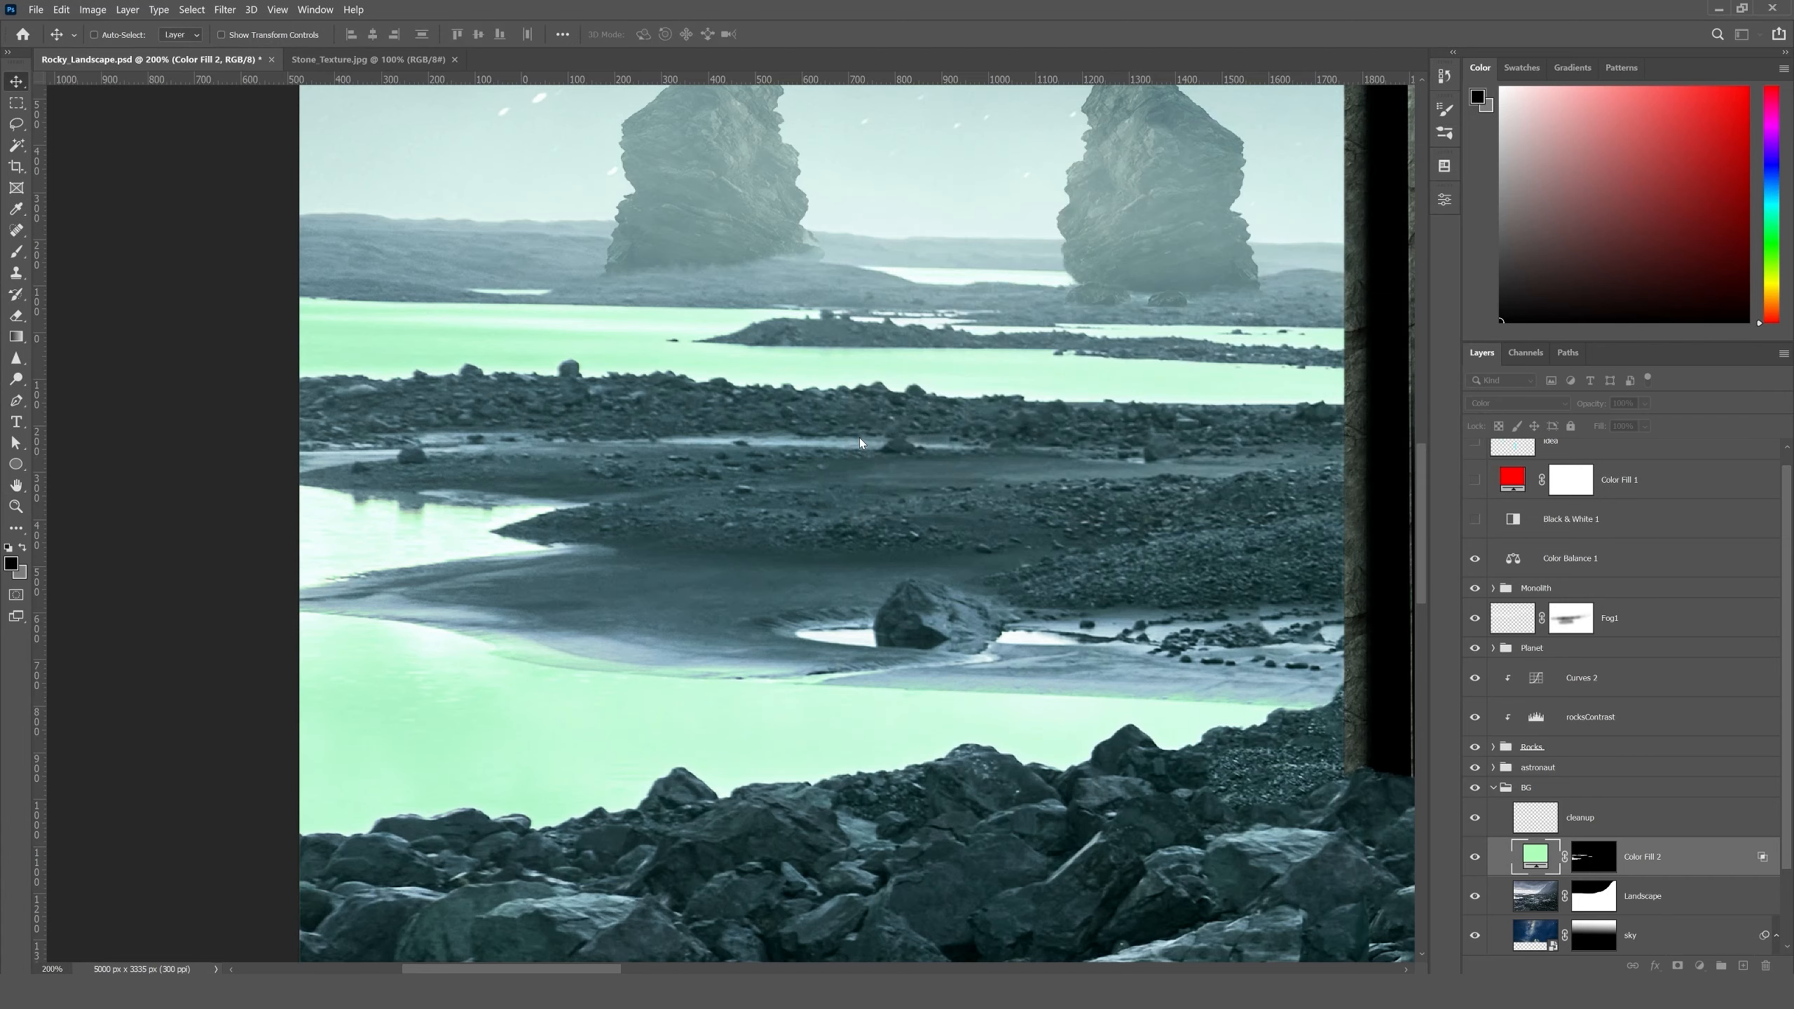
# - Review the tinted water and blend modes in the full composition, and clear the layer selection
pyautogui.hotkey('ctrl', '0')
pyautogui.press('v')
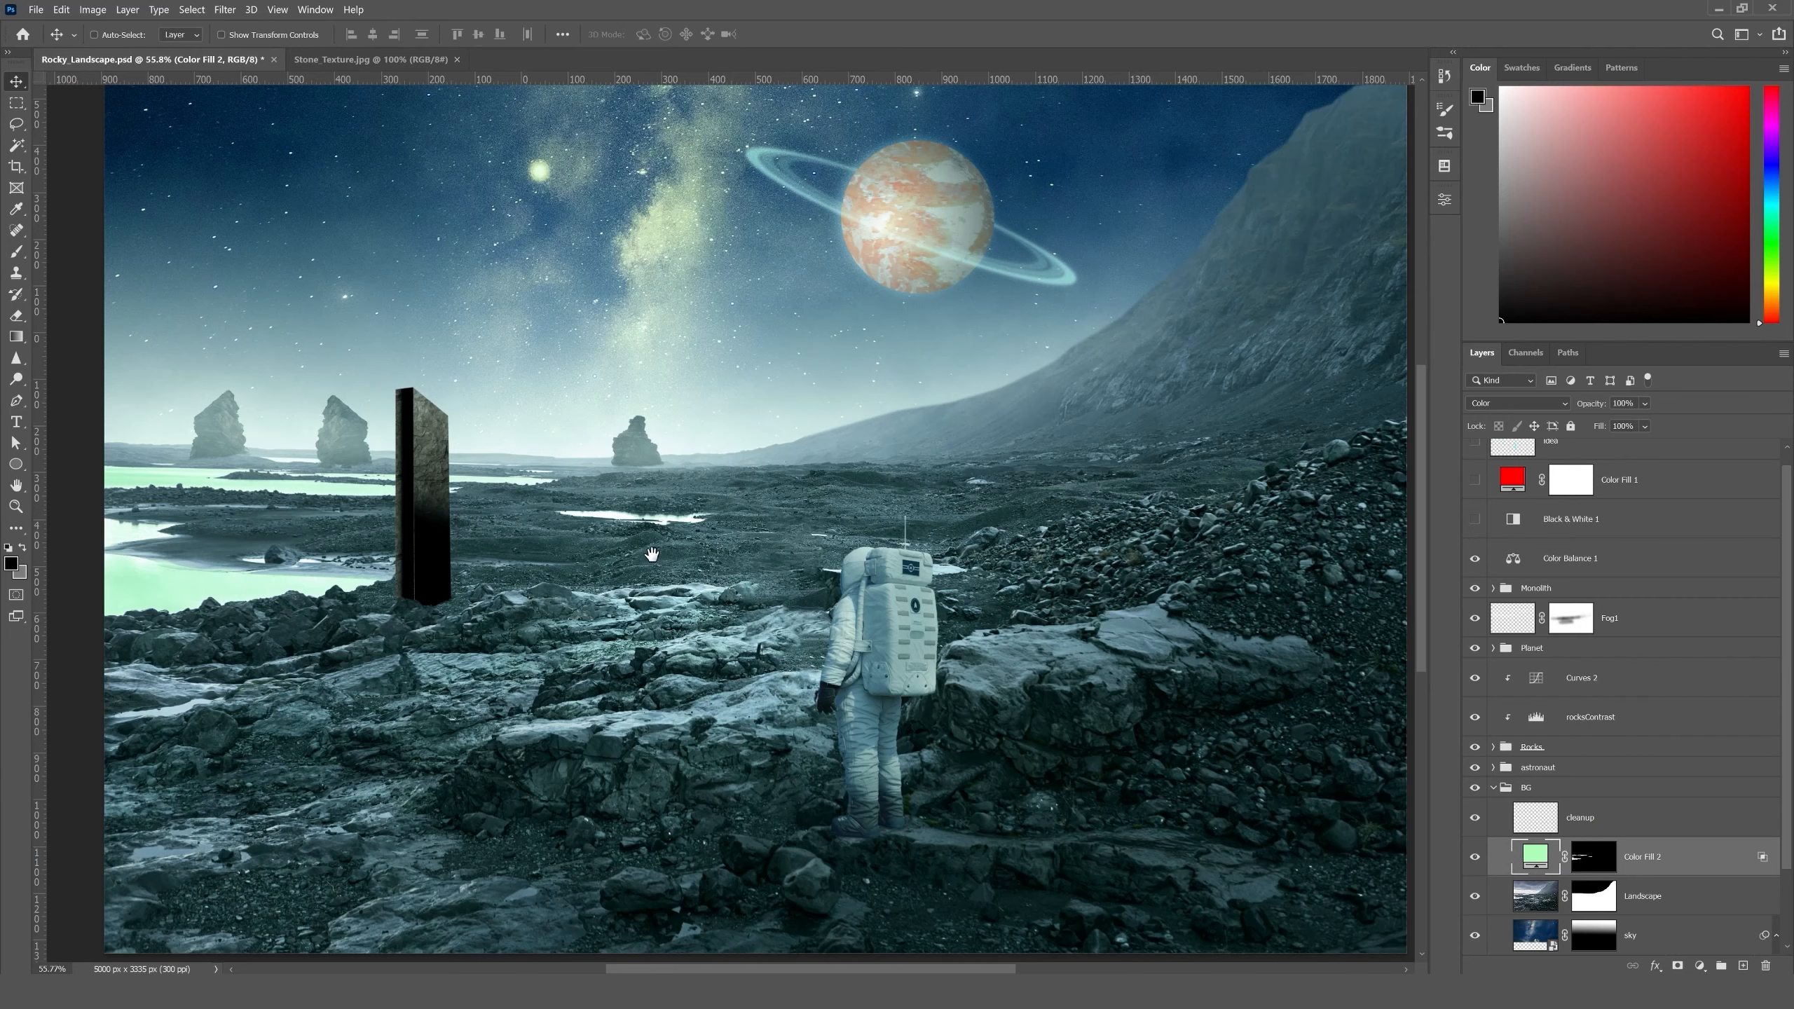
pyautogui.moveTo(652, 555); pyautogui.dragTo(647, 579)
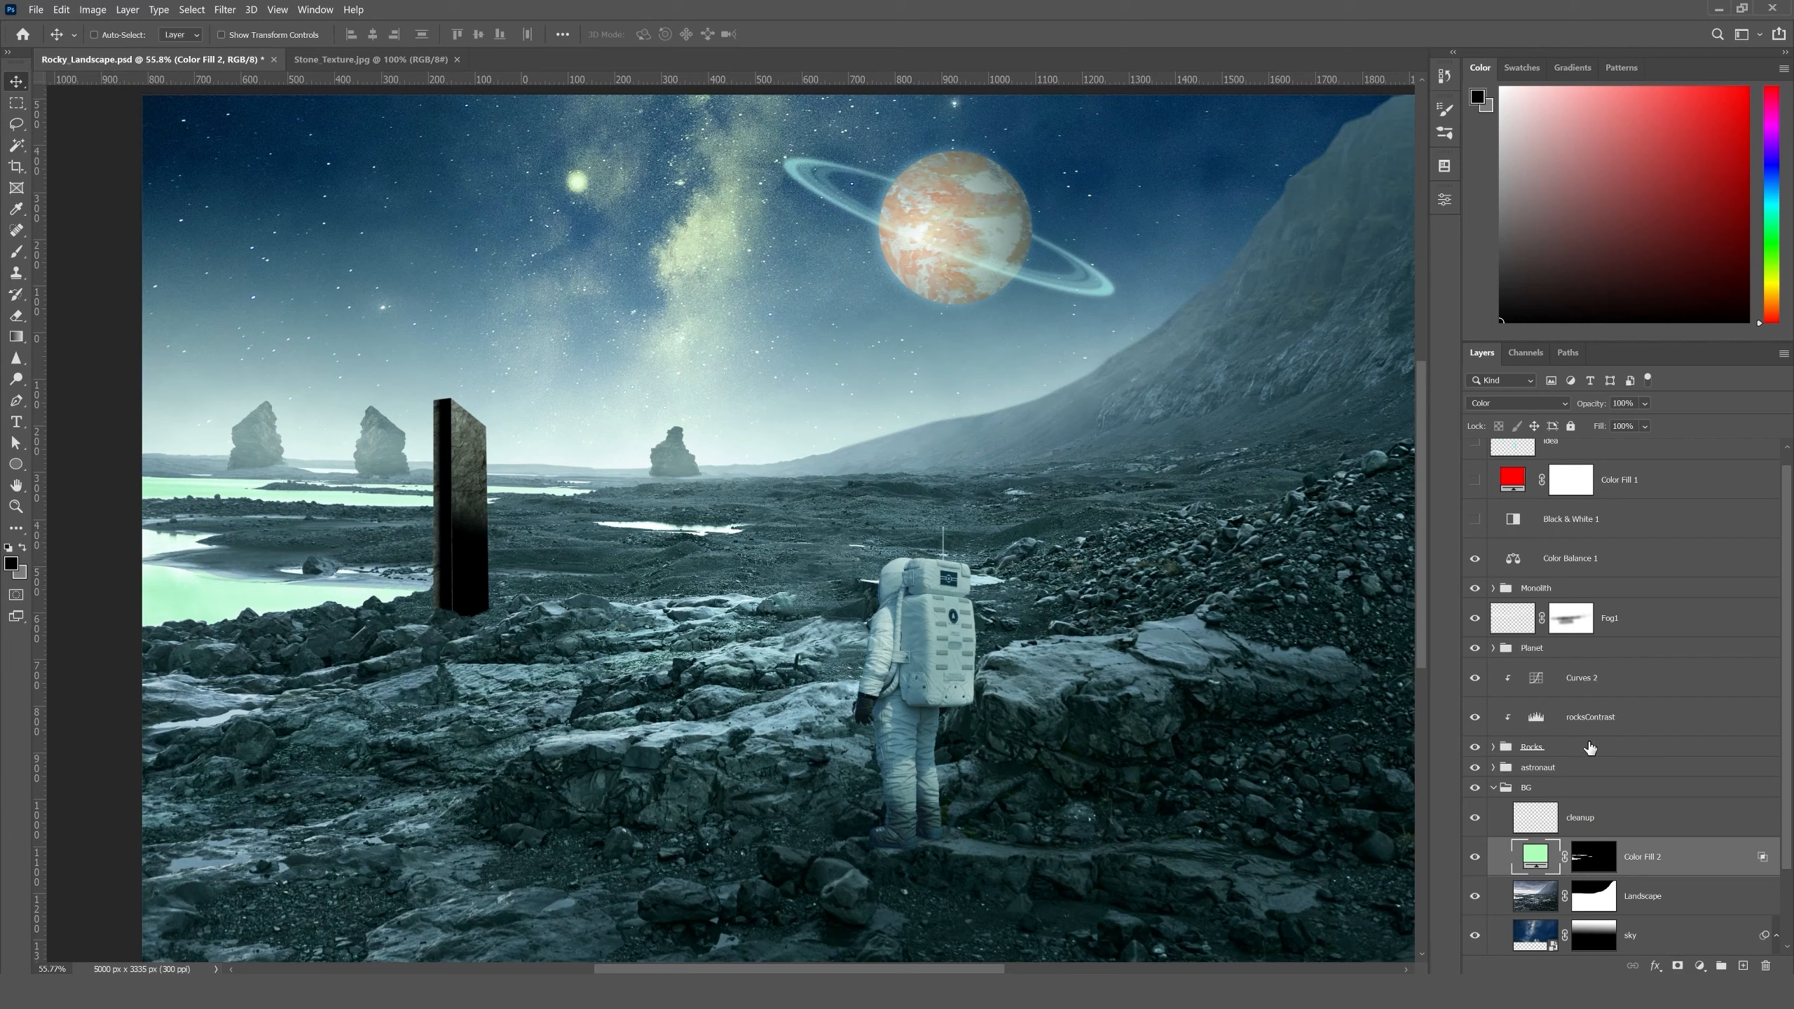
pyautogui.click(1507, 404)
pyautogui.click(1490, 417)
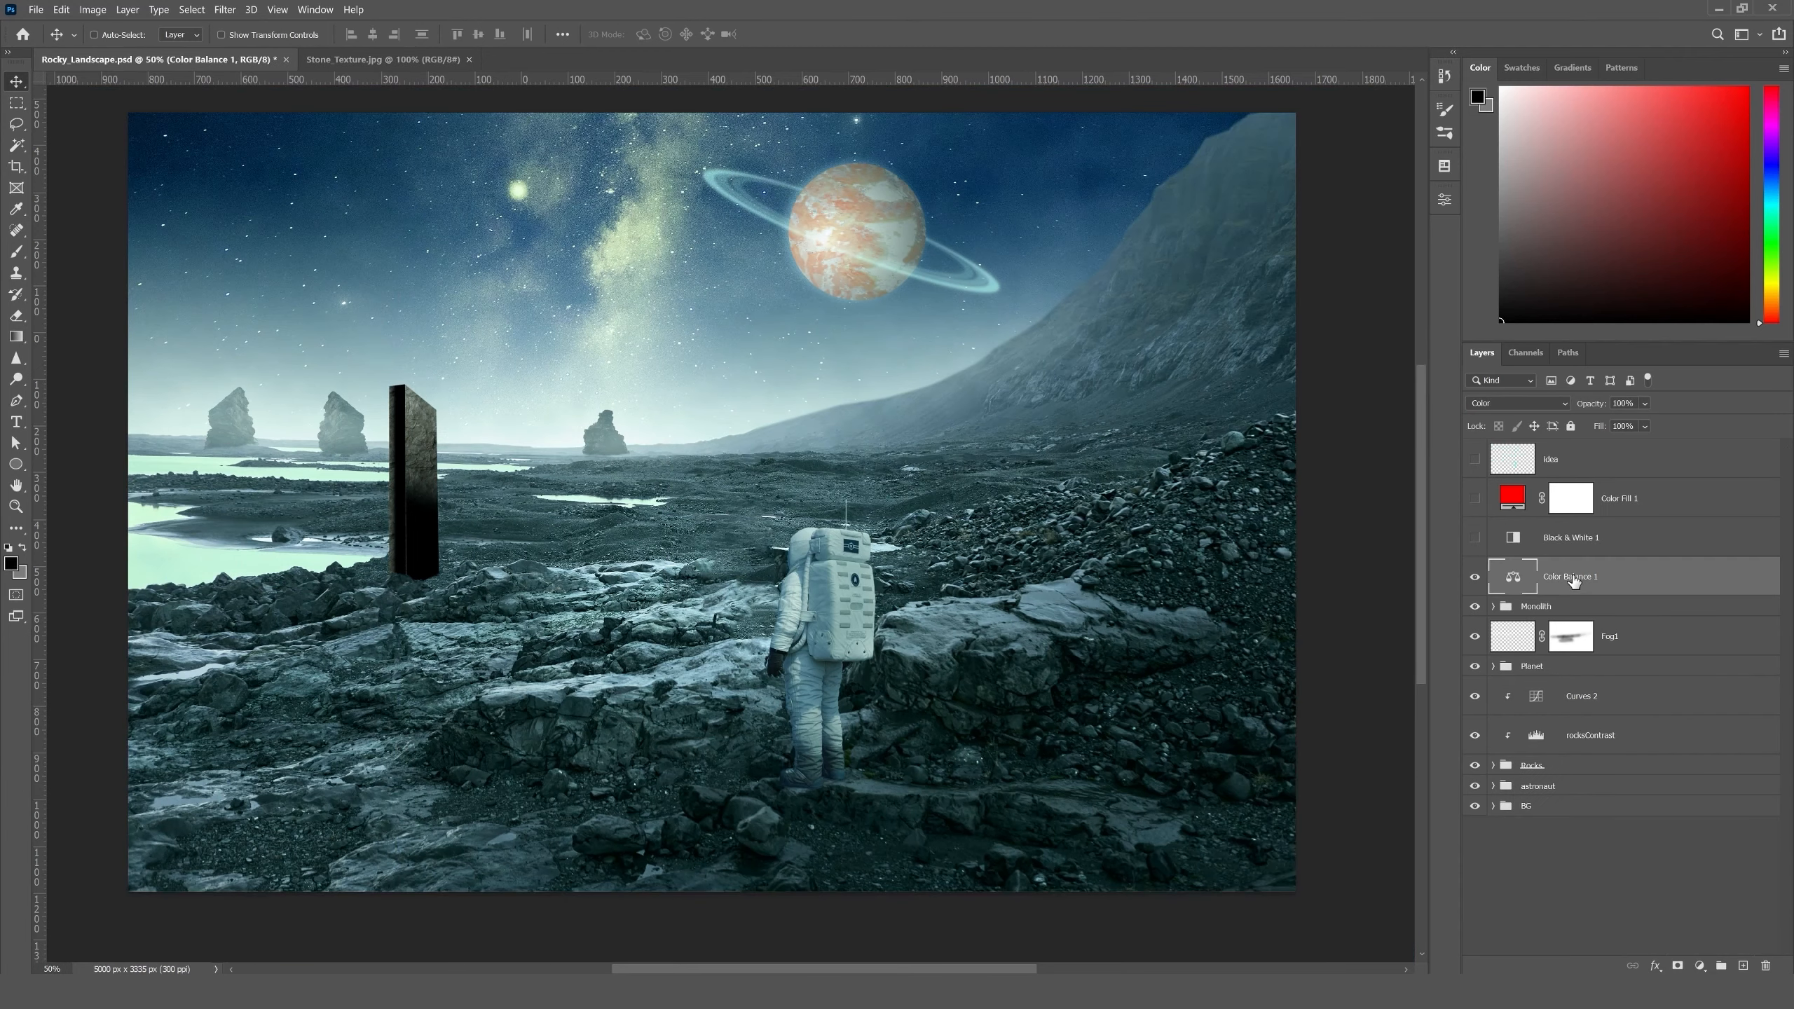
pyautogui.click(1584, 895)
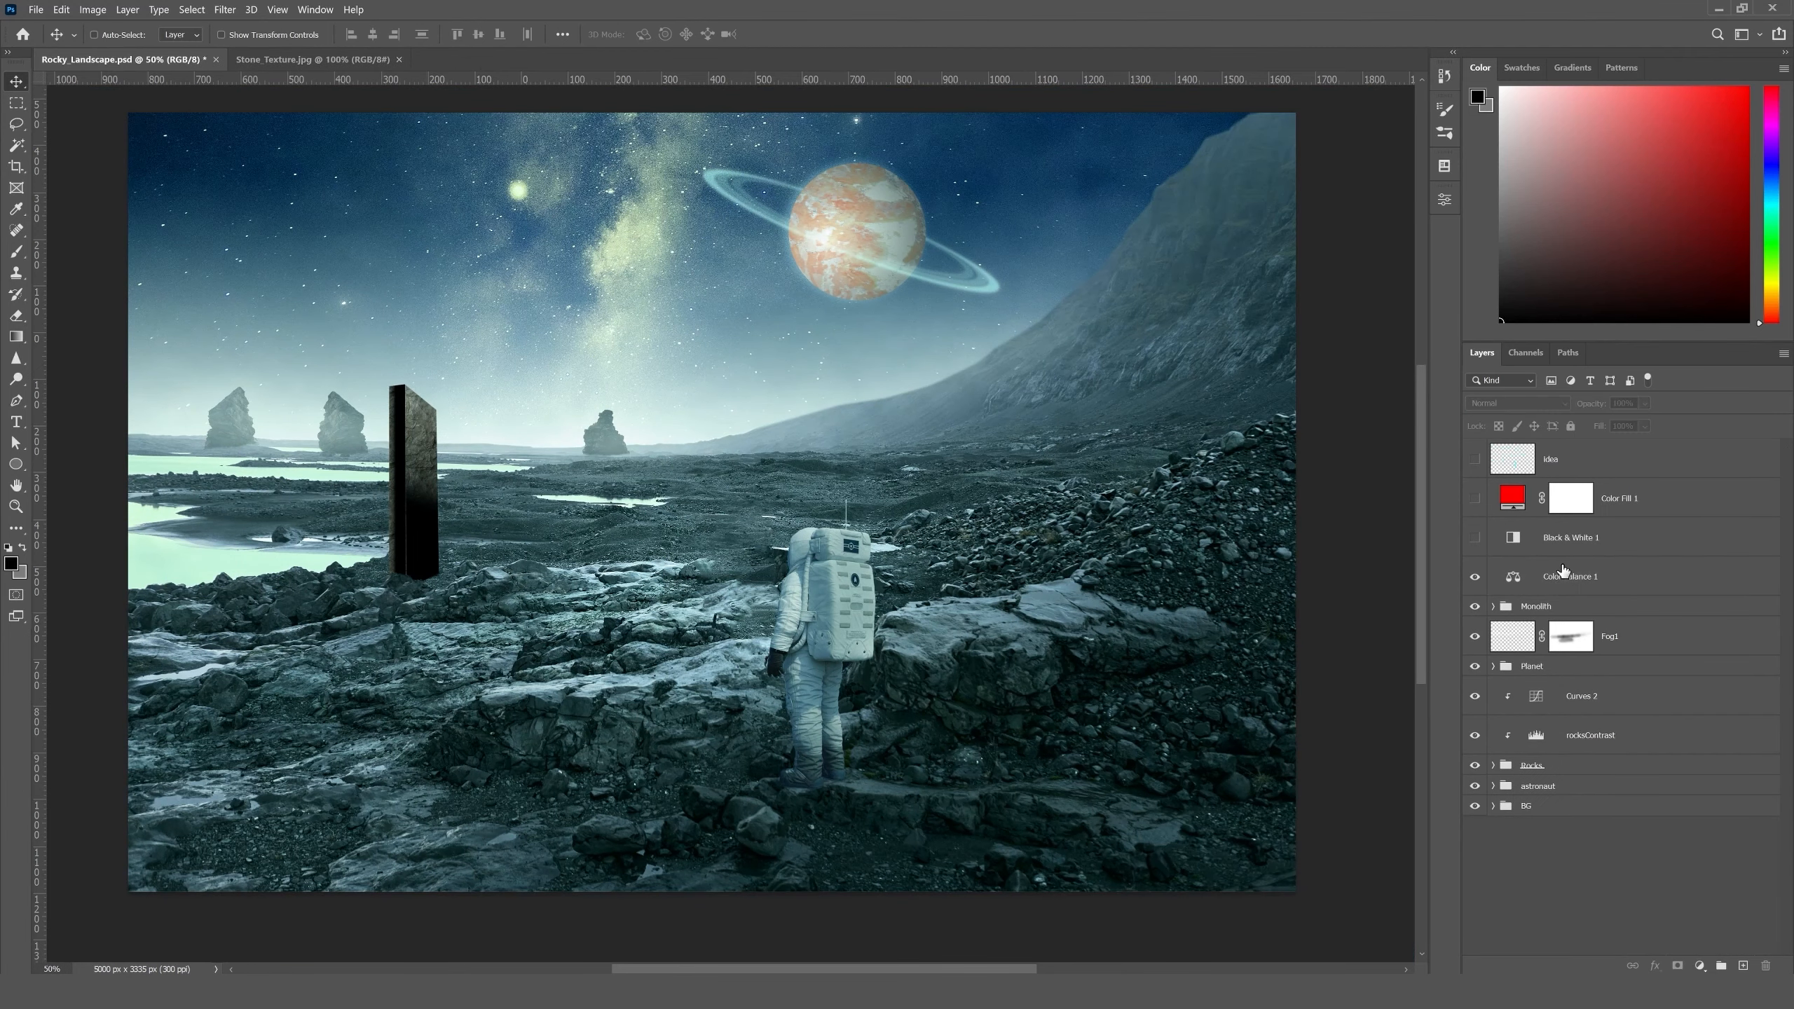
# - Add a Curves adjustment layer above Color Balance 1, raising the highlights and lowering the shadows slightly, and clear the layer selection
pyautogui.click(1563, 571)
pyautogui.click(1700, 966)
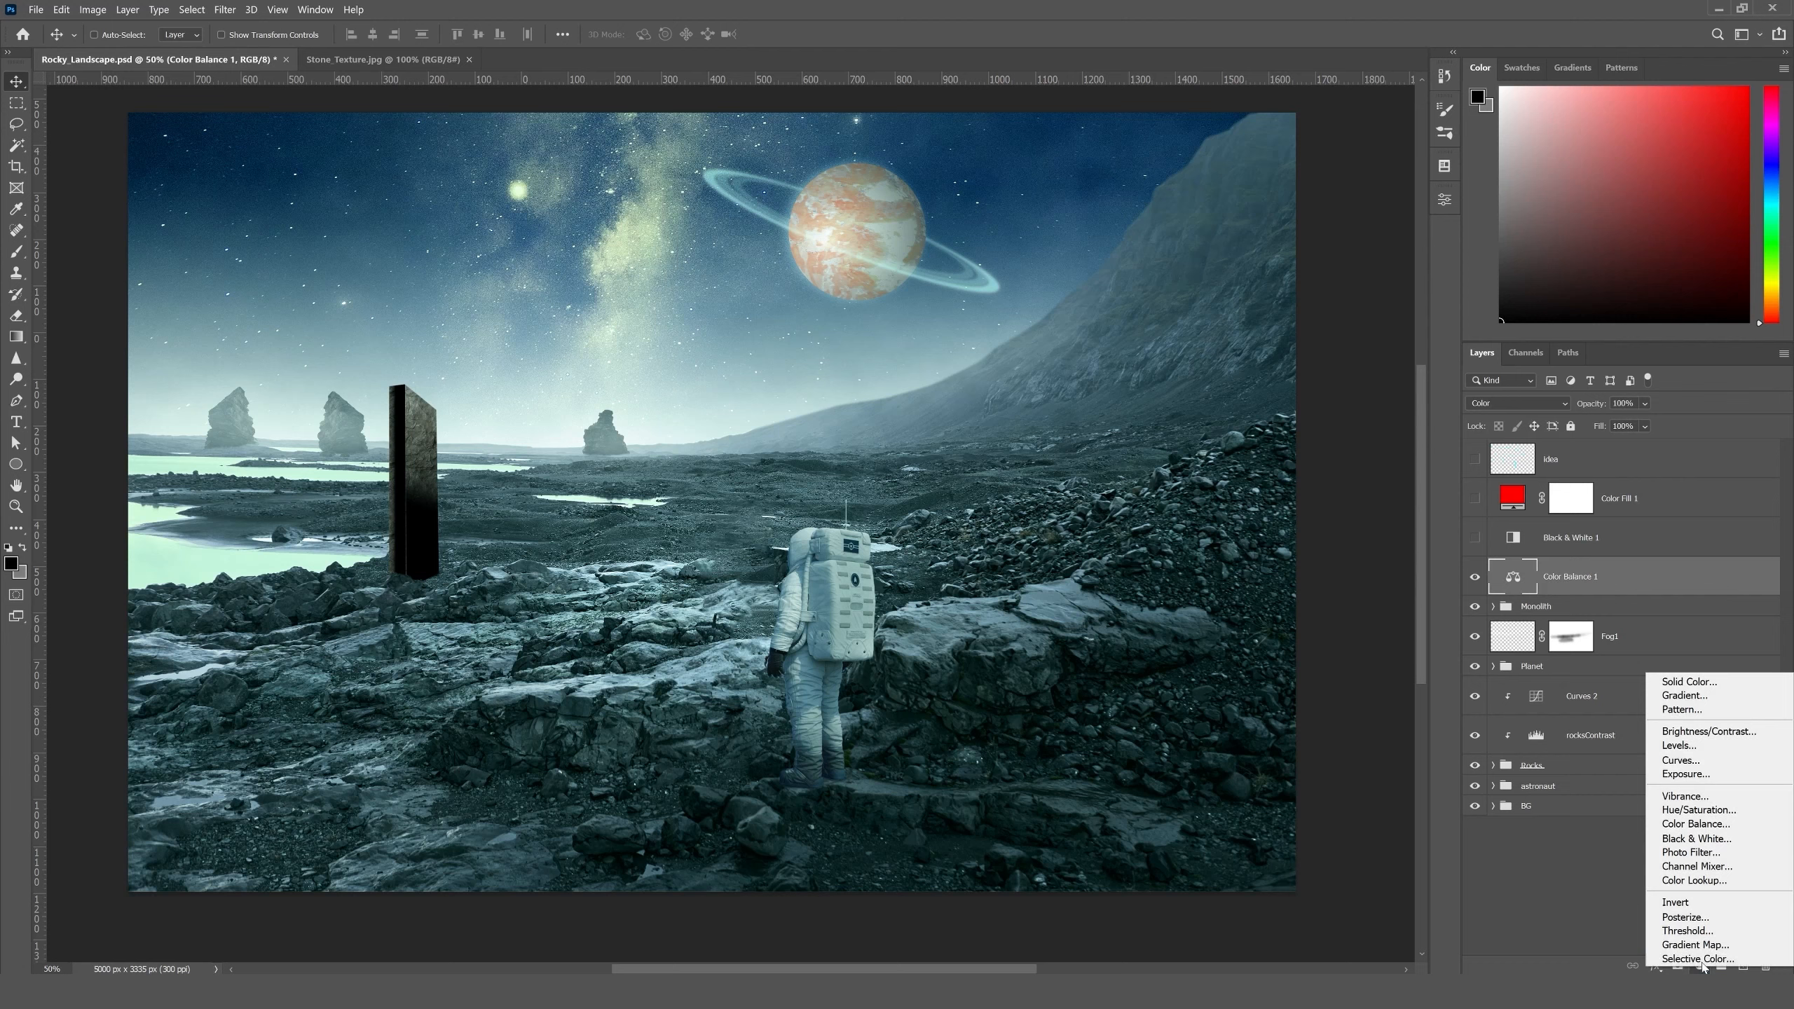
pyautogui.click(1690, 762)
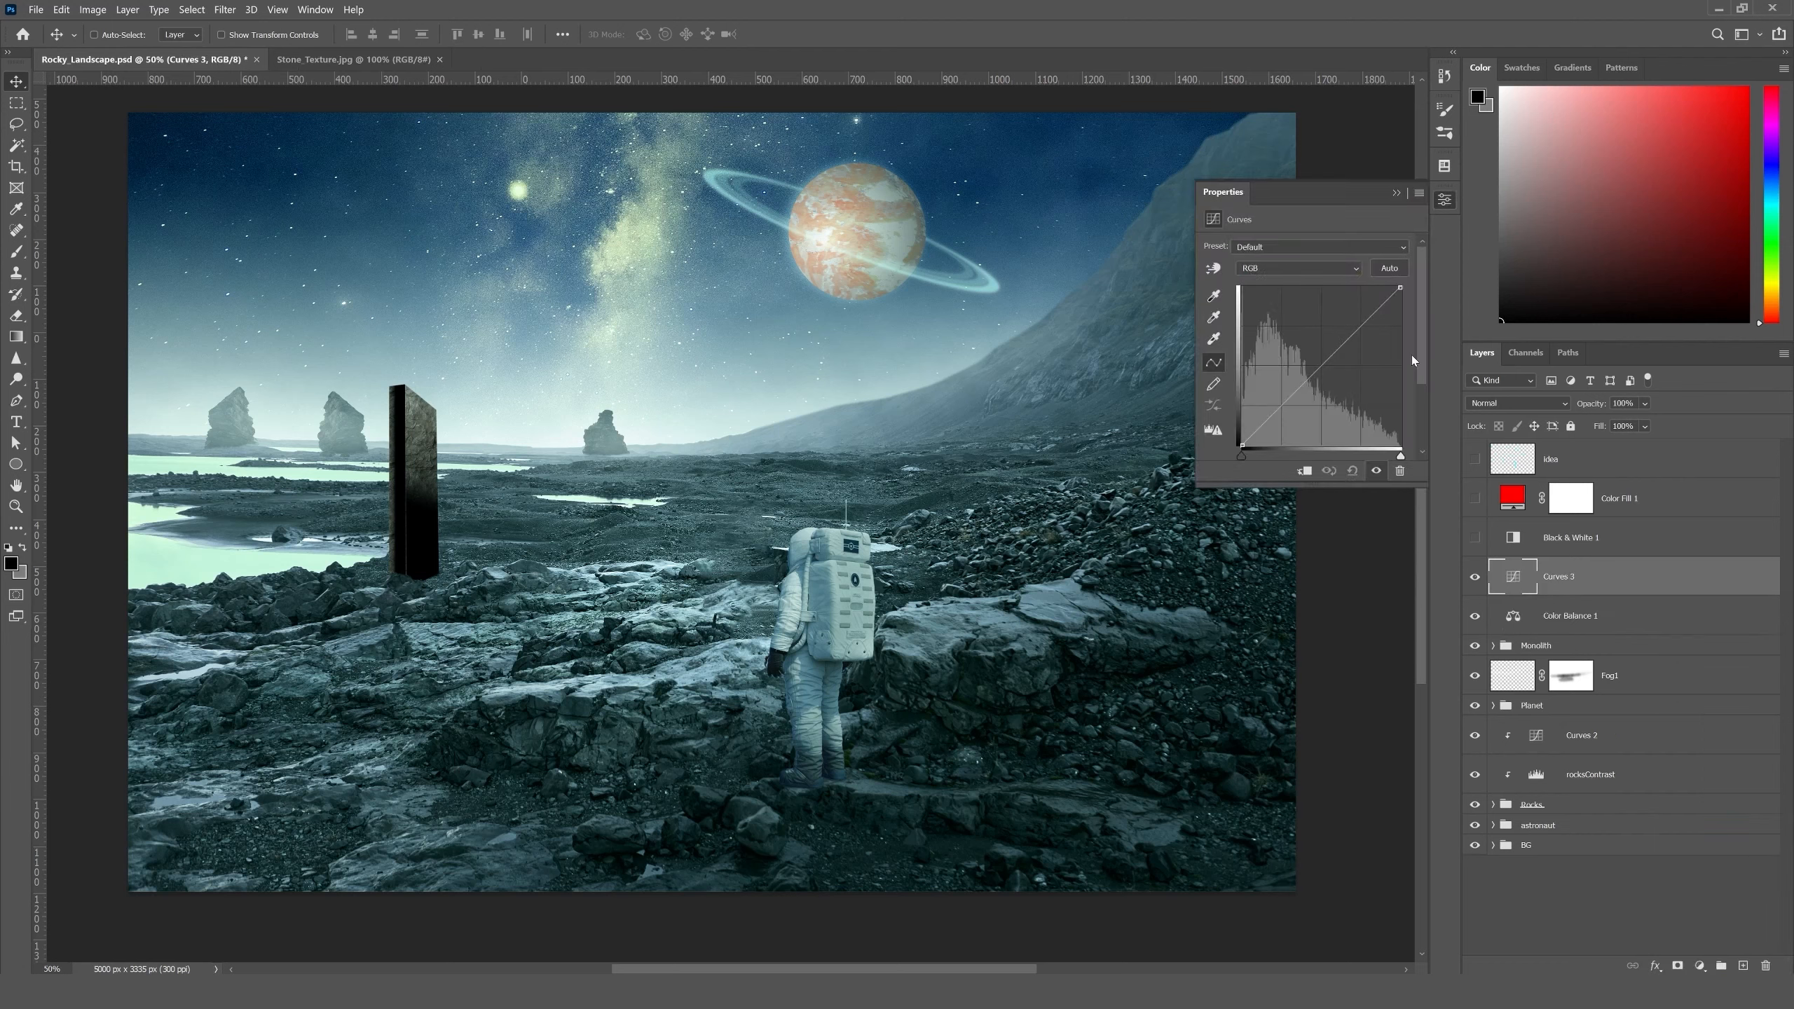
pyautogui.moveTo(1367, 317); pyautogui.dragTo(1362, 313)
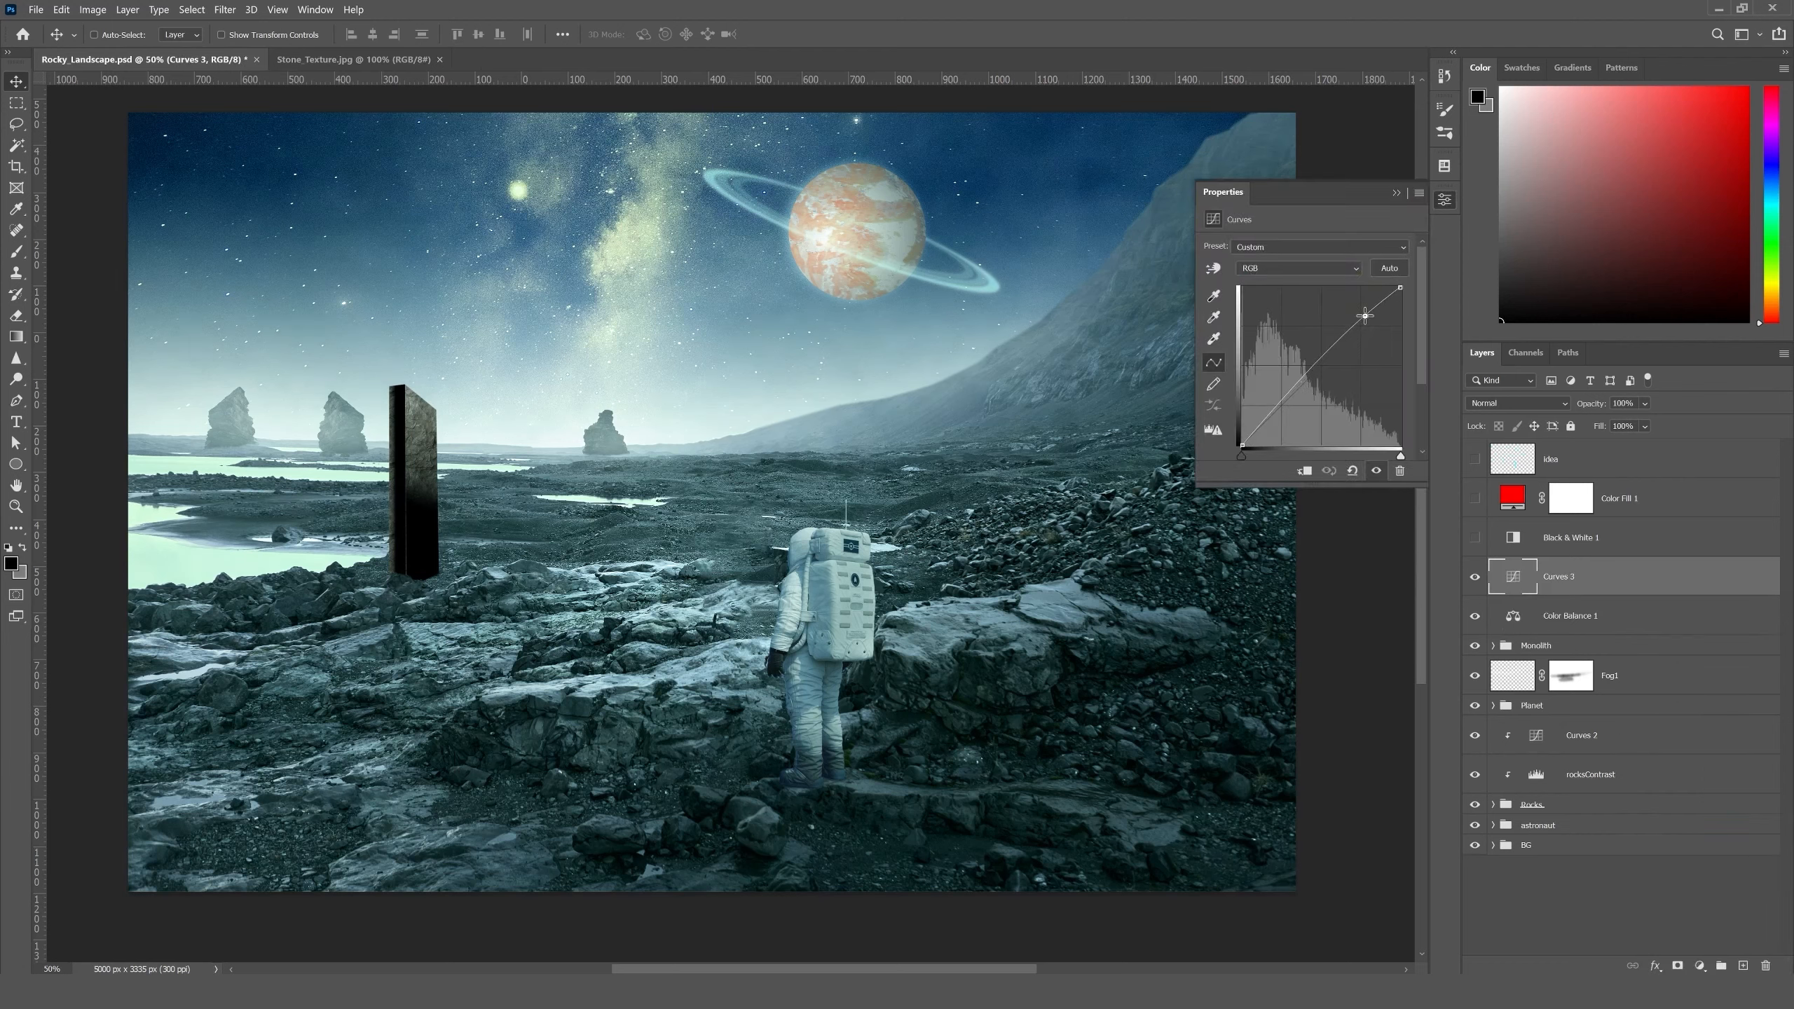
pyautogui.moveTo(1281, 387); pyautogui.dragTo(1285, 400)
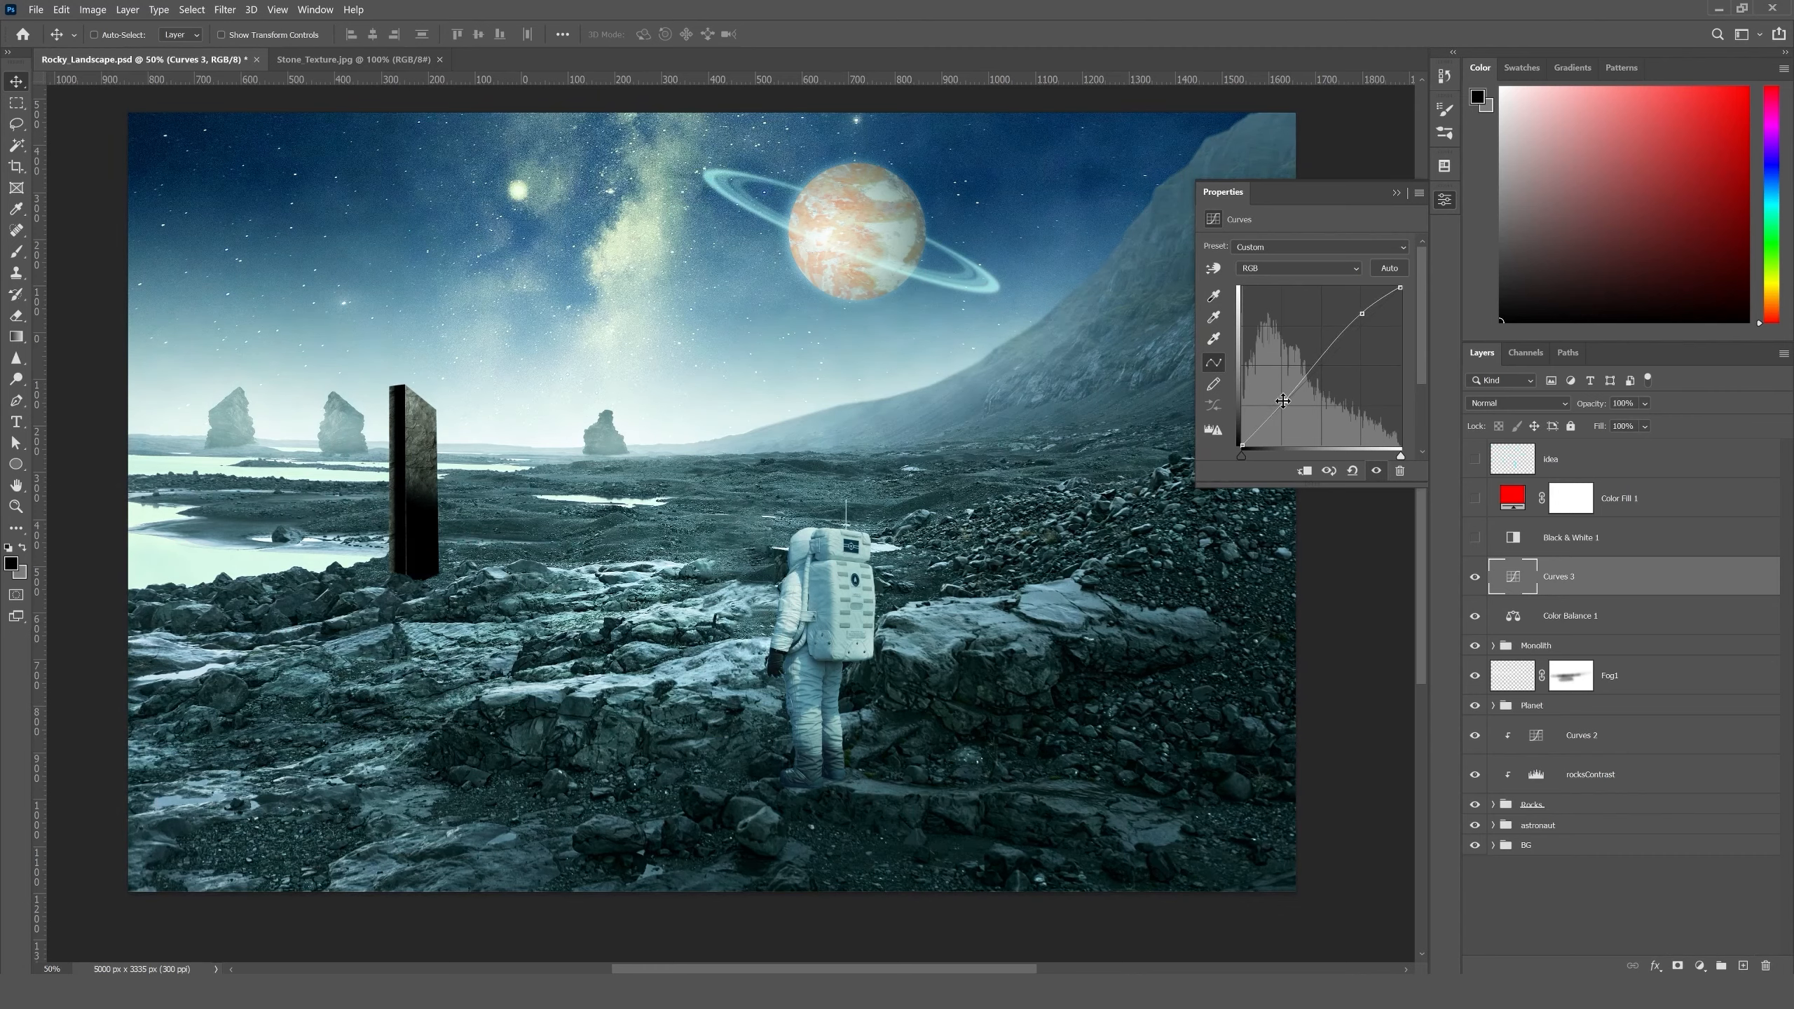
pyautogui.click(1397, 193)
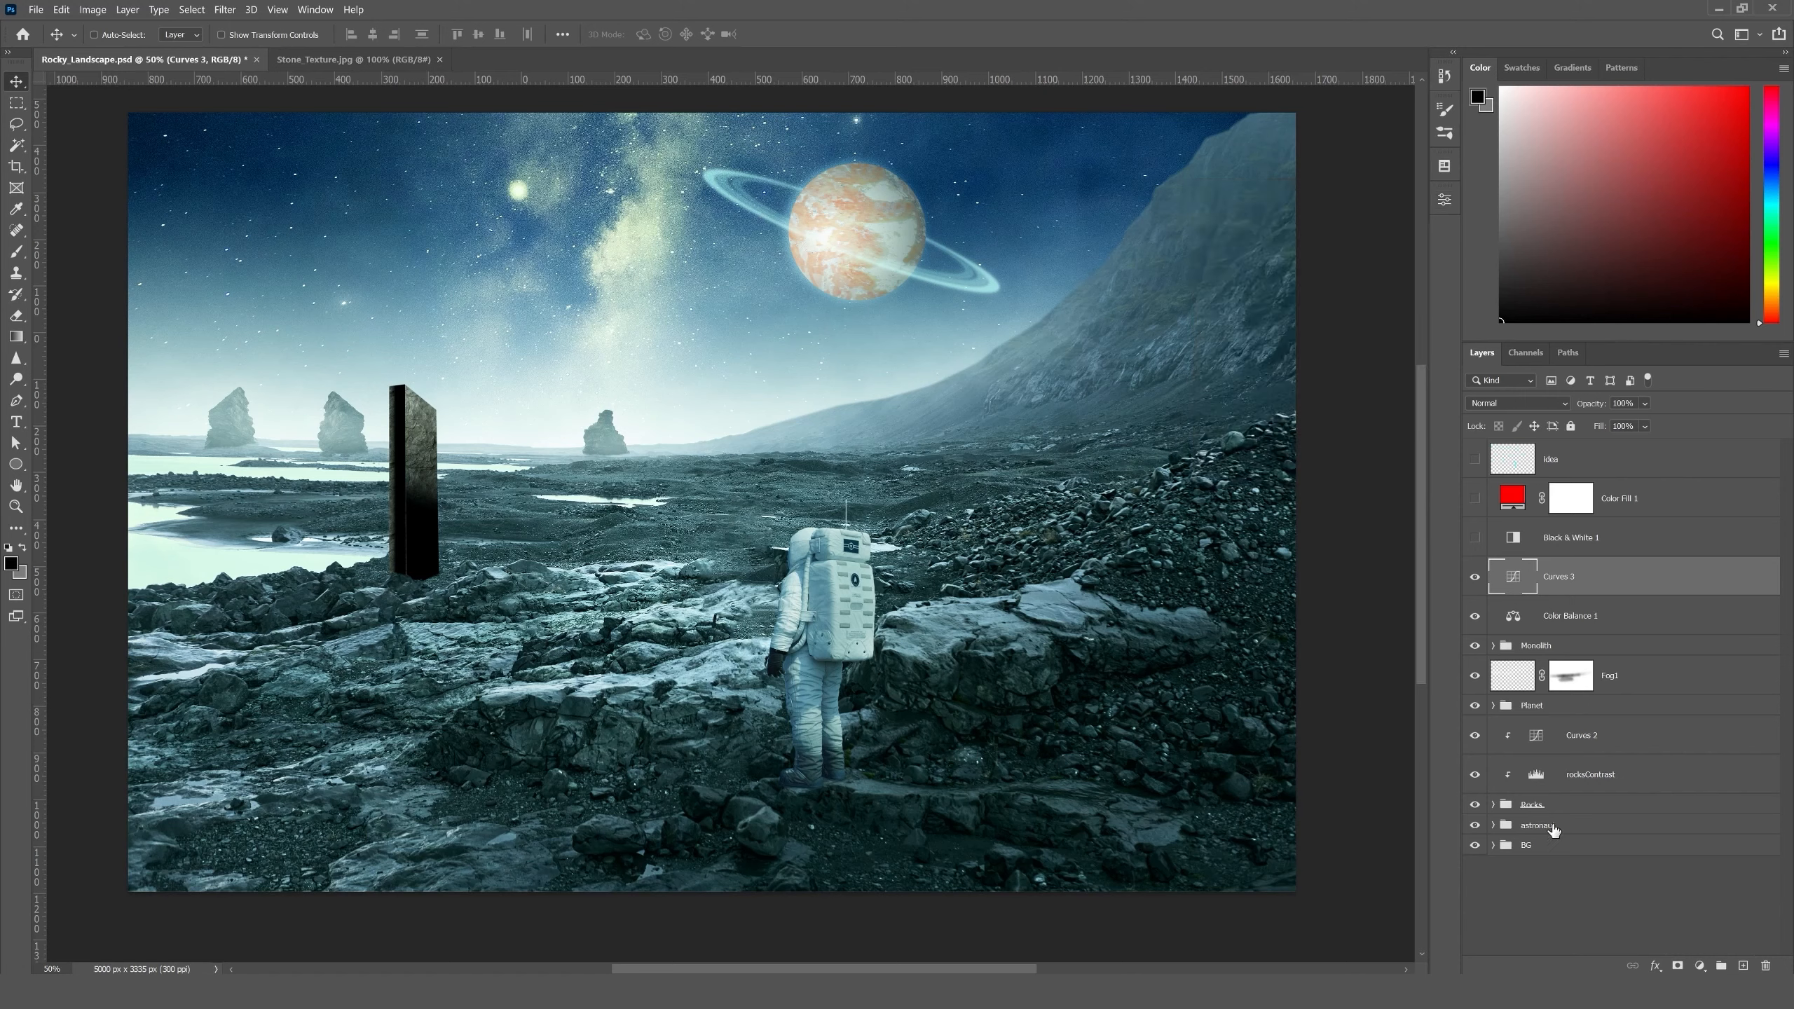
pyautogui.click(1576, 891)
pyautogui.click(1582, 578)
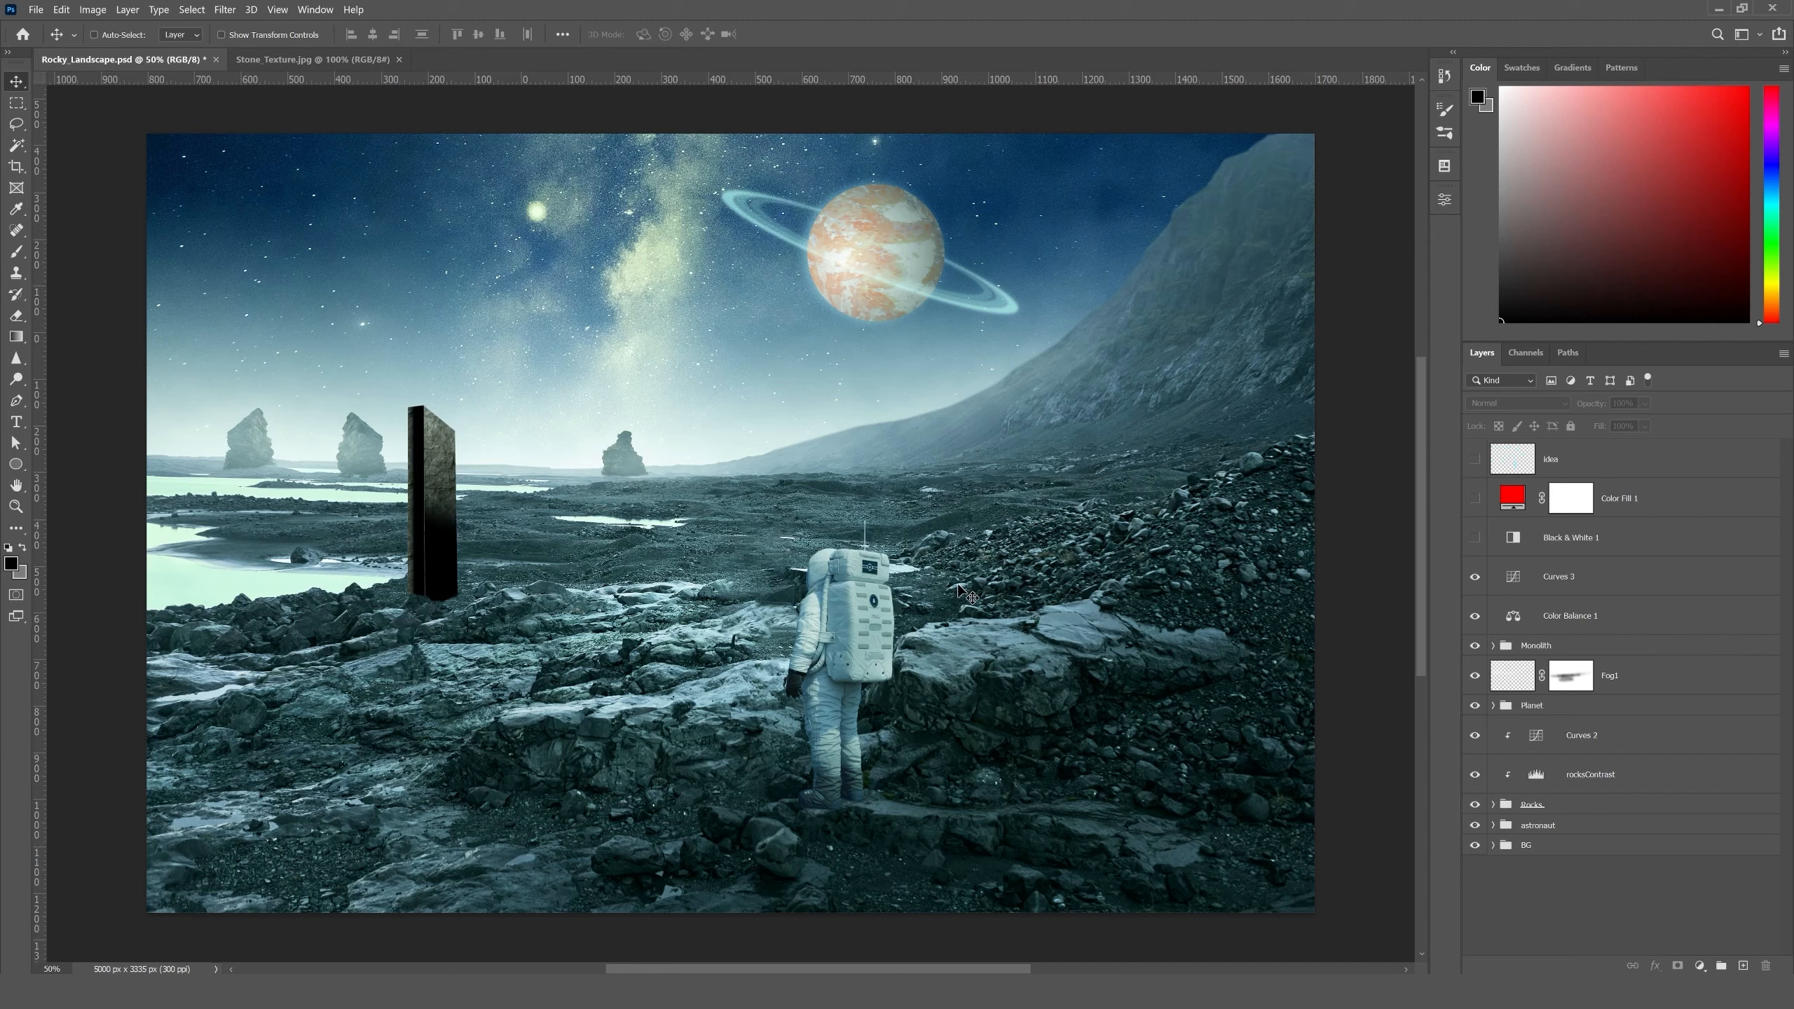
# - Add a Color Lookup adjustment layer at the top of the layer stack with the 2Strip.look 3D LUT
pyautogui.click(1700, 965)
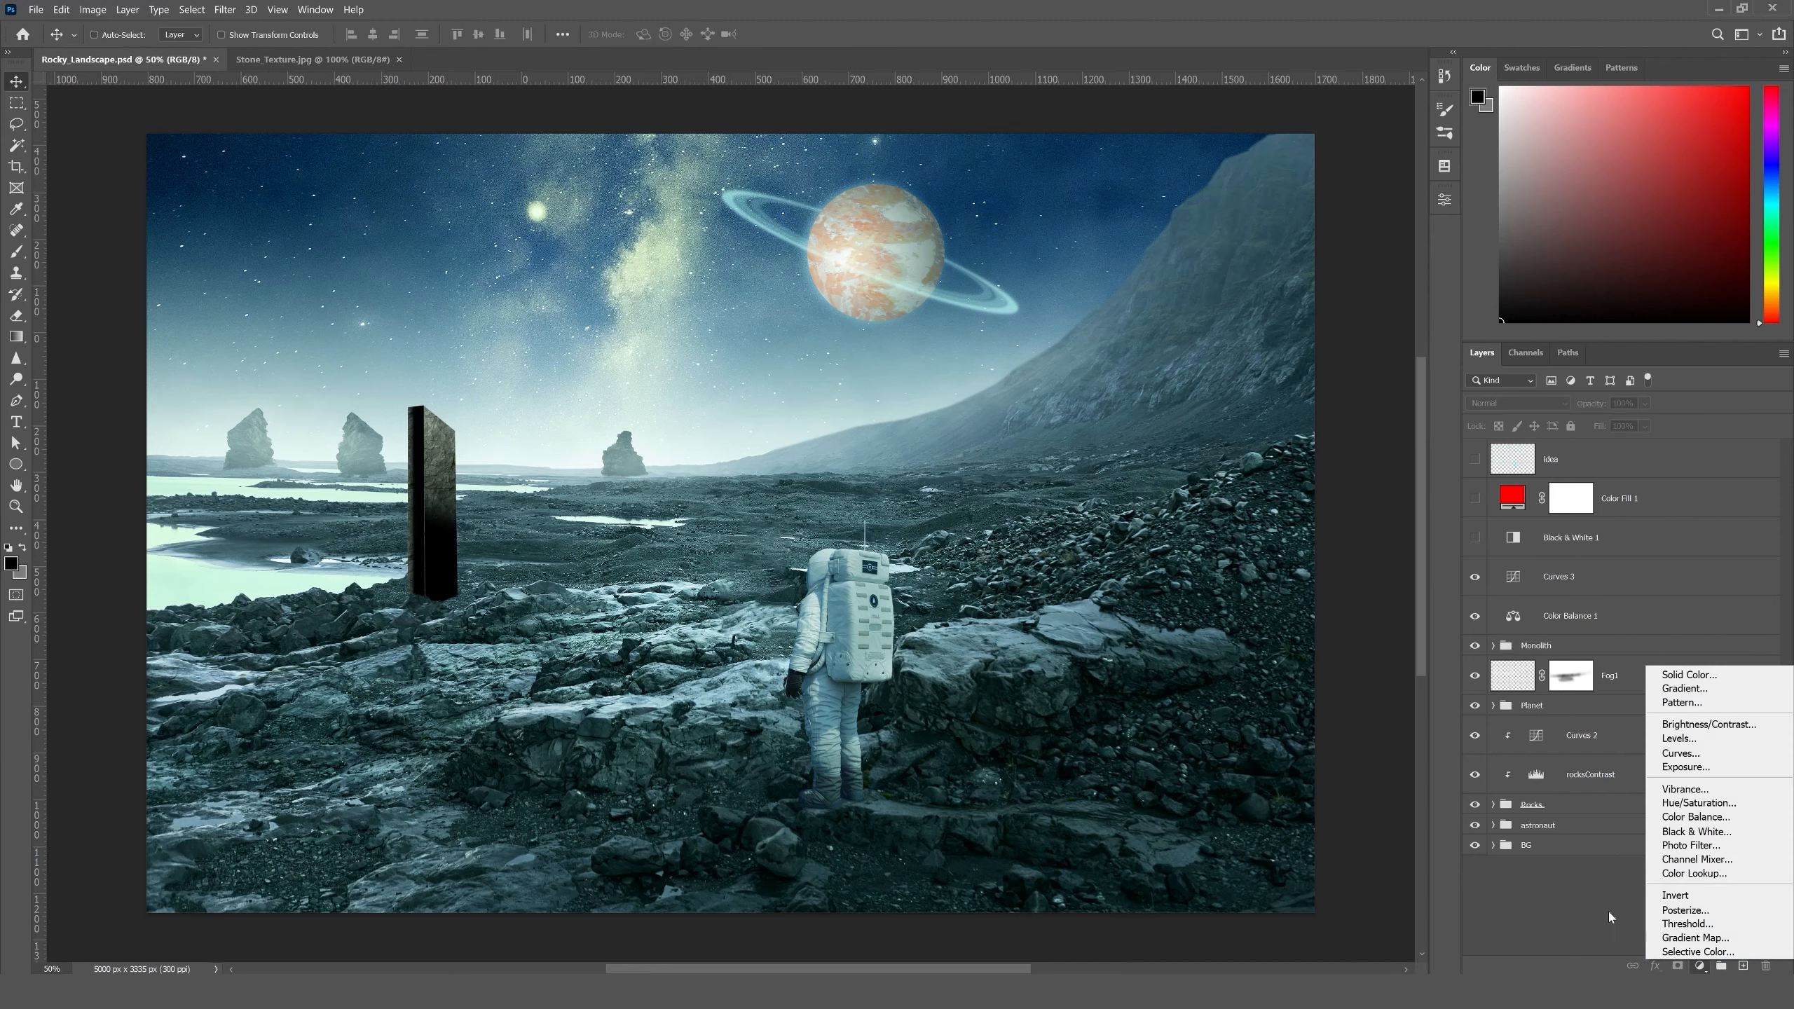
pyautogui.click(1695, 873)
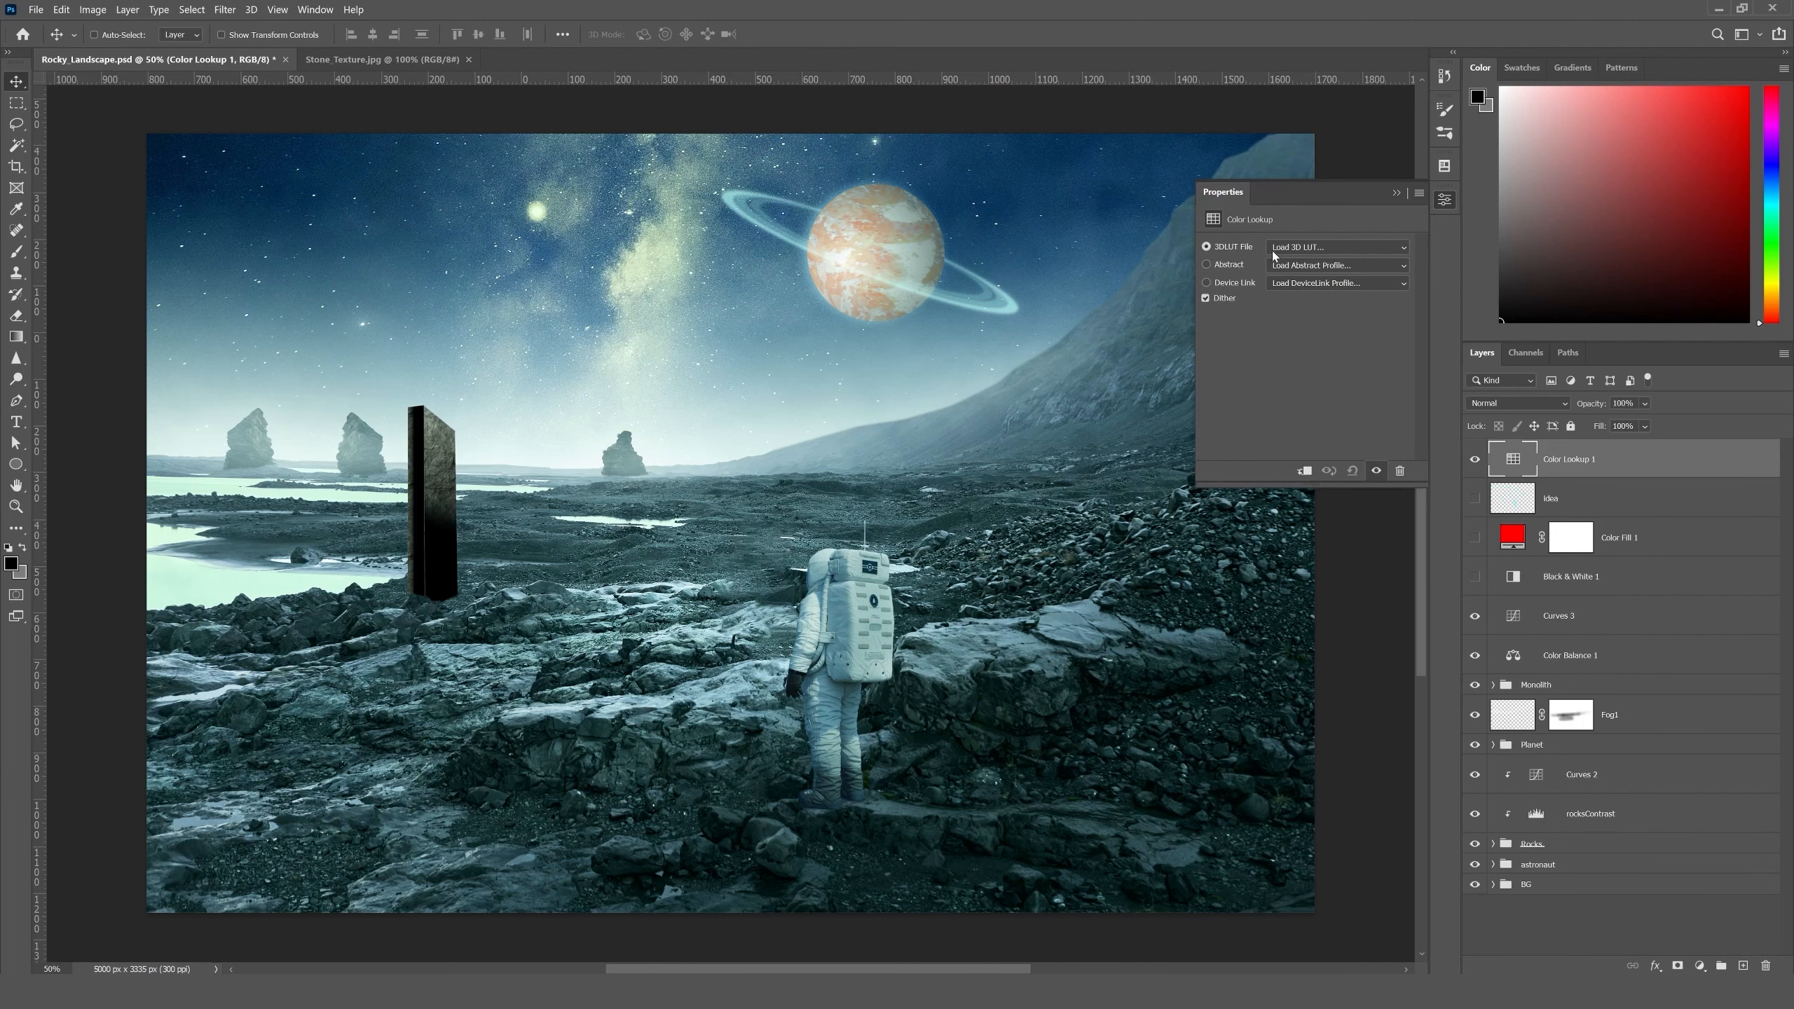
pyautogui.click(1311, 251)
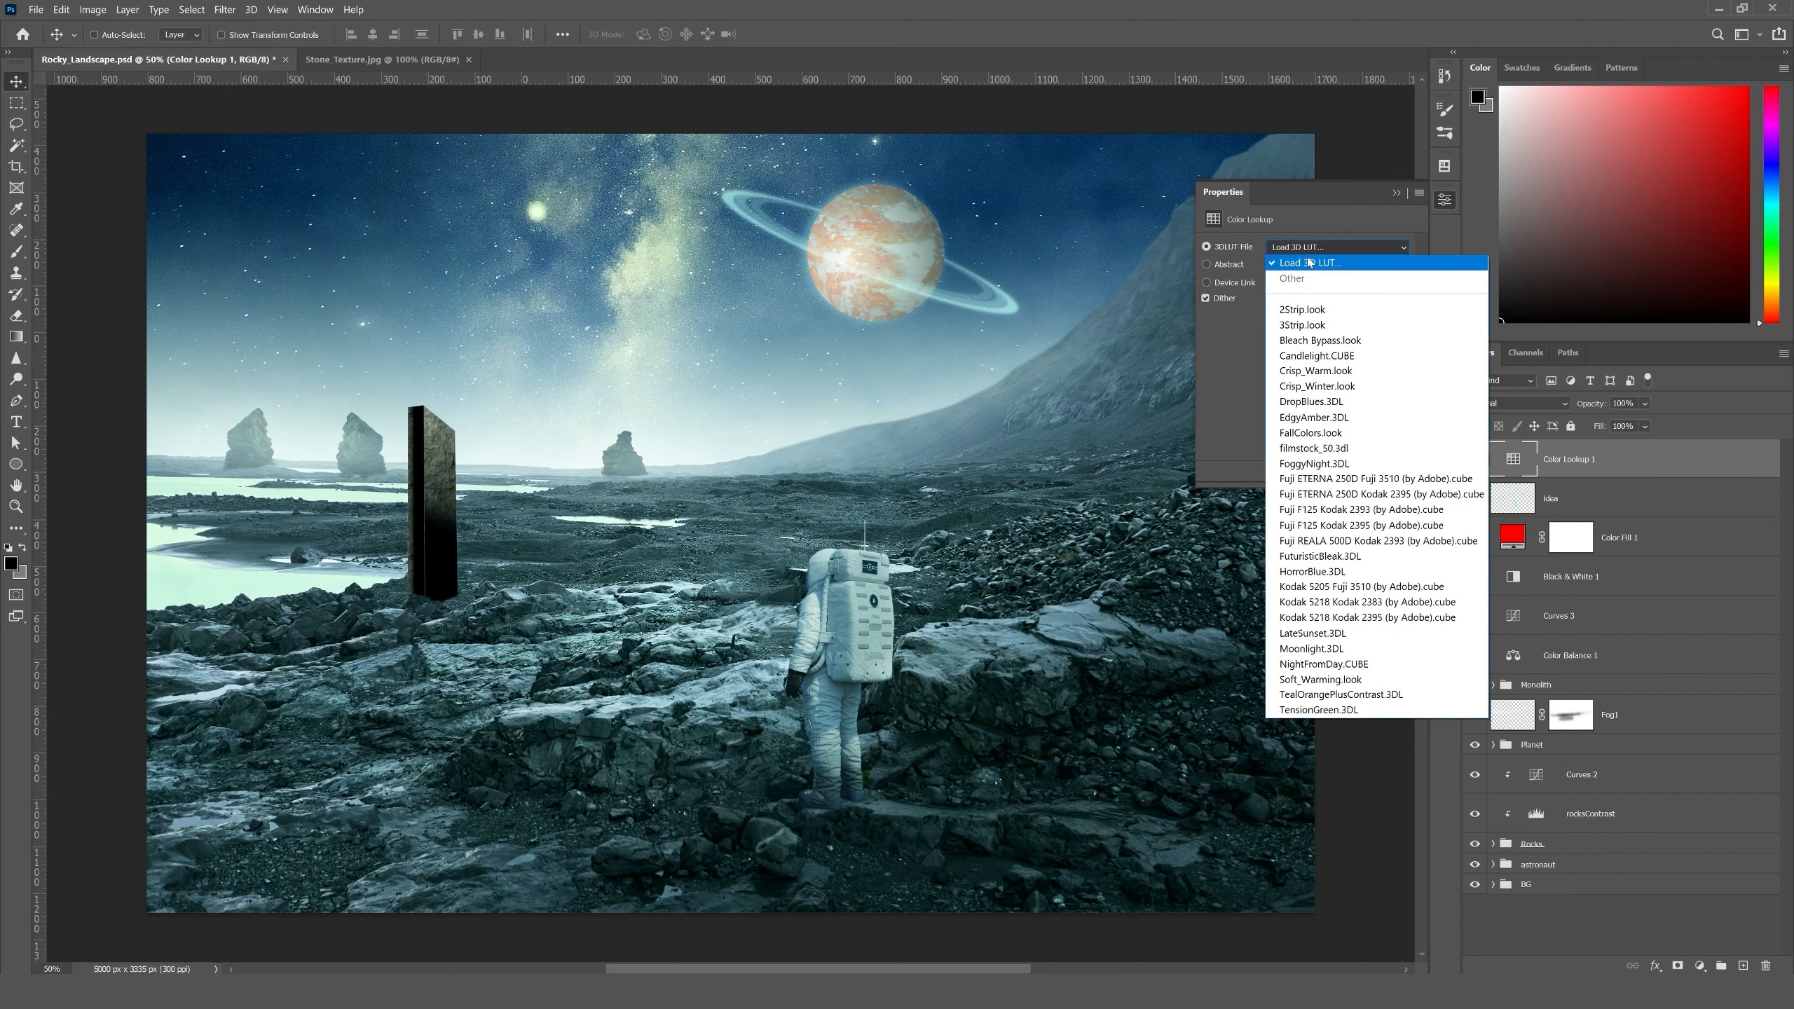
pyautogui.click(1307, 312)
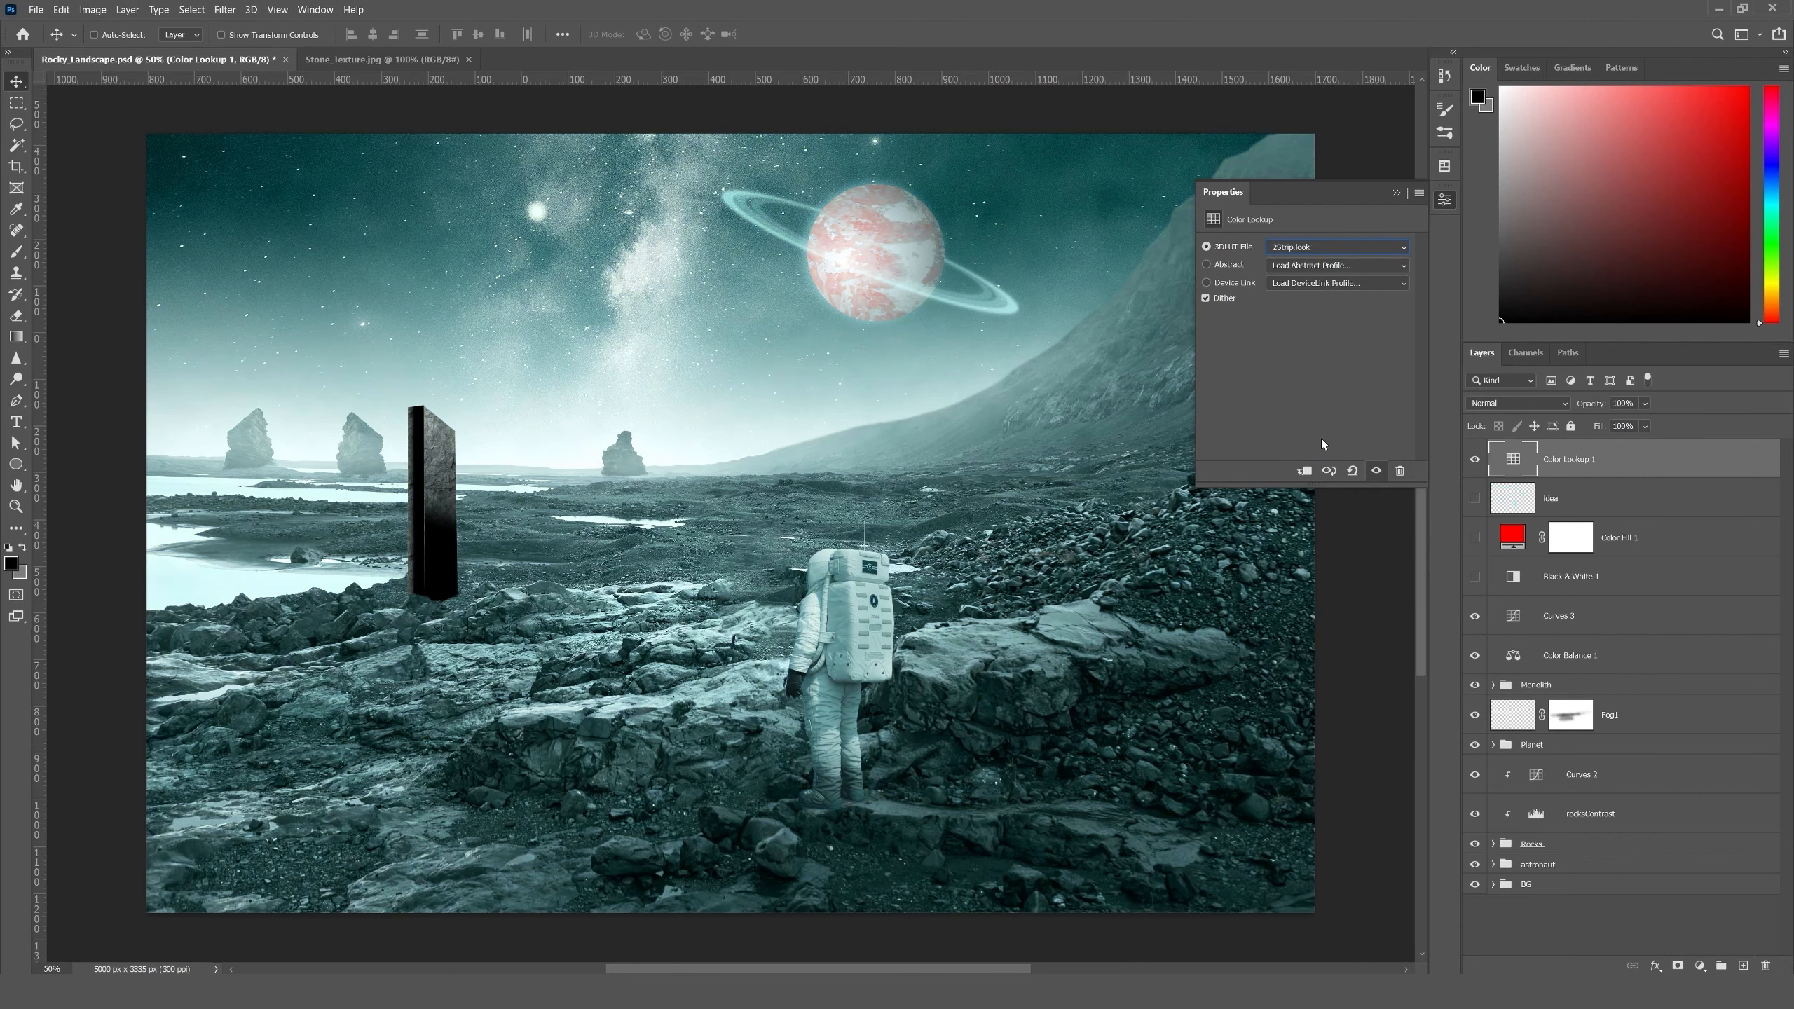
# - Preview the built-in 3D LUTs one after another on the Color Lookup layer, from 3Strip.look through Soft_Warming.look
pyautogui.press('Down')
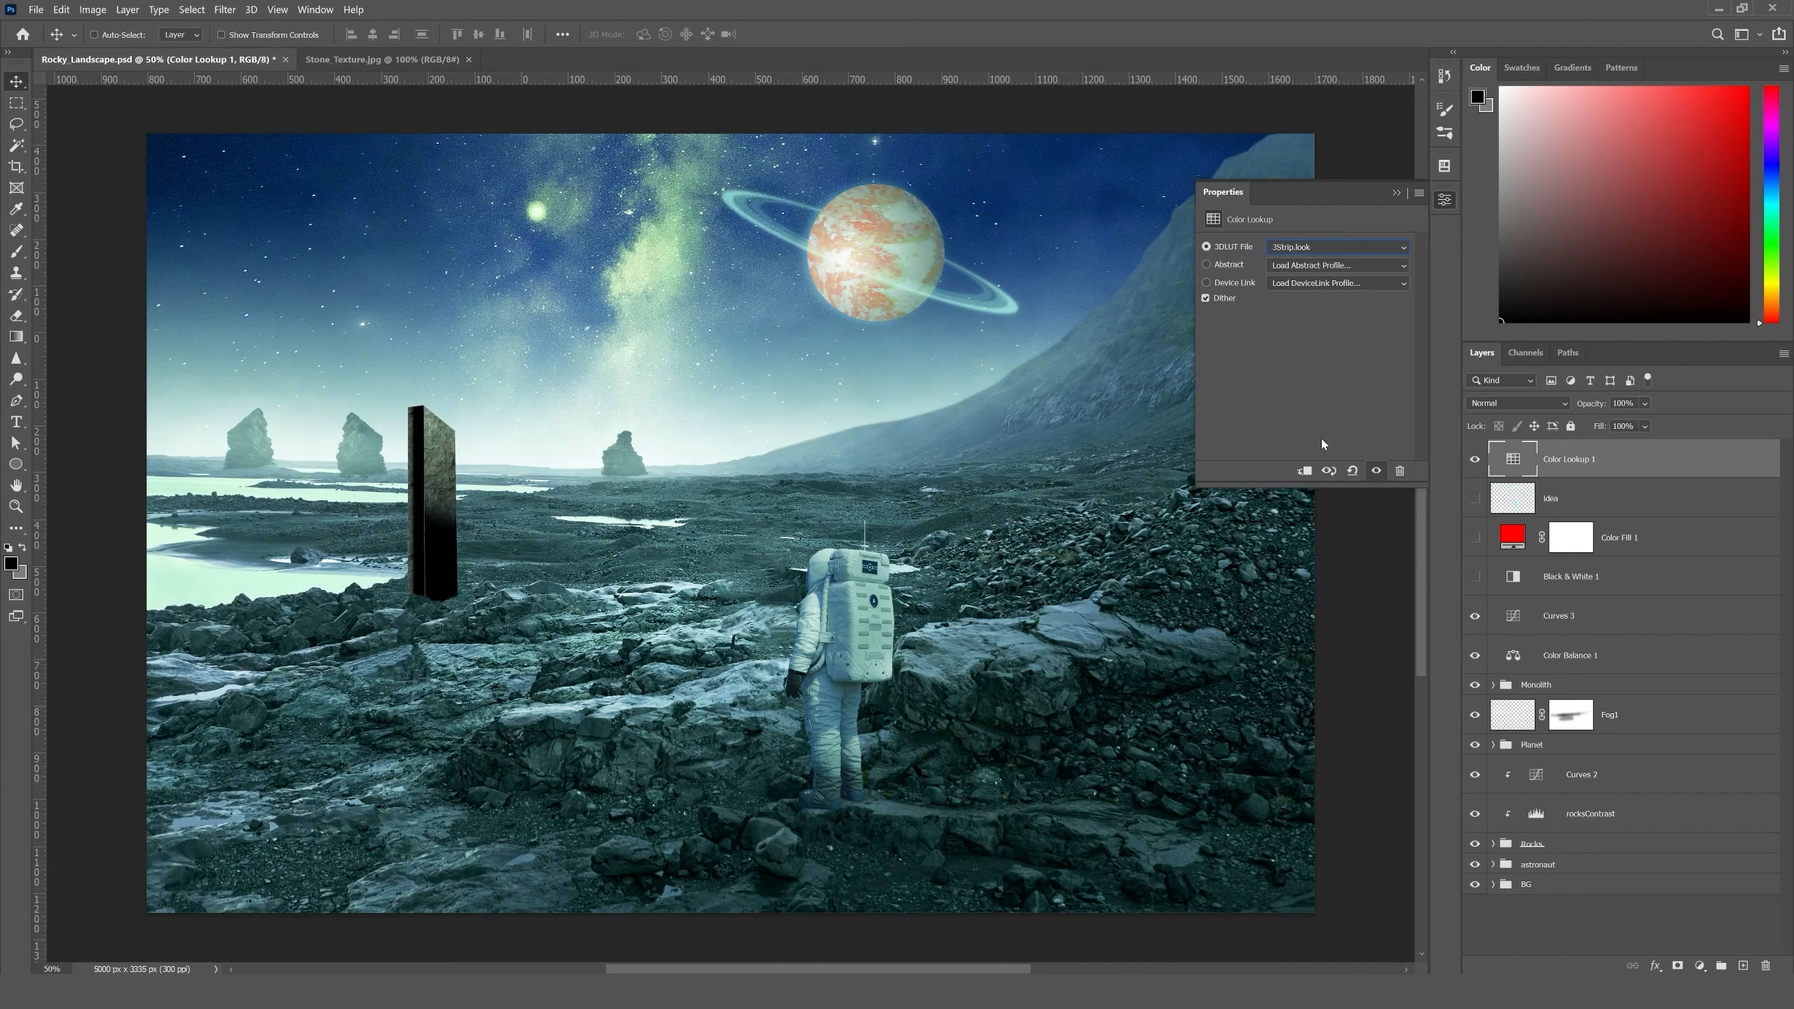
pyautogui.press('Down')
pyautogui.press('Down')
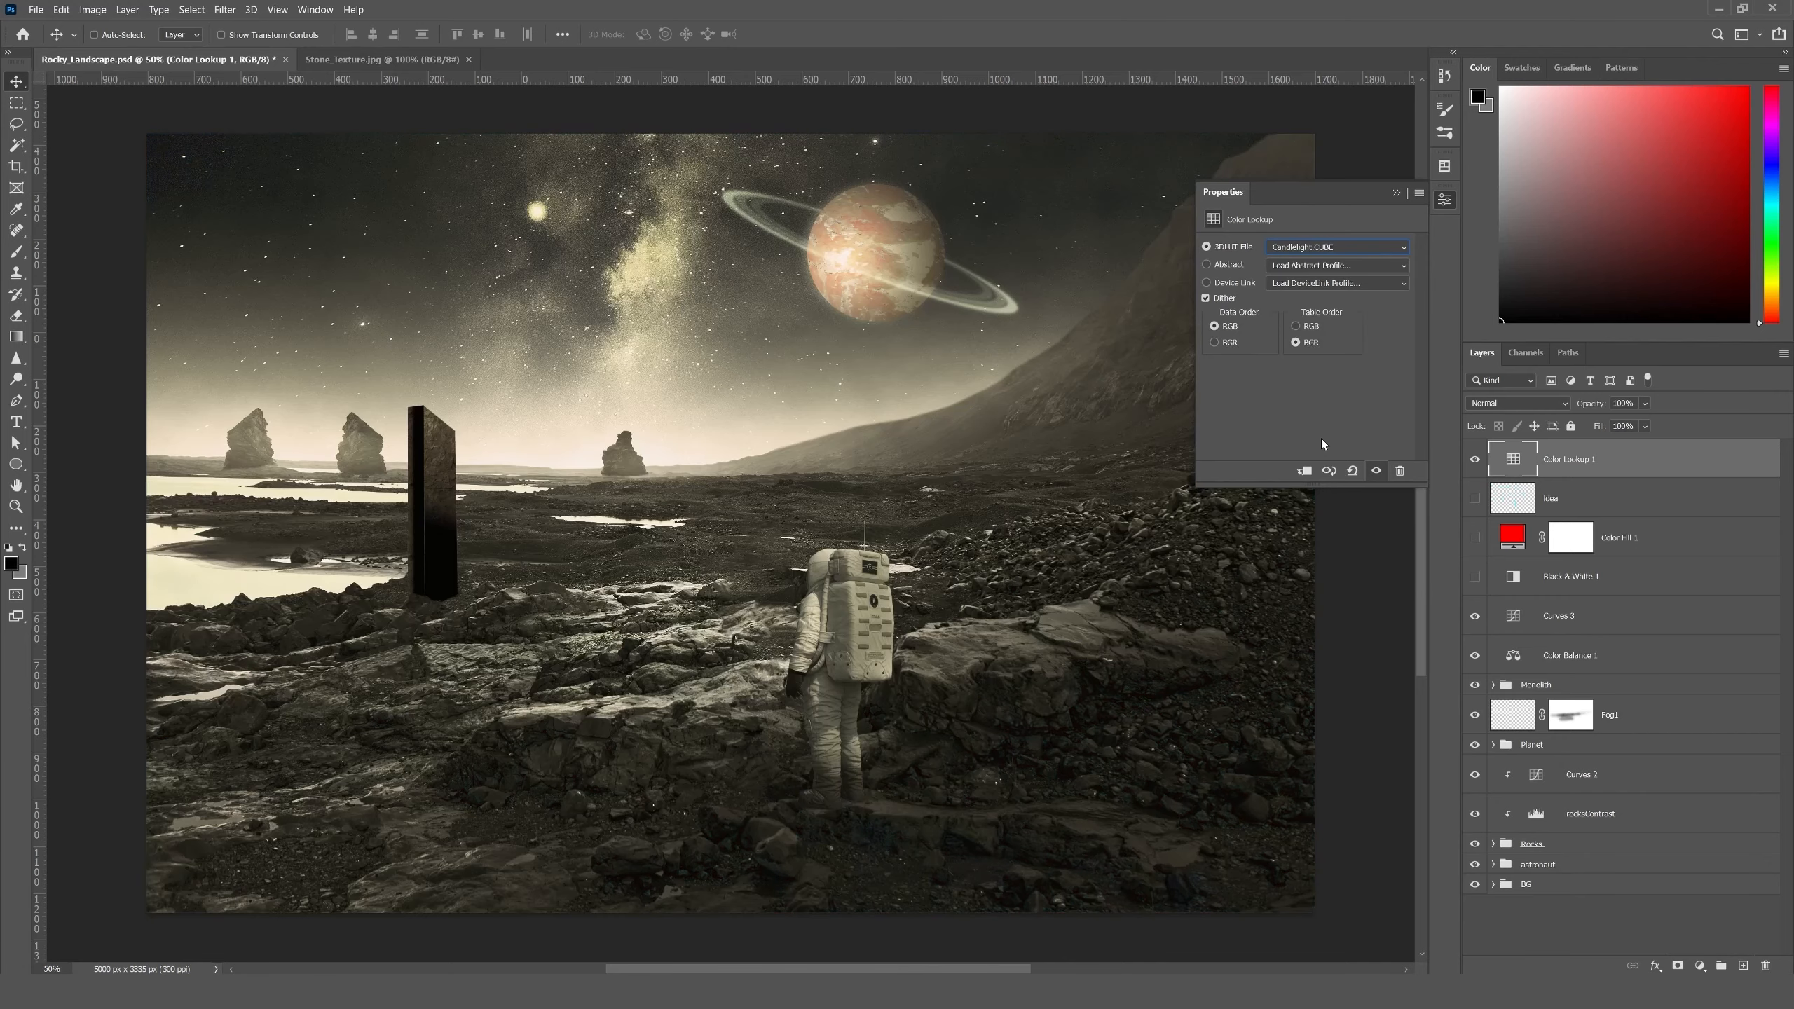
pyautogui.press('Down')
pyautogui.press('Down')
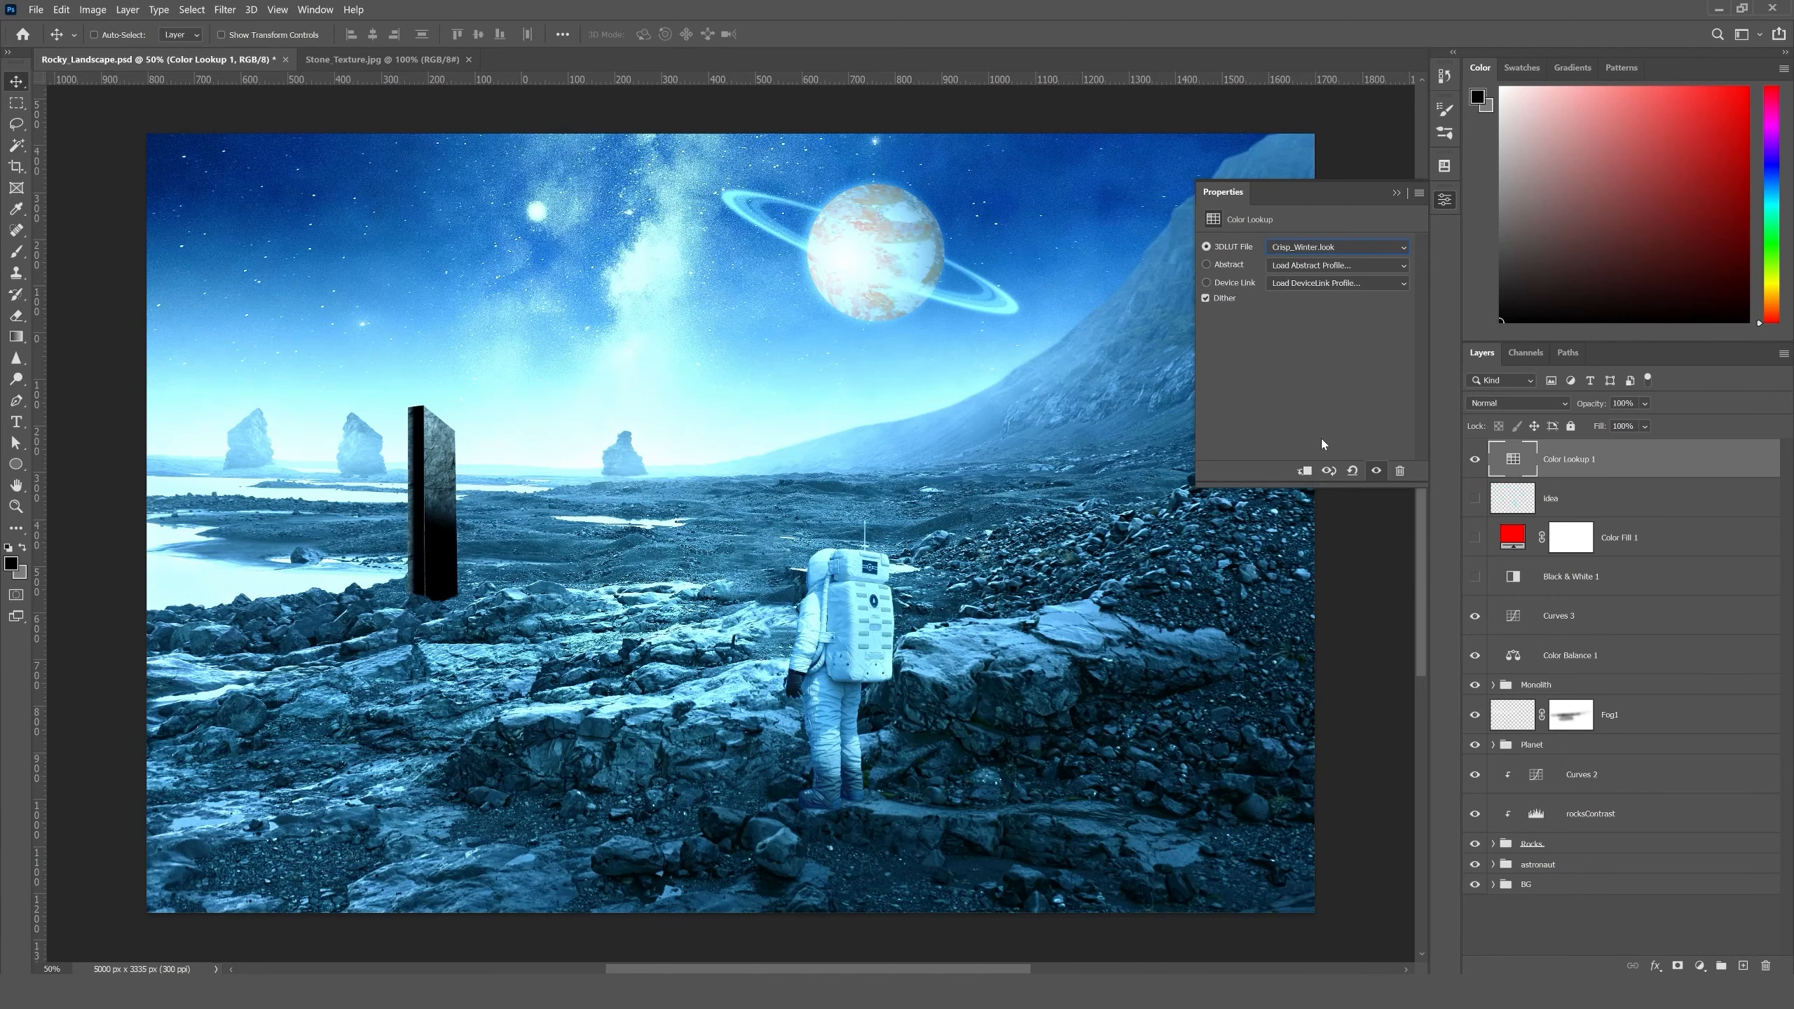
pyautogui.press('Down')
pyautogui.press('Down')
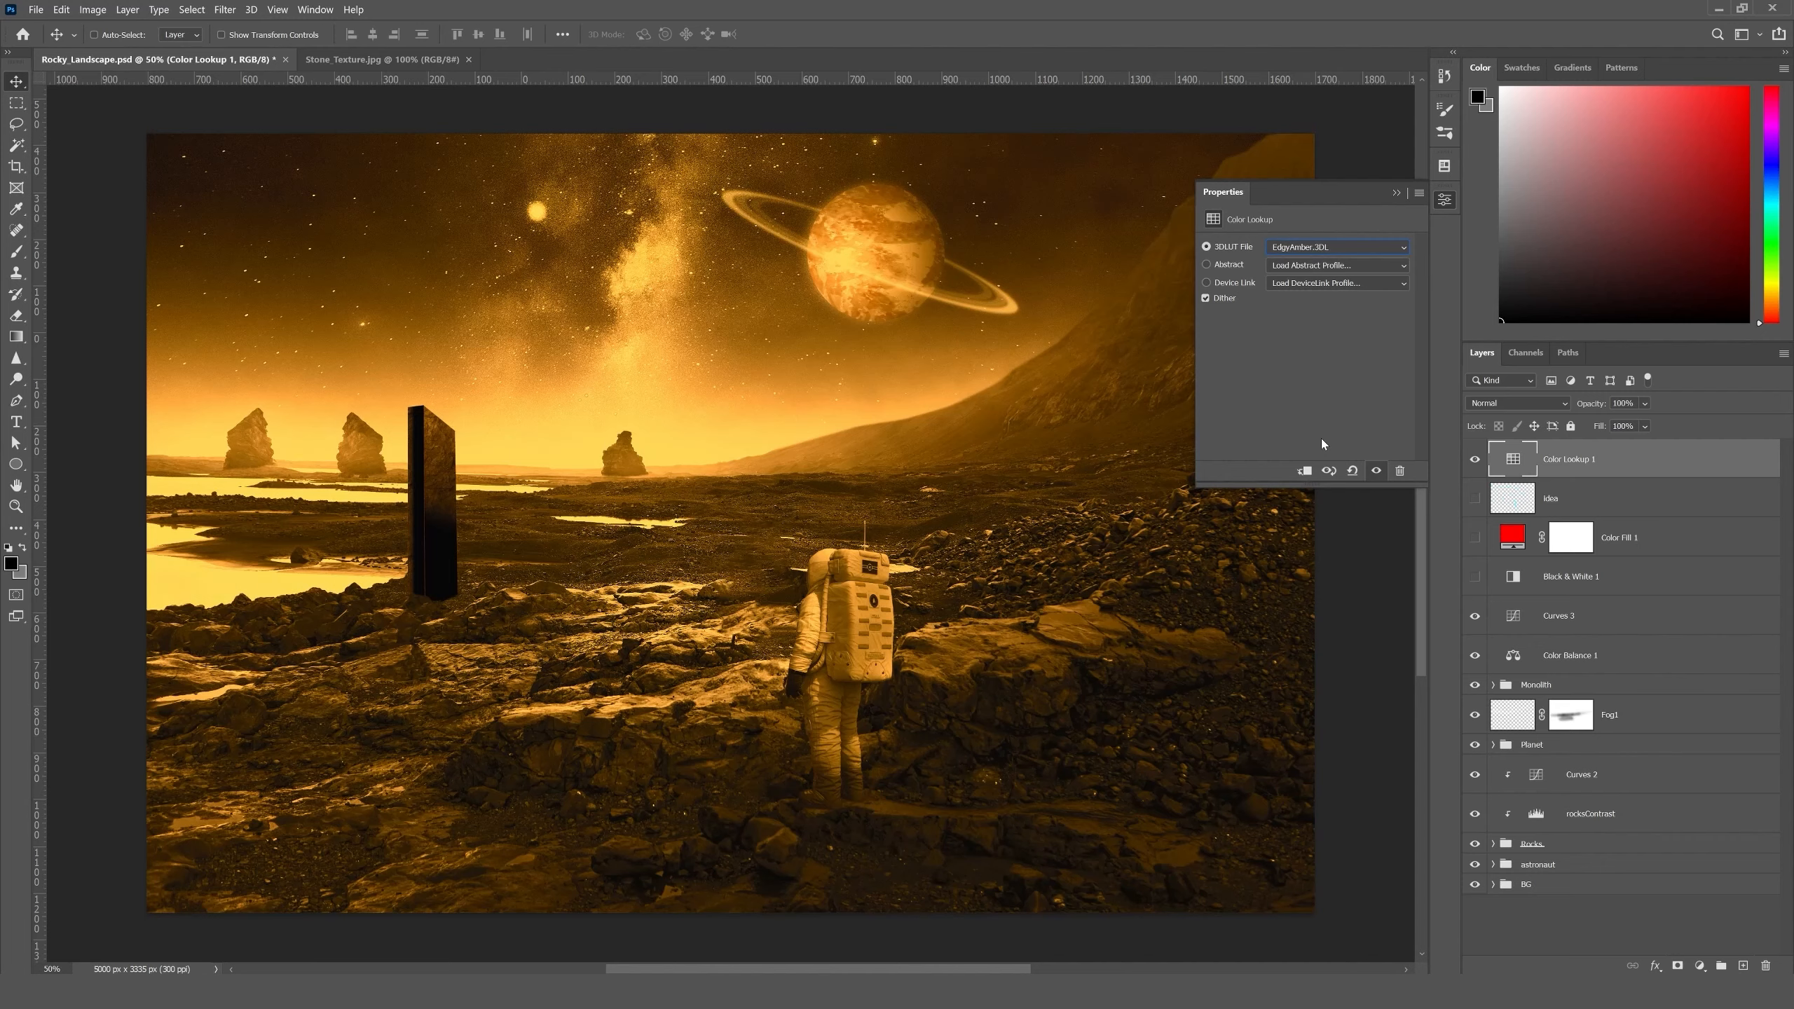
pyautogui.press('Down')
pyautogui.press('Down')
pyautogui.press('Down')
pyautogui.press('Down')
pyautogui.press('Down')
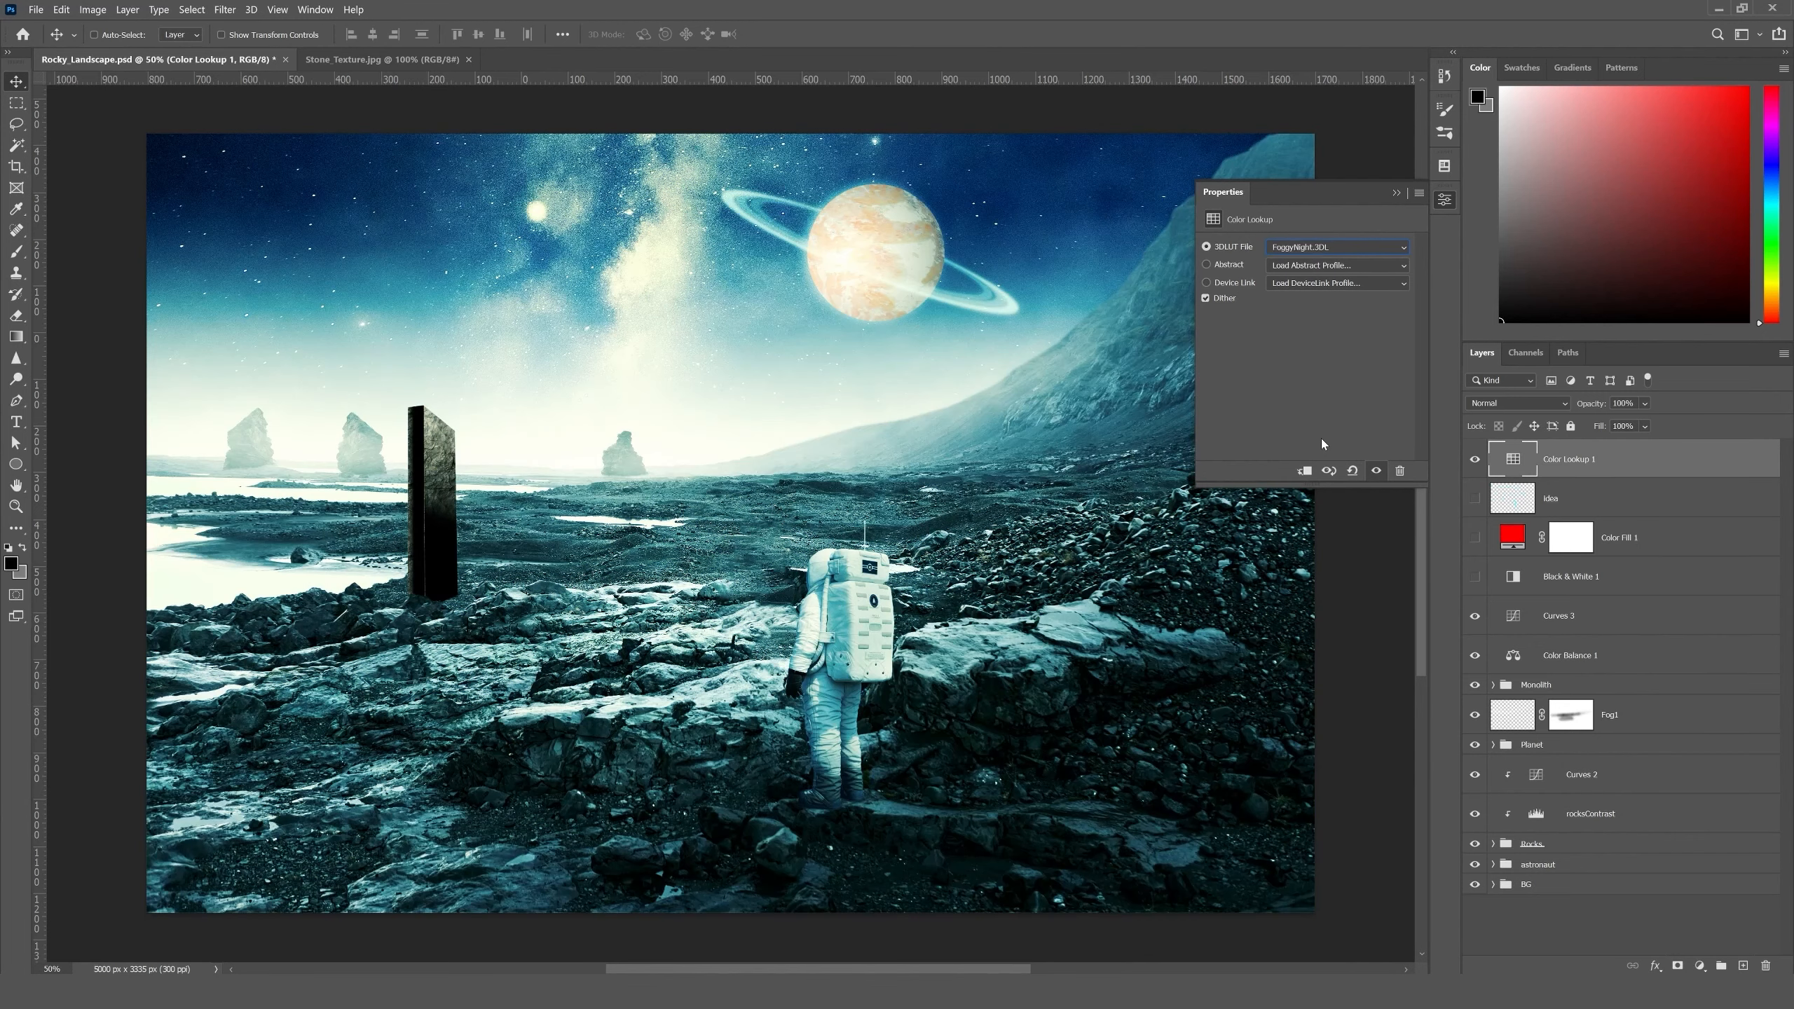
pyautogui.press('Down')
pyautogui.press('Down')
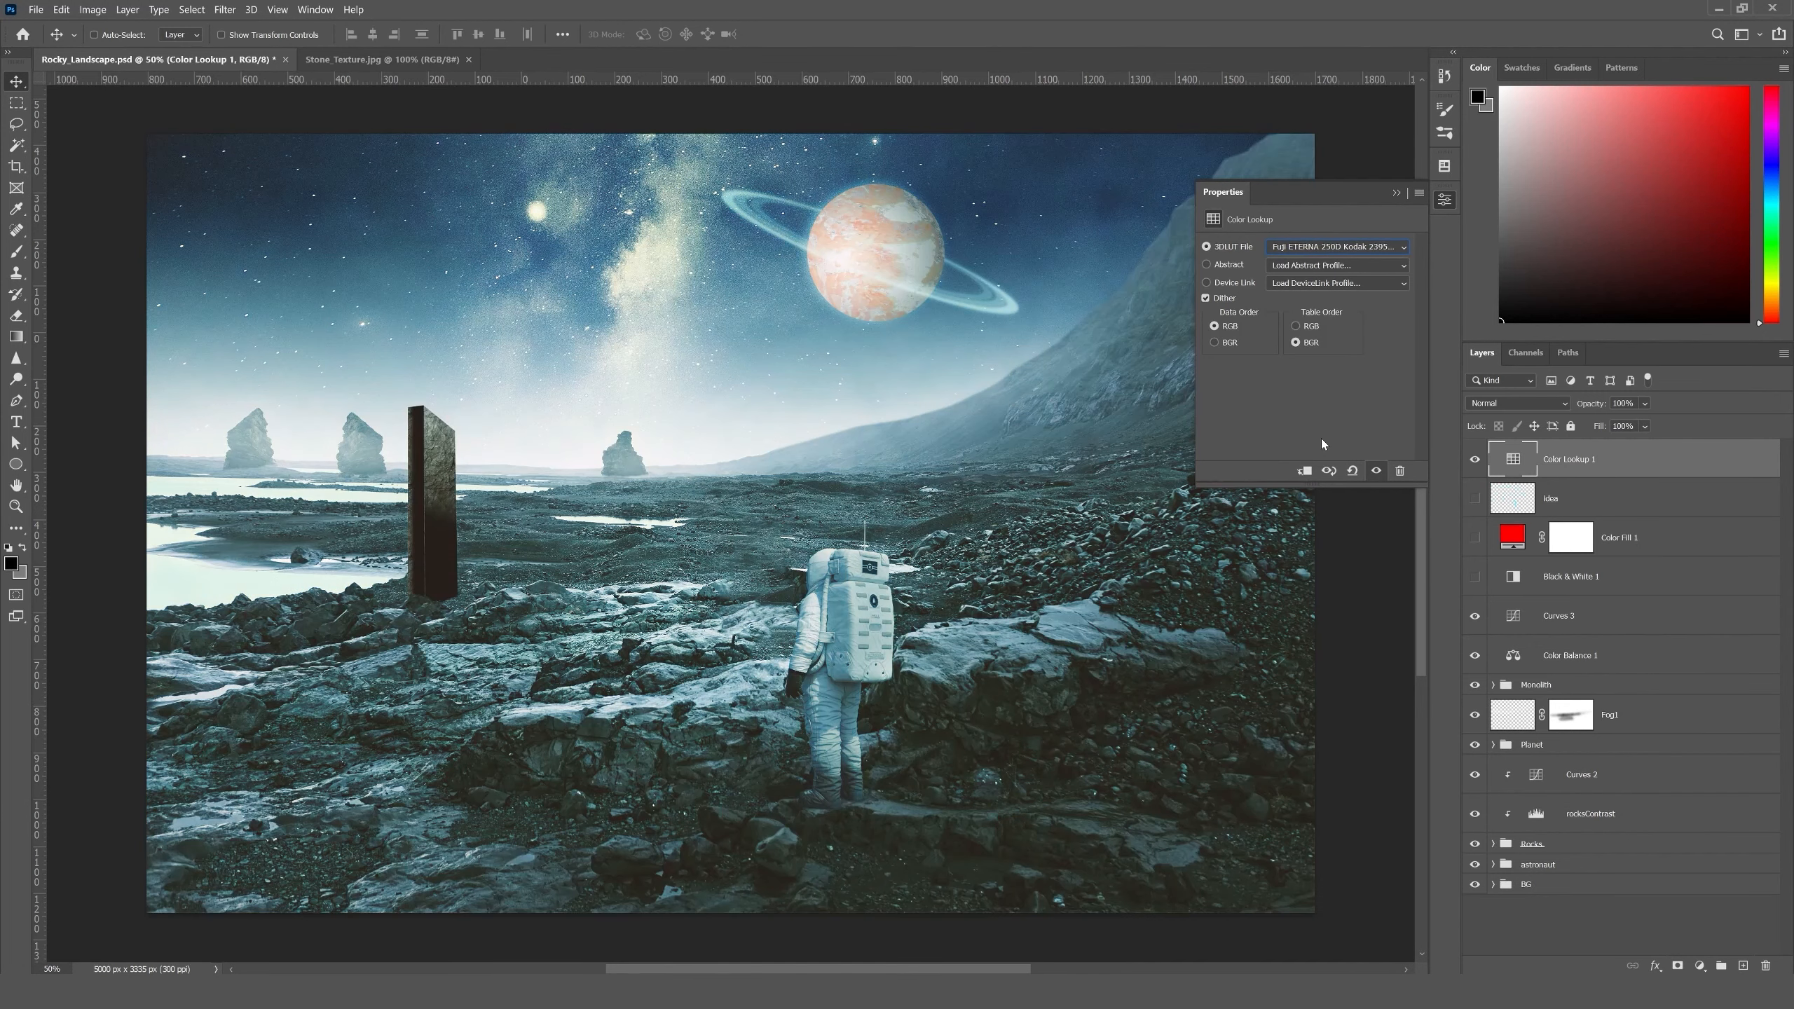
pyautogui.press('Down')
pyautogui.press('Down')
pyautogui.press('Down')
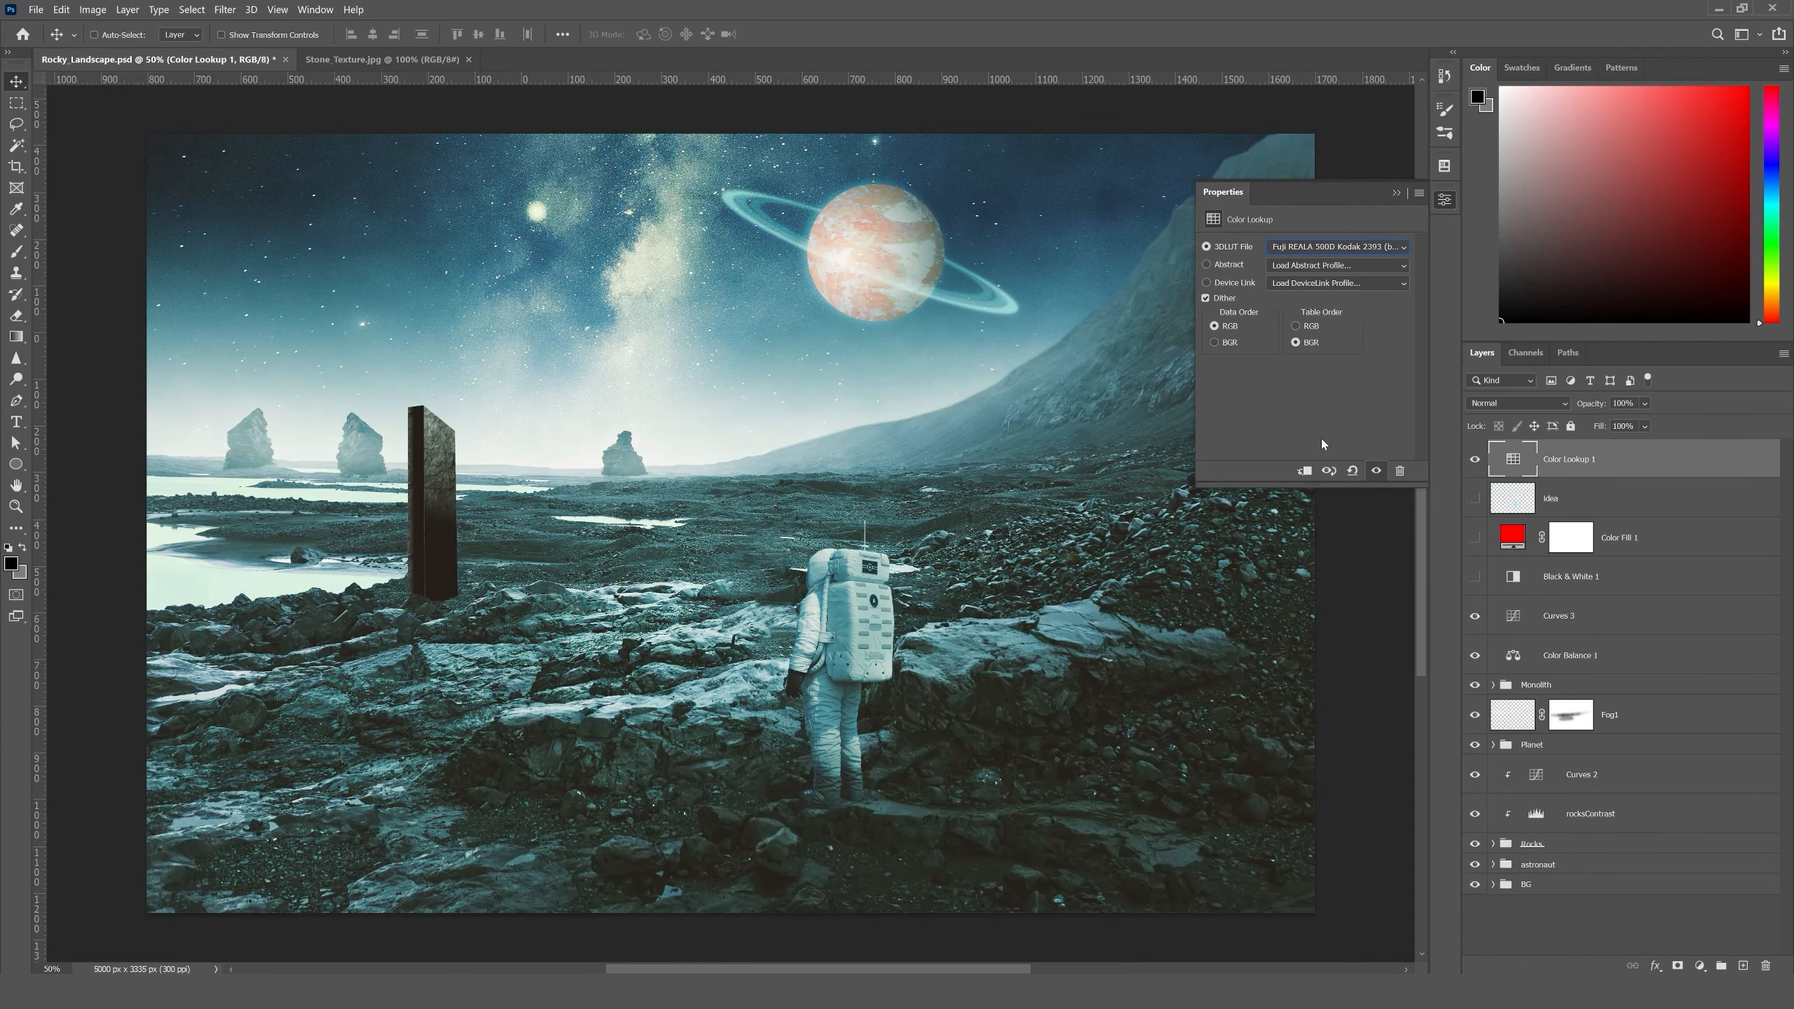
pyautogui.press('Down')
pyautogui.press('Down')
pyautogui.press('Down')
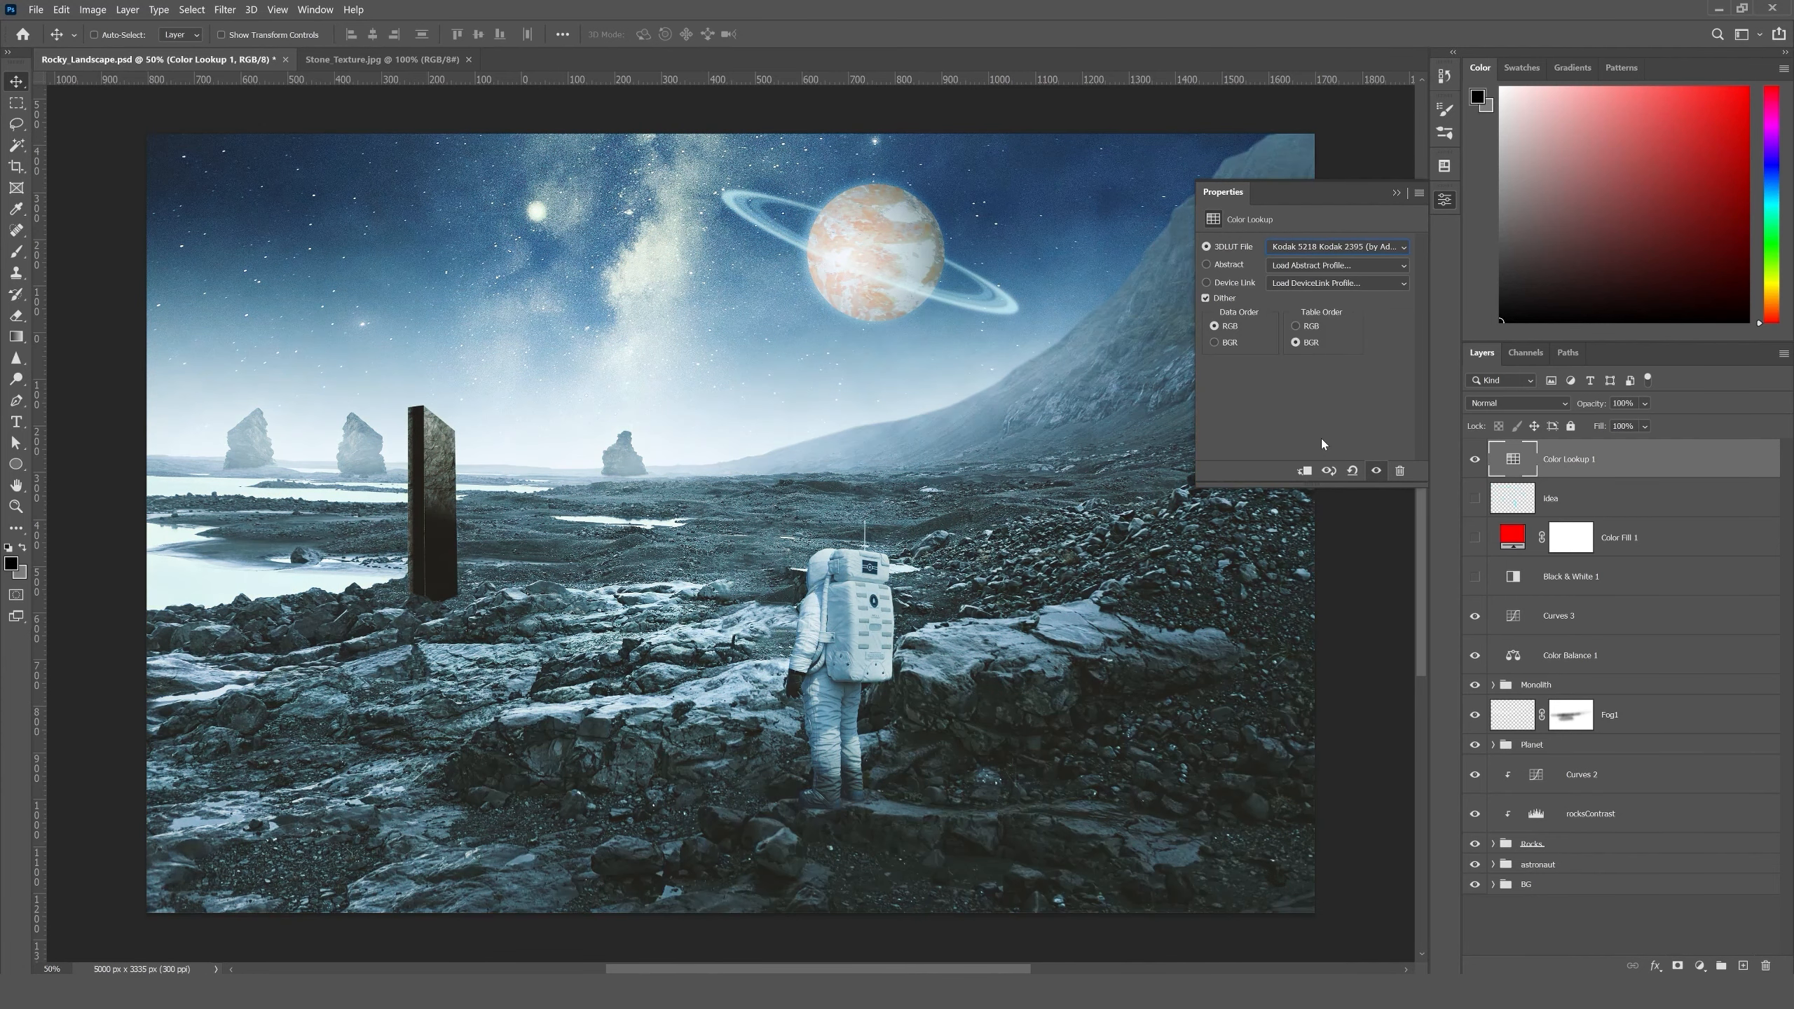
pyautogui.press('Down')
pyautogui.press('Down')
pyautogui.press('Up')
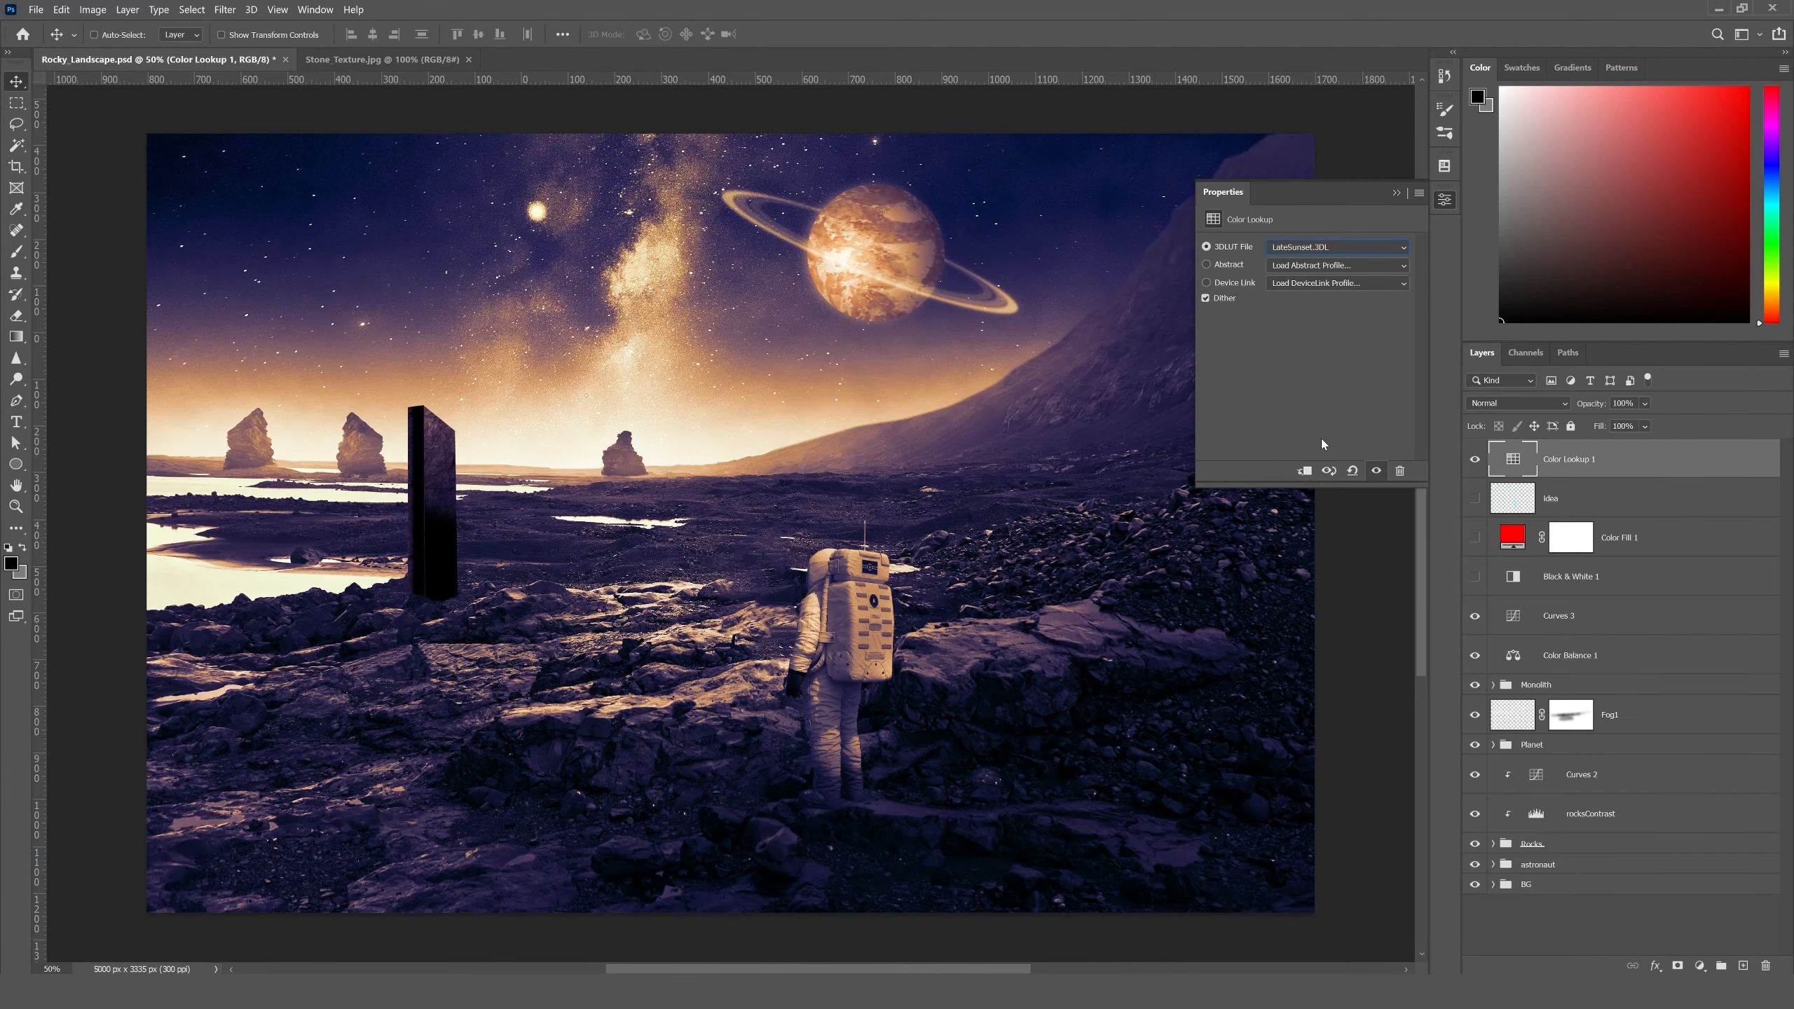
pyautogui.press('Down')
pyautogui.press('Up')
pyautogui.press('Down')
pyautogui.press('Down')
pyautogui.press('Down')
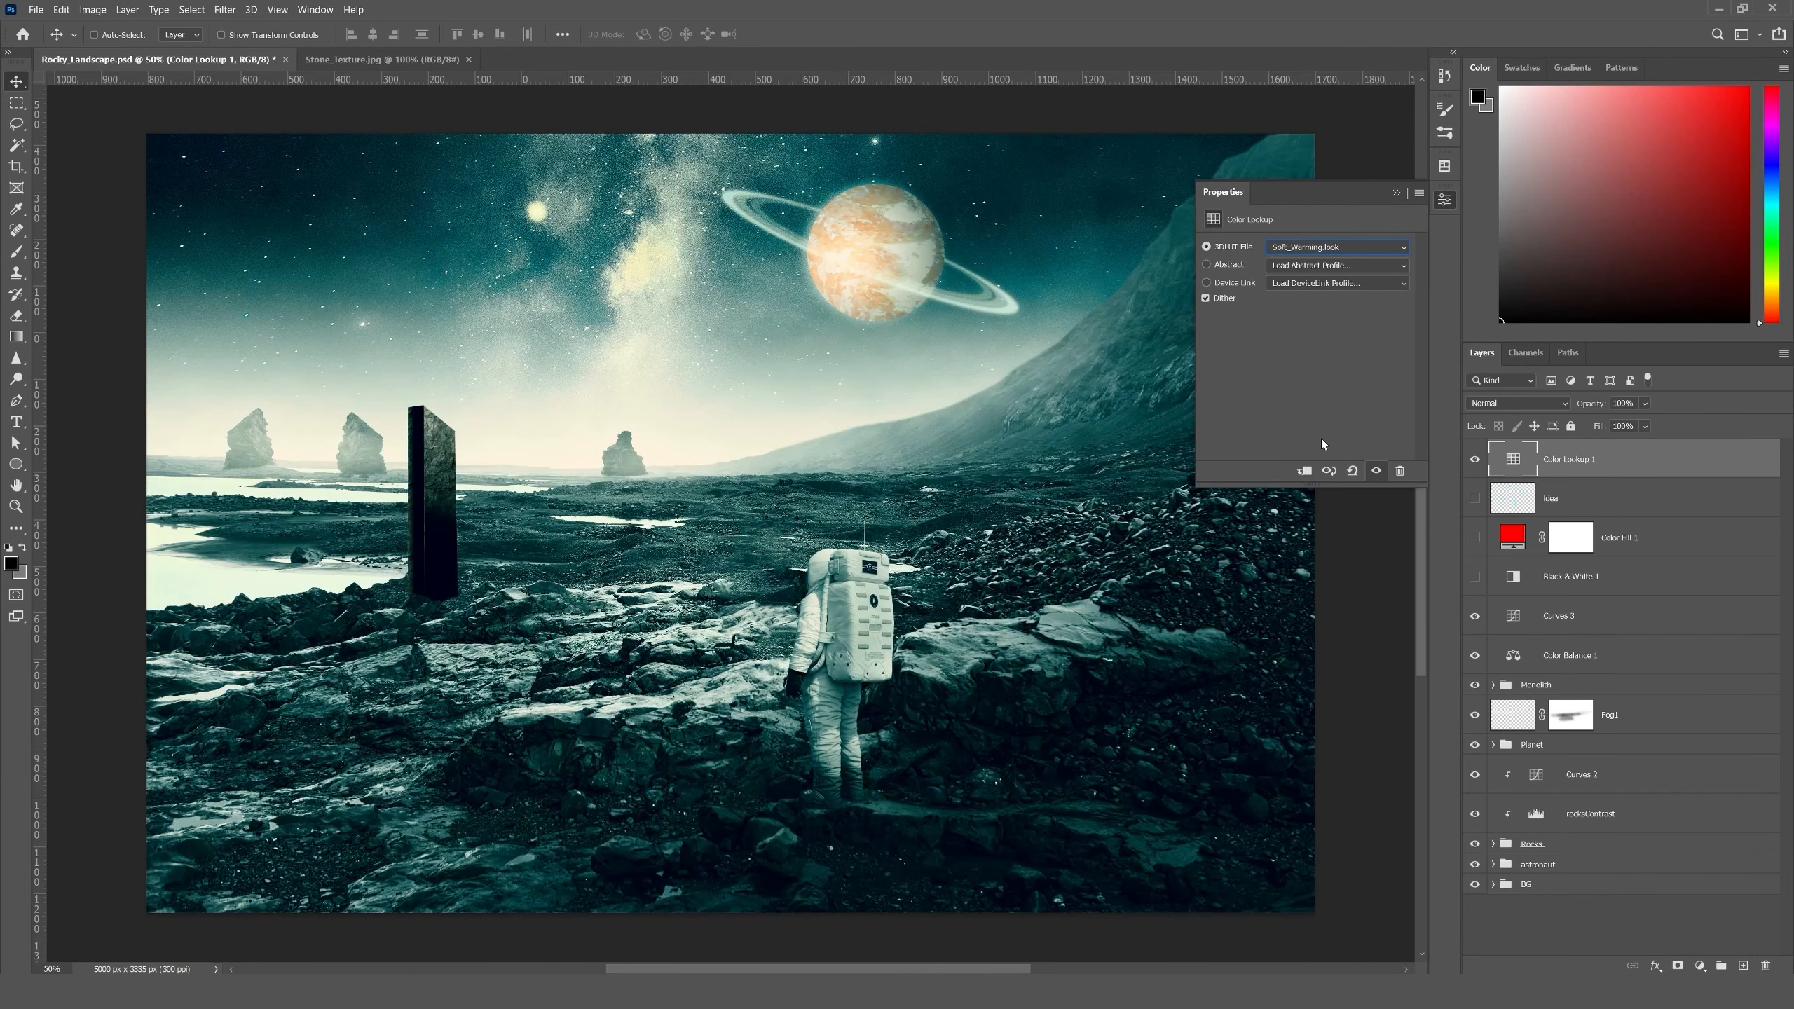
pyautogui.press('Up')
pyautogui.press('Up')
# - Set the Color Lookup layer's 3D LUT to 3Strip.look and compare the image with the layer hidden and shown
pyautogui.click(1328, 250)
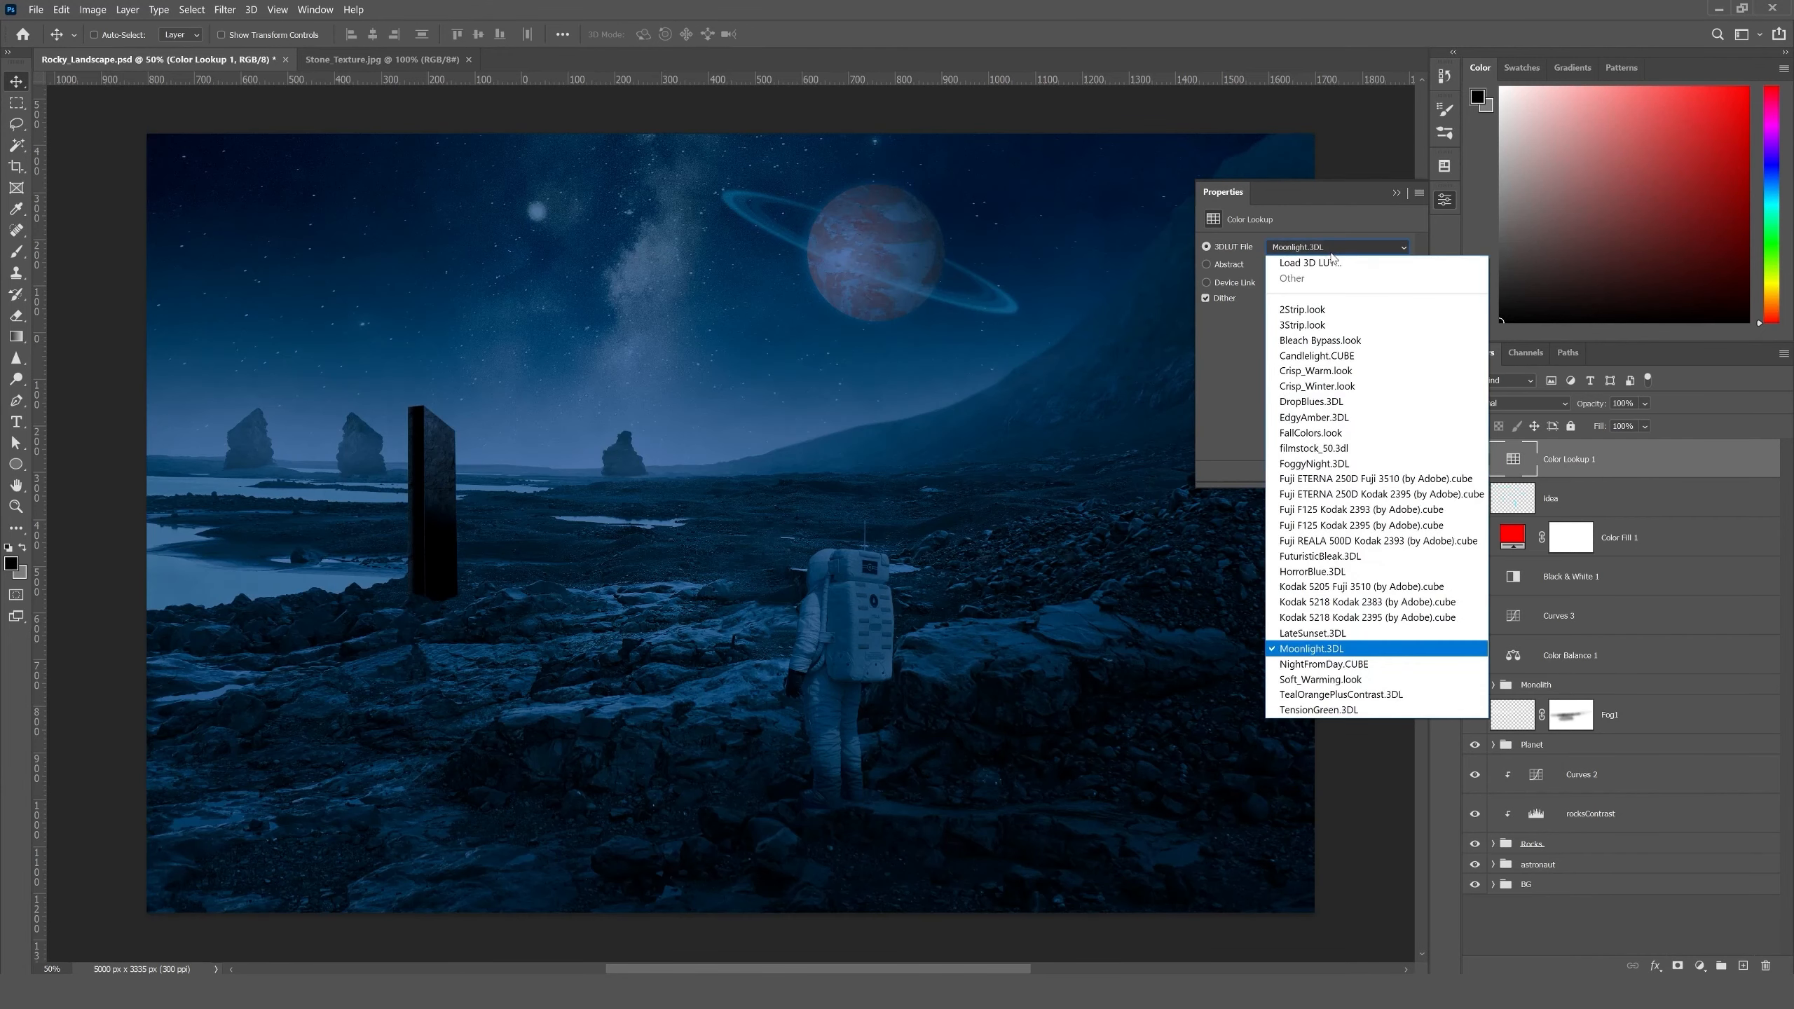
pyautogui.click(1305, 325)
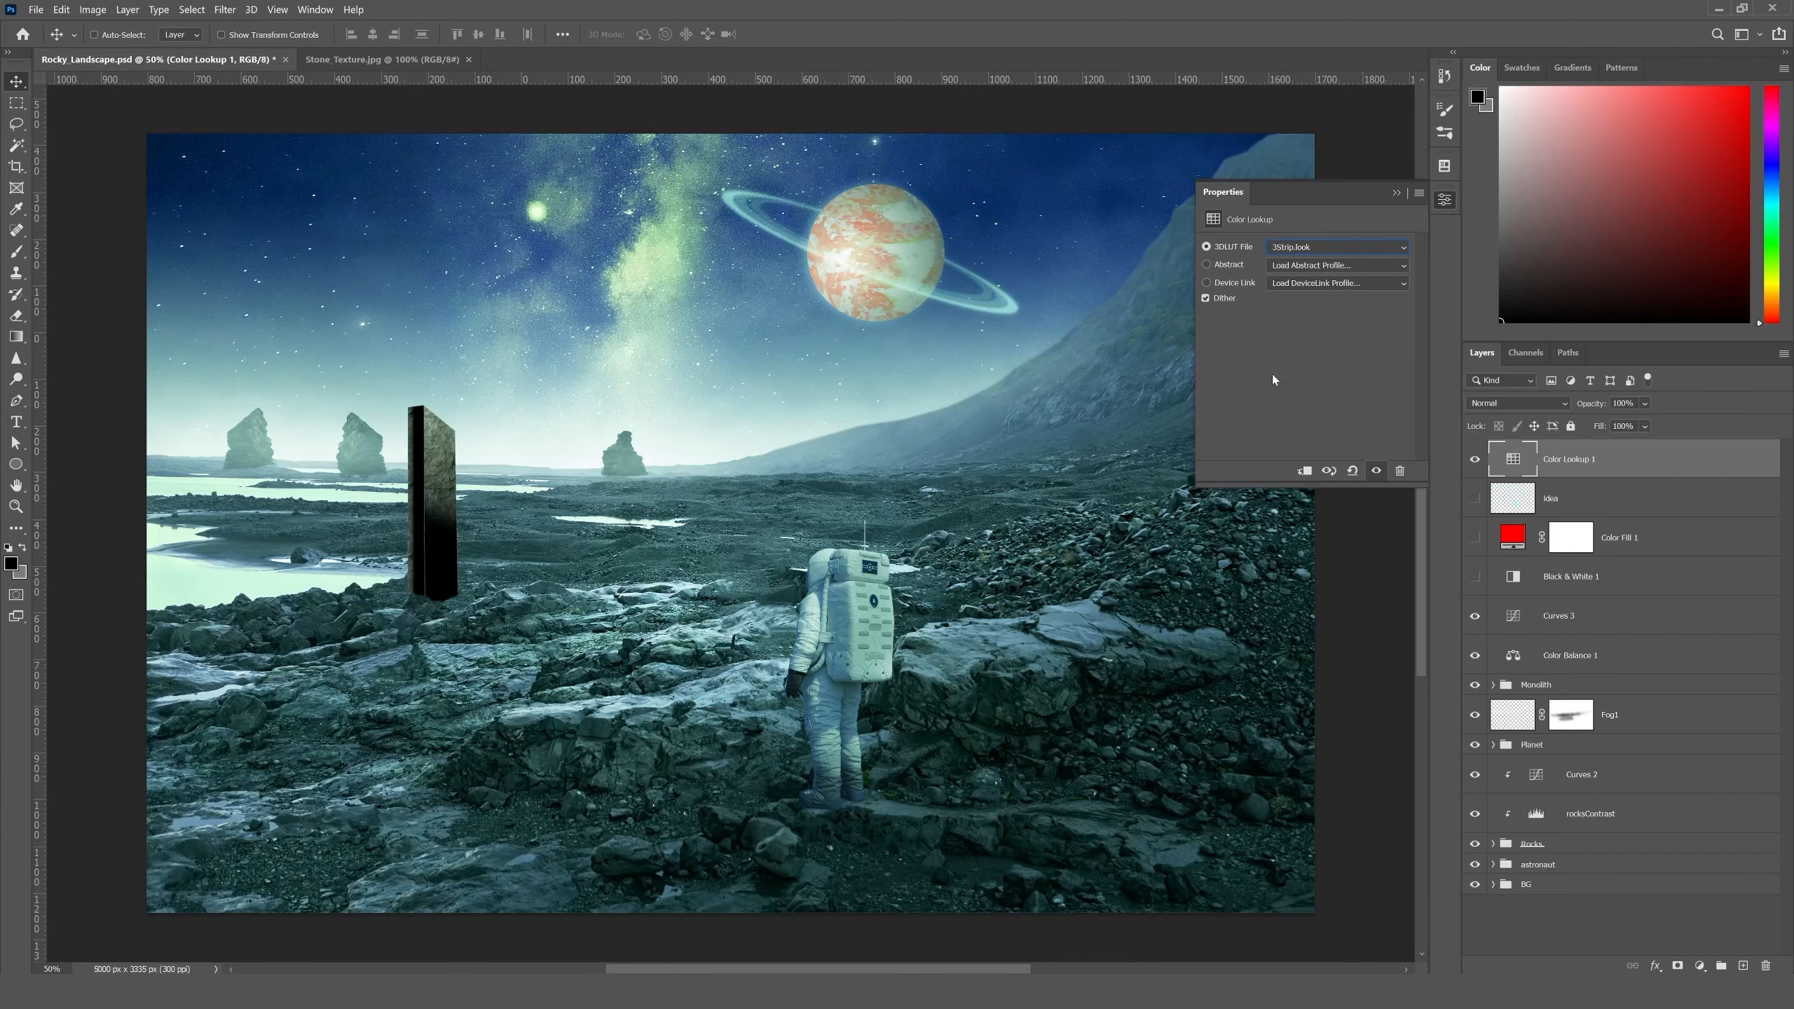
pyautogui.click(1398, 192)
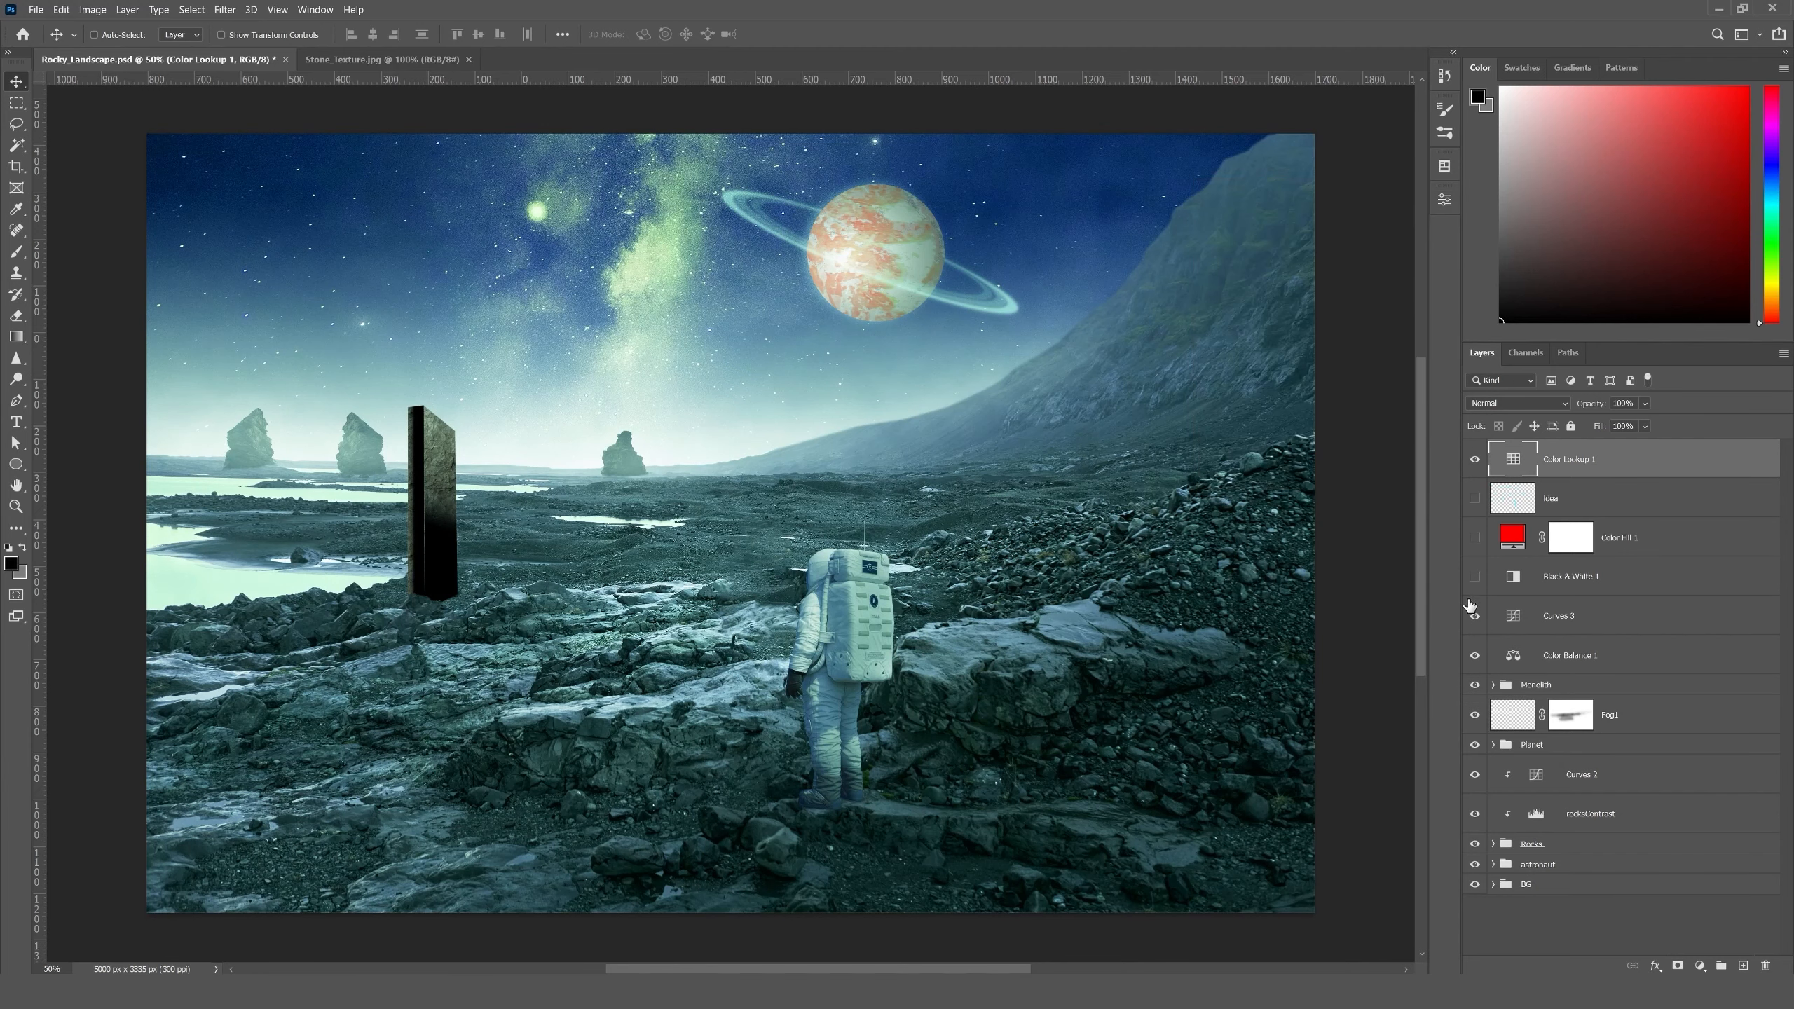
pyautogui.click(1475, 460)
pyautogui.click(1476, 459)
pyautogui.click(1475, 460)
pyautogui.click(1475, 459)
# - Set the Color Lookup layer's blend mode to Color, move it directly above Curves 3, and compare the image with and without it
pyautogui.click(1511, 404)
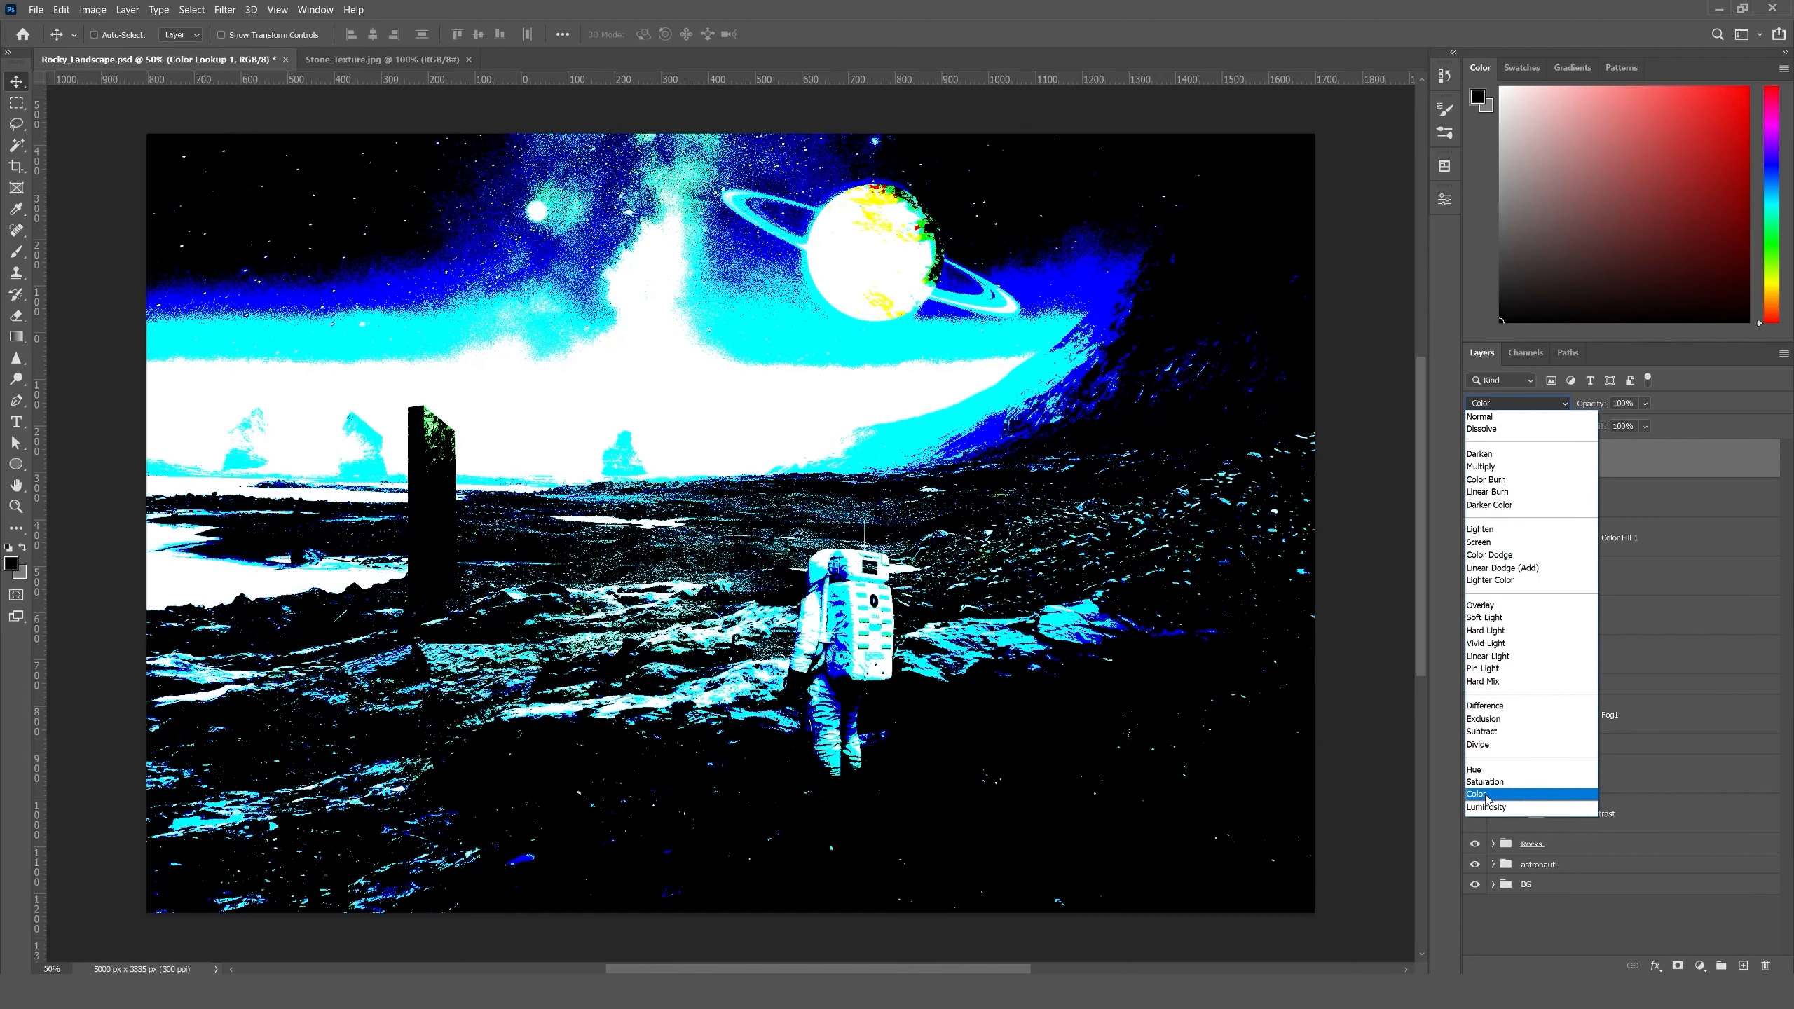
pyautogui.click(1487, 794)
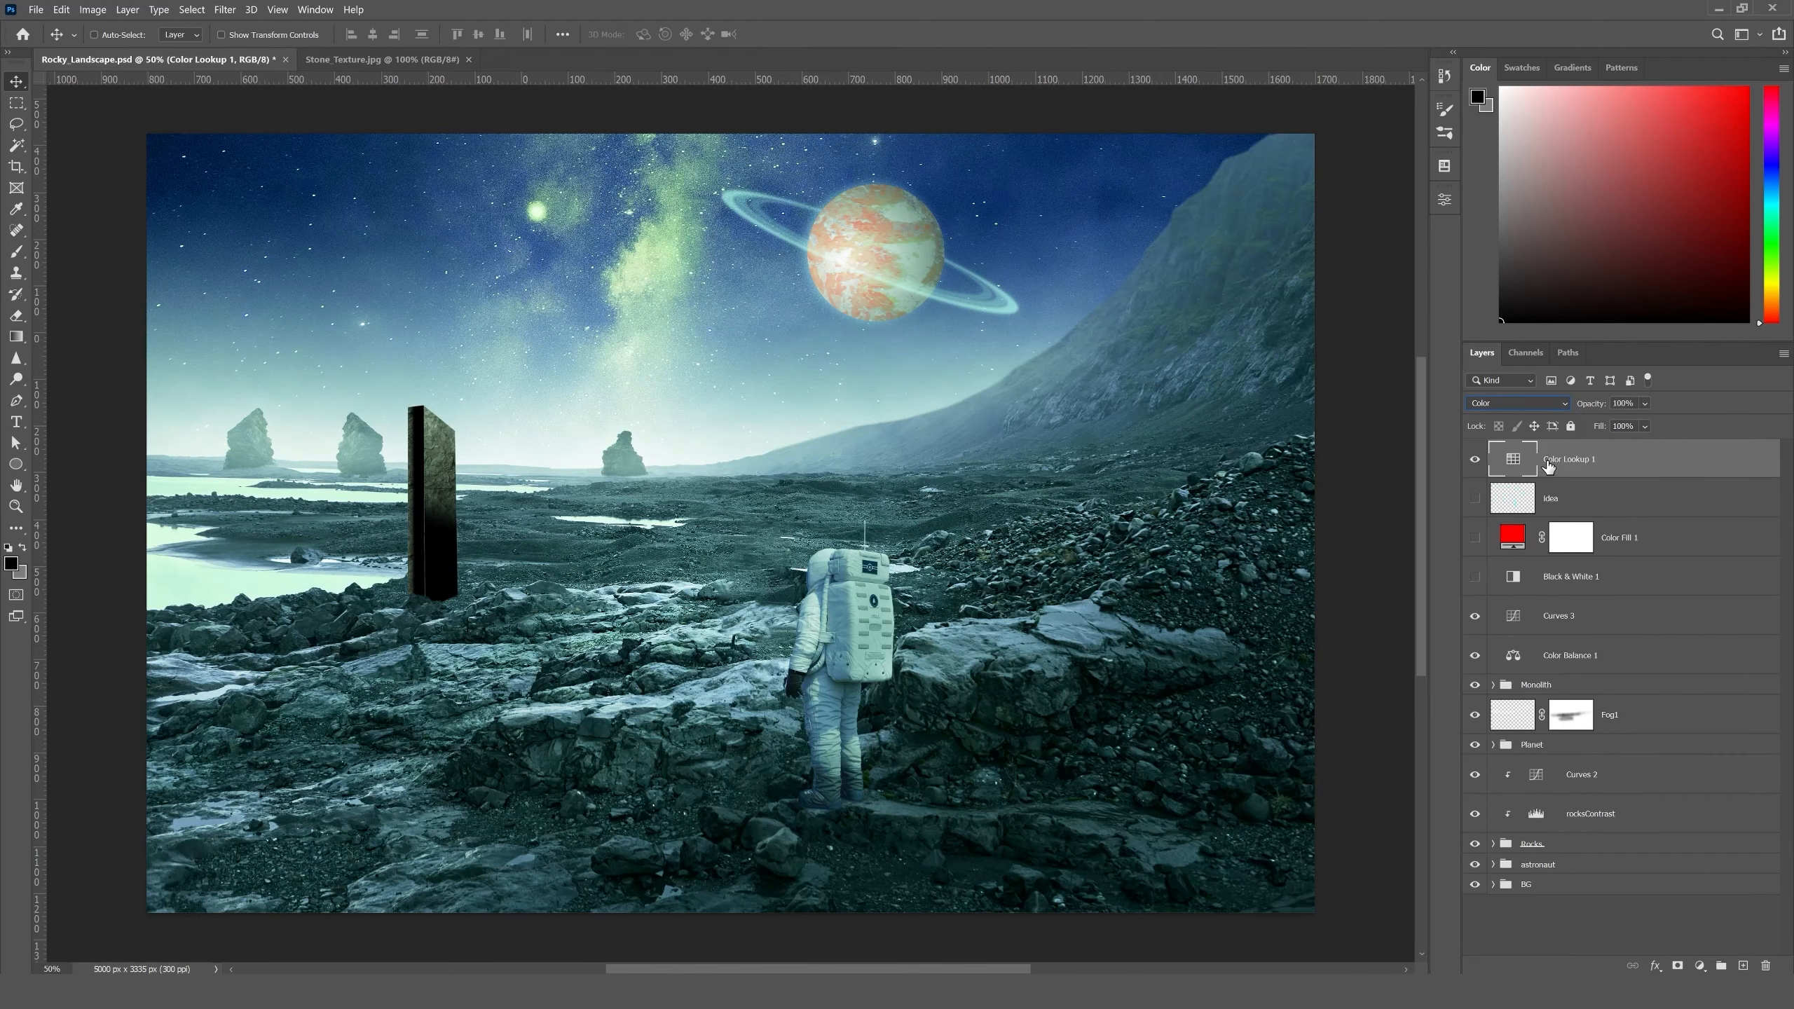
pyautogui.moveTo(1575, 464); pyautogui.dragTo(1574, 593)
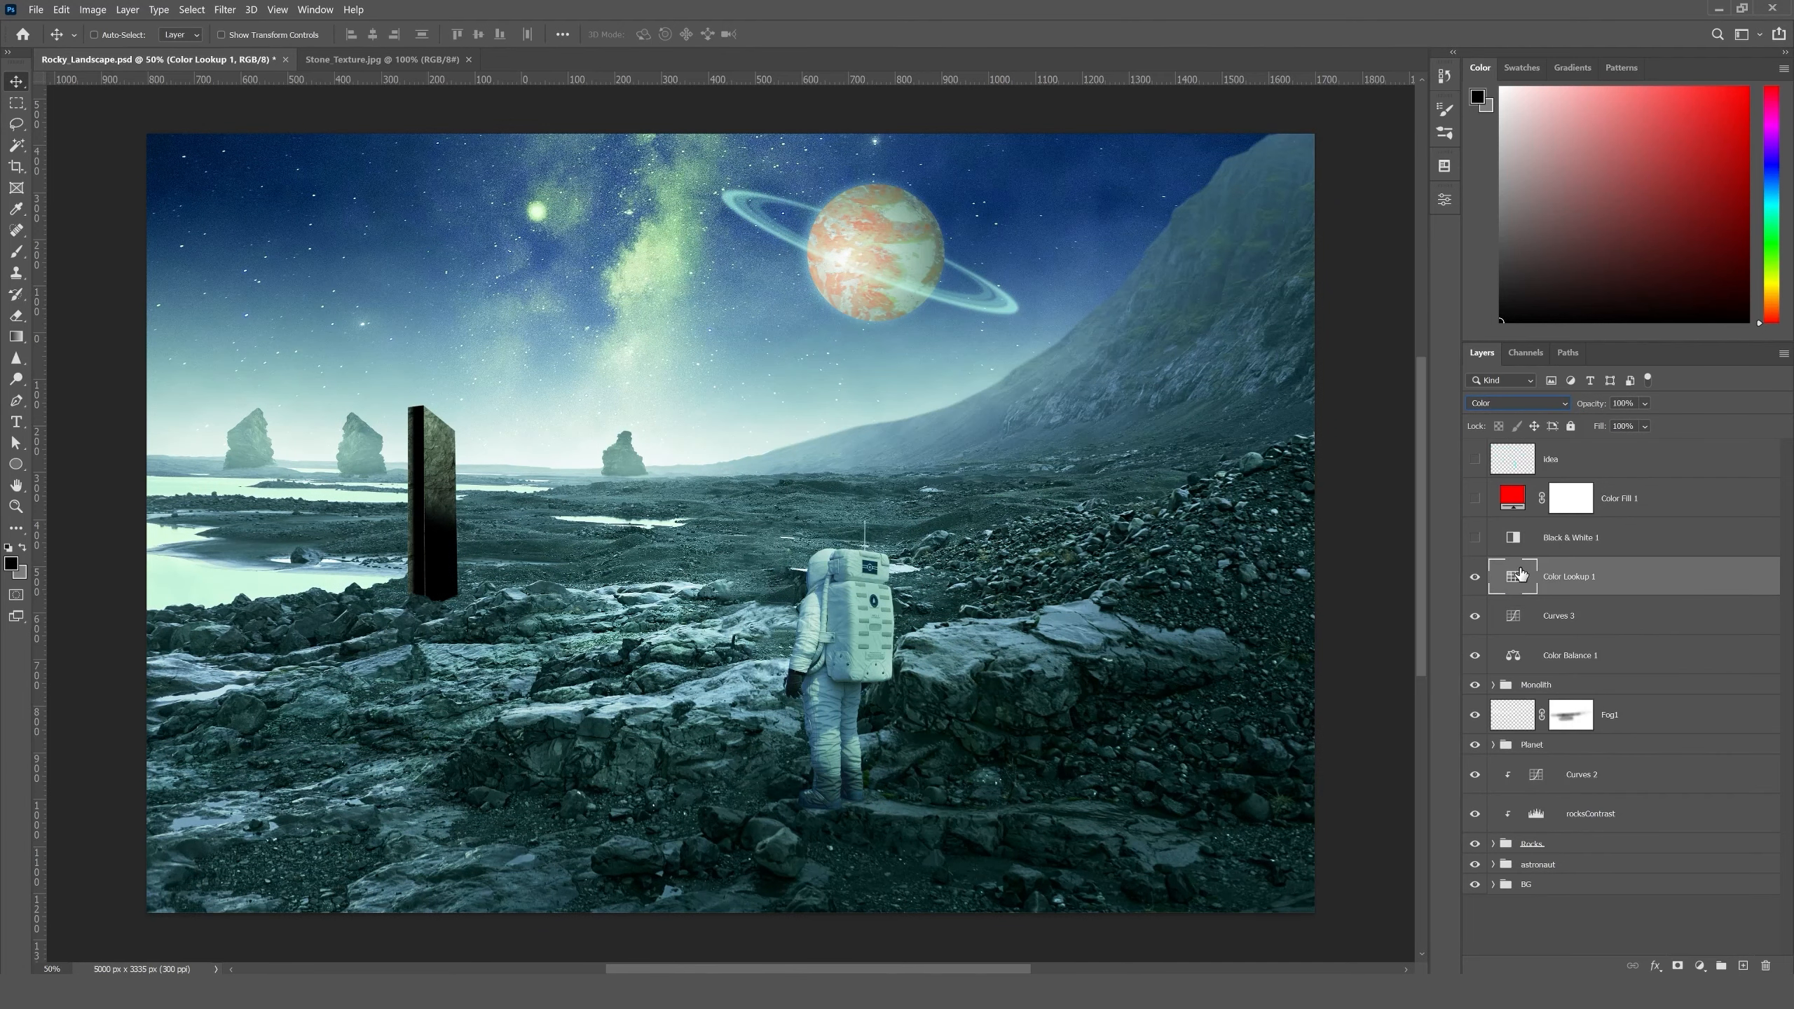
pyautogui.click(1475, 580)
pyautogui.click(1475, 580)
pyautogui.click(1475, 580)
pyautogui.click(1475, 580)
pyautogui.click(1475, 580)
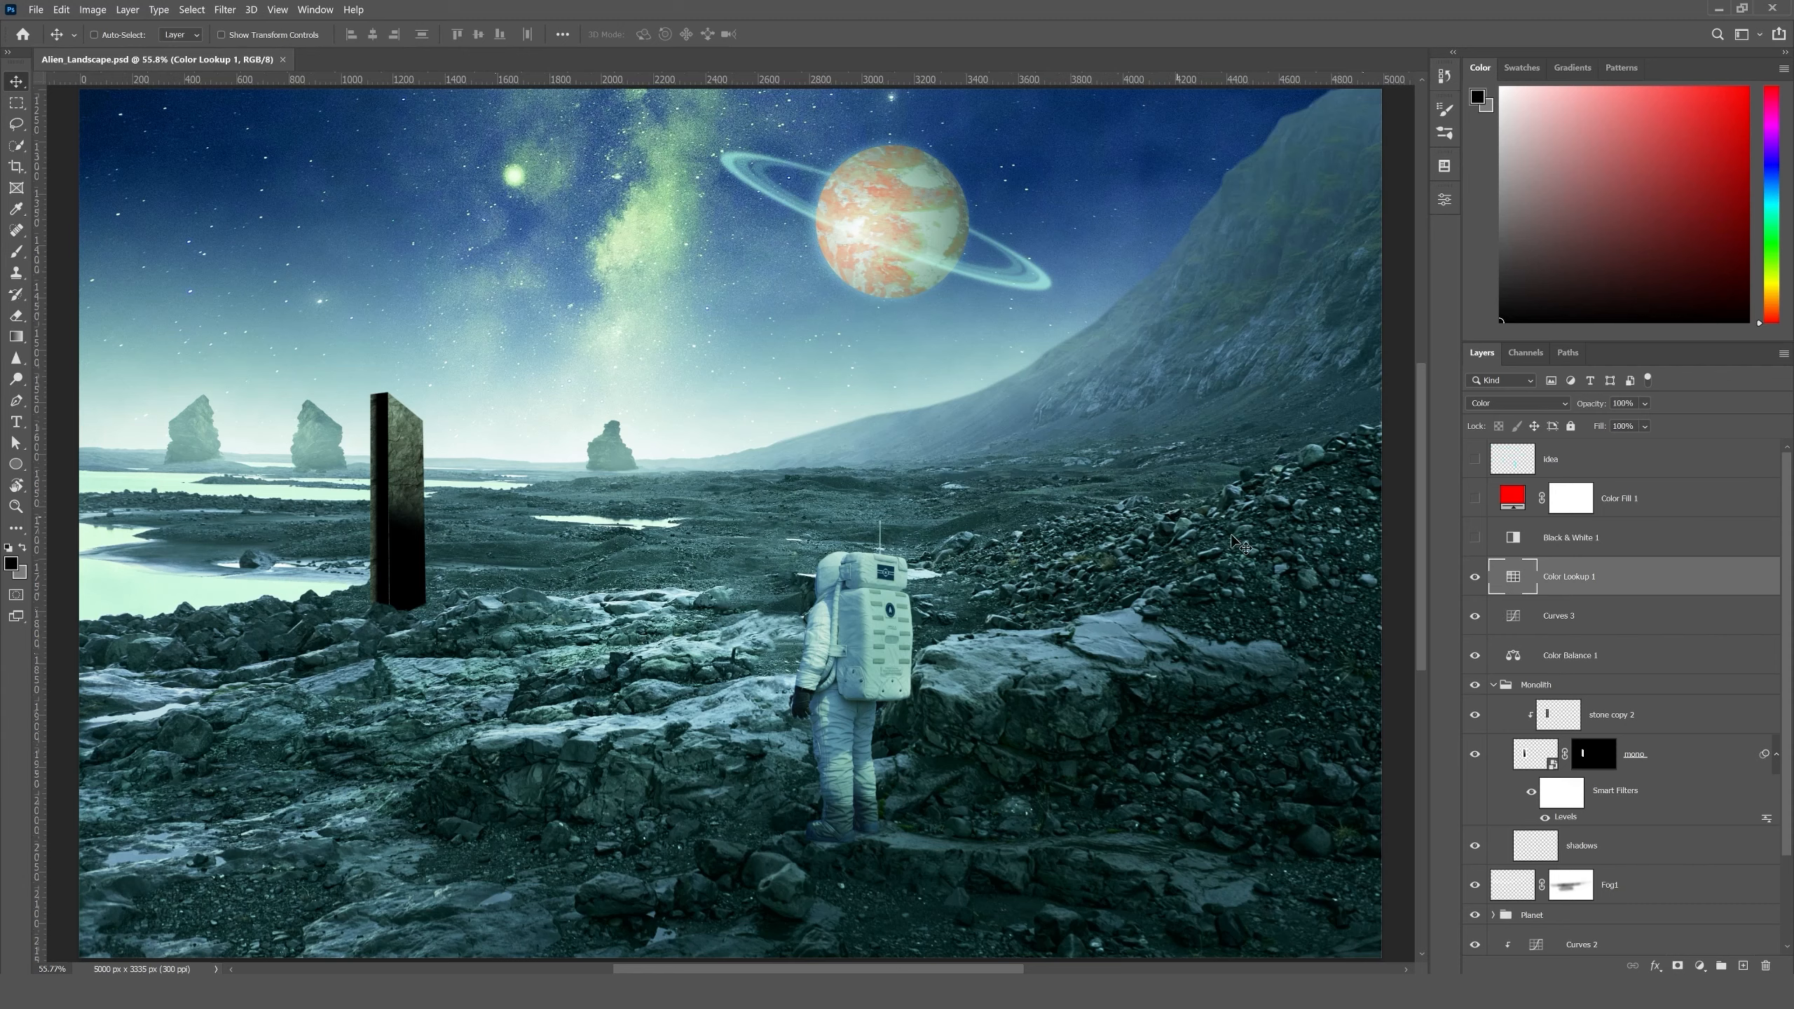
# - Using the Black & White 1 check layer as a temporary view, set the mono layer's Levels filter output black to 45
pyautogui.click(1475, 539)
pyautogui.click(1573, 545)
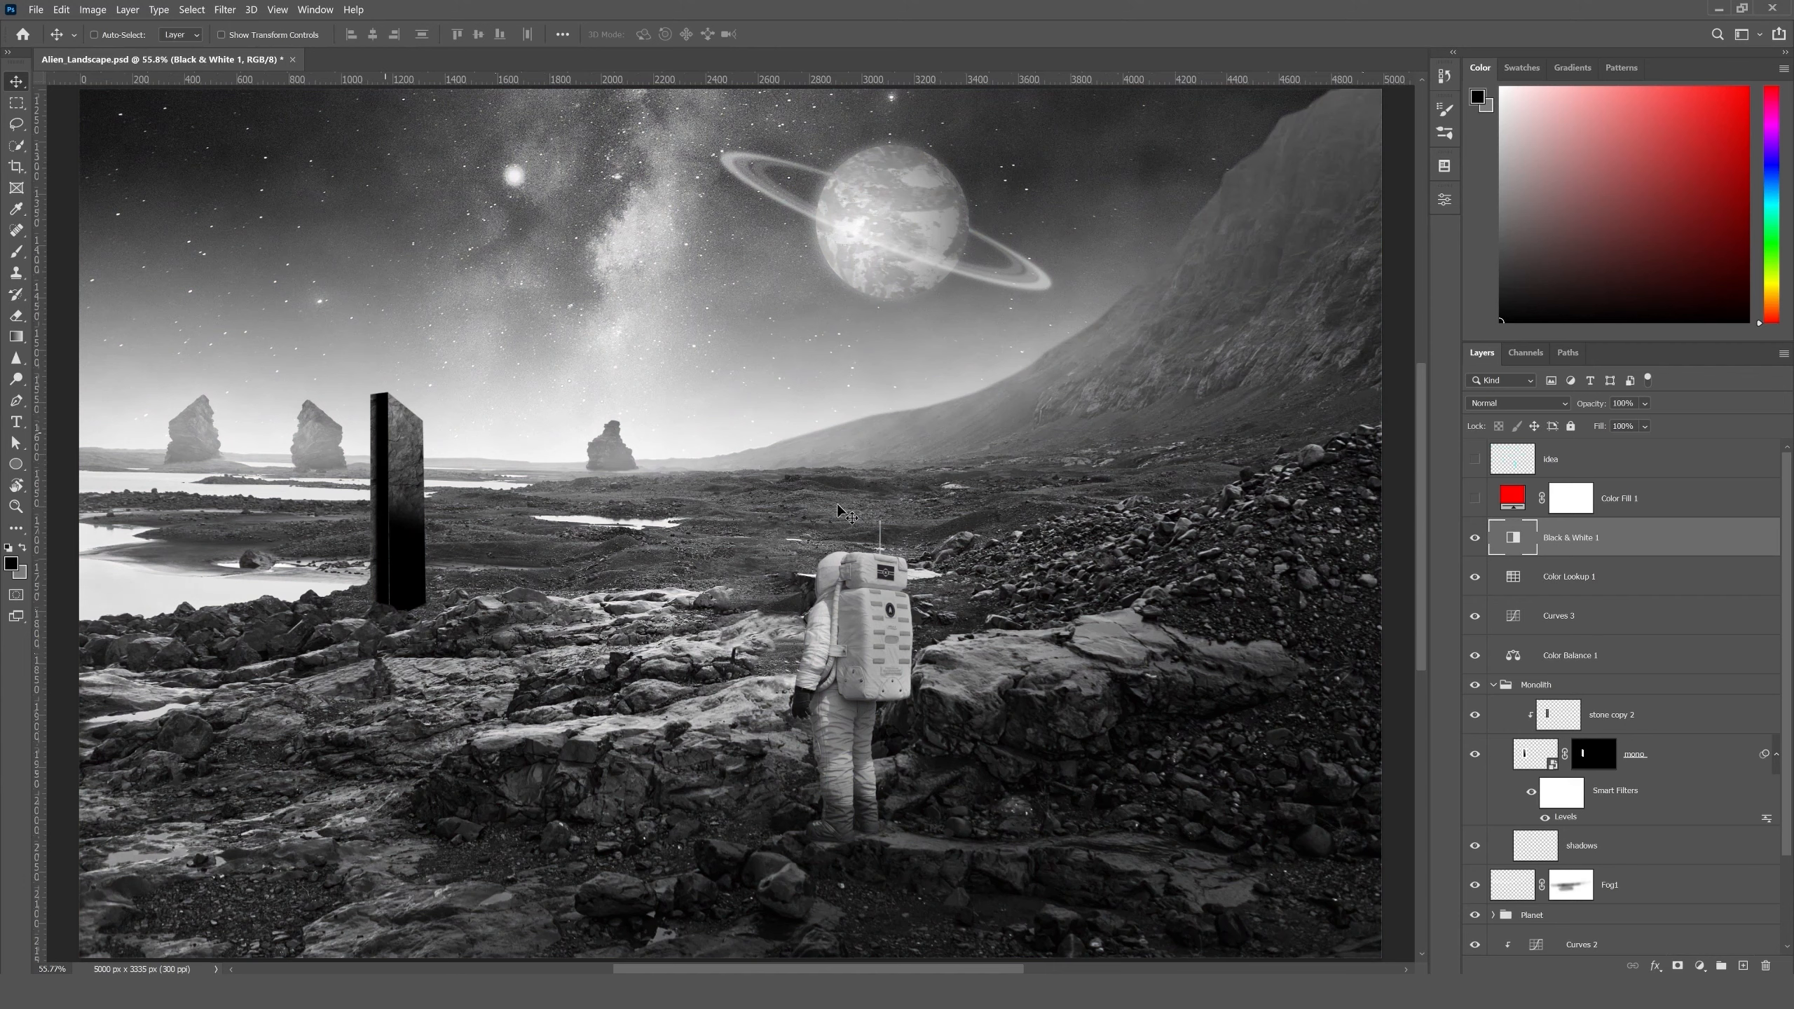
pyautogui.click(1531, 760)
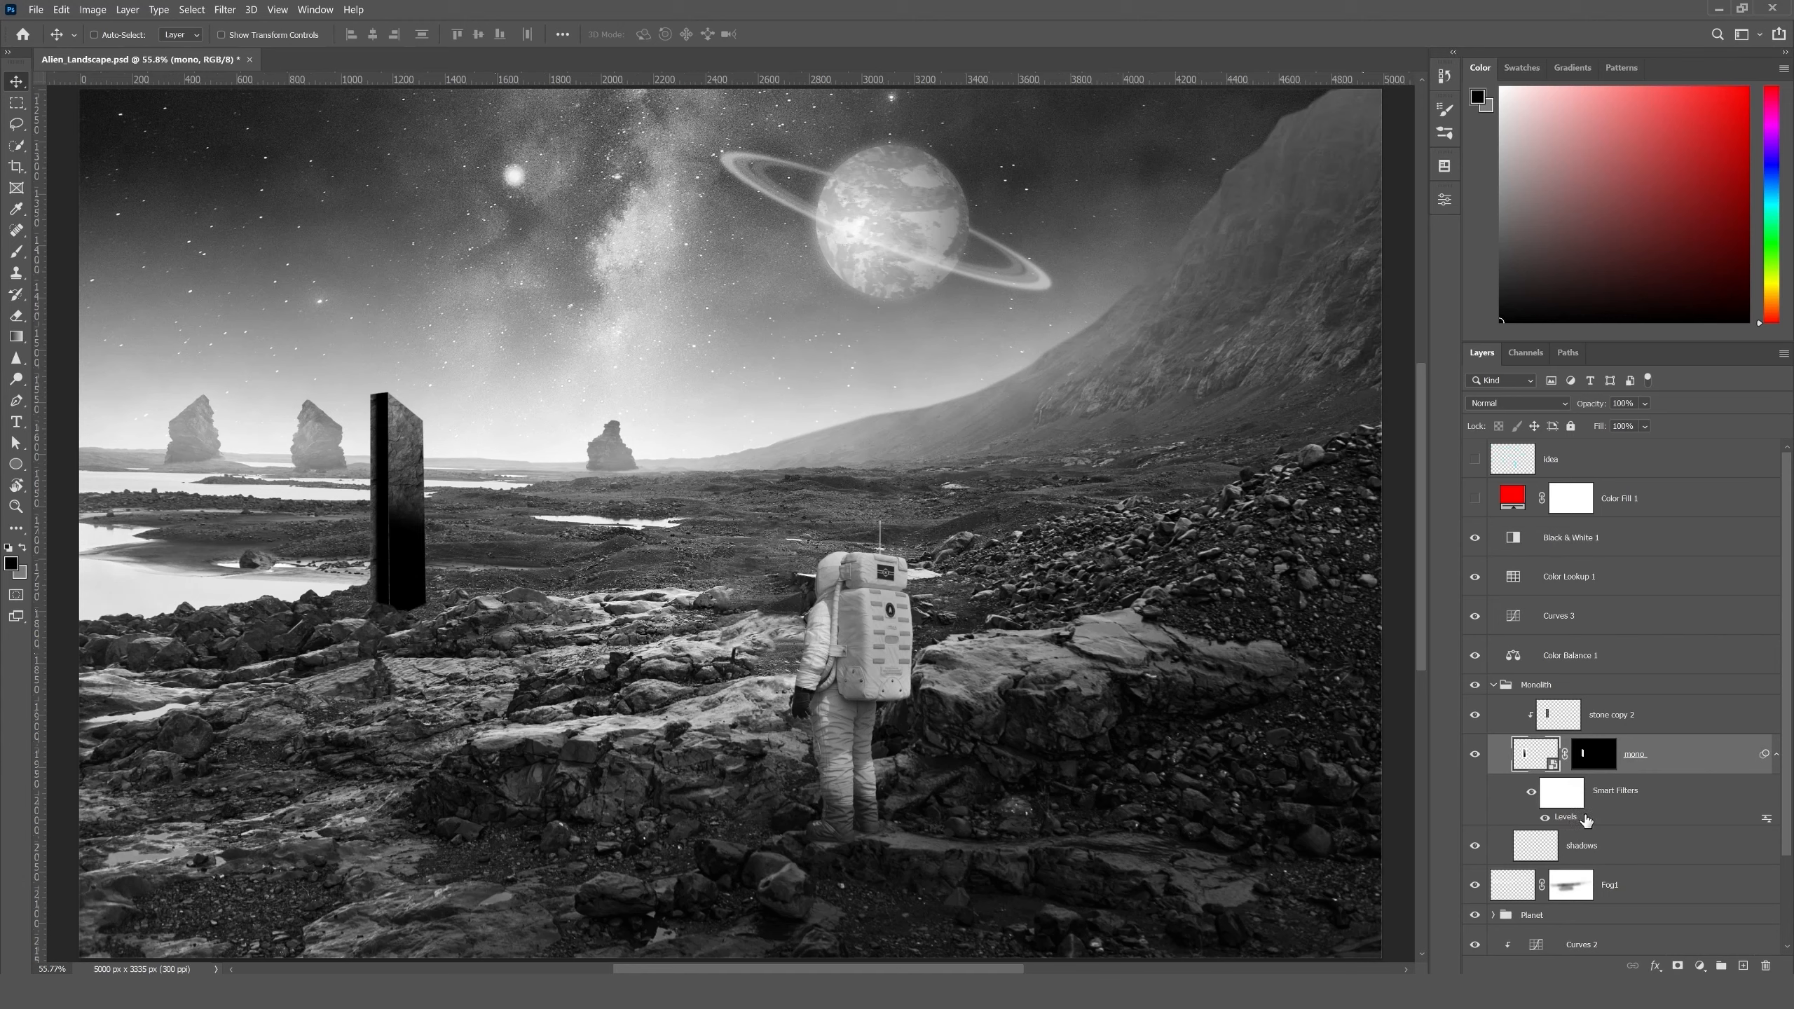
pyautogui.doubleClick(1654, 817)
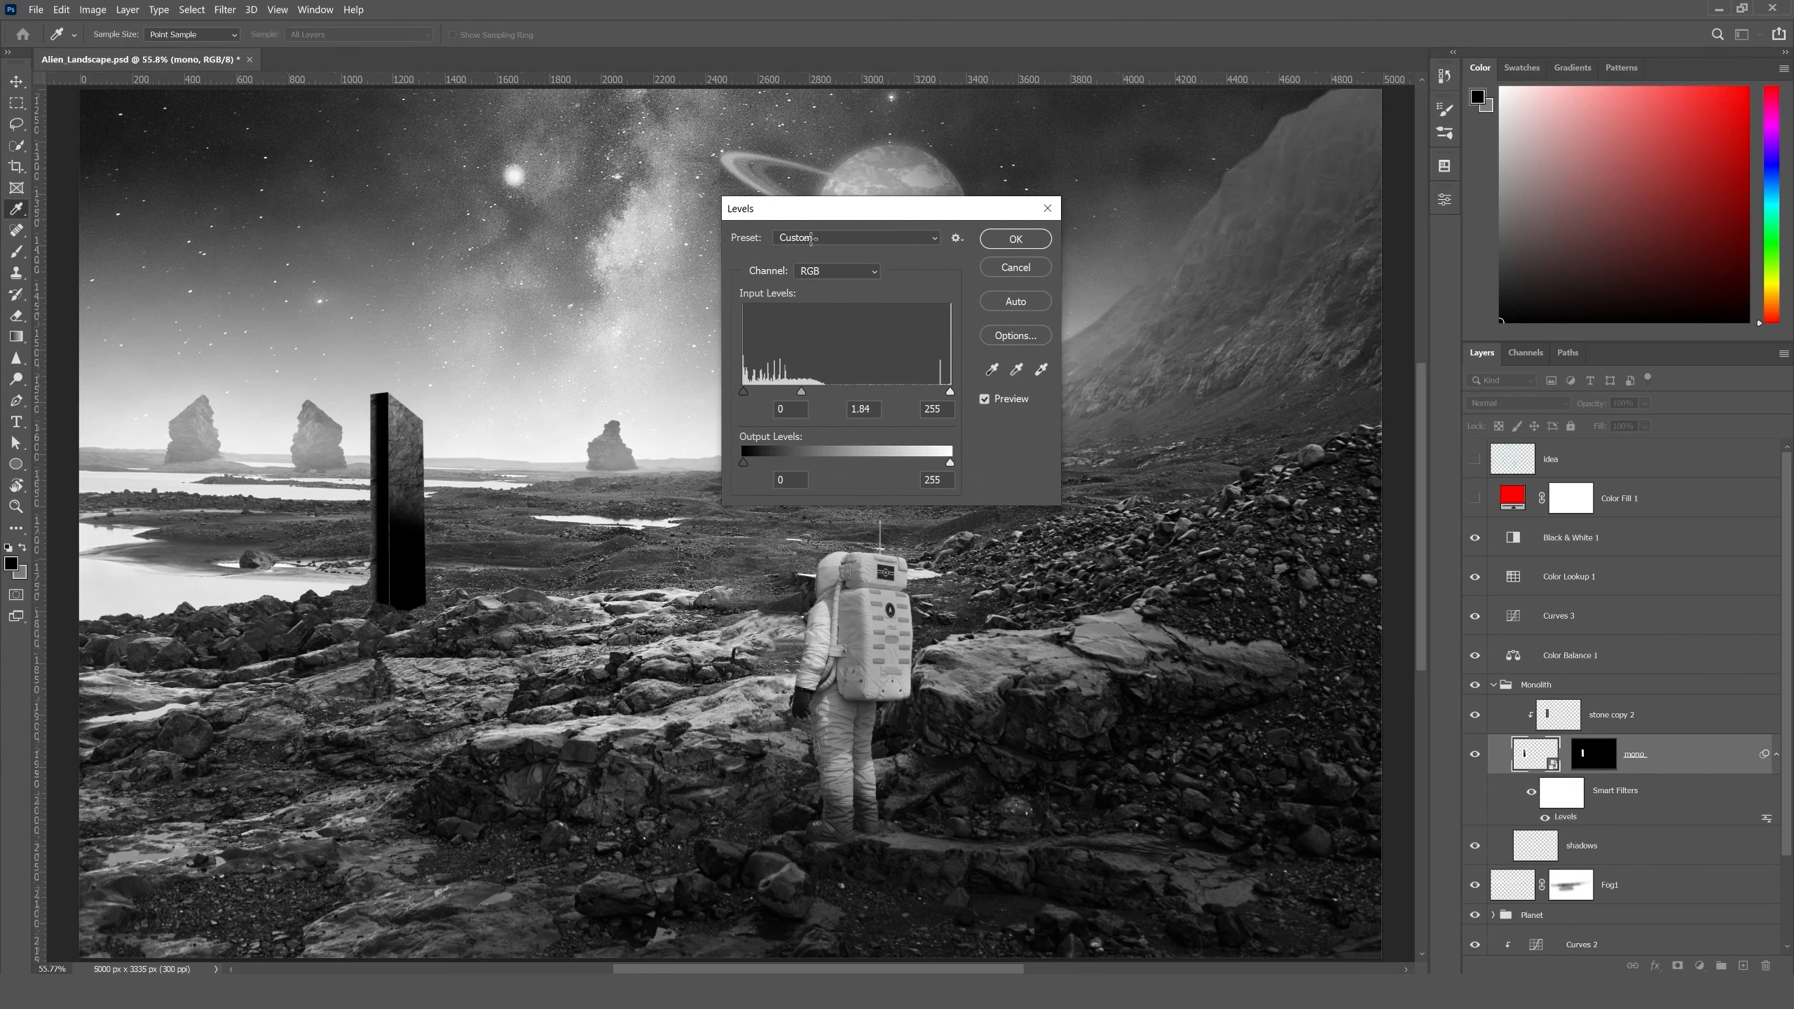
pyautogui.moveTo(847, 210); pyautogui.dragTo(949, 335)
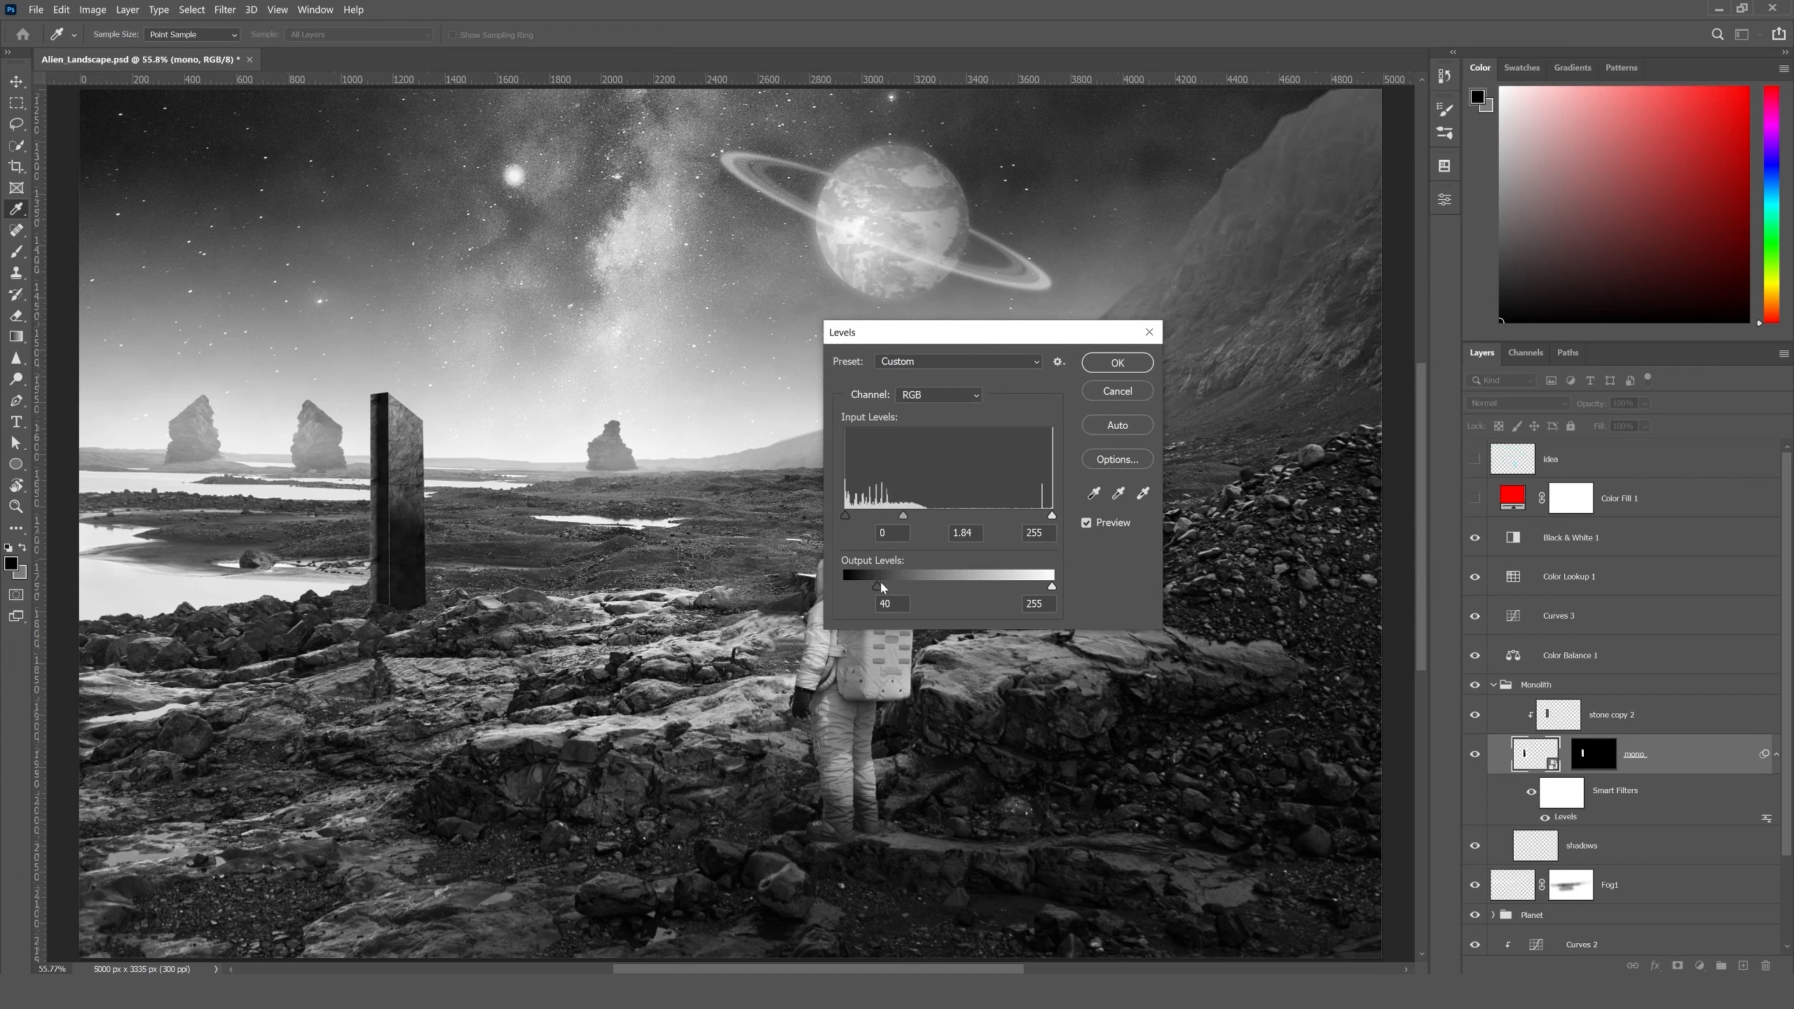
pyautogui.moveTo(876, 584); pyautogui.dragTo(882, 585)
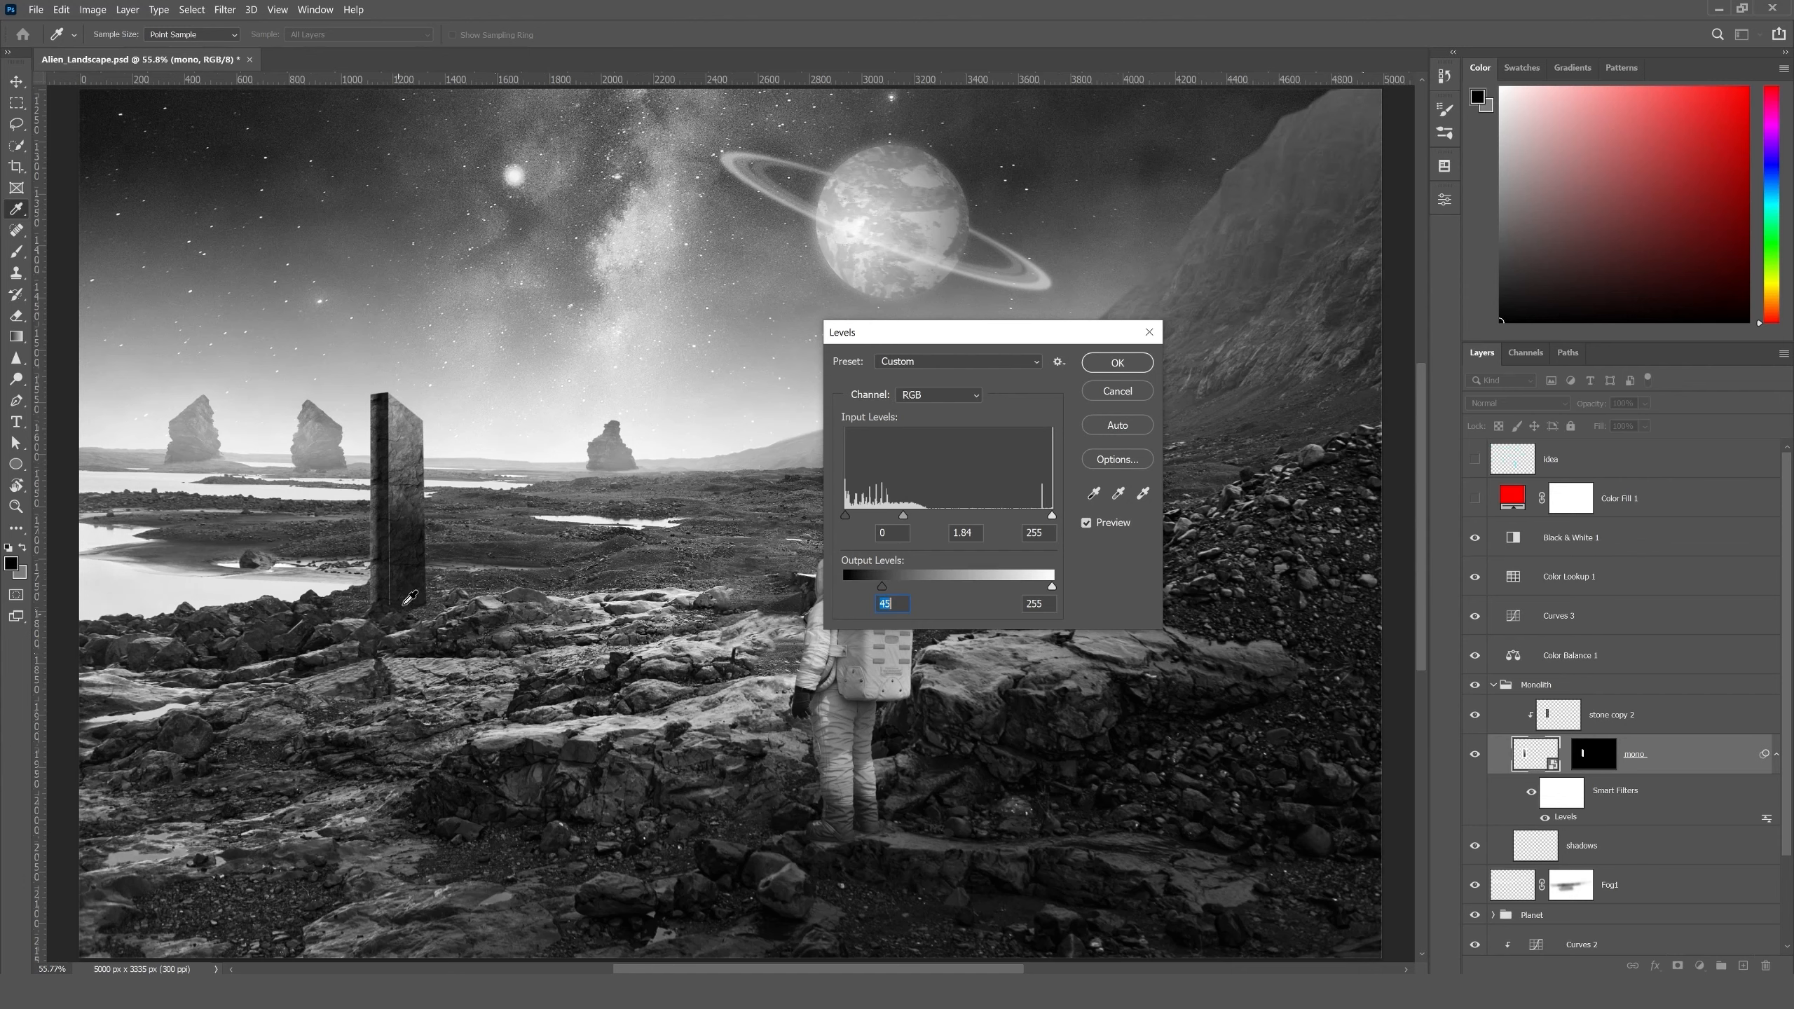
pyautogui.press('Return')
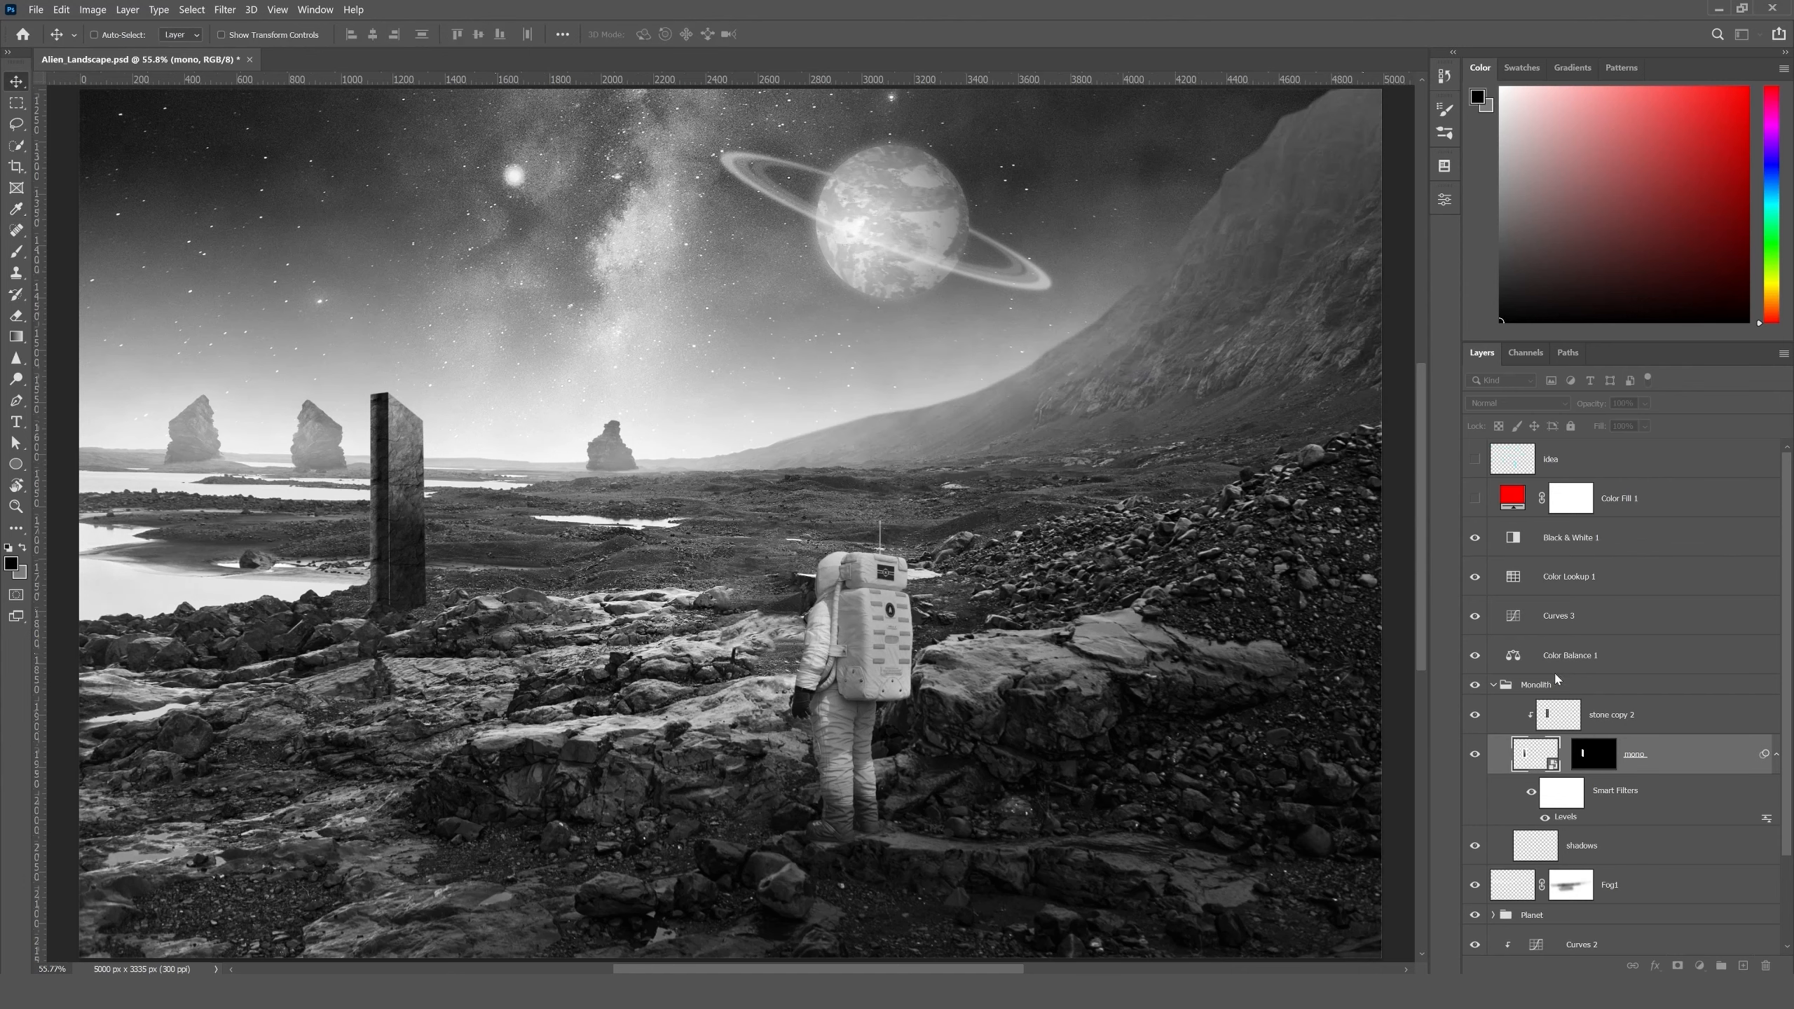
pyautogui.click(1475, 539)
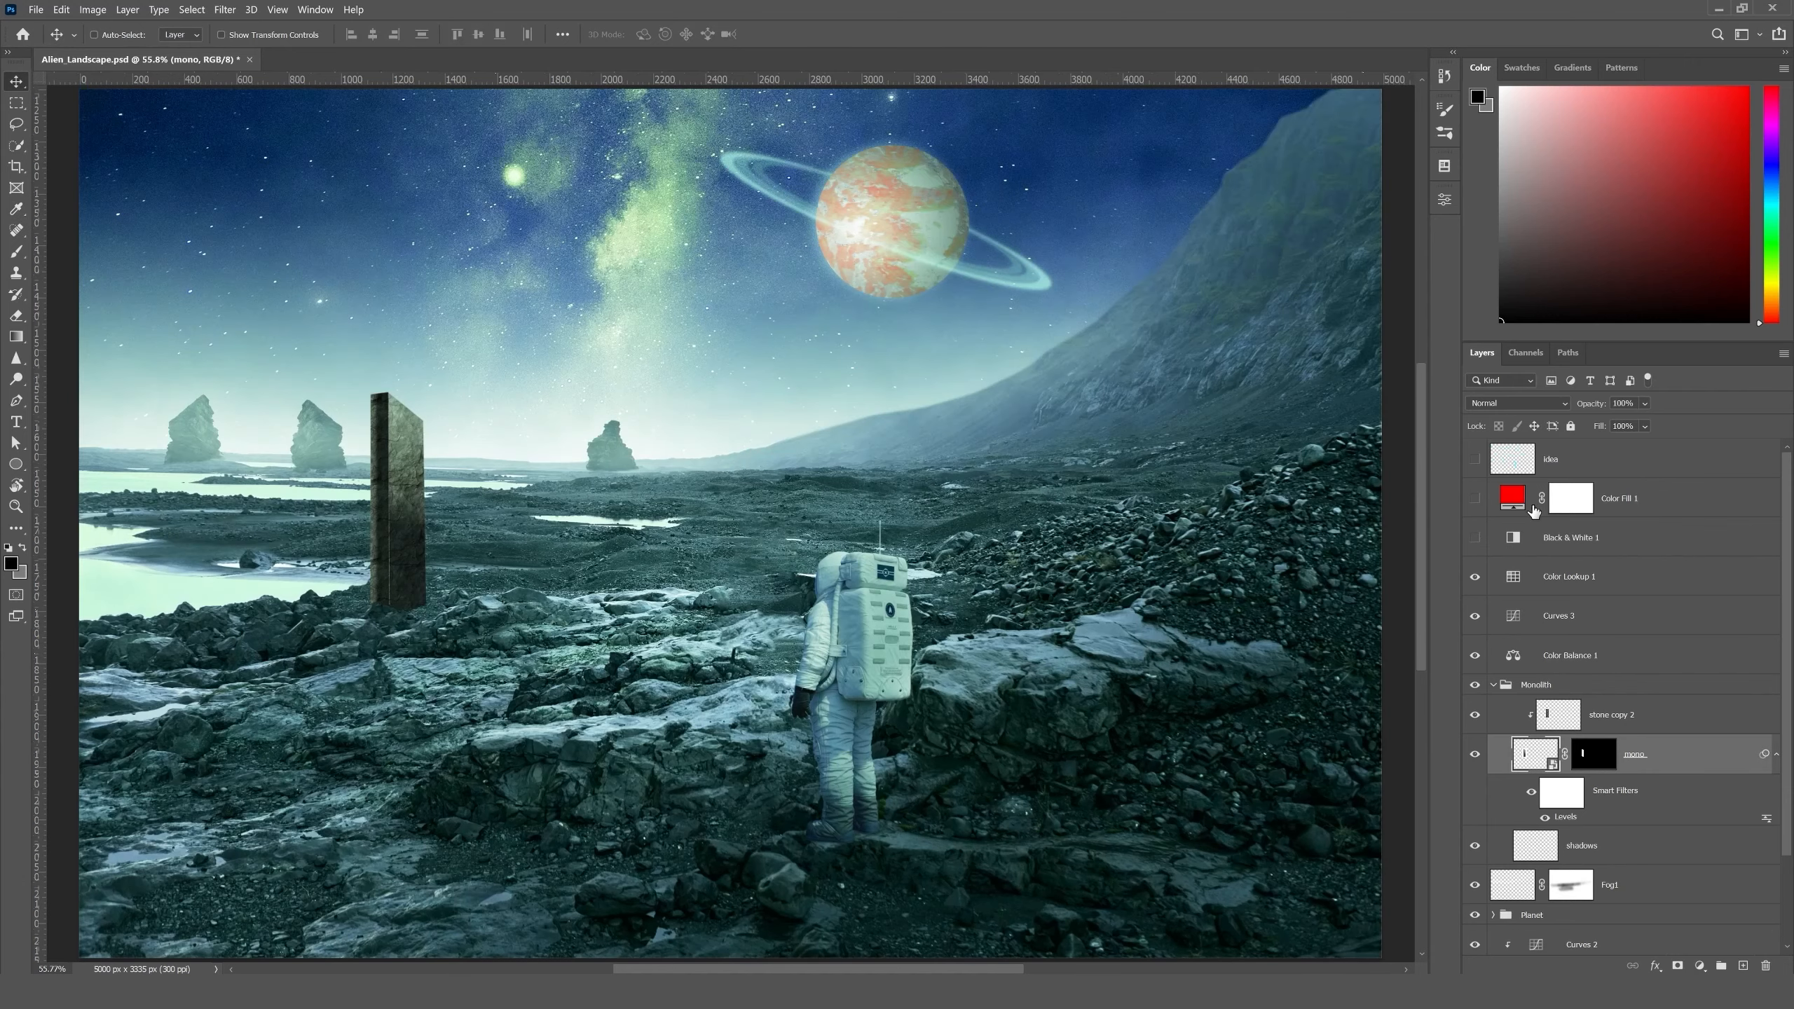
# - Examine the monolith's color saturation with the Color Fill 1 check layer shown, and briefly isolate the stone copy 2 texture
pyautogui.click(1475, 499)
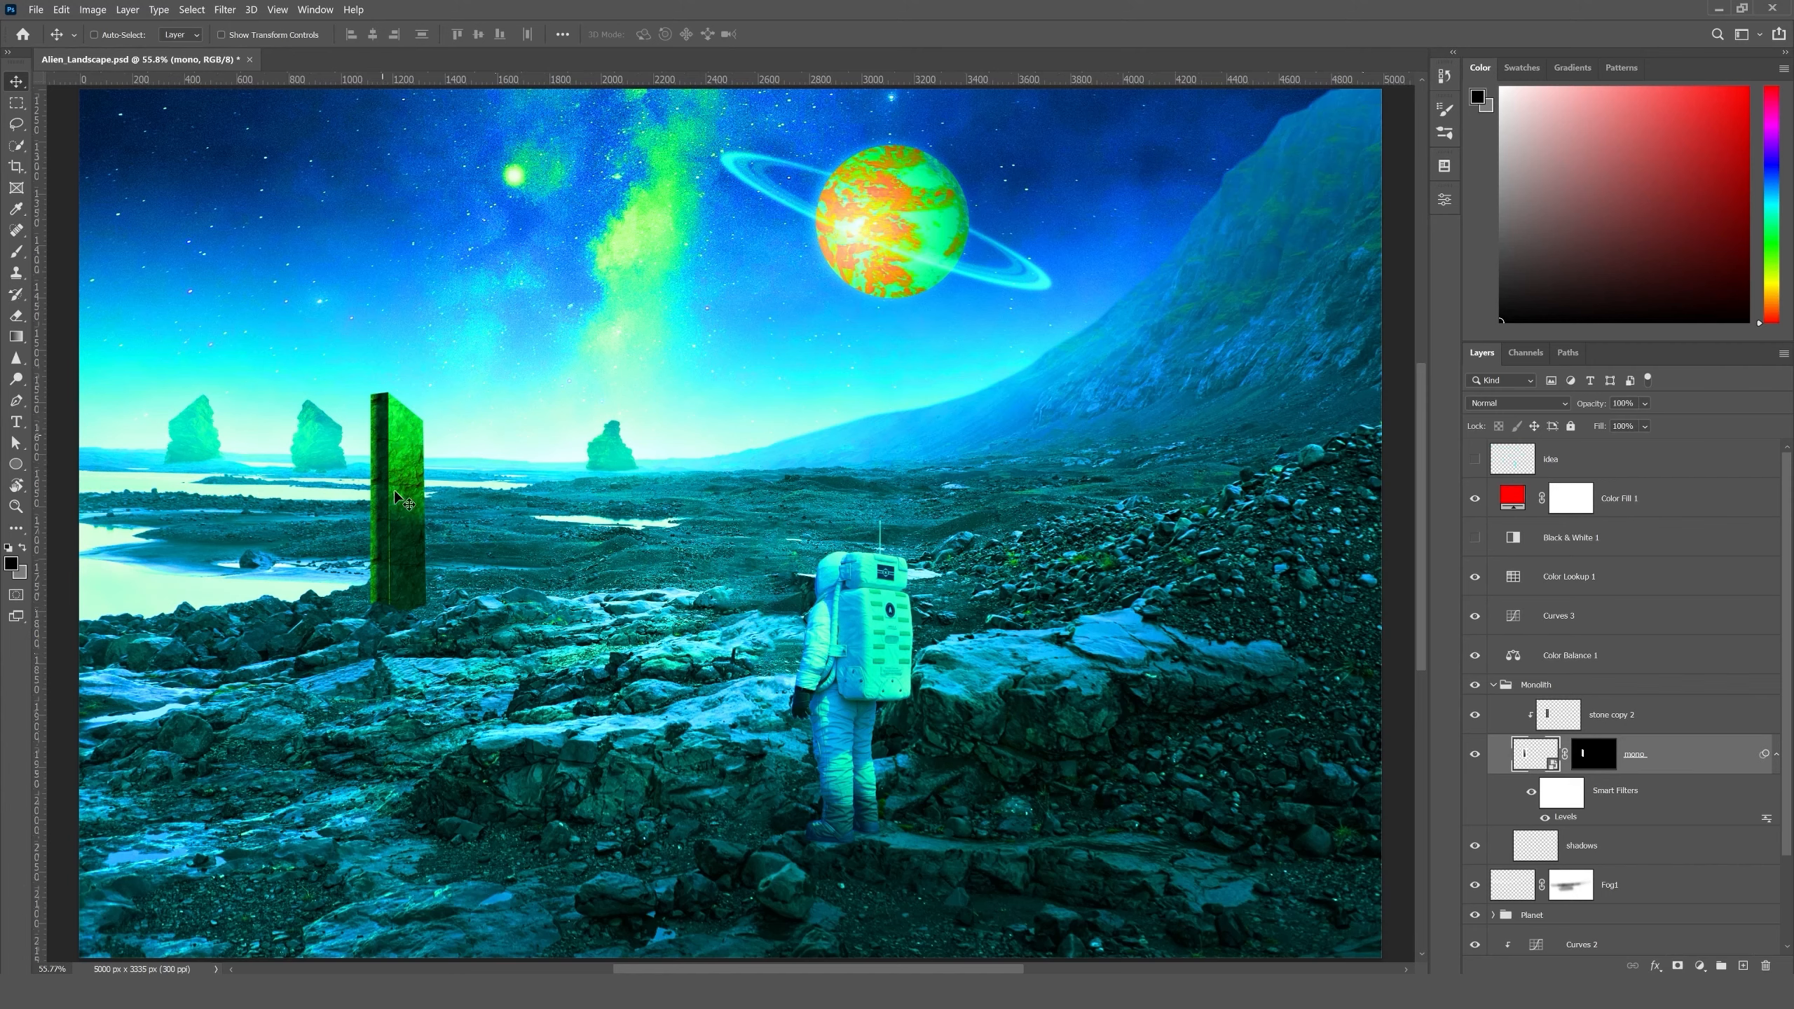
pyautogui.click(1609, 715)
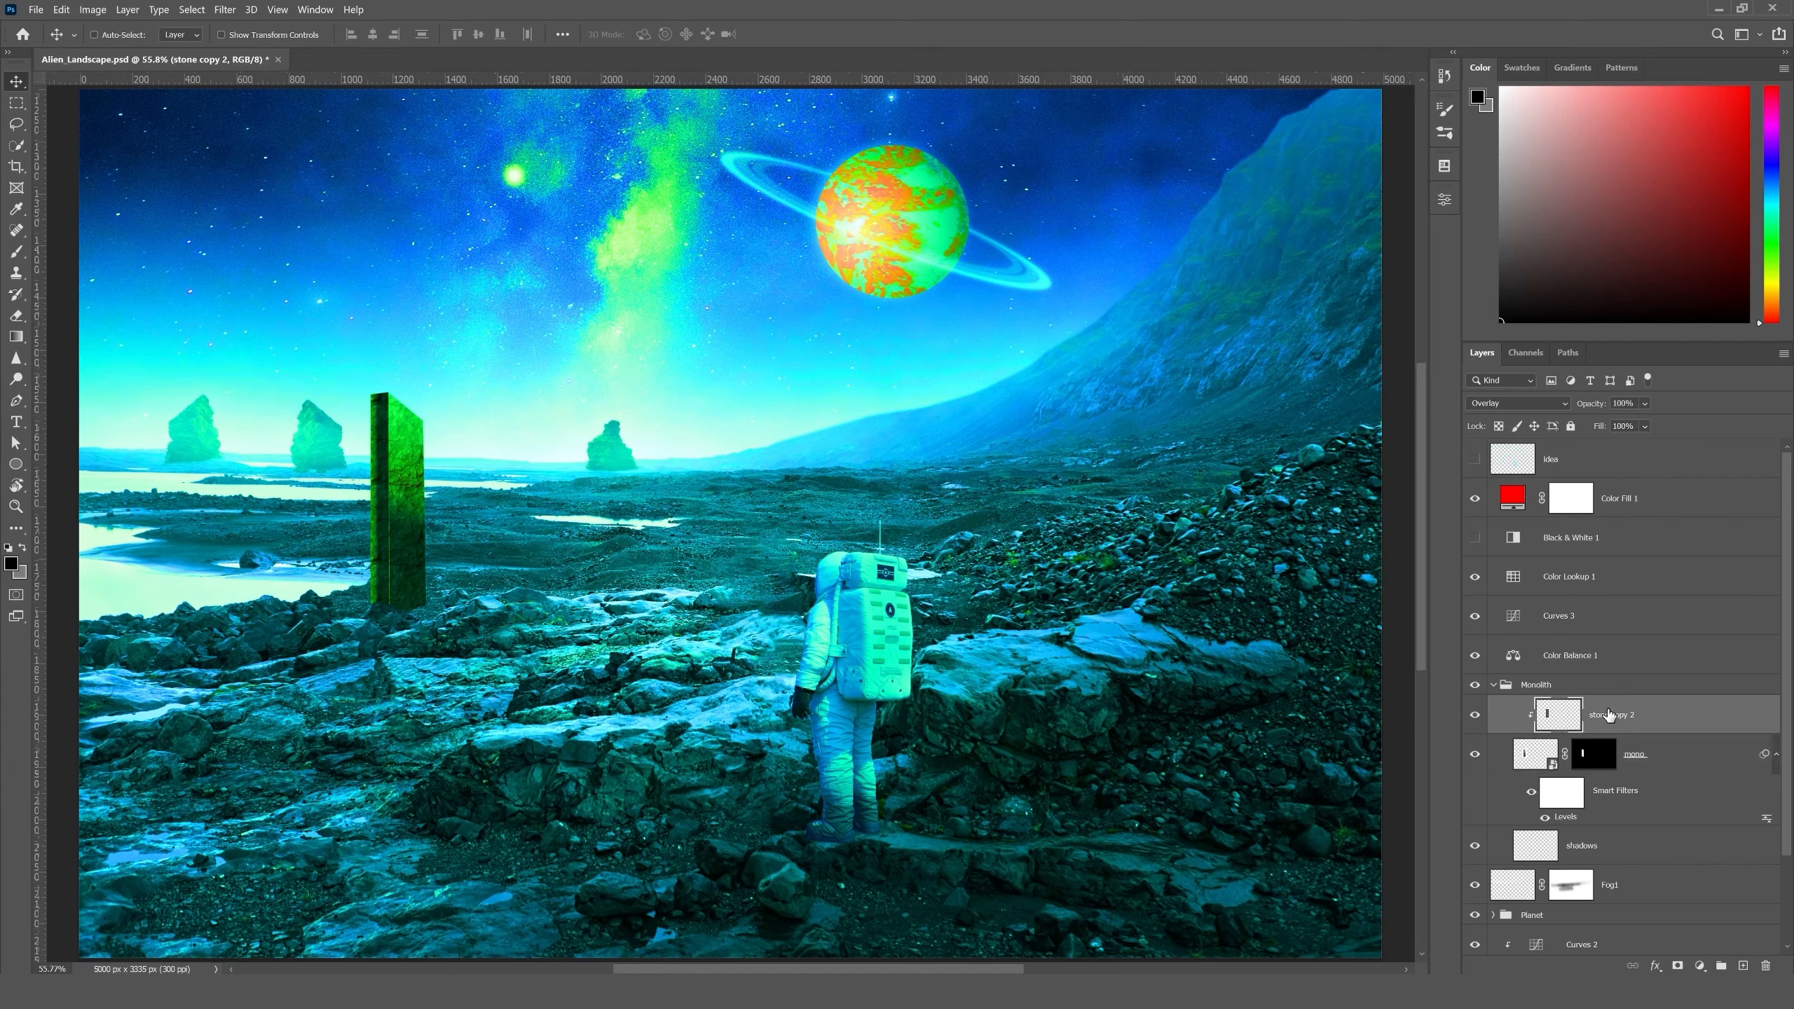
pyautogui.keyDown('alt'); pyautogui.click(1475, 715); pyautogui.keyUp('alt')
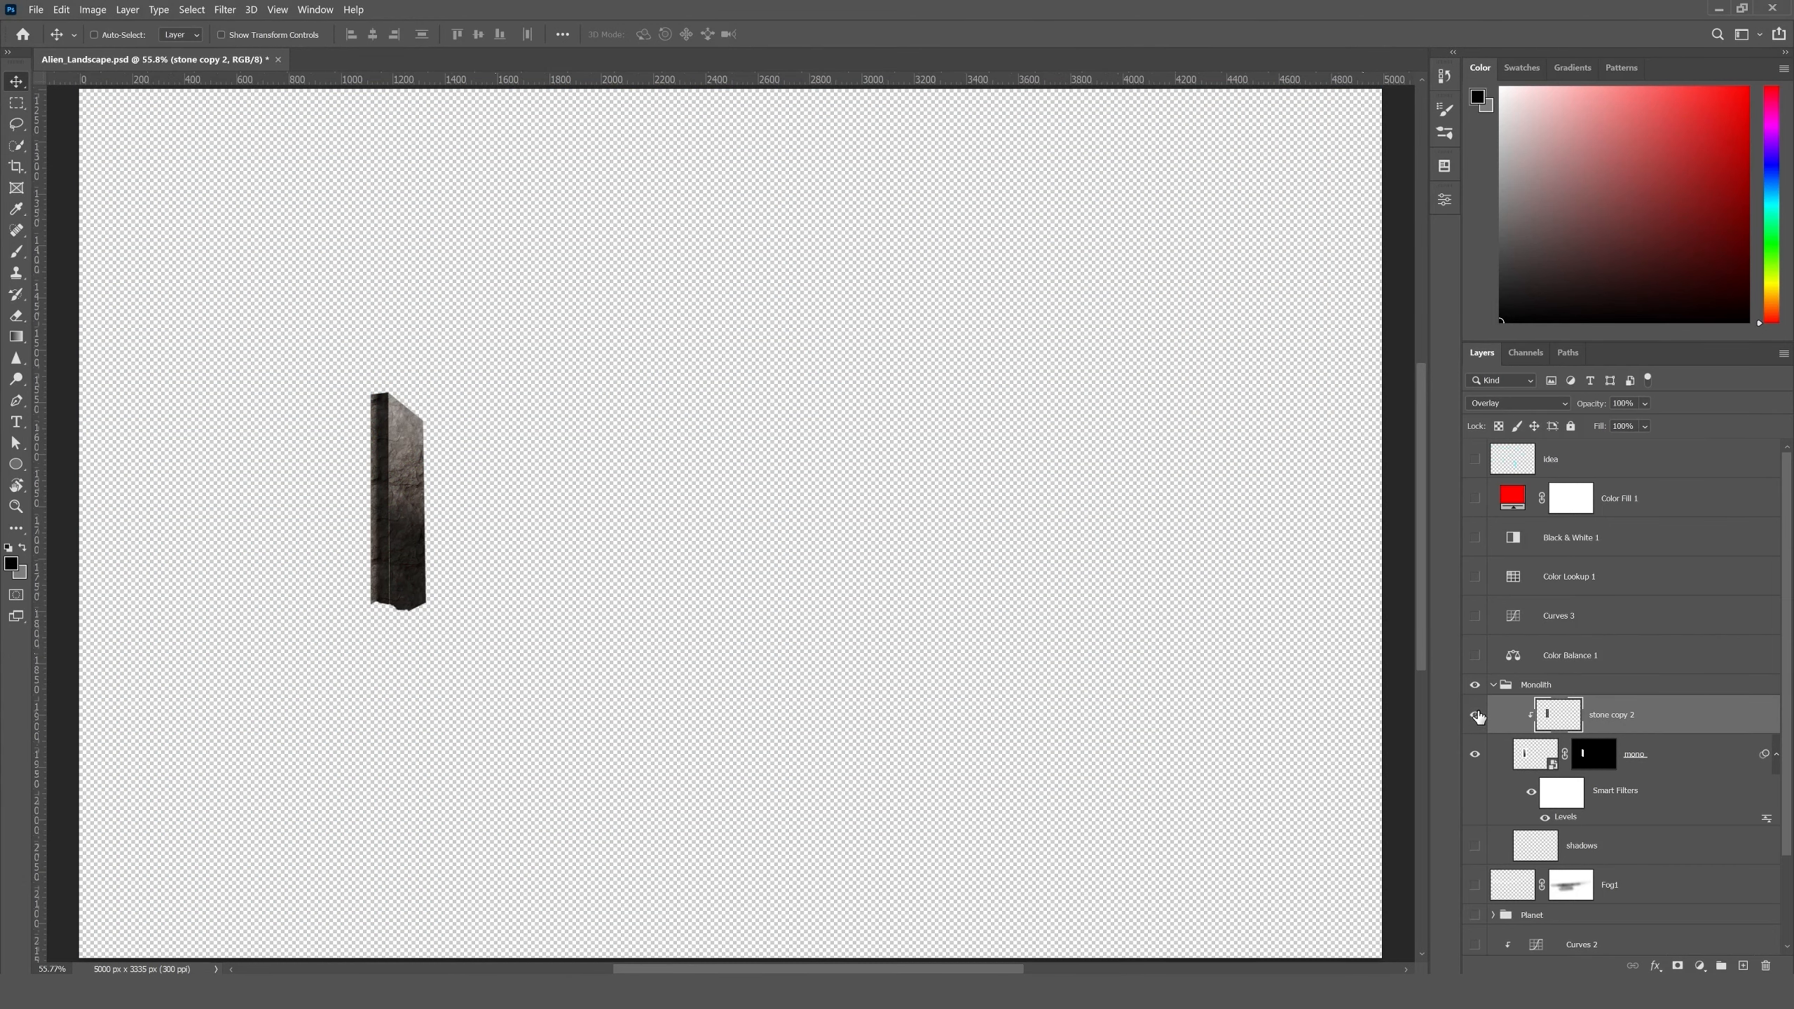
pyautogui.keyDown('alt'); pyautogui.click(1476, 715); pyautogui.keyUp('alt')
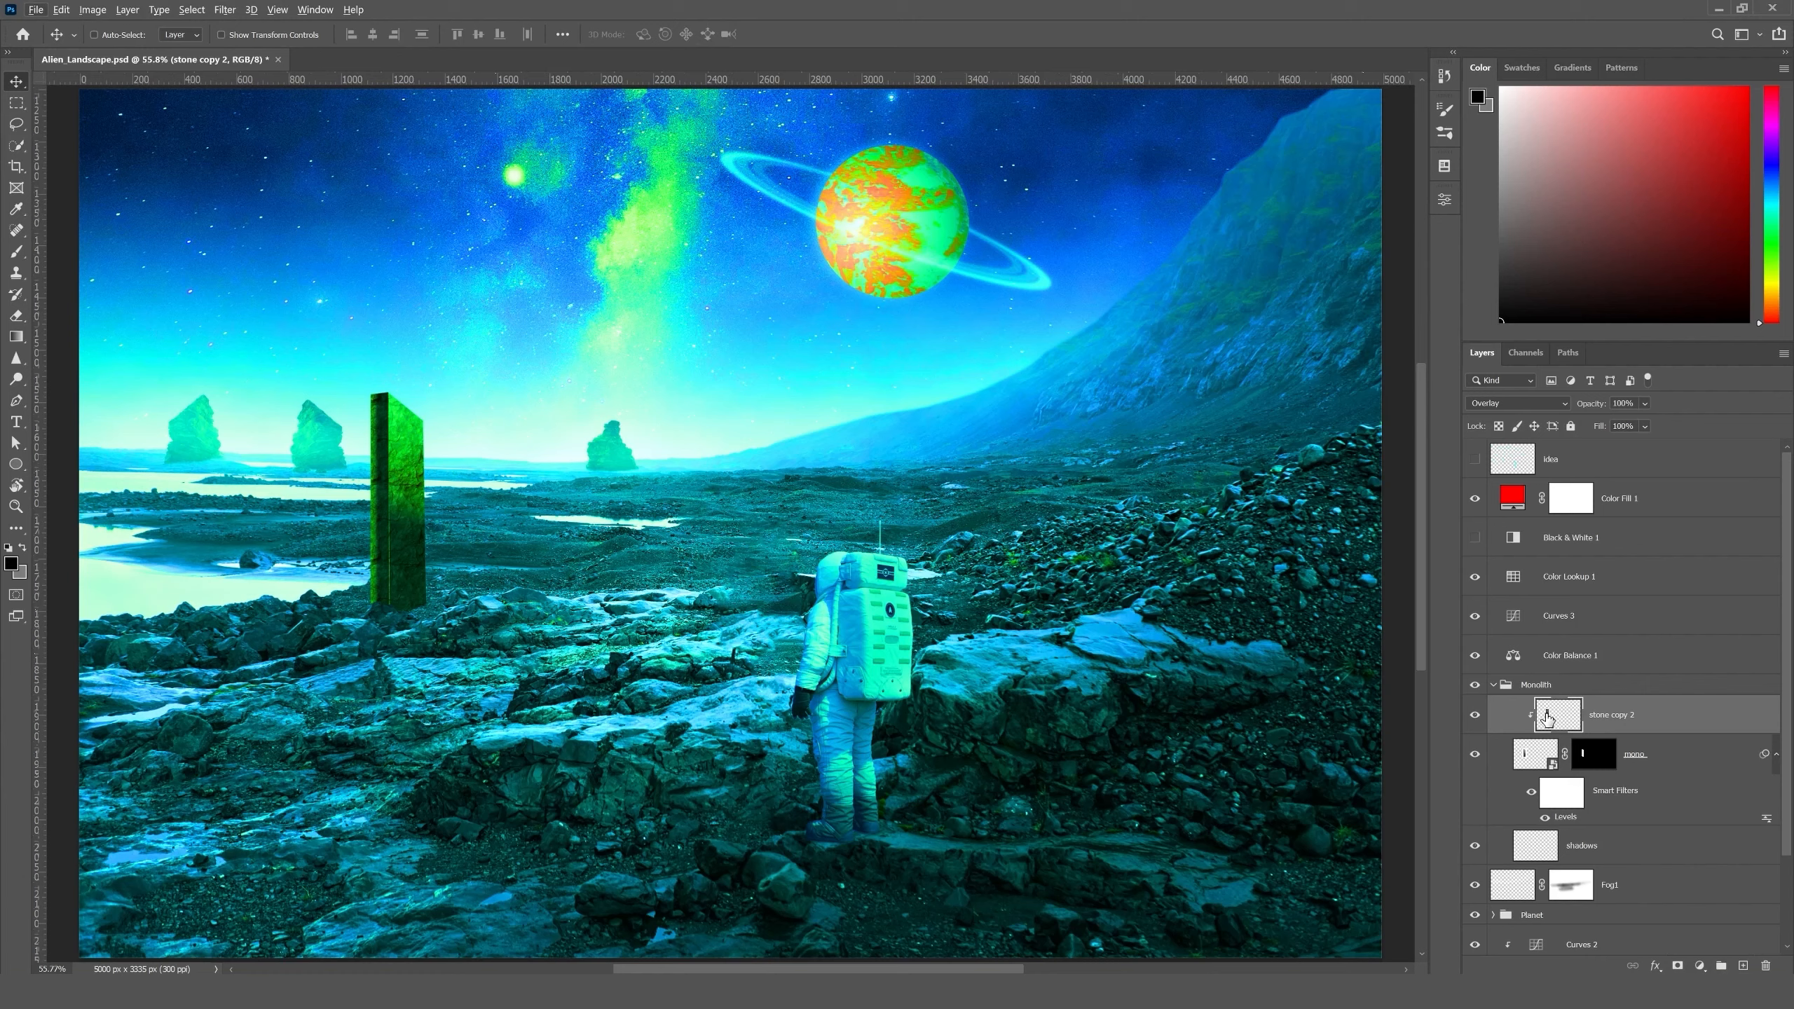
# - Hide the Color Fill 1 check layer and review the full composite with the interface panels hidden
pyautogui.moveTo(1547, 718); pyautogui.dragTo(1548, 720)
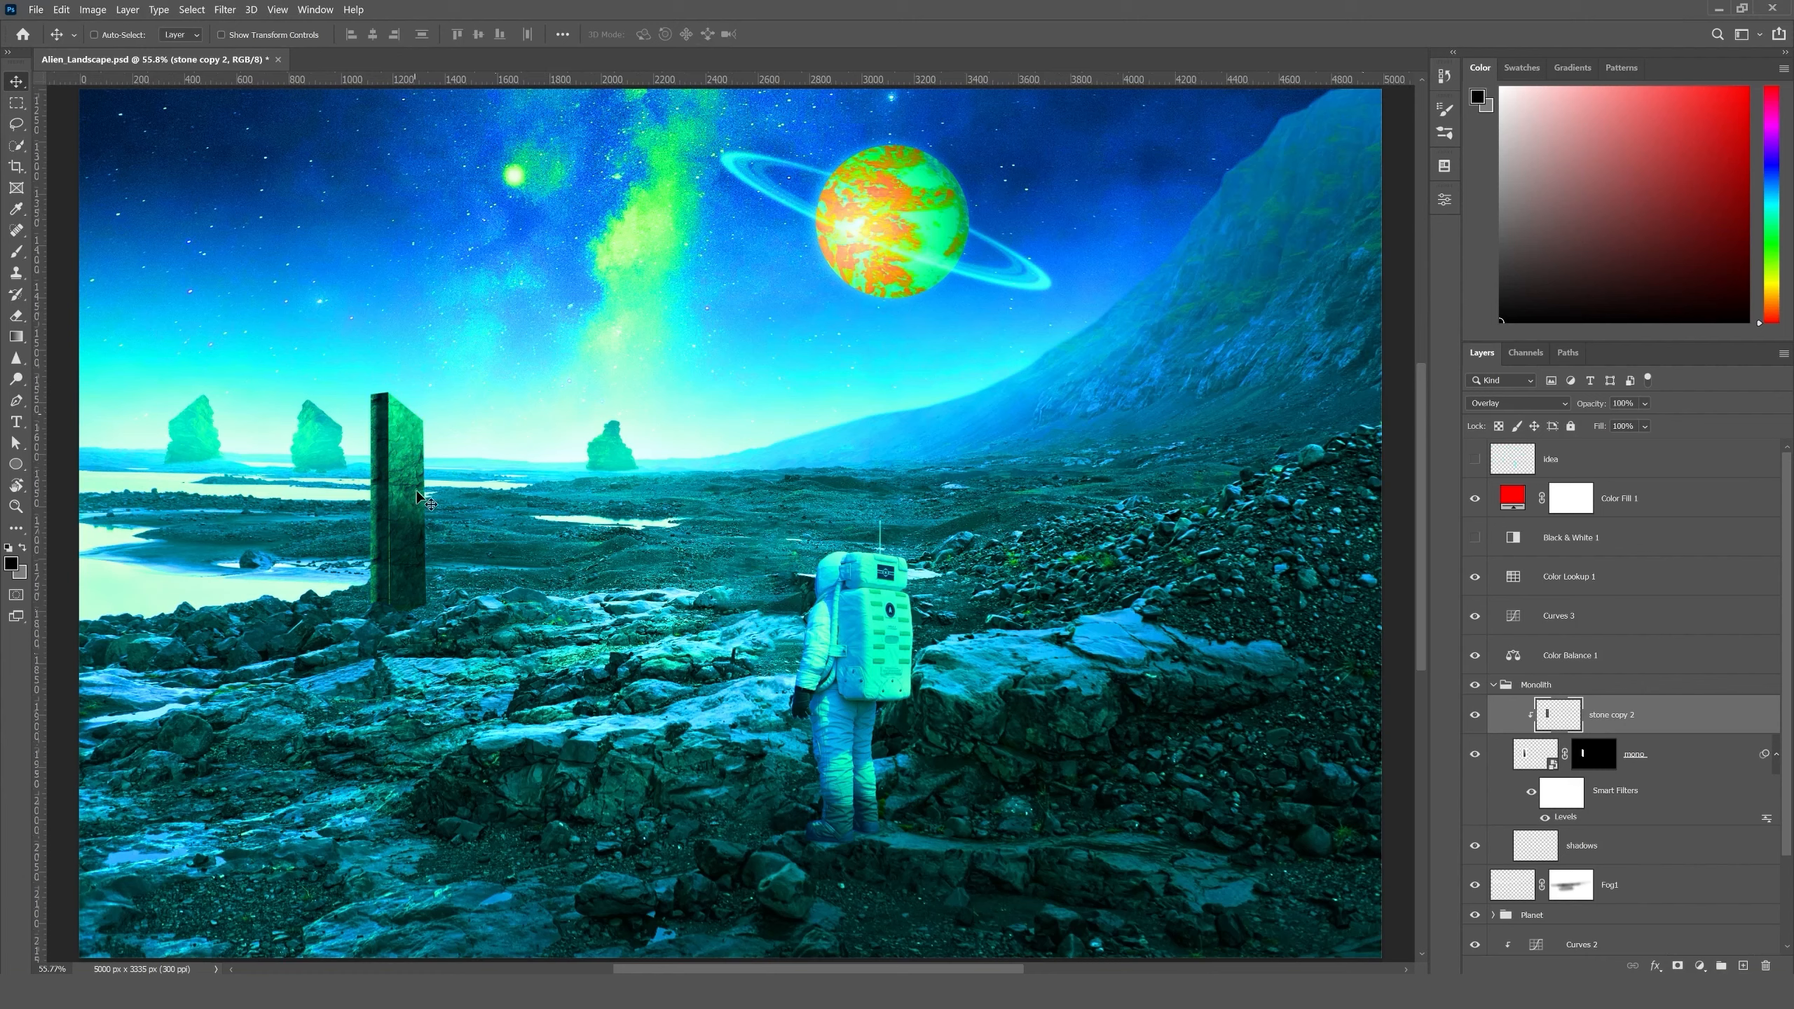
pyautogui.click(1476, 503)
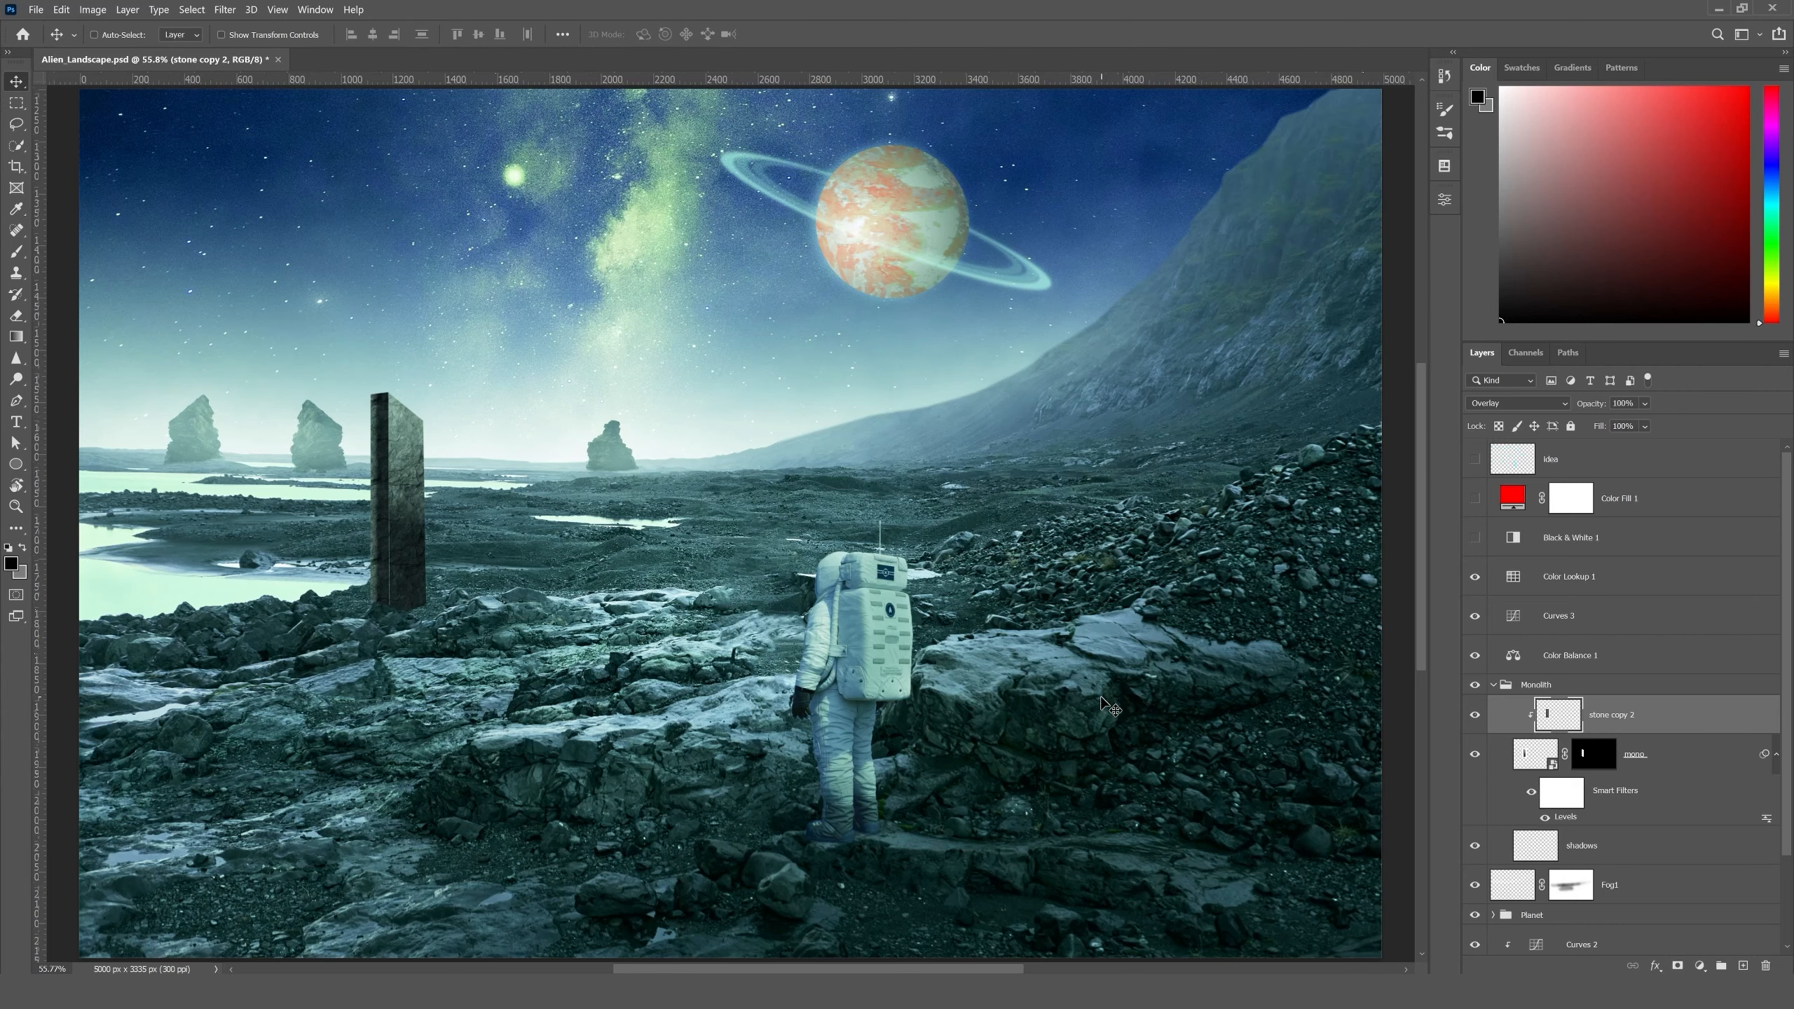
pyautogui.press('Tab')
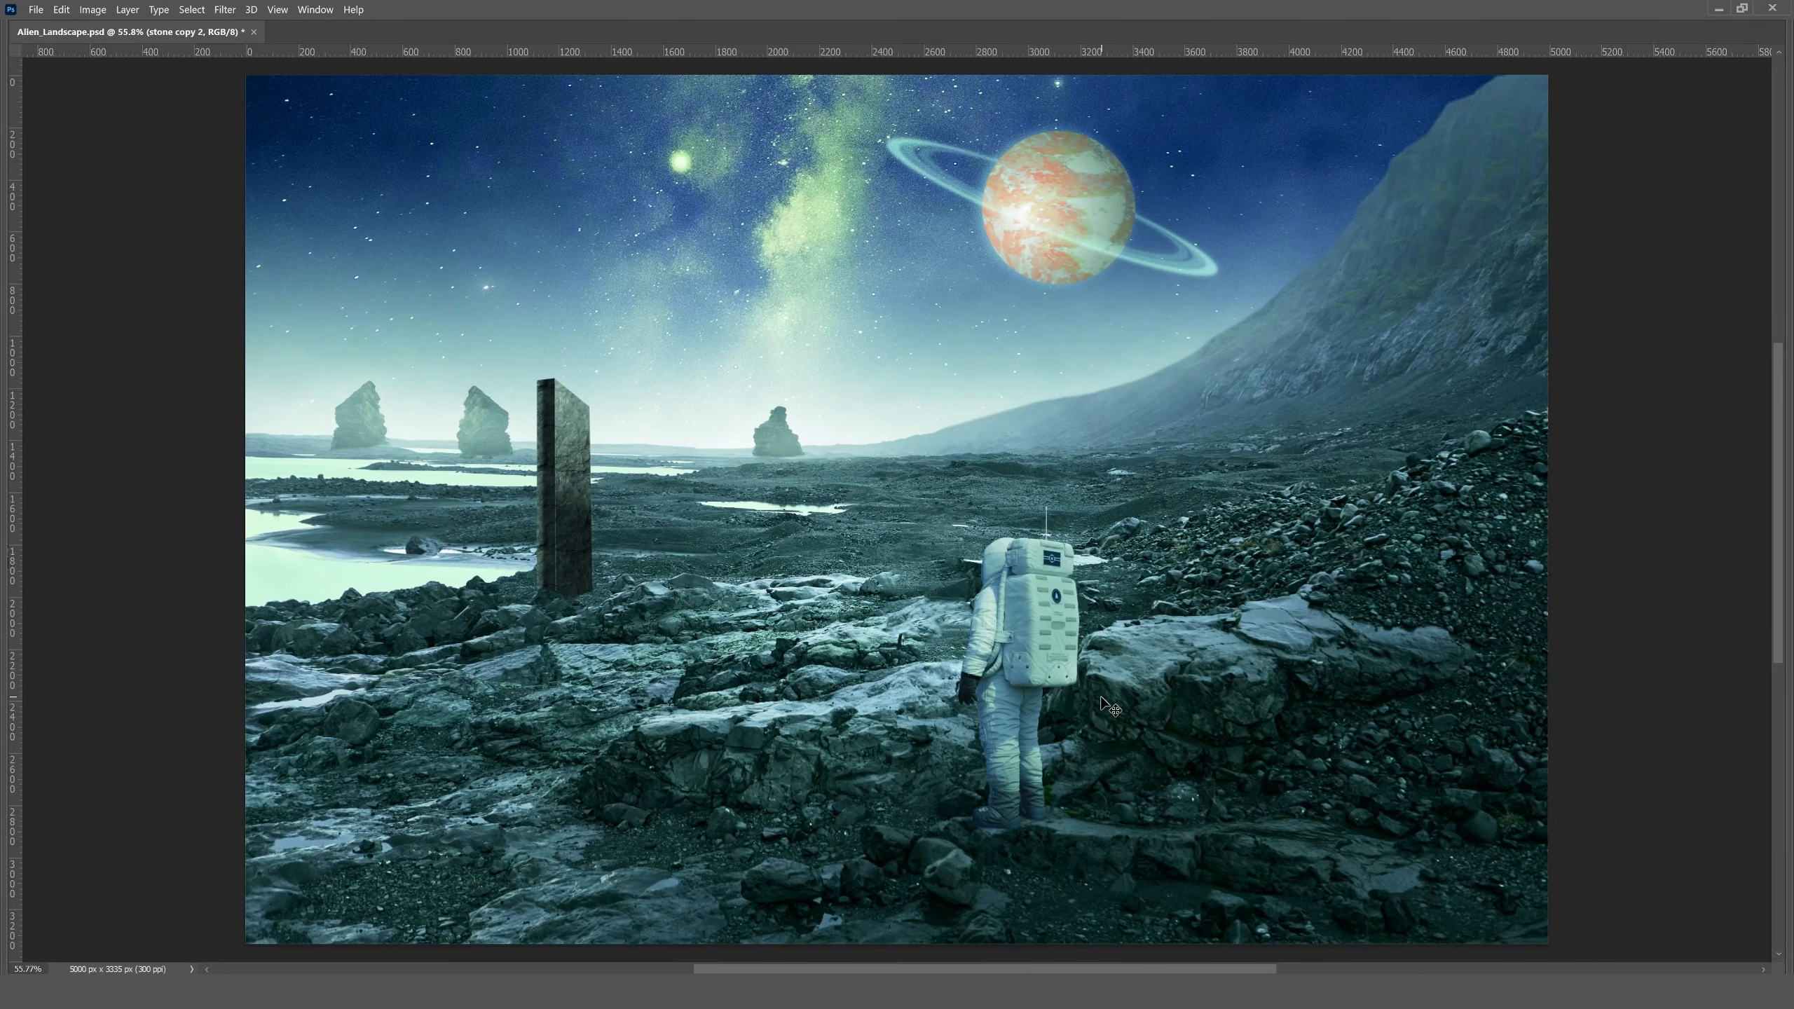